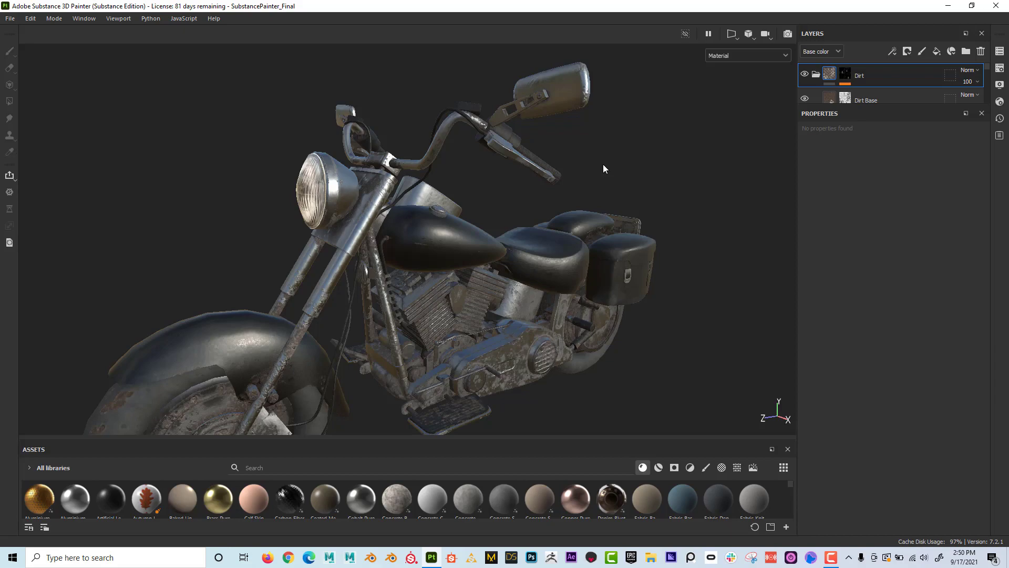
Examine the textured motorcycle from the side and front, including the tank, seat and engine up close
left_click_drag(603, 168, 507, 178, "alt")
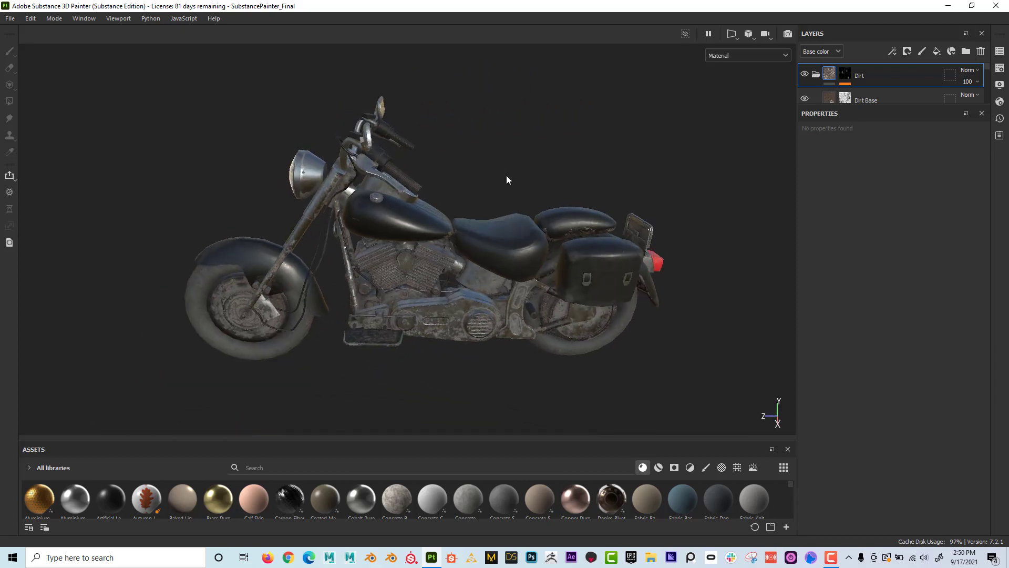
right_click_drag(506, 178, 577, 268, "alt")
middle_click_drag(424, 265, 559, 249, "alt")
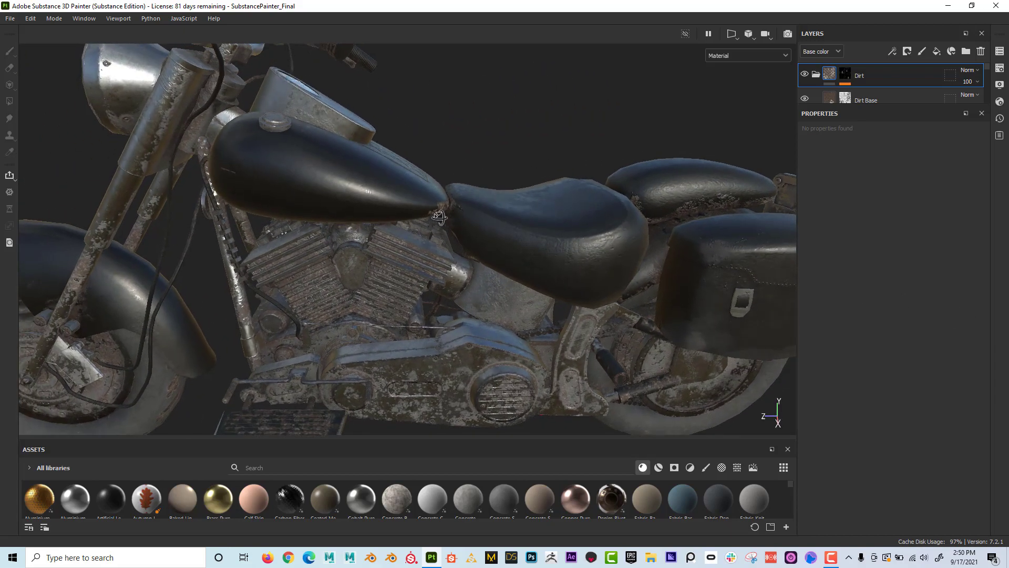
left_click_drag(449, 242, 552, 216, "alt")
mouse_move(552, 216)
right_mouse_down("shift")
mouse_move(529, 267)
mouse_move(456, 256)
right_mouse_up("shift")
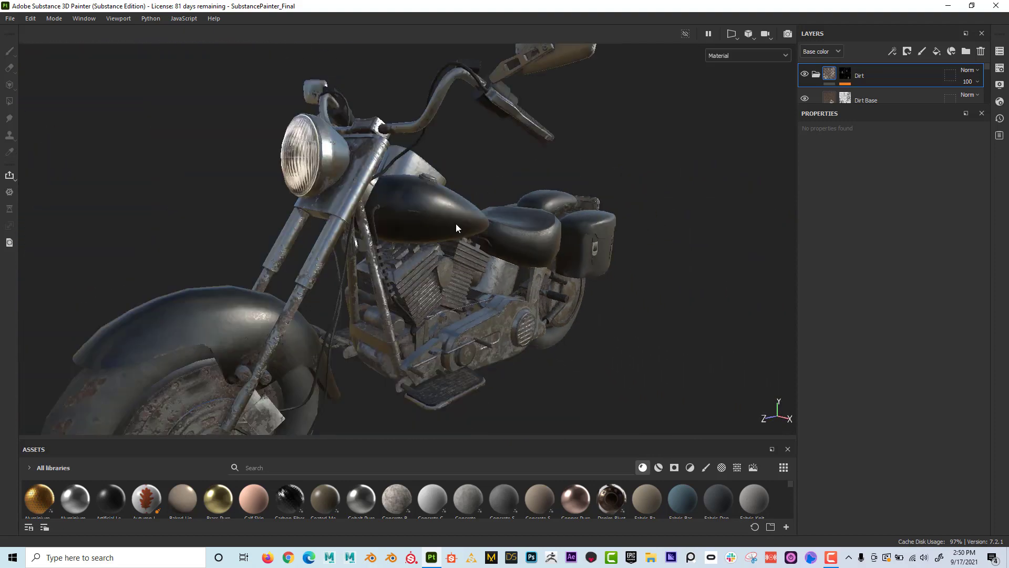
left_click_drag(511, 258, 550, 263, "alt")
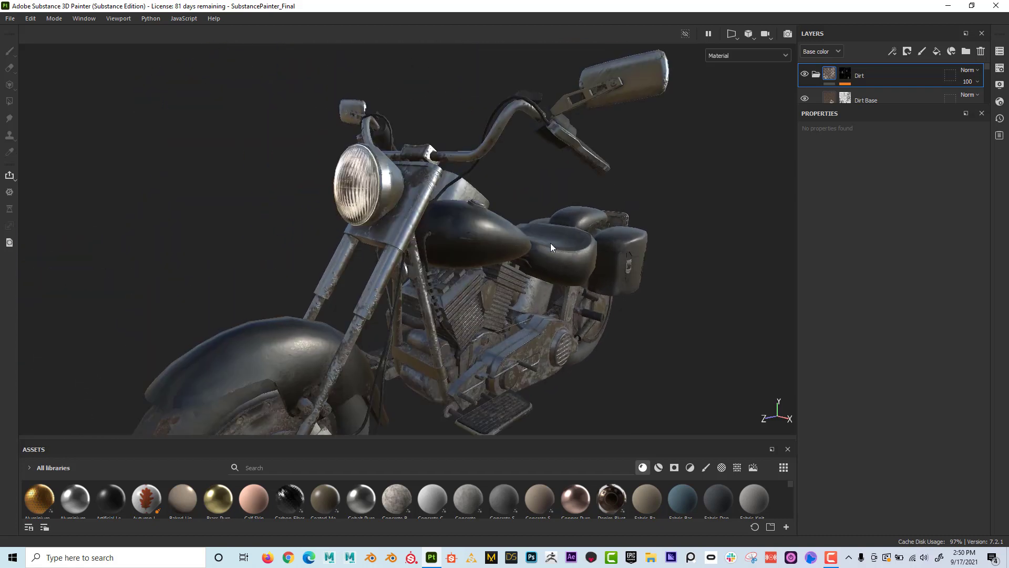
left_click_drag(594, 208, 585, 188, "alt")
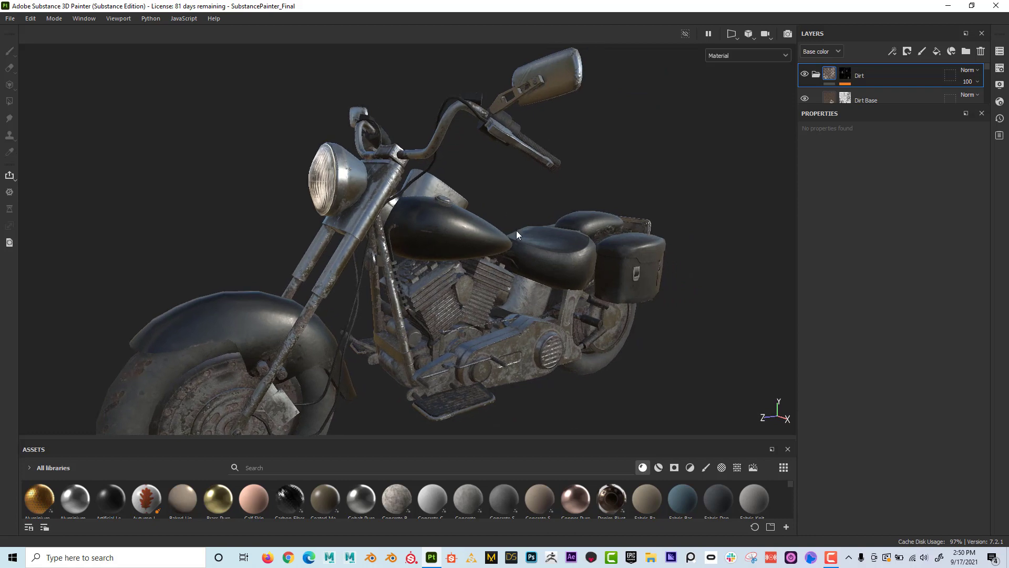
Check the contents of the Maps folder on the desktop, close it and return to the maximized painting project
double_click(141, 7)
left_click_drag(217, 46, 439, 102)
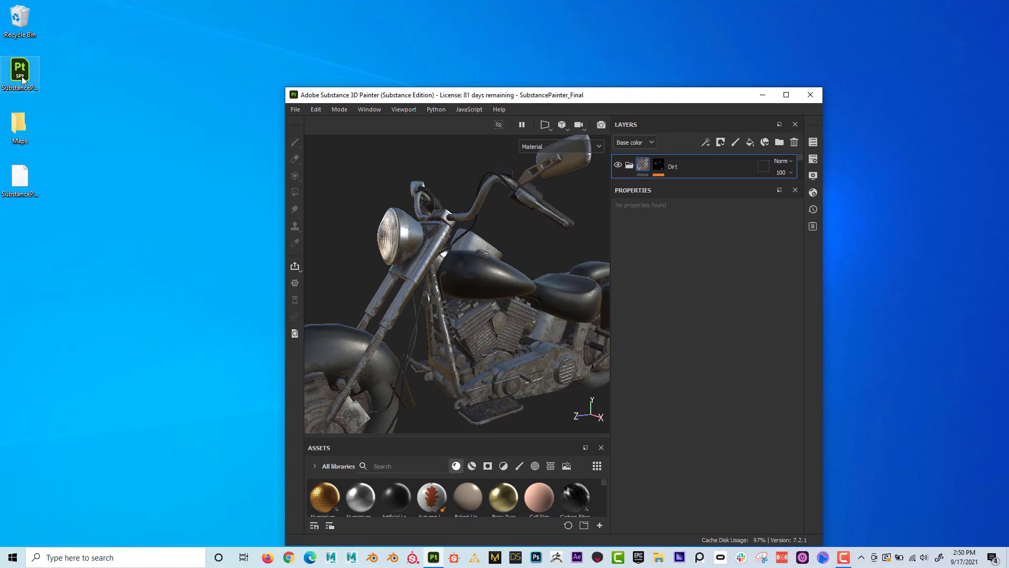
double_click(35, 138)
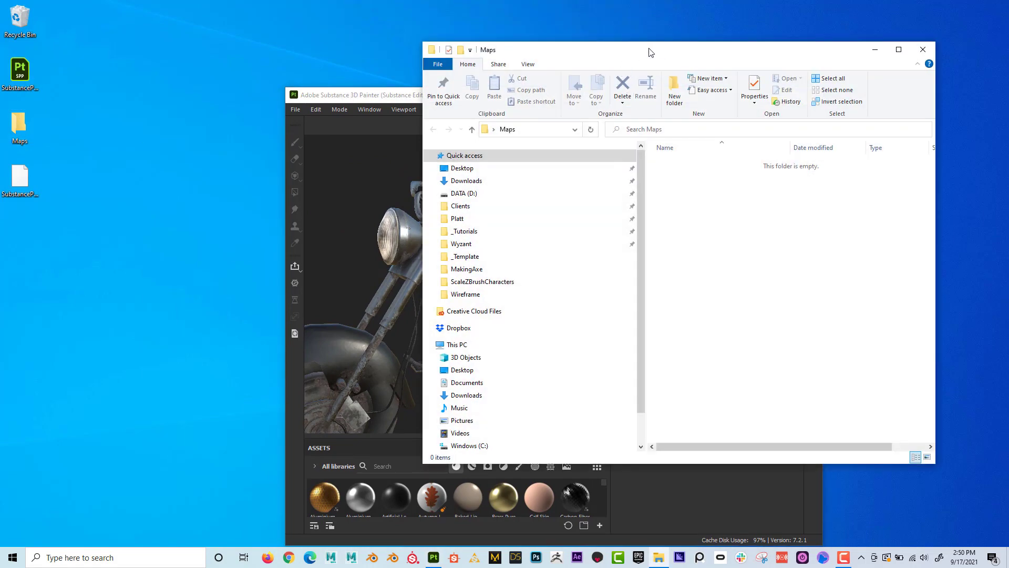
left_click_drag(650, 52, 335, 31)
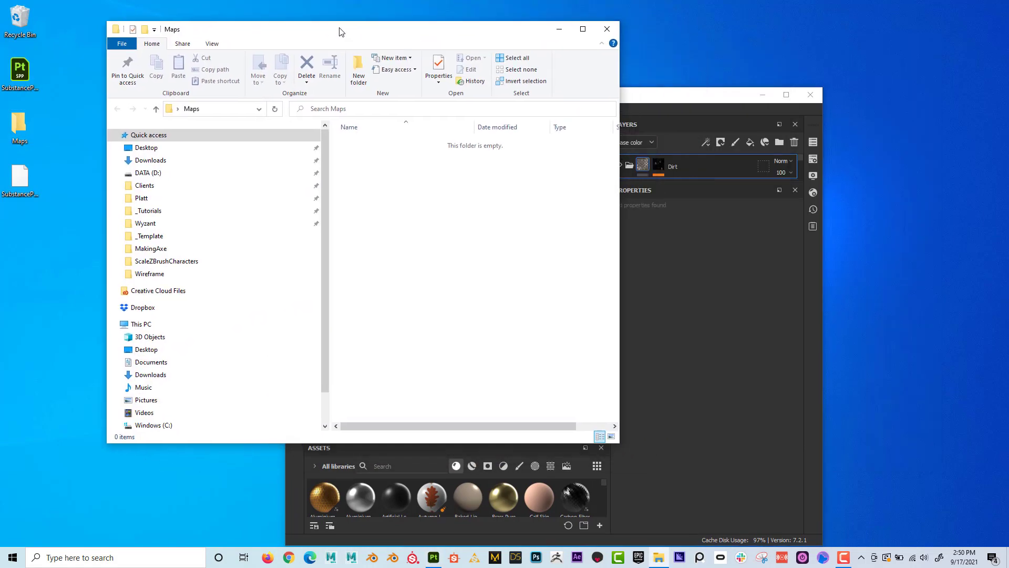
left_click(605, 33)
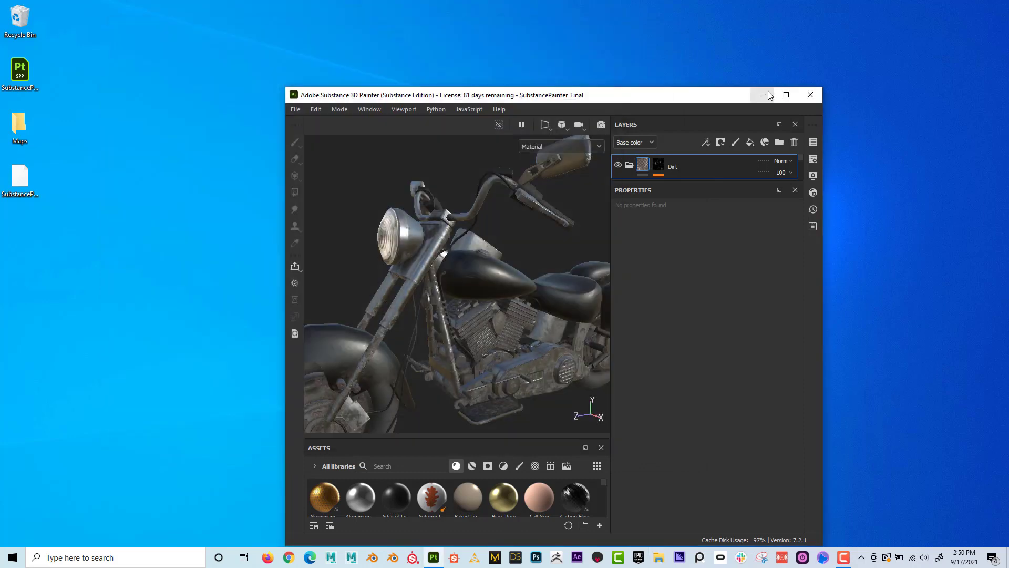
left_click(787, 94)
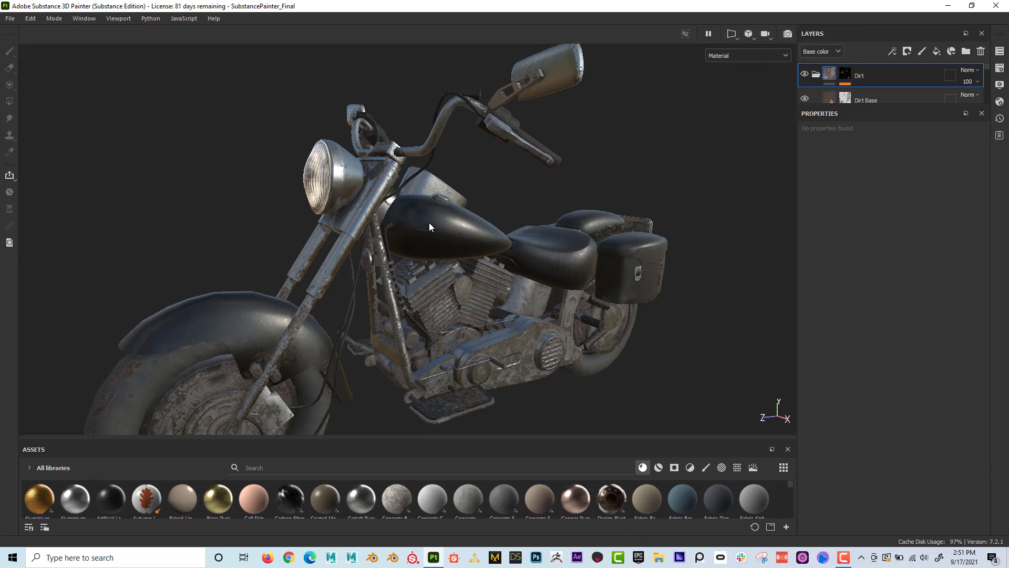
Start a texture export and set its output directory to the Maps folder on the desktop
left_click(11, 20)
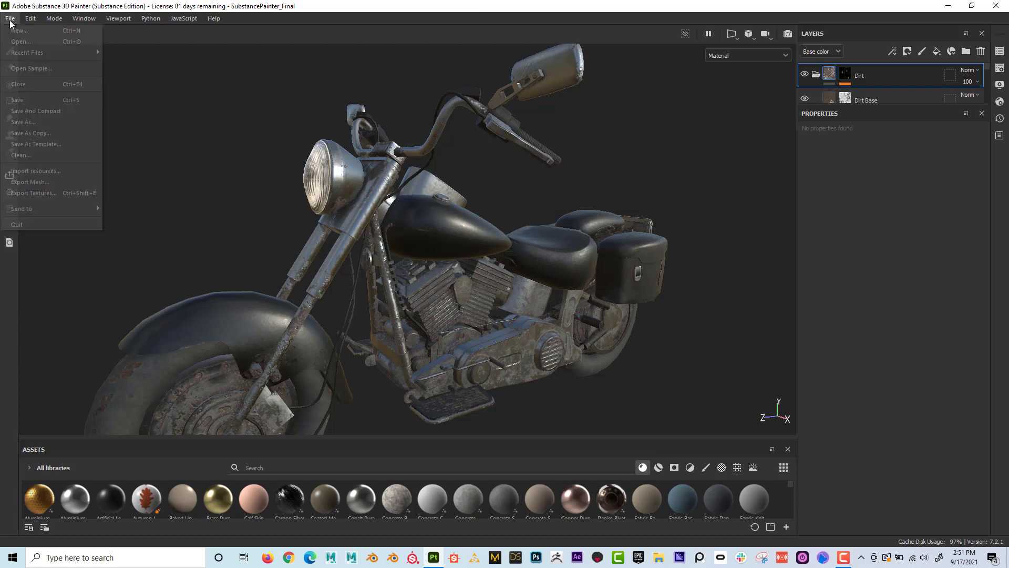
left_click(39, 191)
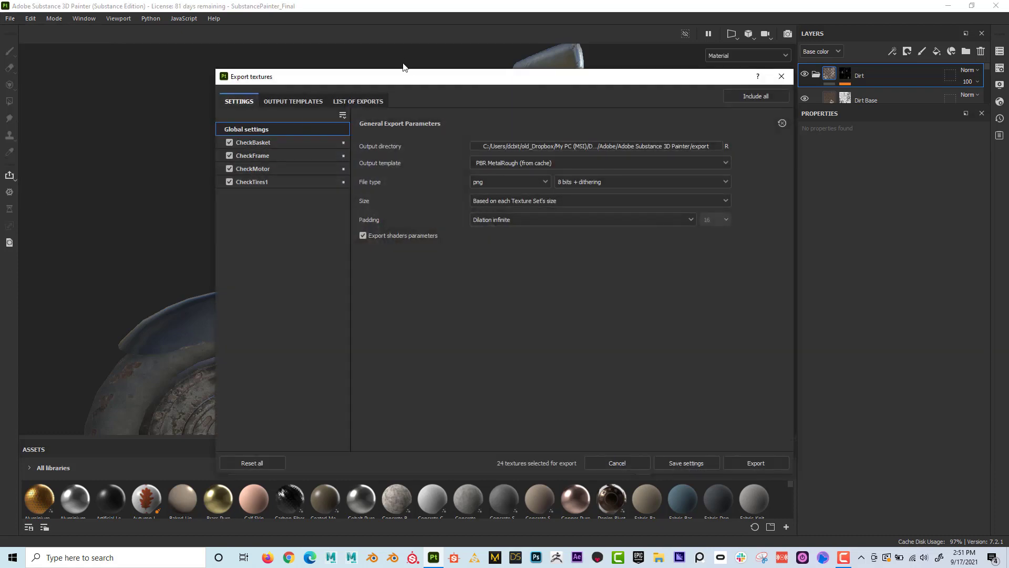
left_click(575, 109)
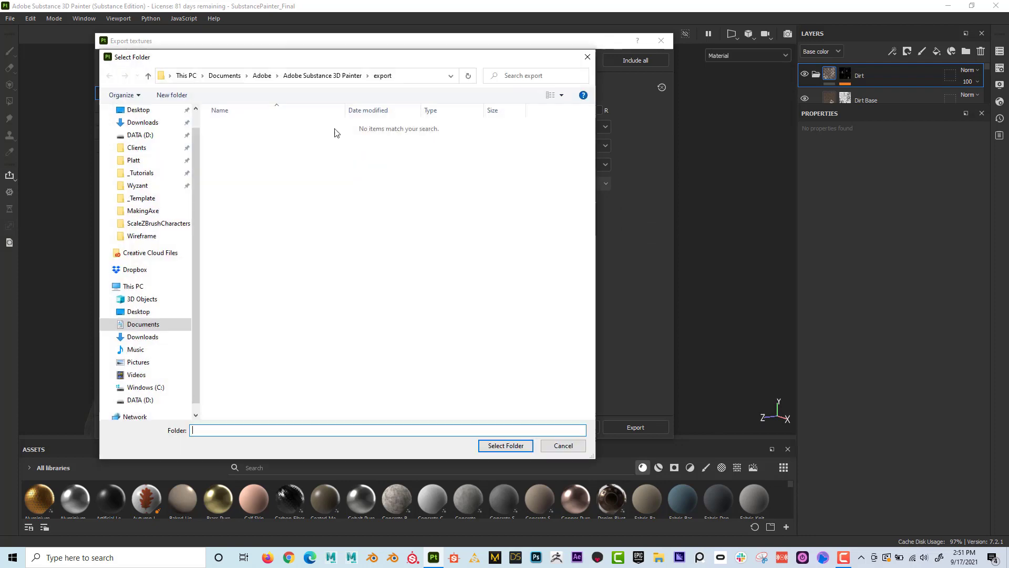
left_click(176, 312)
double_click(232, 126)
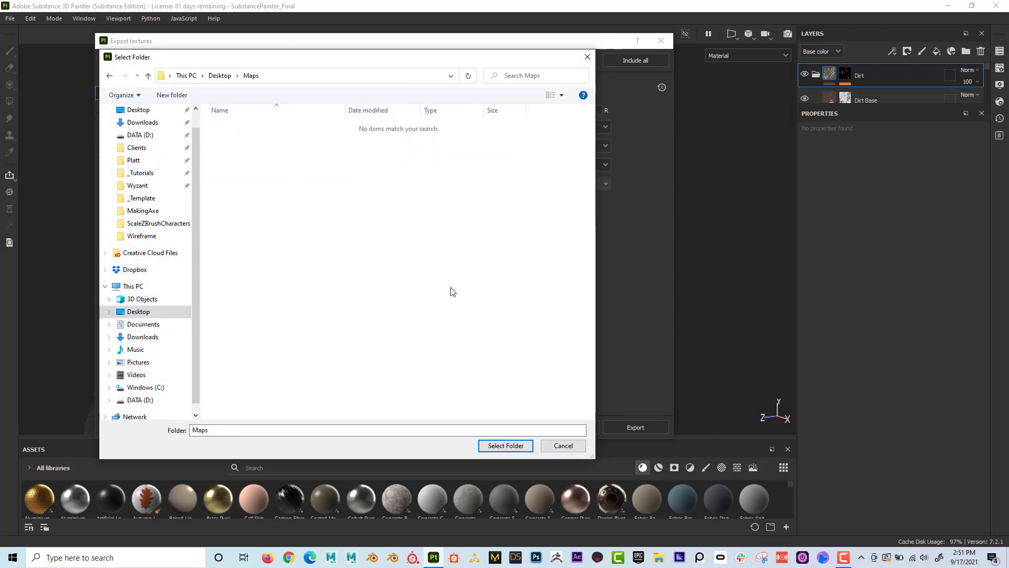
left_click(508, 445)
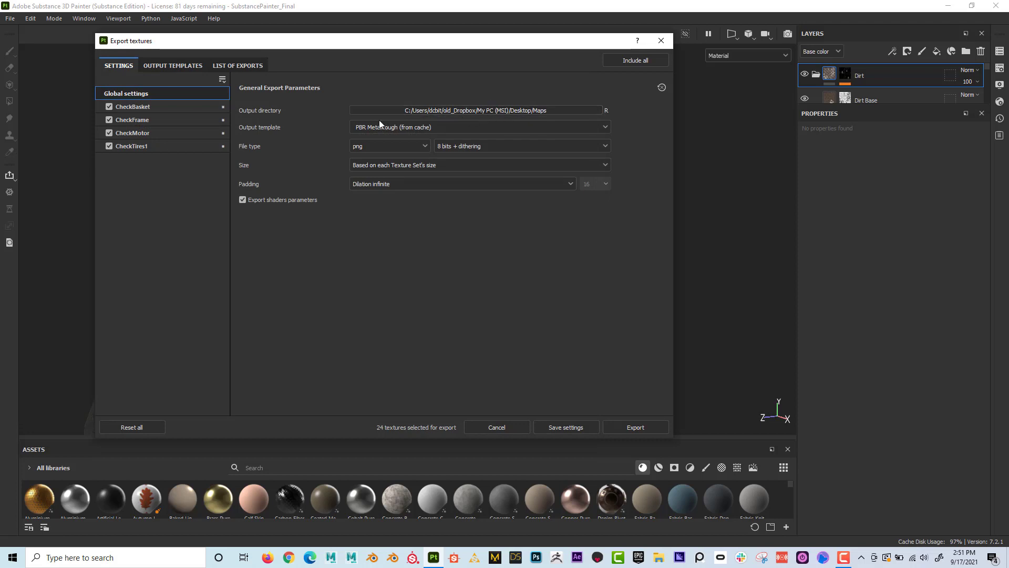
Review the export parameters and output maps of the CheckBasket and CheckFrame texture sets
left_click(156, 109)
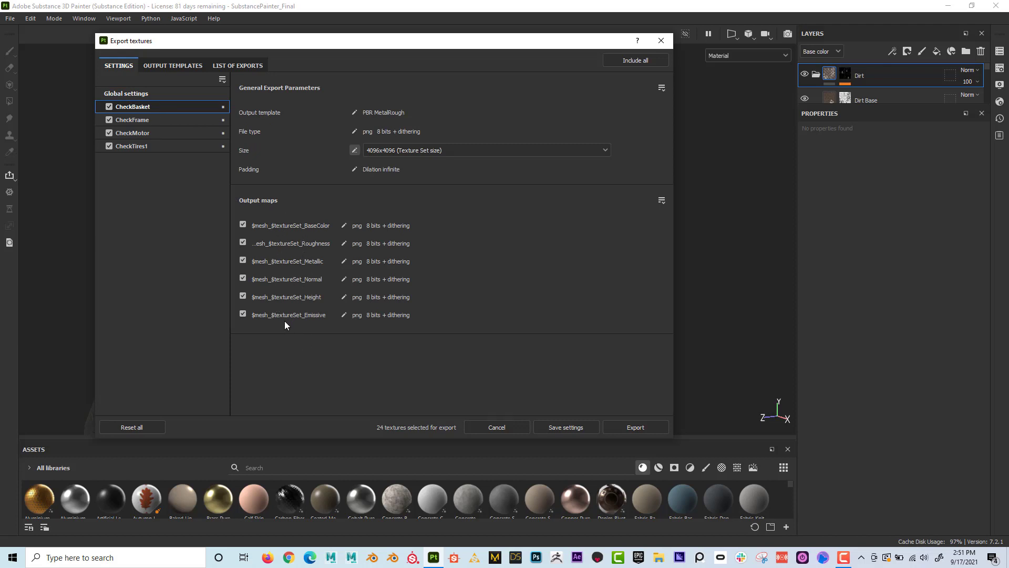
left_click(159, 133)
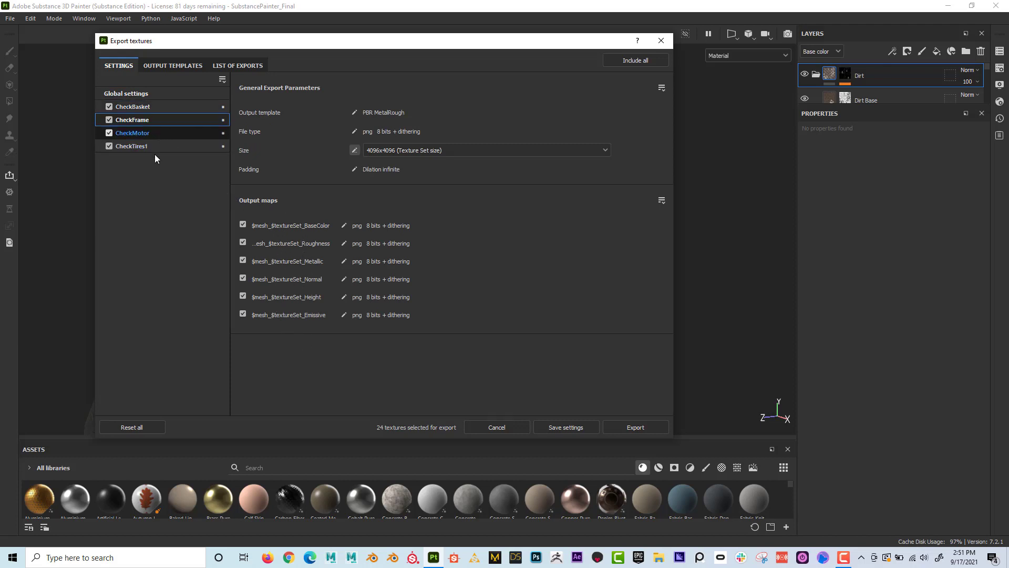
left_click(159, 108)
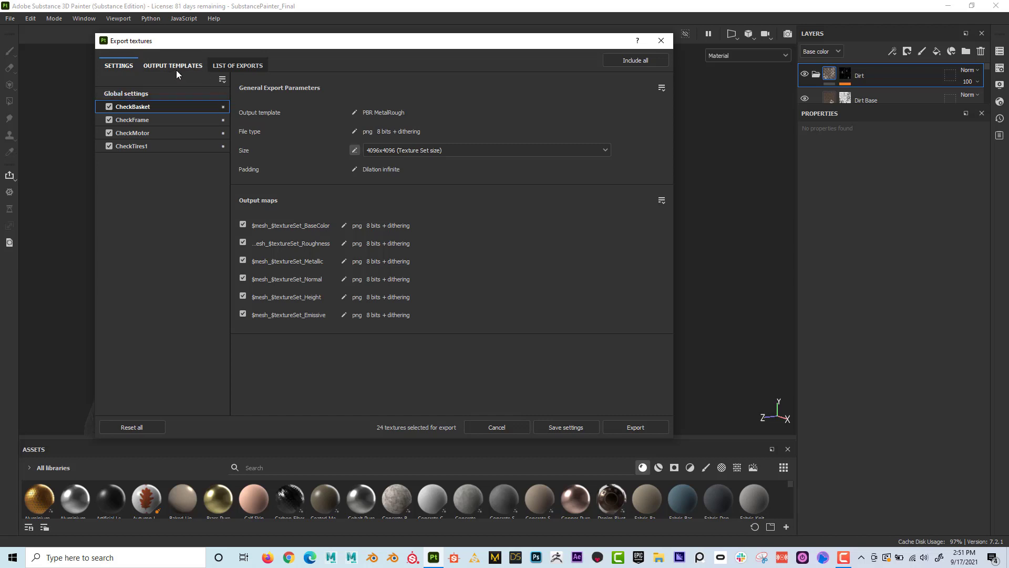
Set the output template in the global export settings to PBR Metallic Roughness
left_click(119, 93)
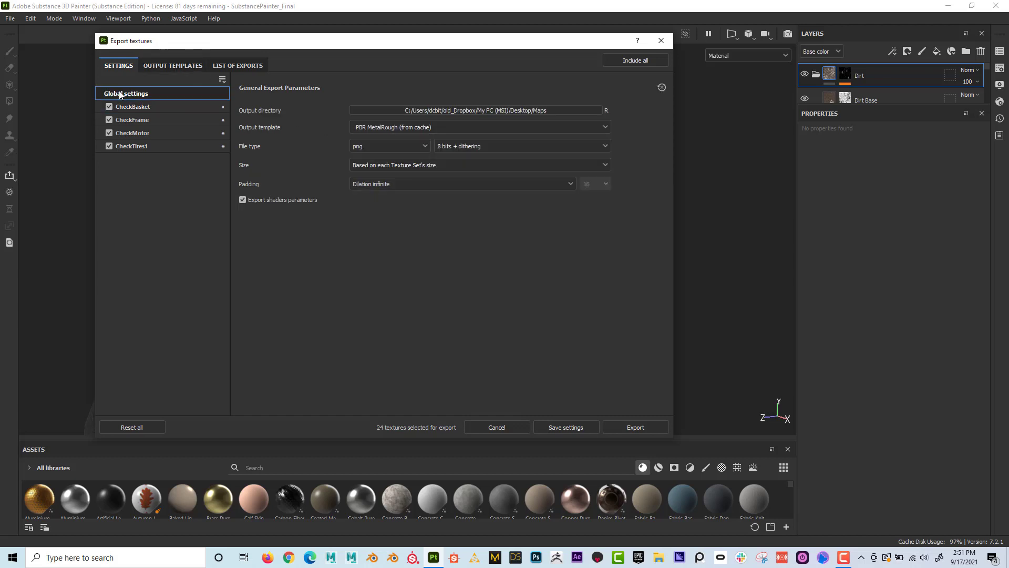
left_click(377, 127)
scroll(411, 204, "down", 3)
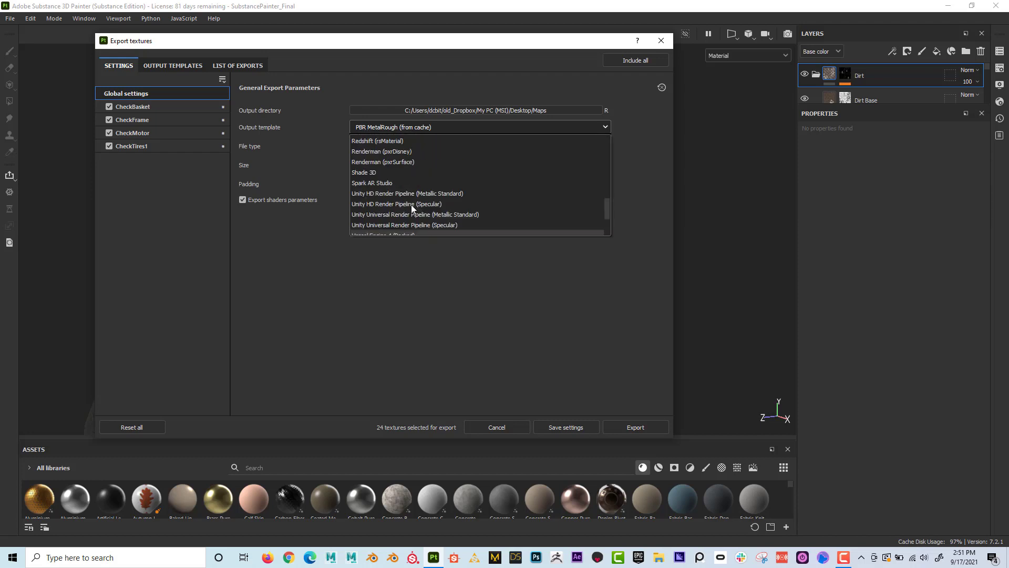
scroll(411, 204, "up", 6)
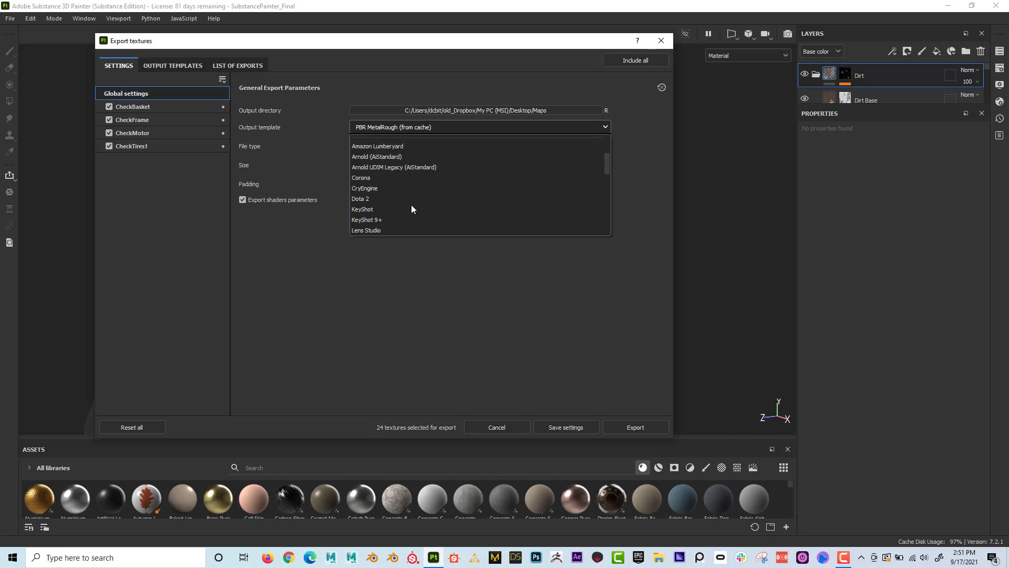
scroll(412, 209, "down", 6)
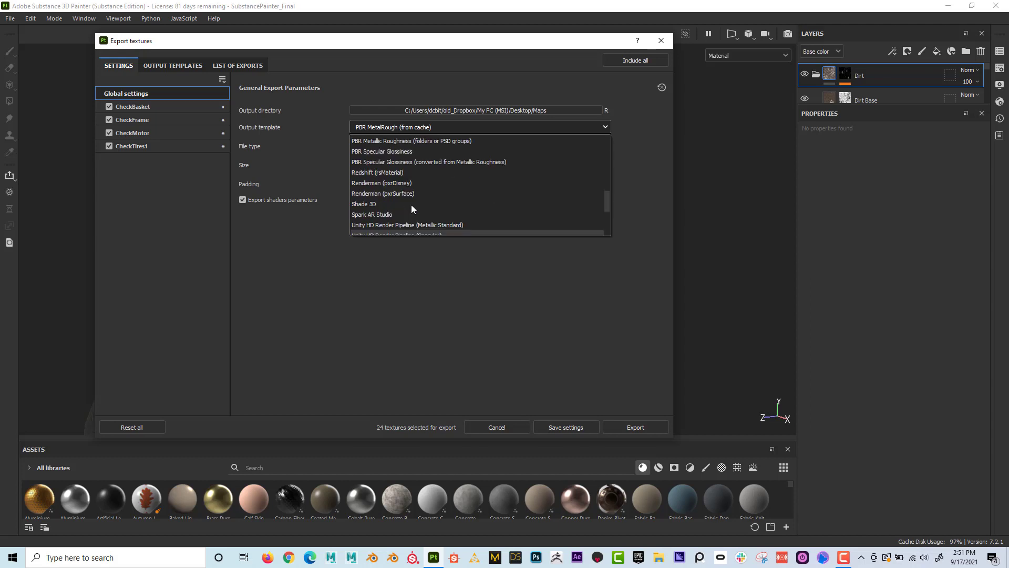
scroll(411, 209, "down", 3)
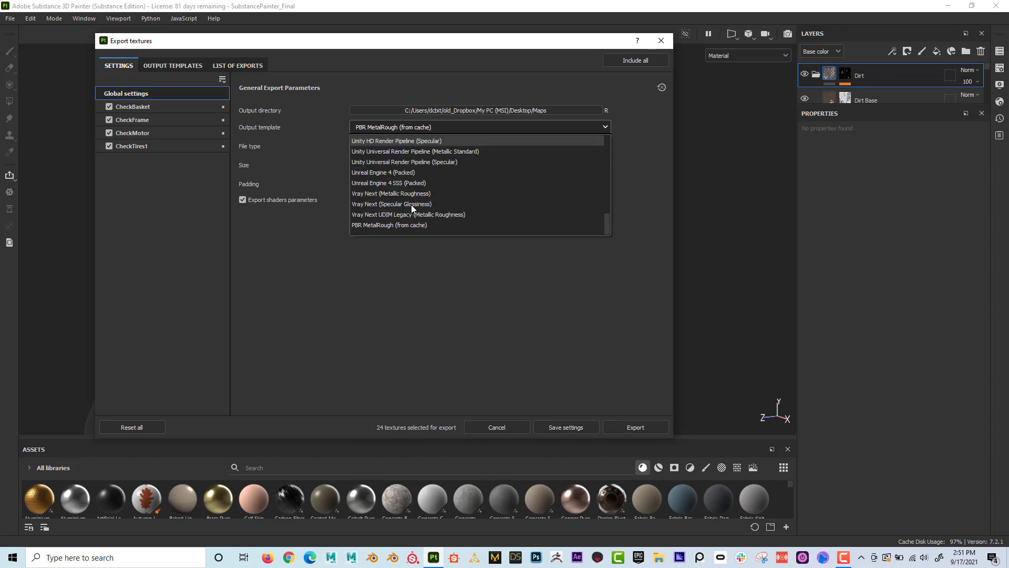
scroll(411, 204, "up", 1)
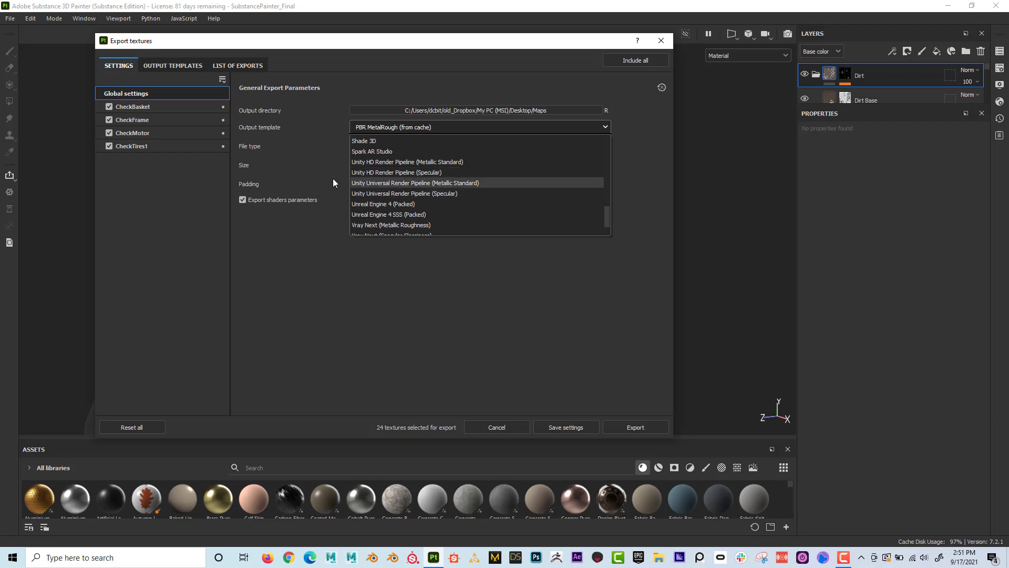
scroll(451, 181, "up", 3)
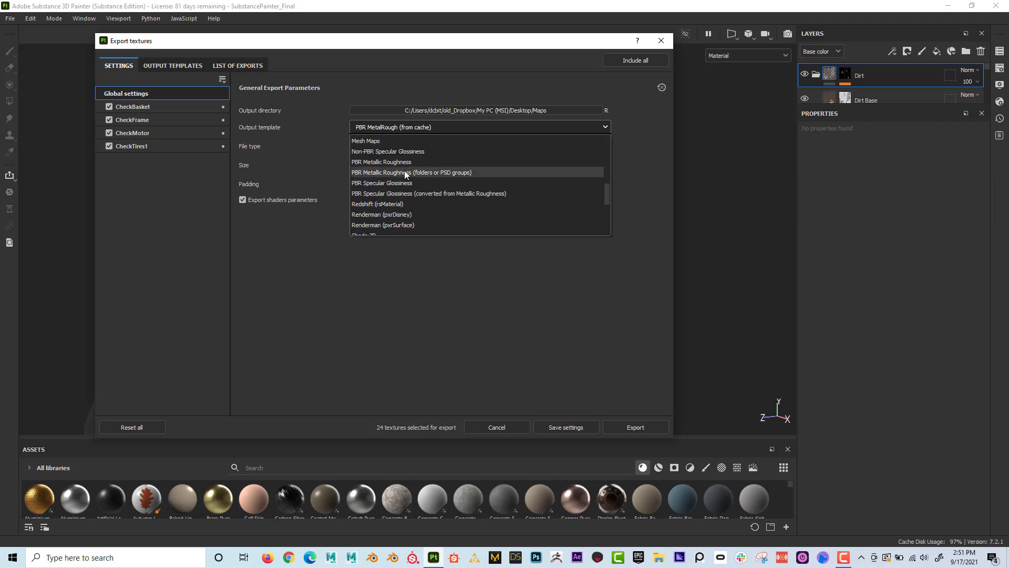
left_click(375, 161)
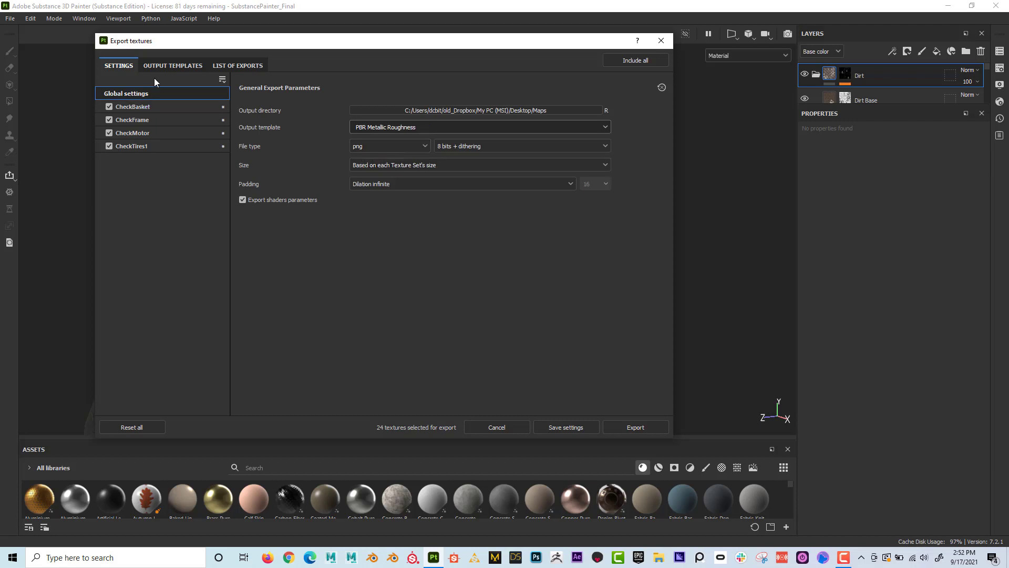
In the PBR Metallic Roughness output template, replace the $mesh prefix of the BaseColor map name with Bike
left_click(160, 66)
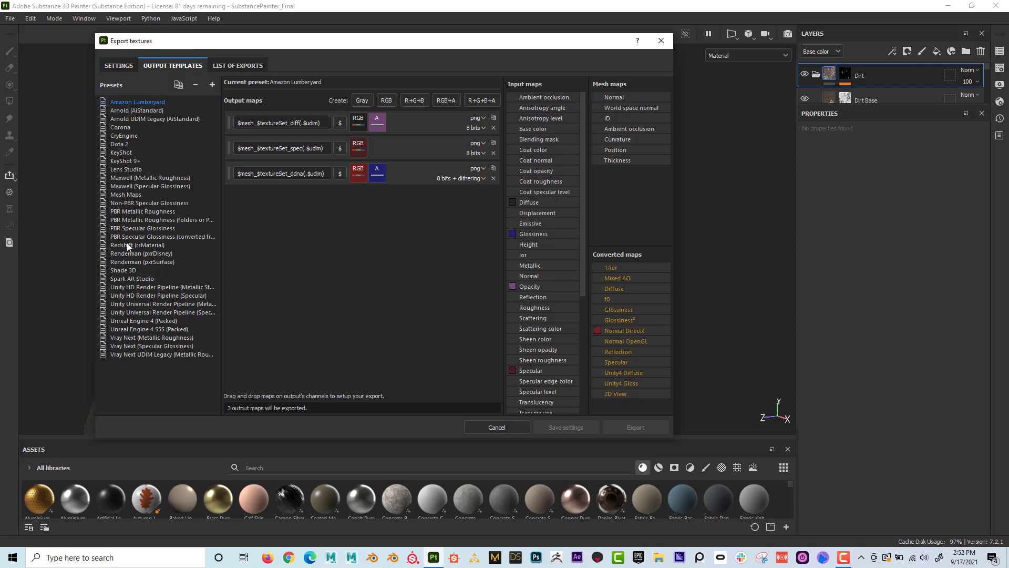
left_click(140, 211)
left_click_drag(278, 122, 189, 124)
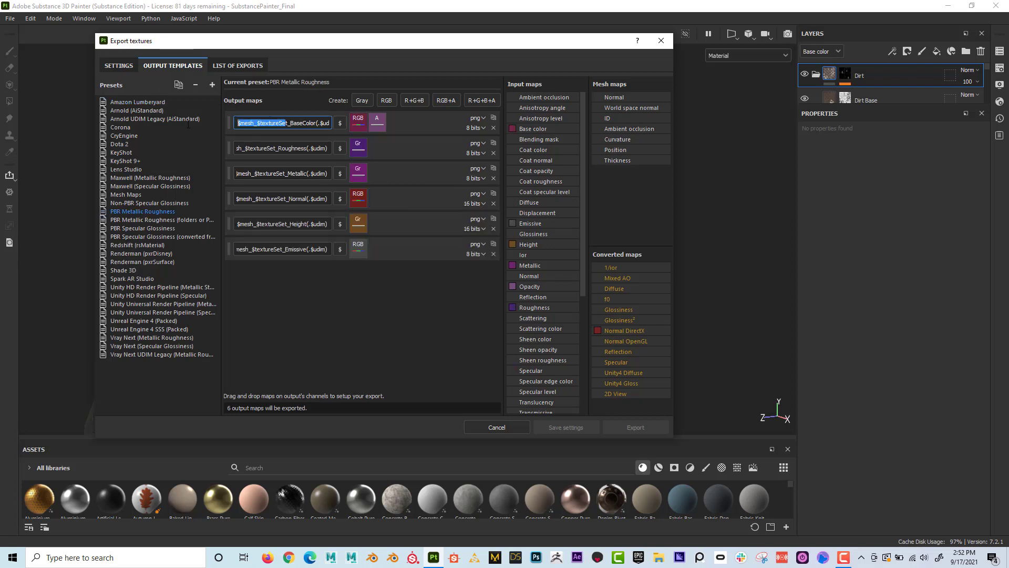
left_click(254, 122)
left_click_drag(255, 122, 235, 159)
left_click_drag(288, 123, 257, 123)
left_click_drag(315, 124, 218, 116)
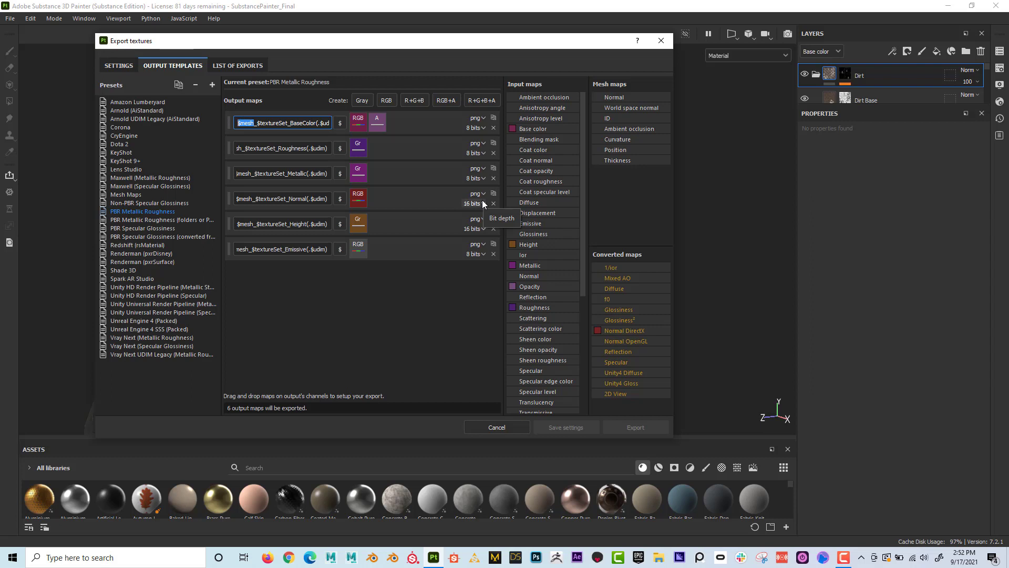
type("Biker")
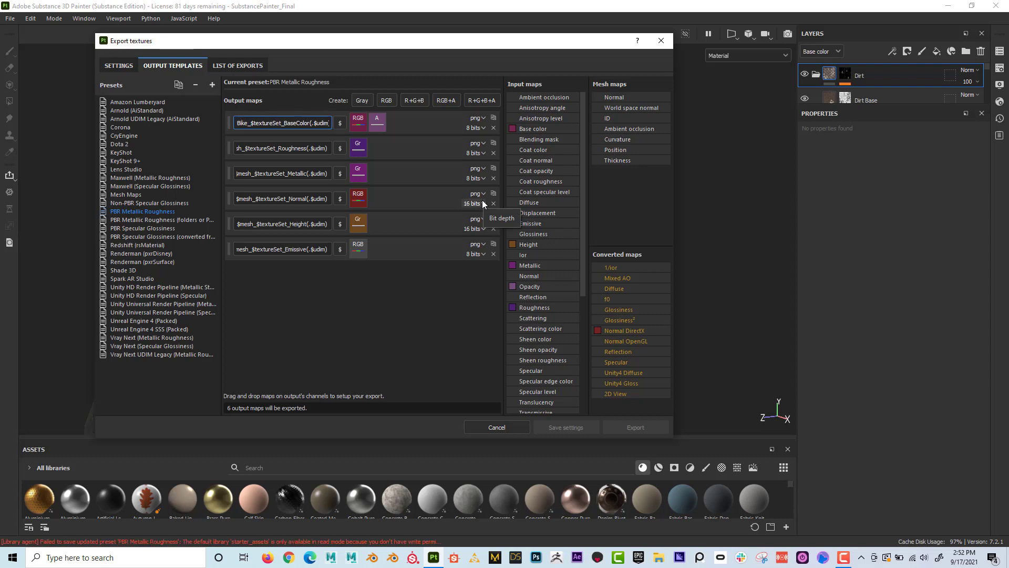
Replace the $mesh prefix with Bike in the Roughness and Metallic output map names
left_click_drag(246, 121, 188, 143)
type("Bike")
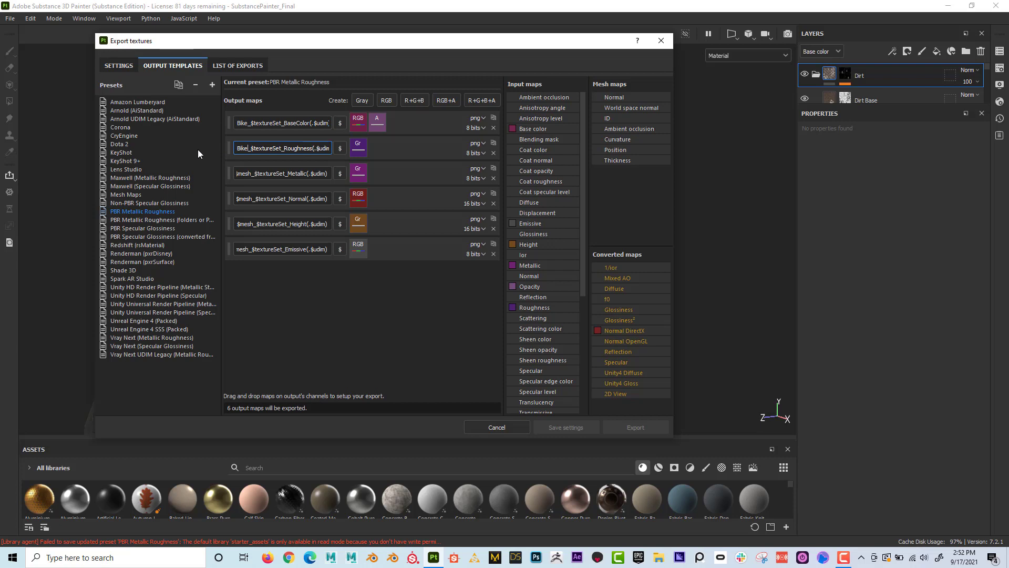
left_click(248, 174)
left_click_drag(248, 173, 178, 174)
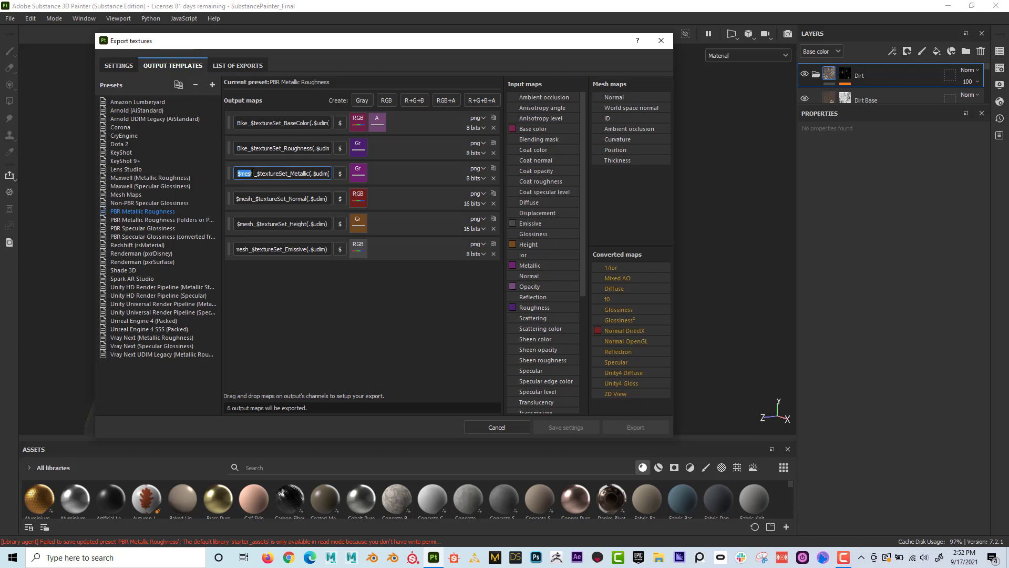
type("Bike")
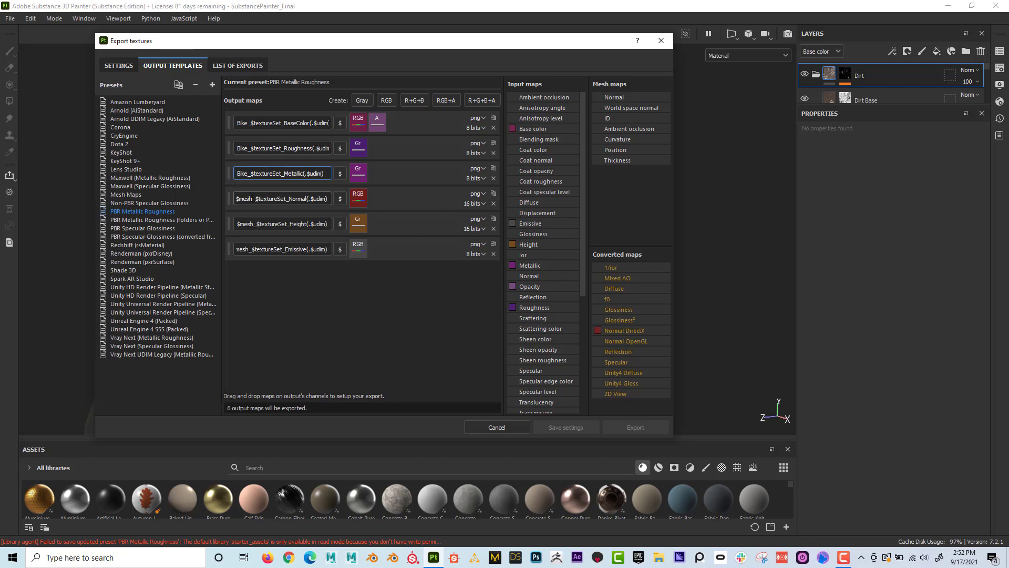
Replace the $mesh prefix with Bike in the Normal, Height and Emissive output map names
left_click_drag(252, 199, 232, 224)
type("Bike")
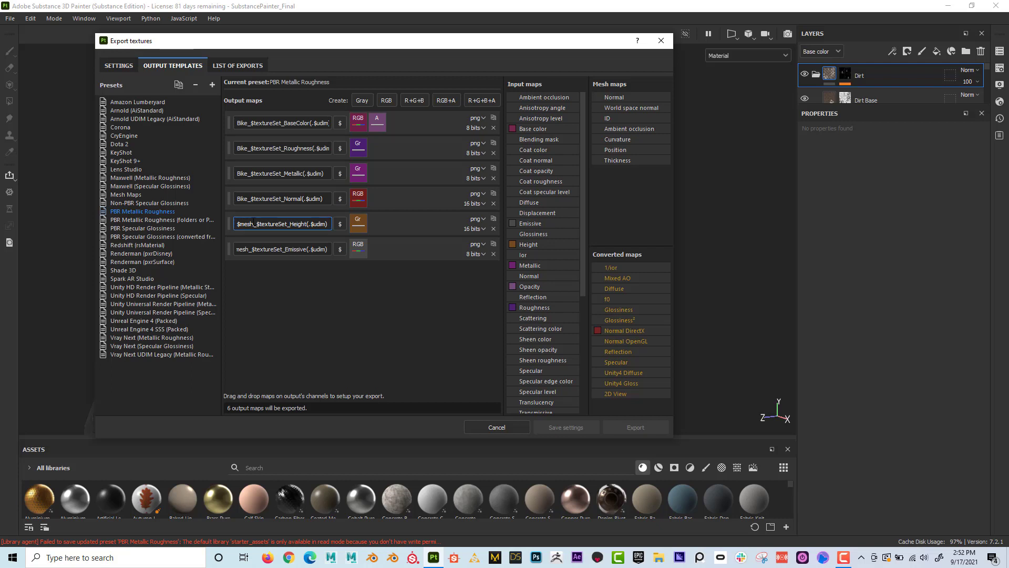
type("Bike")
left_click(251, 249)
key("shift+Home")
type("Bike")
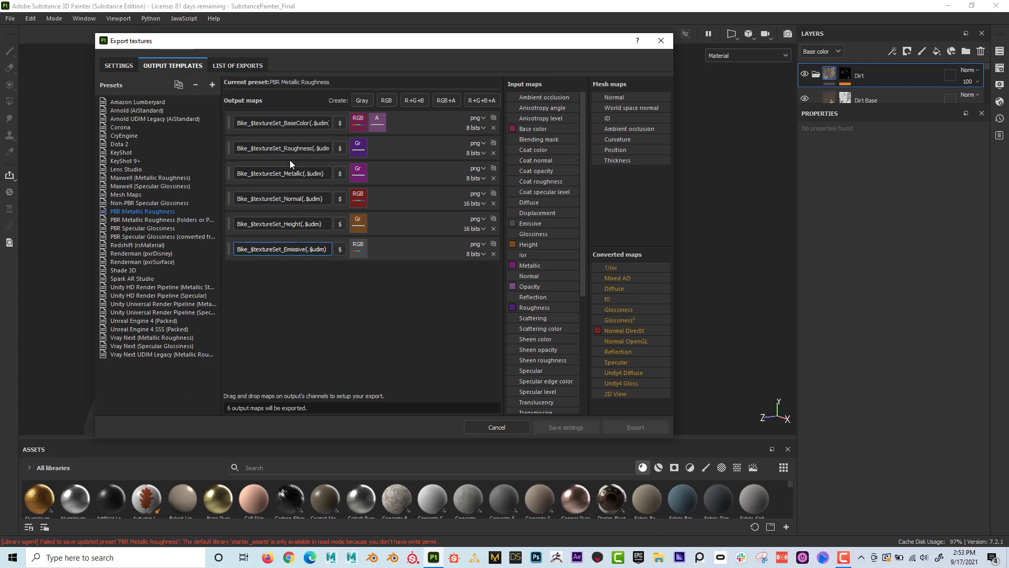
In the export settings, exclude the Height map from the CheckBasket texture set's output maps
left_click(127, 63)
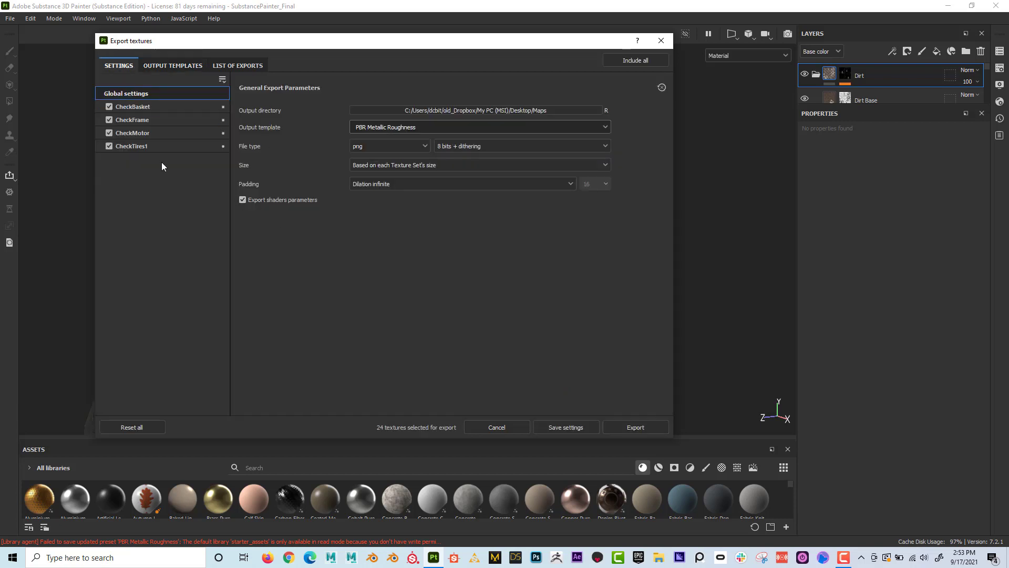
left_click(153, 106)
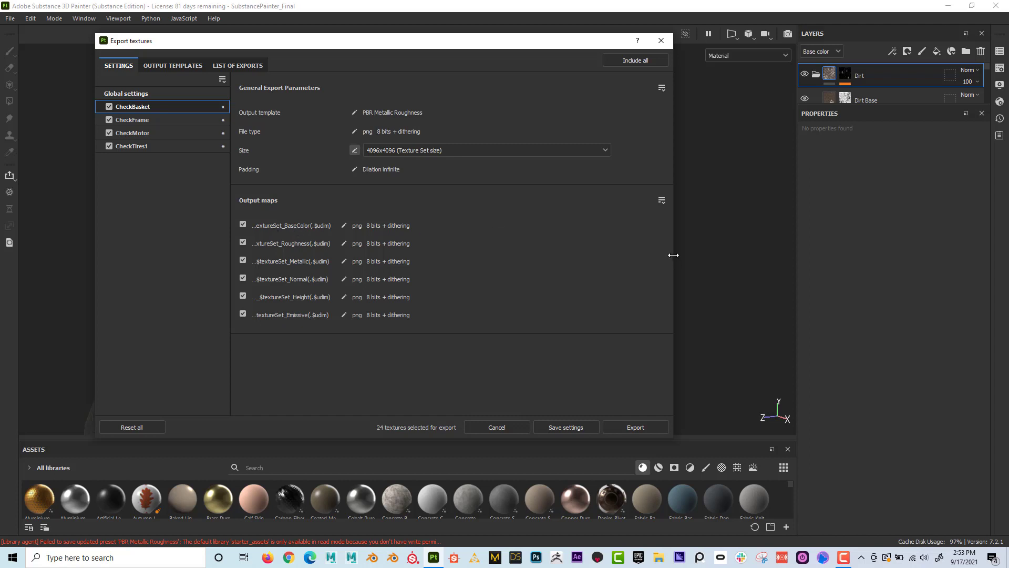
mouse_move(674, 255)
left_mouse_down()
mouse_move(782, 247)
mouse_move(666, 253)
left_mouse_up()
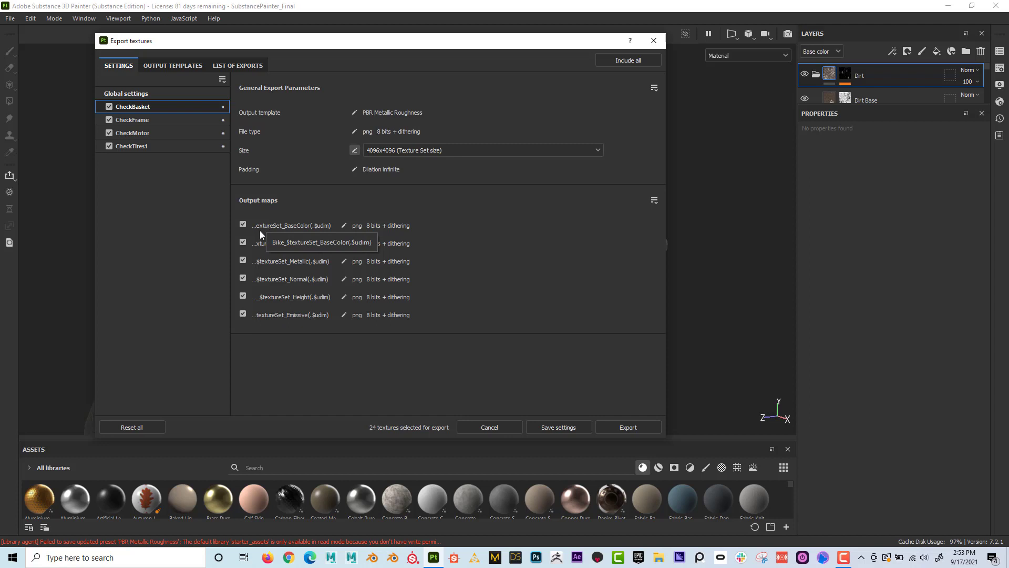
left_click(179, 121)
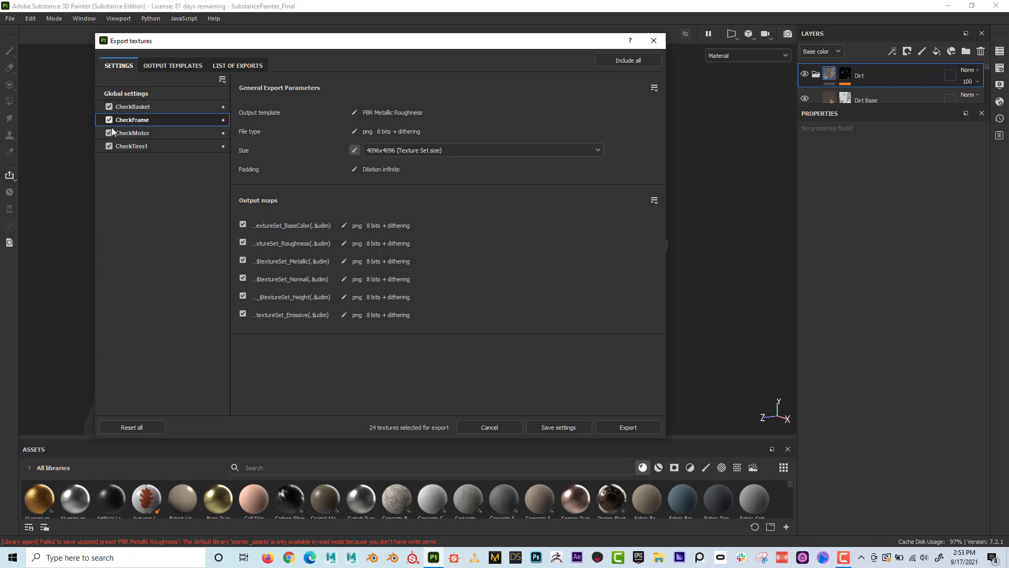
left_click(124, 107)
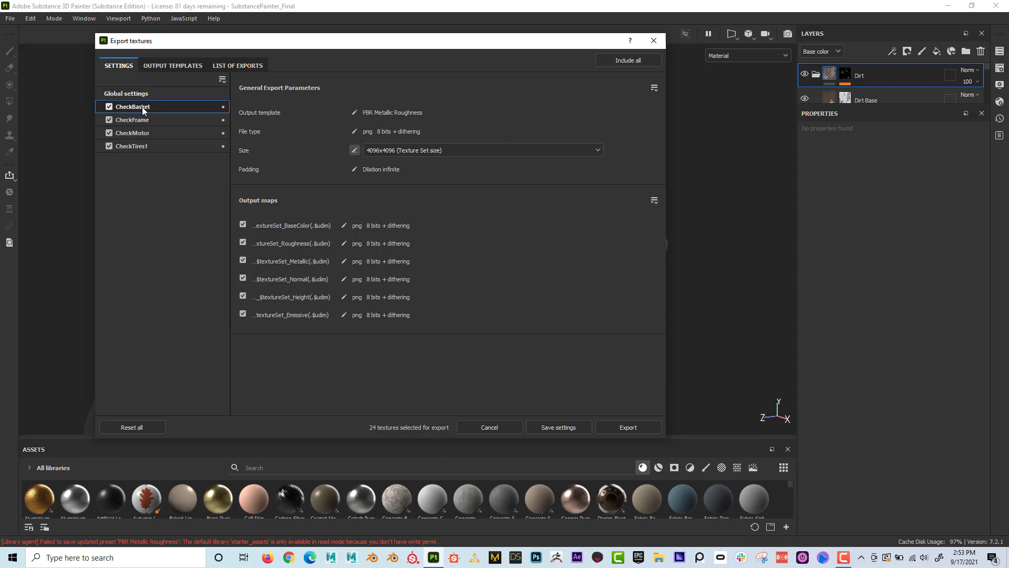
left_click(243, 296)
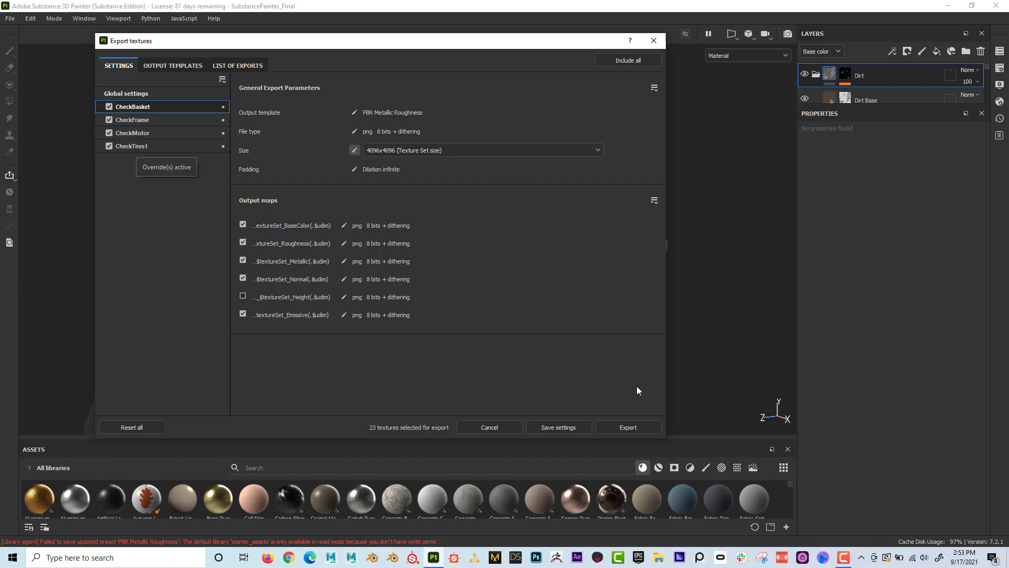
Export the selected textures with the global settings and close the export window
left_click(134, 93)
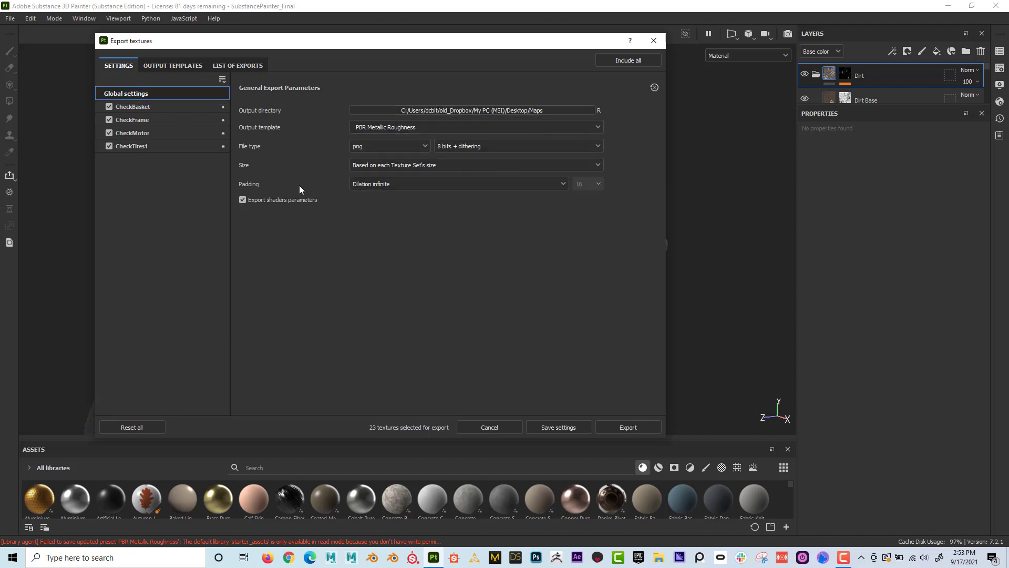
left_click(642, 428)
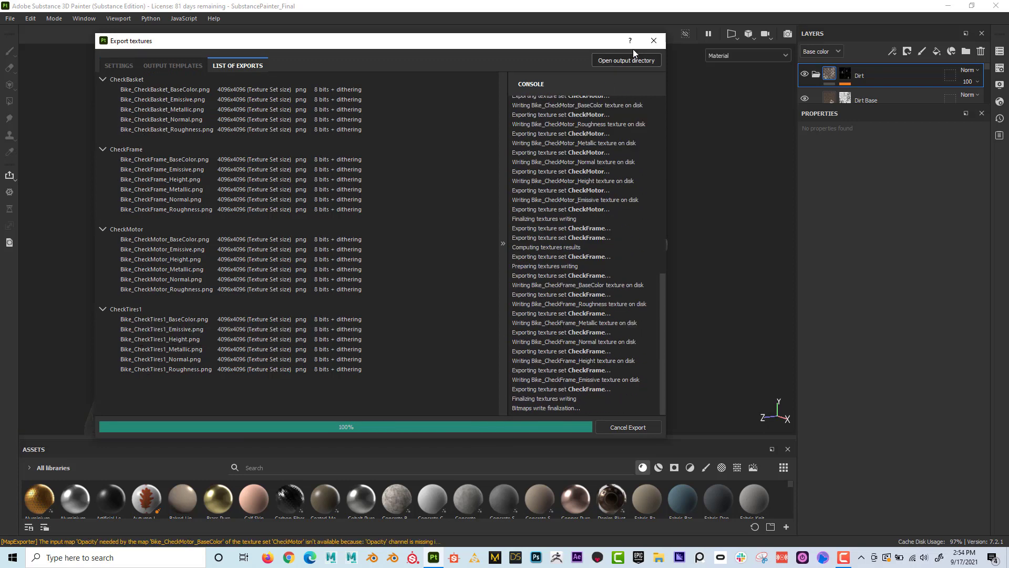
left_click(653, 40)
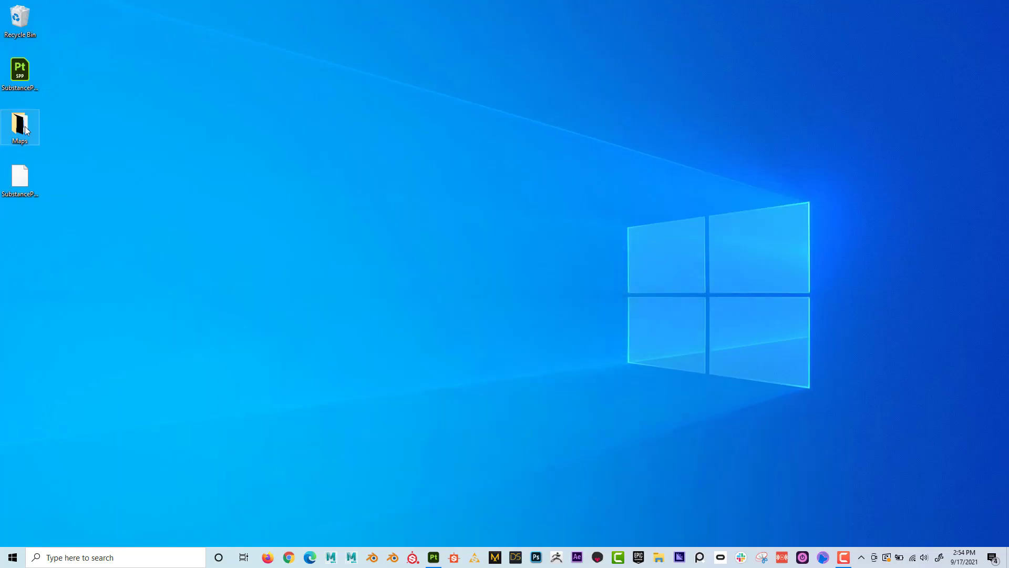
Examine the exported texture files in the desktop Maps folder in a widened window, and close it
double_click(24, 126)
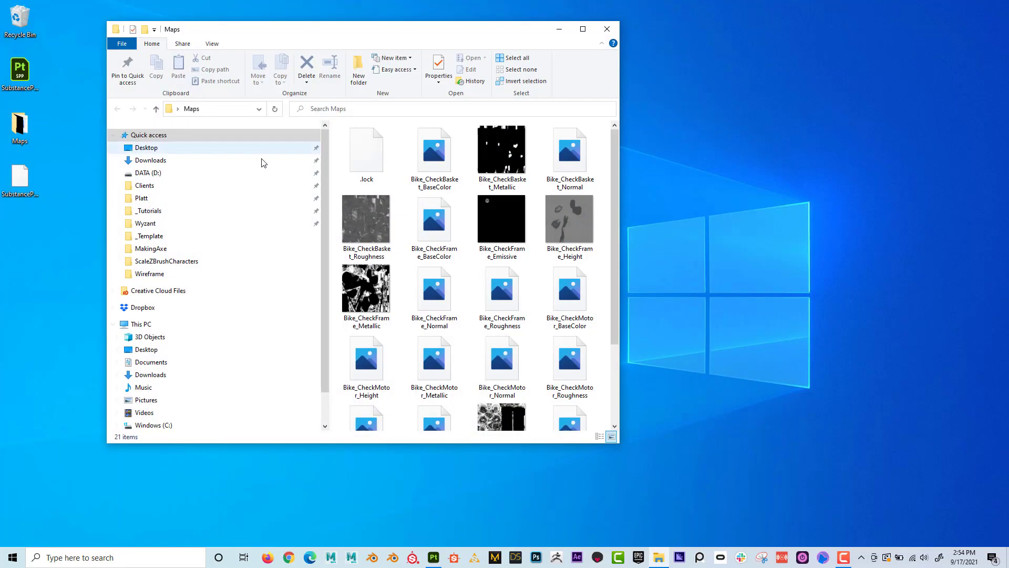
left_click_drag(620, 248, 798, 248)
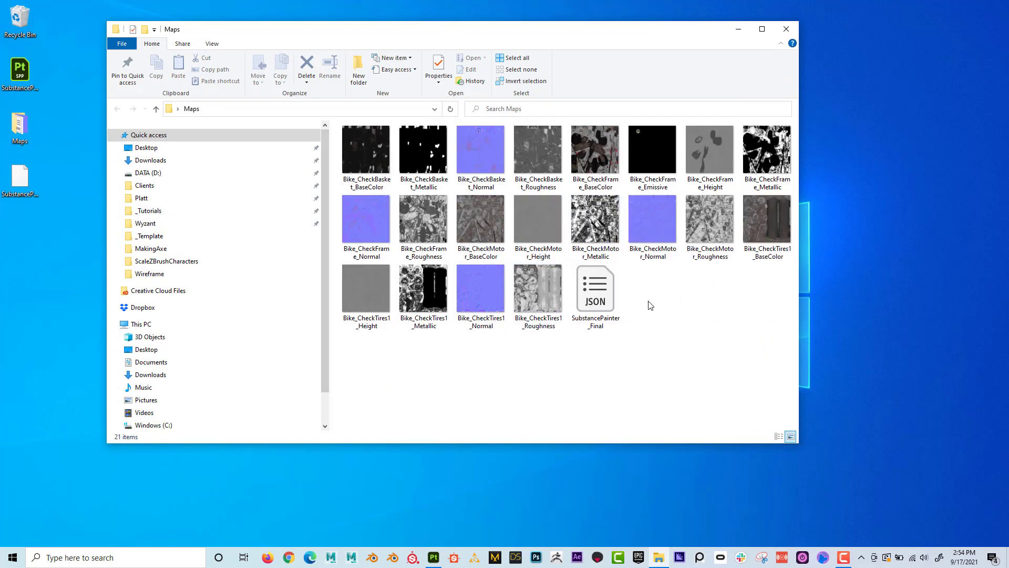
left_click(793, 26)
Switch back to Substance 3D Painter and start exporting the mesh without displacement/tessellation and without triangulation
mouse_move(433, 560)
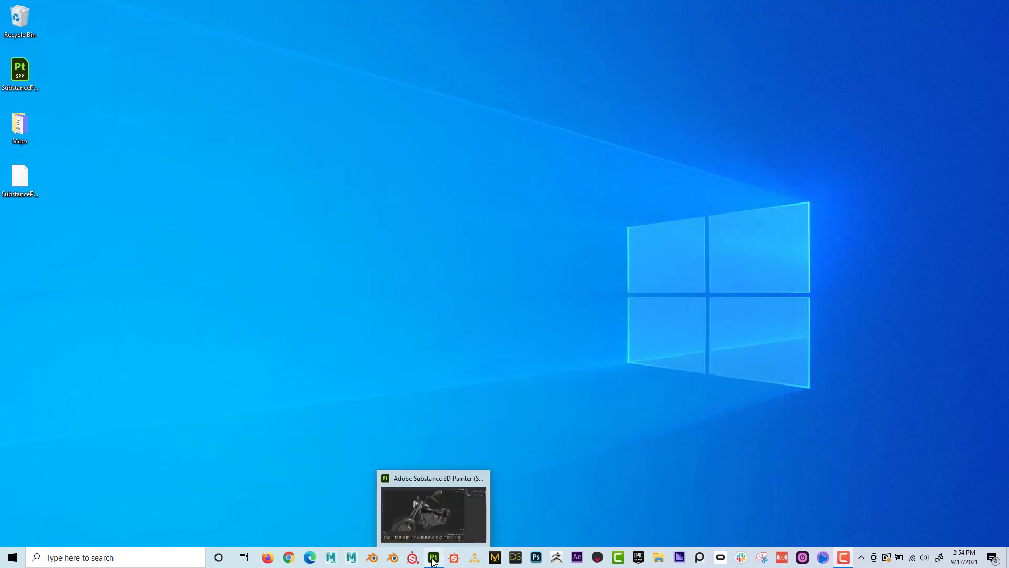
left_click(447, 483)
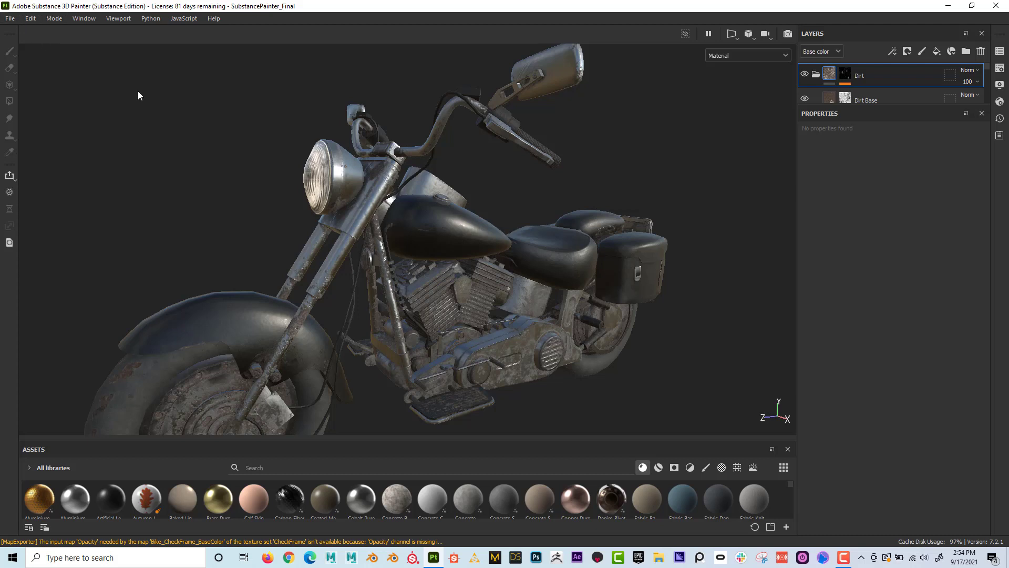
left_click(11, 18)
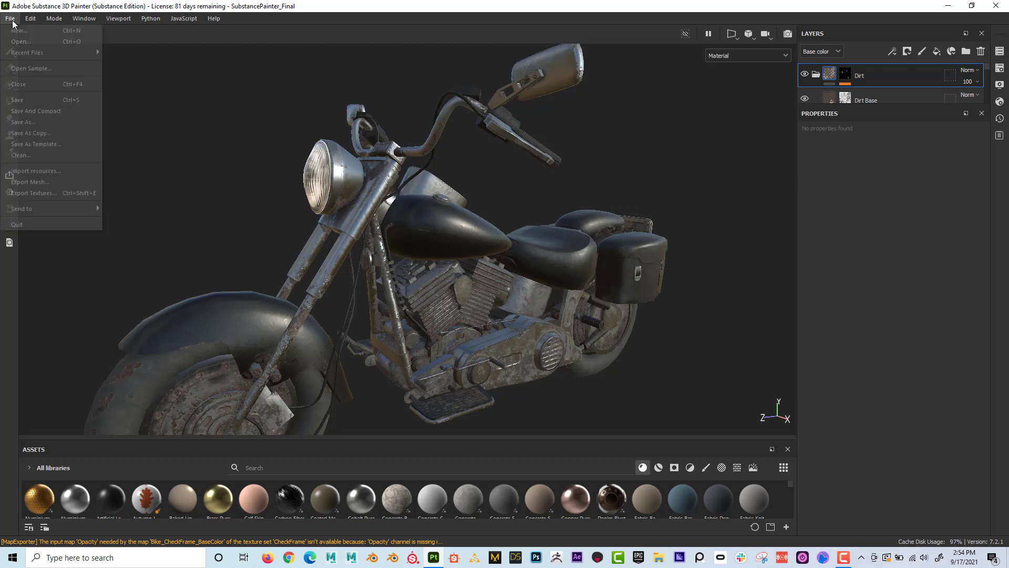
left_click(67, 181)
left_click_drag(451, 219, 248, 88)
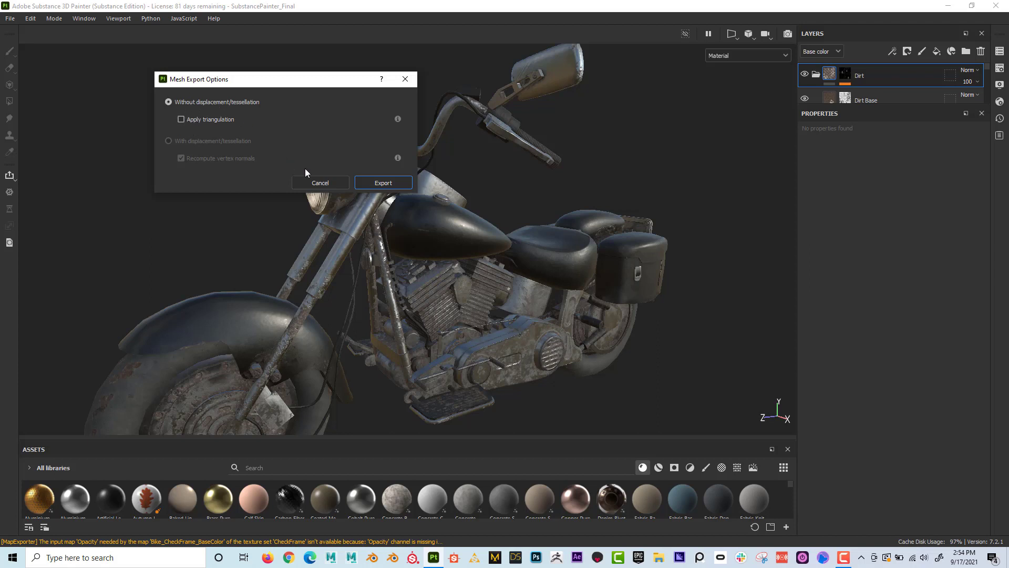
left_click(382, 182)
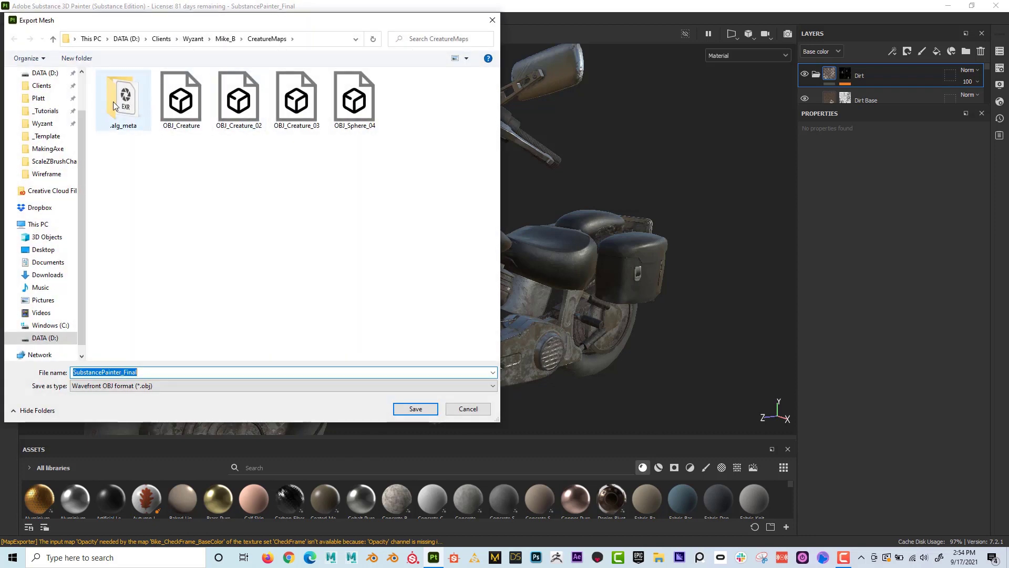
Save the exported mesh as FBX_Bike in Autodesk FBX format in the desktop Maps folder and dismiss the confirmation
left_click(42, 249)
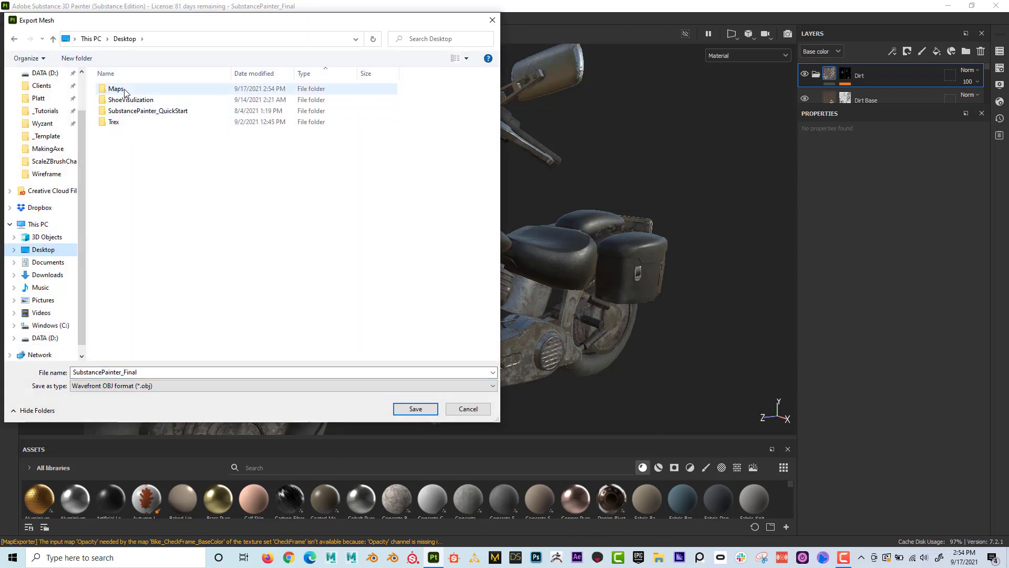
double_click(125, 92)
double_click(157, 372)
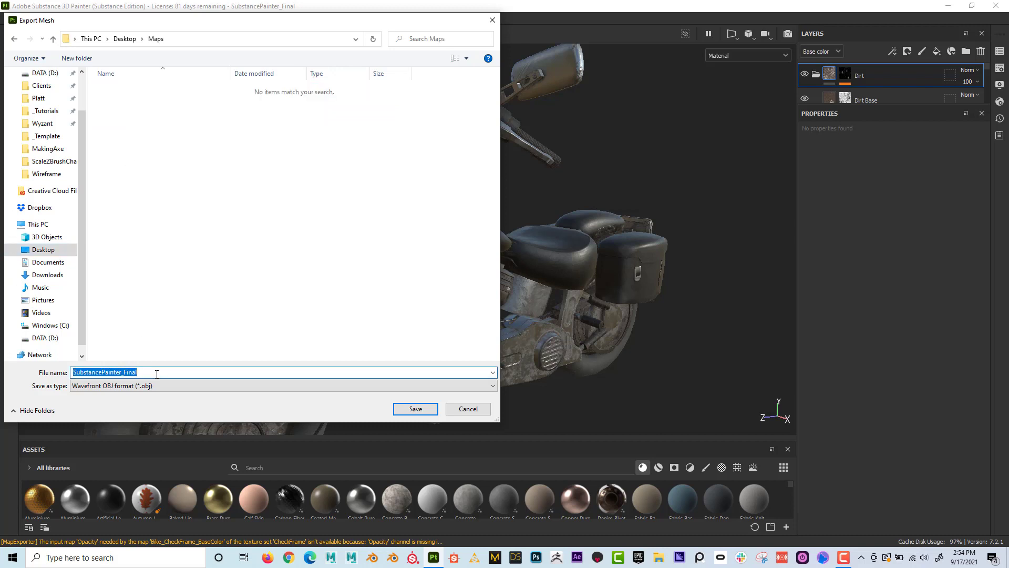
type("F")
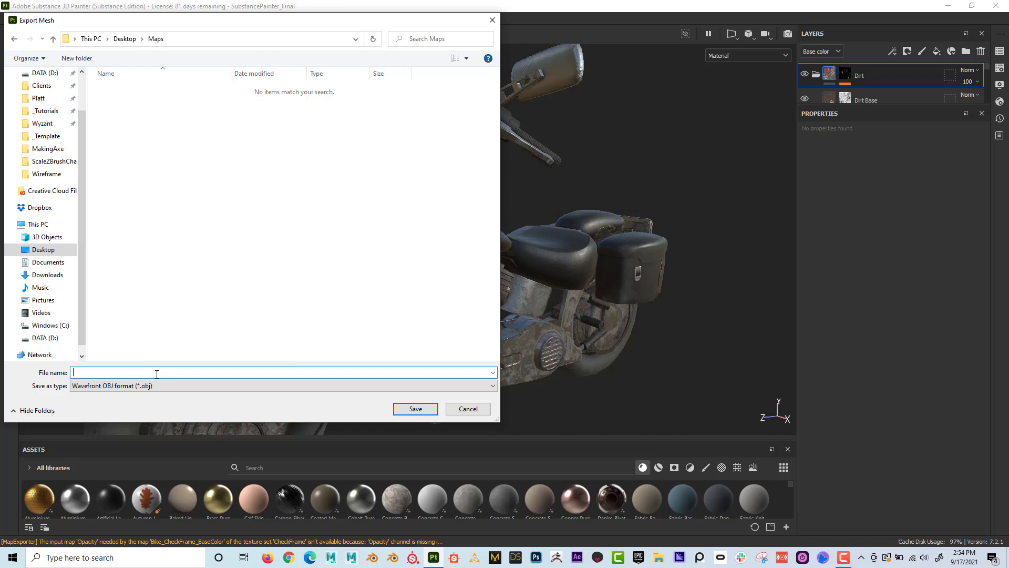
type("BX_Bike")
left_click(182, 388)
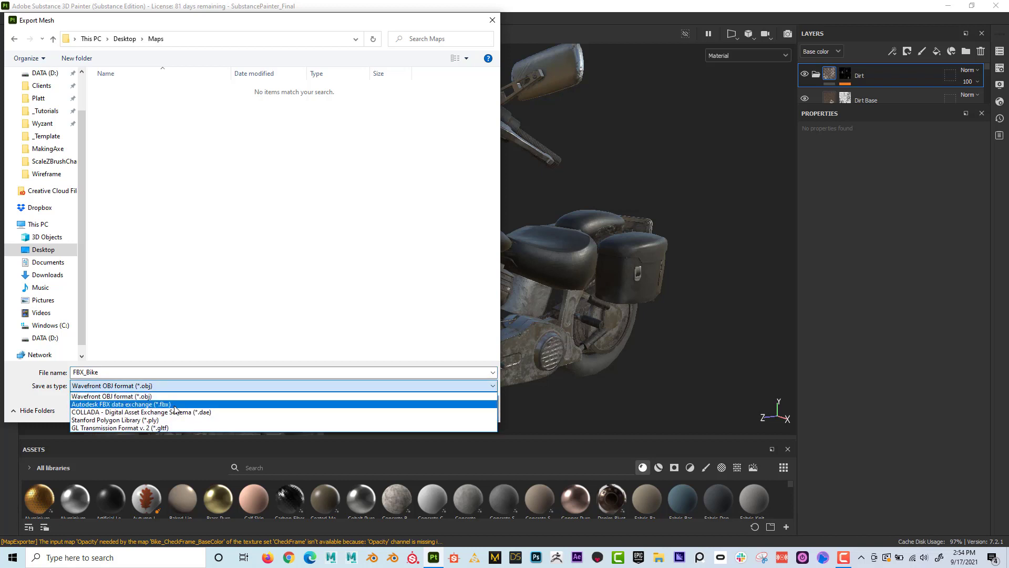
left_click(174, 404)
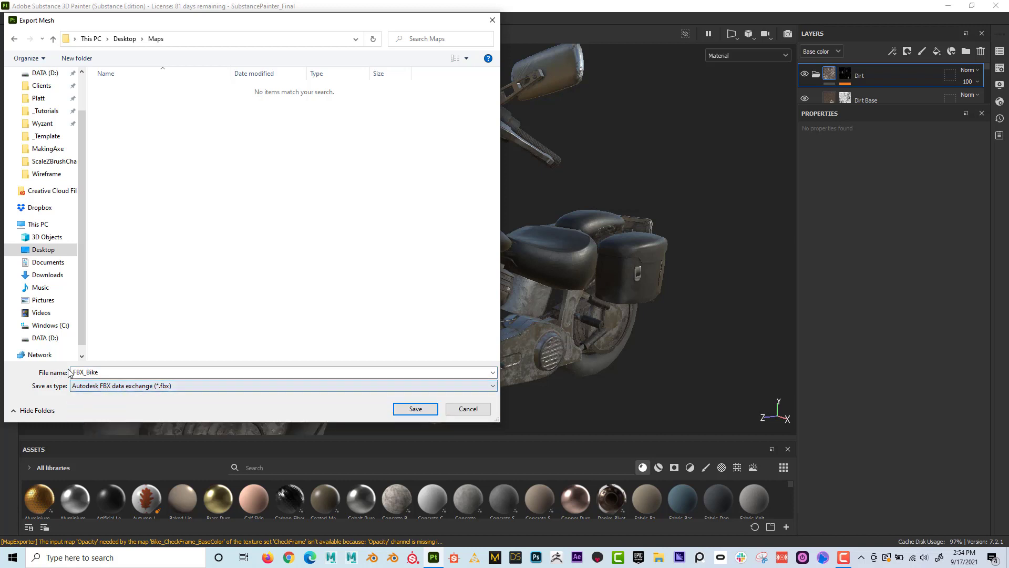
left_click(109, 373)
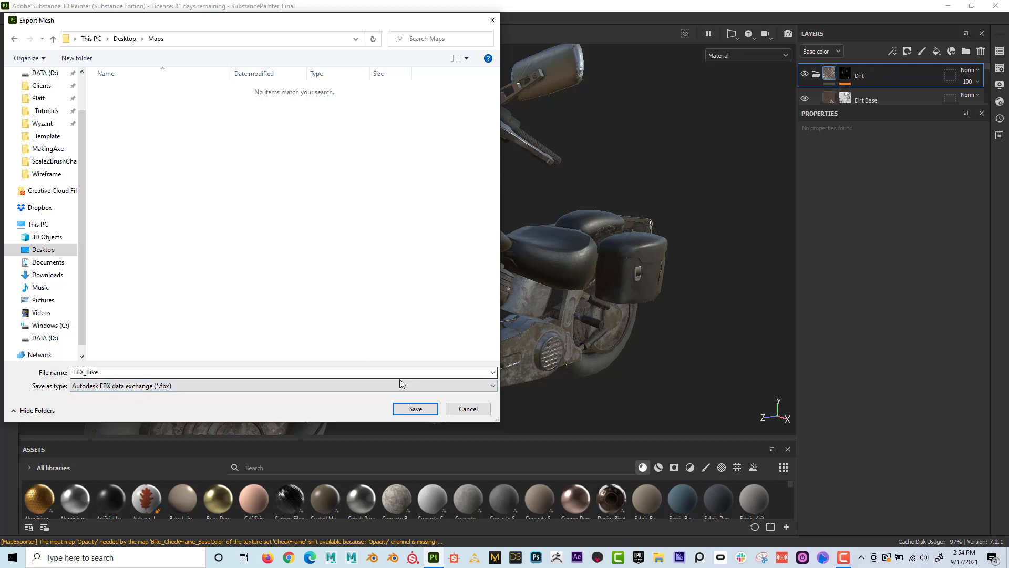
left_click(416, 409)
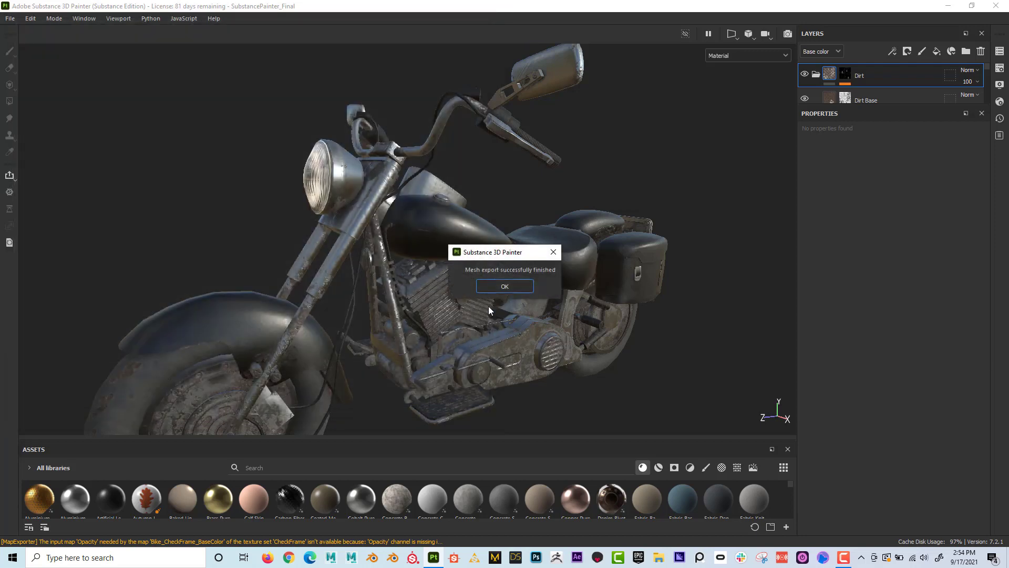
left_click(494, 287)
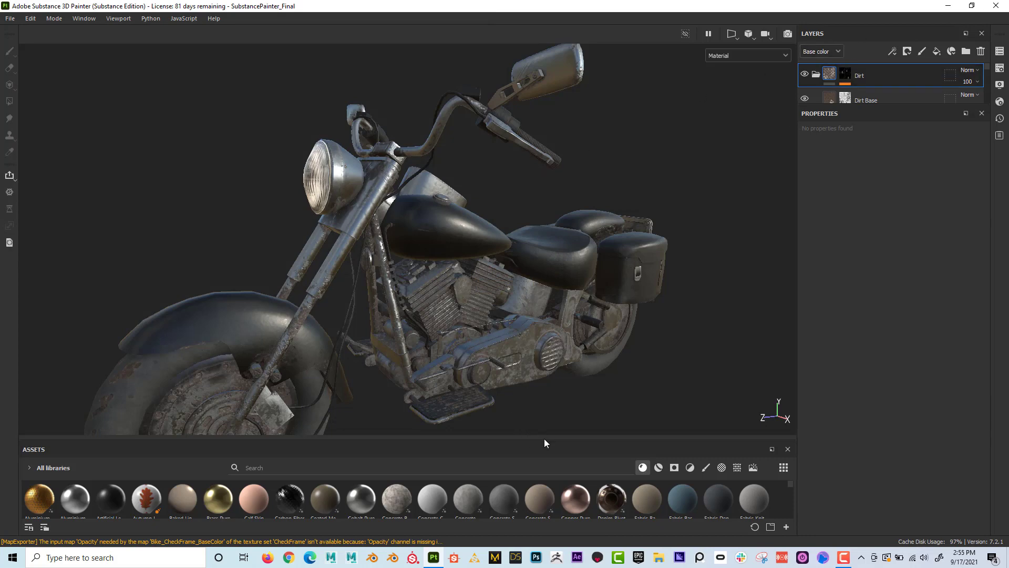
Enlarge the asset library area, rotate the environment lighting and inspect the reflection in the motorcycle's mirror
left_click_drag(544, 441, 543, 301)
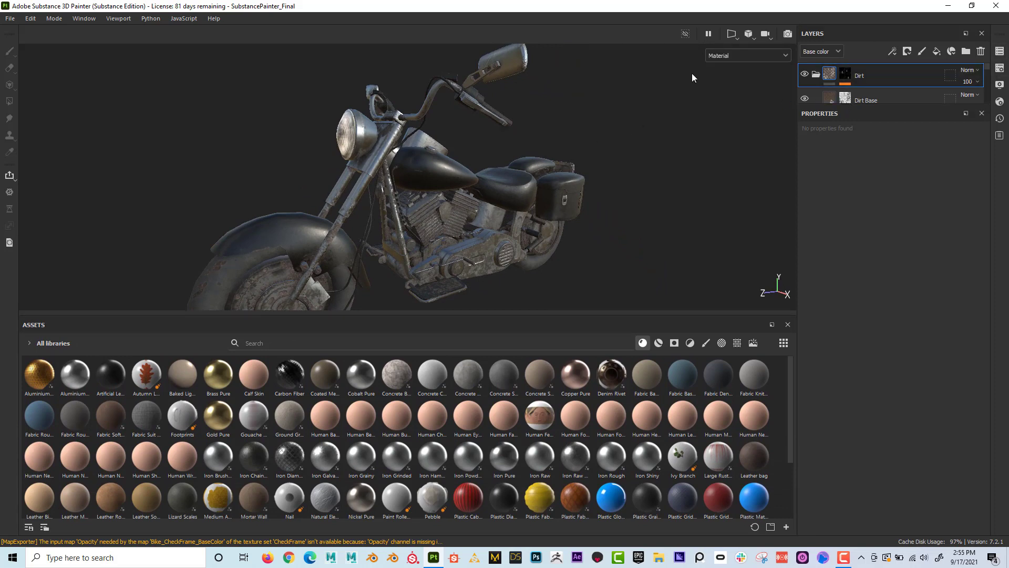
mouse_move(484, 166)
right_mouse_down("shift")
mouse_move(498, 158)
mouse_move(468, 160)
right_mouse_up("shift")
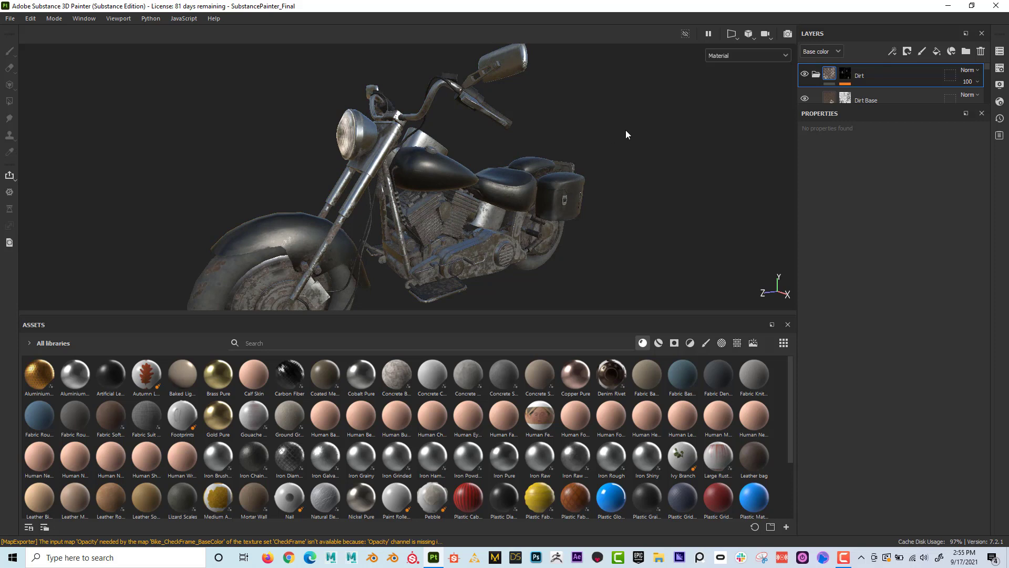
left_click_drag(669, 160, 405, 171, "alt")
right_click_drag(405, 171, 454, 149, "alt")
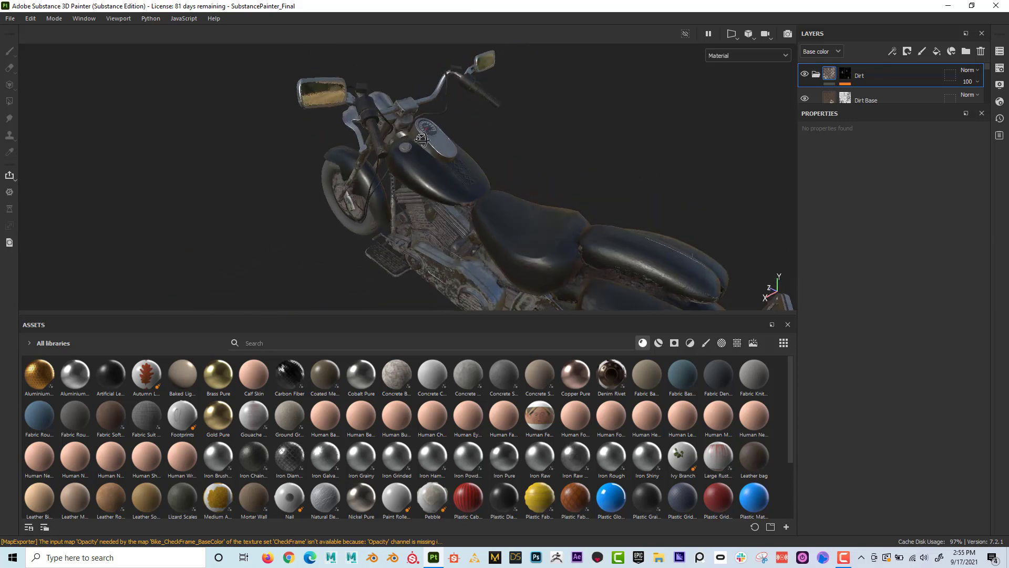
left_click_drag(453, 150, 518, 143, "alt")
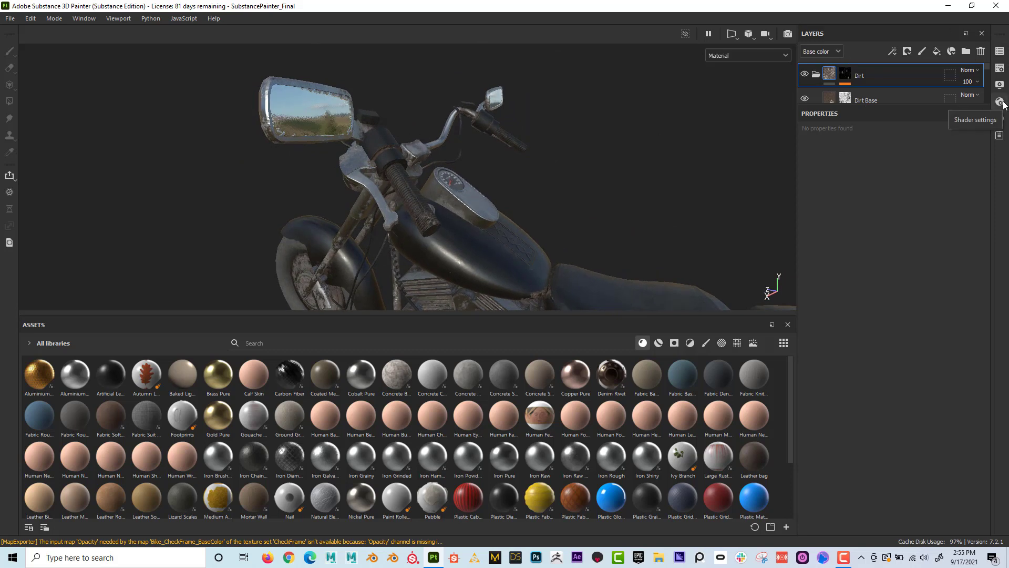
Set the environment opacity to 100 and the environment blur to 0 in the display settings
left_click(999, 85)
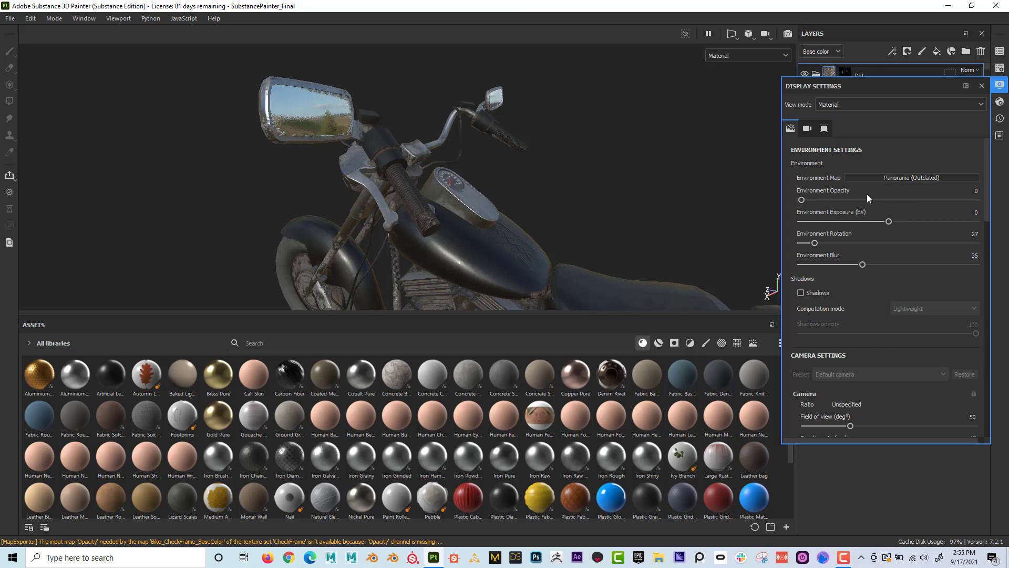
left_click_drag(802, 198, 991, 210)
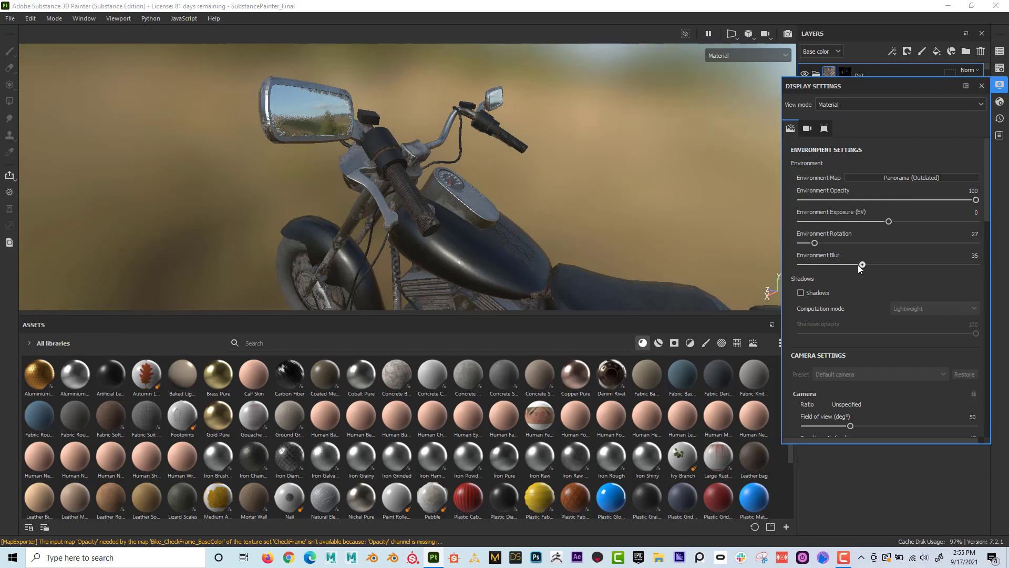
left_click_drag(862, 265, 692, 251)
left_click_drag(585, 154, 441, 124, "alt")
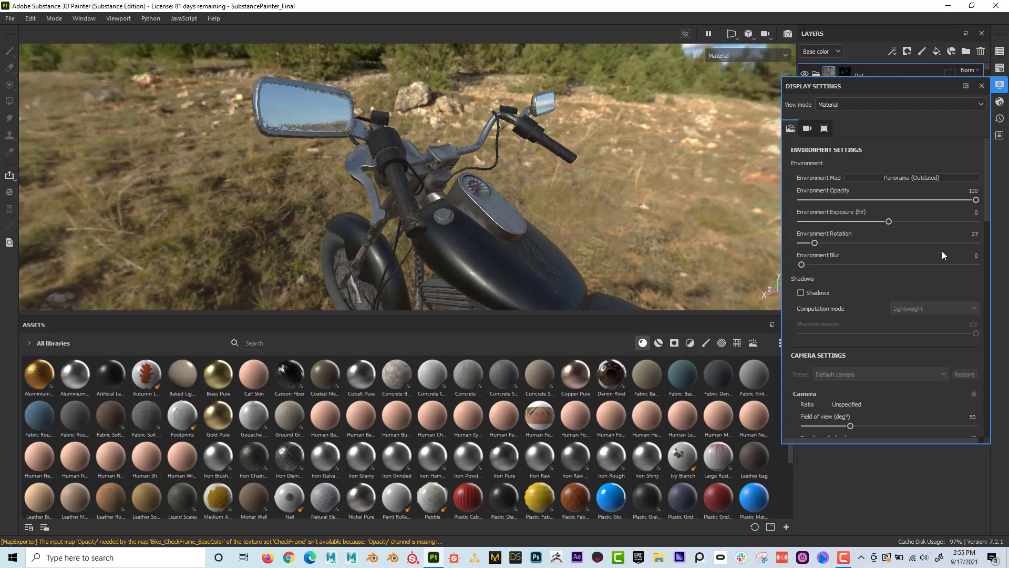
Set the environment blur to 47 and the environment opacity to 0
left_click_drag(802, 265, 883, 264)
left_click_drag(925, 199, 774, 202)
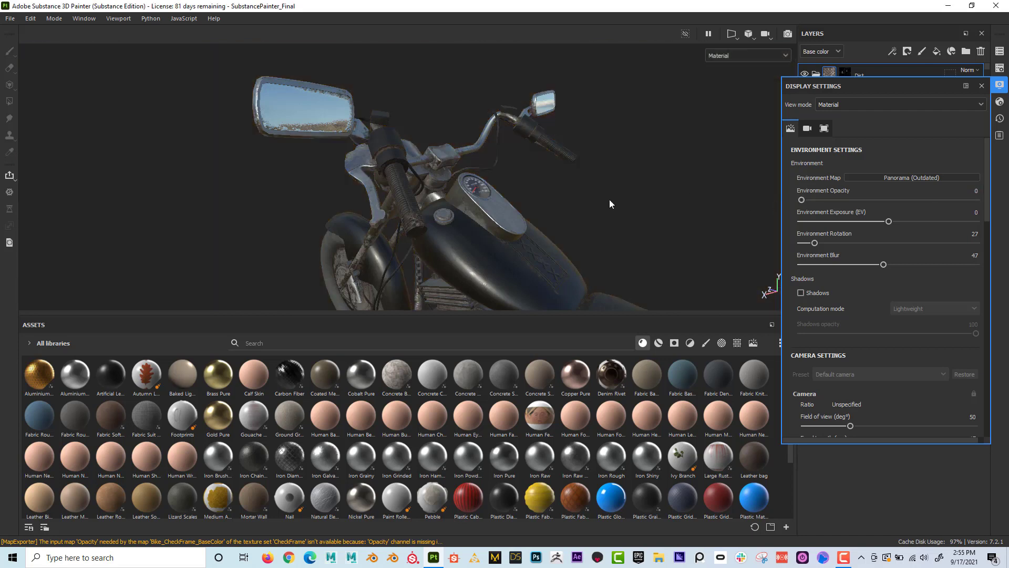
left_click_drag(548, 190, 538, 165, "alt")
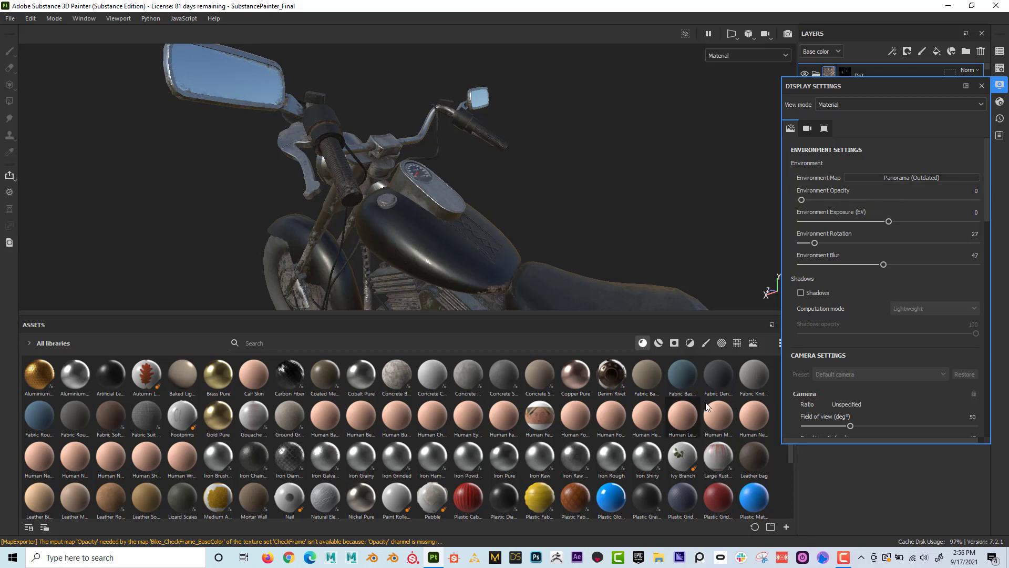
Export the Panorama environment map from the asset library into the desktop Maps folder
left_click(754, 343)
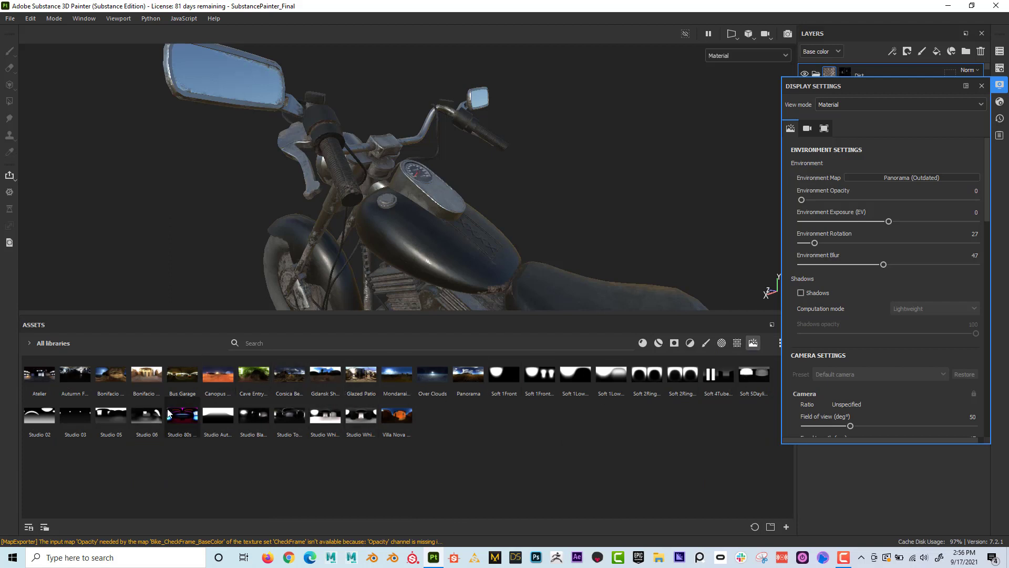
right_click(464, 376)
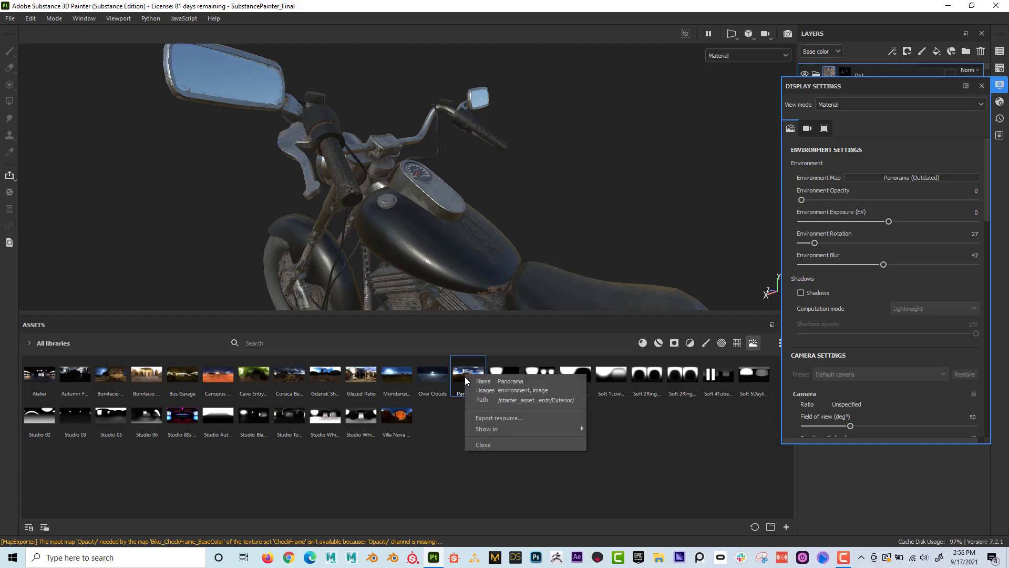
left_click(493, 419)
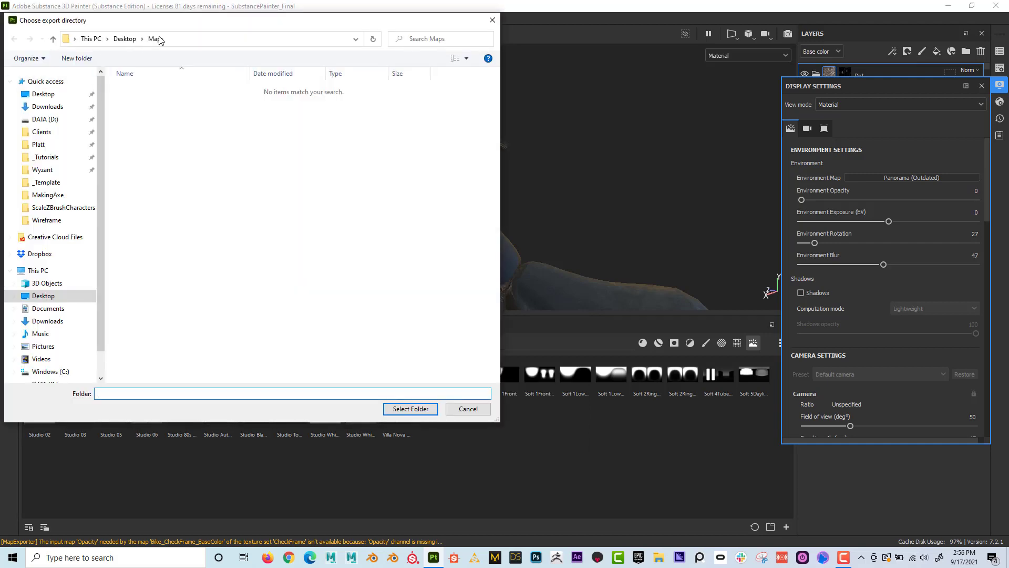
left_click(409, 412)
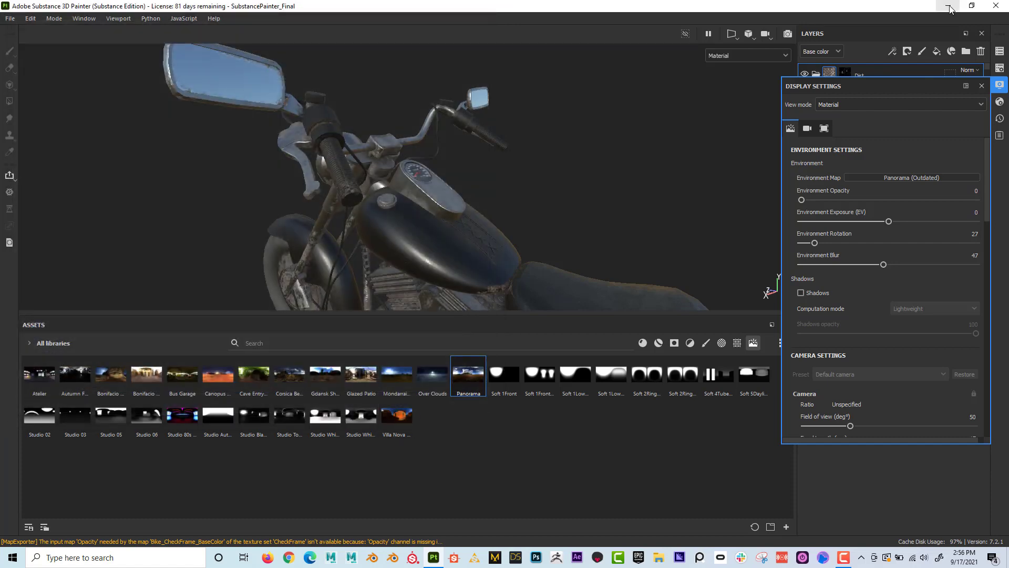
Close the display settings, minimize Painter and check the exported files in the desktop Maps folder
left_click(982, 86)
left_click(948, 5)
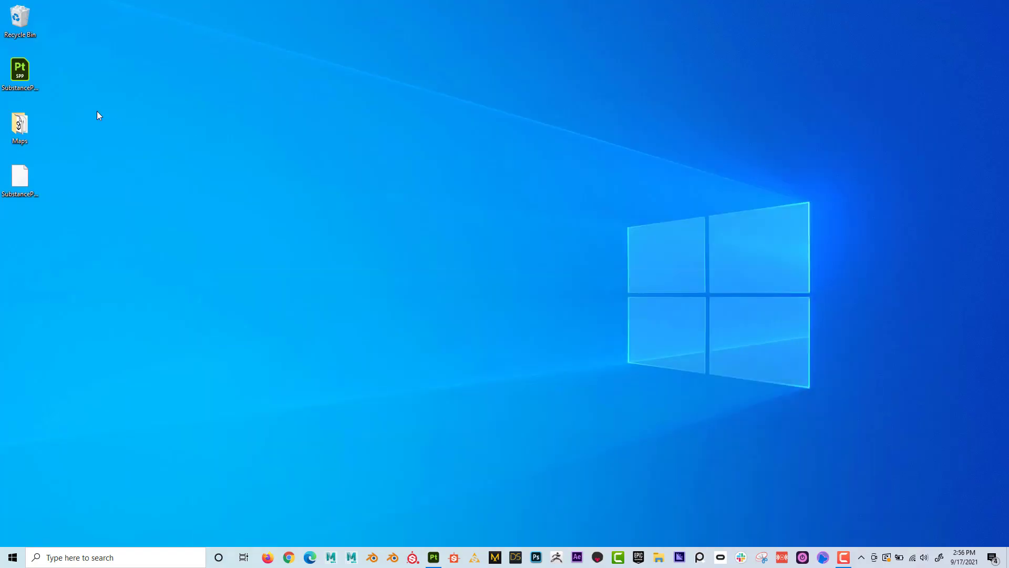
double_click(20, 126)
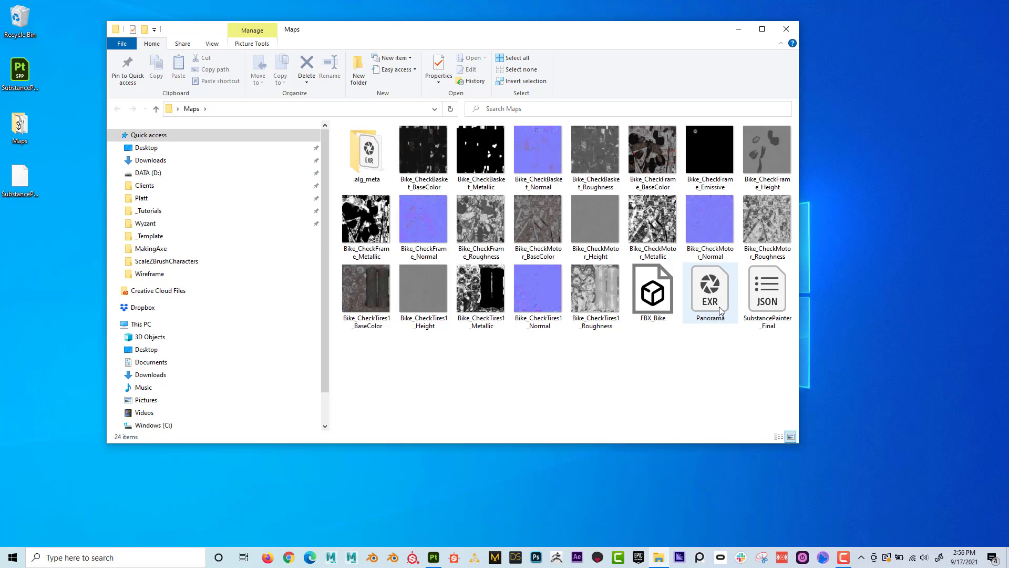
left_click(791, 32)
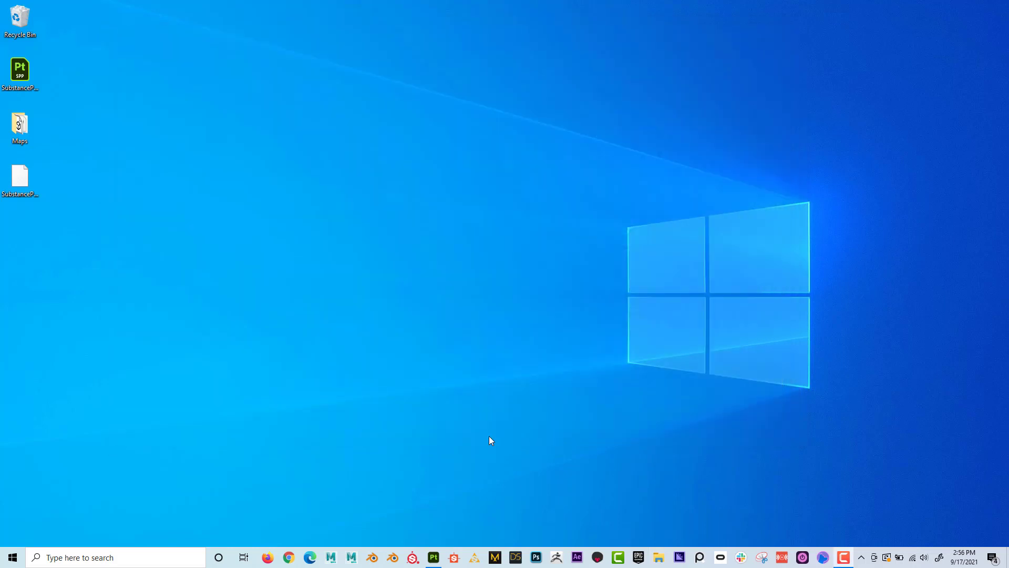
Switch to Blender, dismiss the splash screen and delete the default cube from the scene
left_click(394, 561)
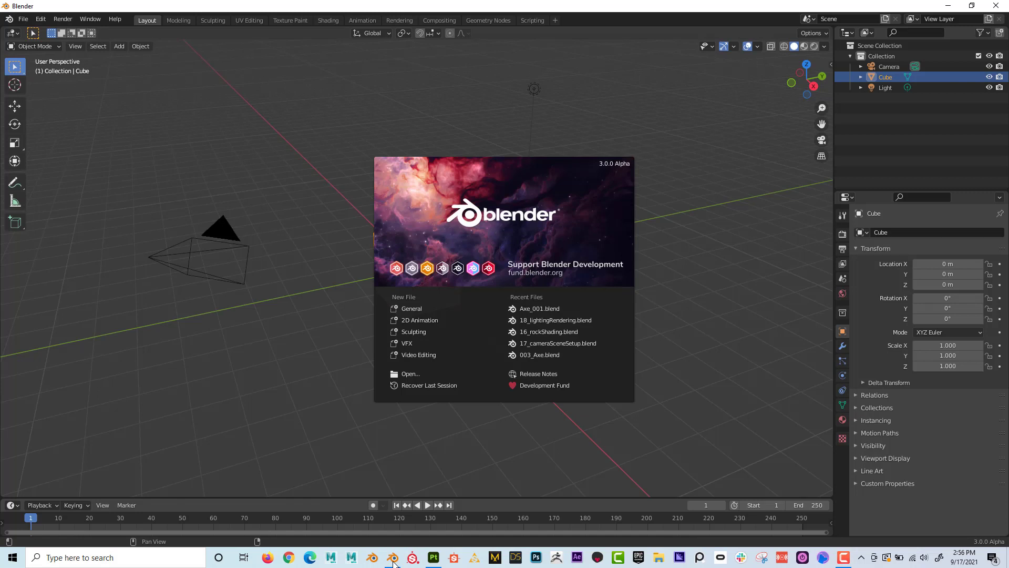
left_click(375, 131)
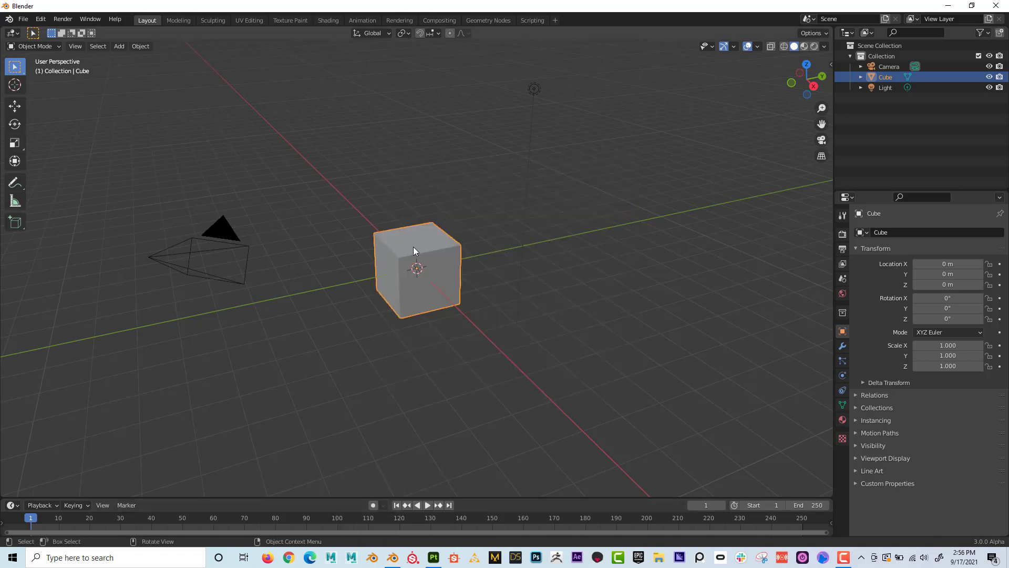
key("Delete")
middle_click_drag(490, 232, 451, 246)
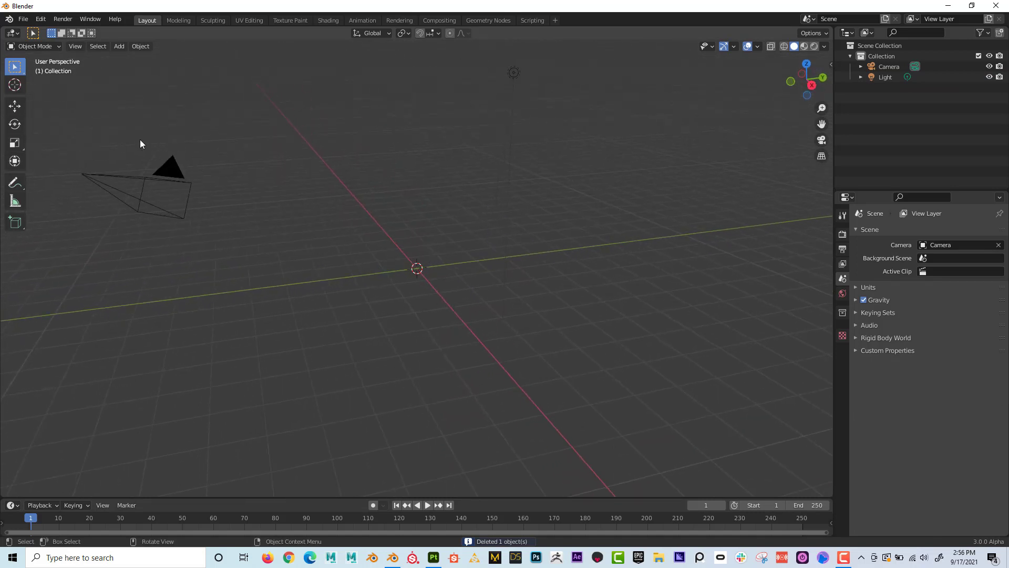
Hide camera objects and the 3D cursor in the viewport
left_click(712, 46)
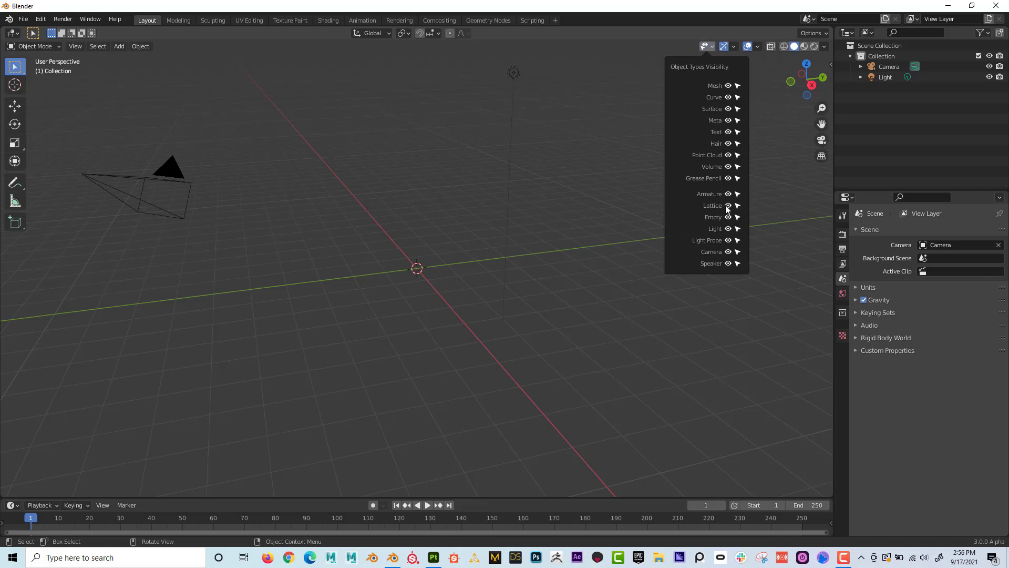
left_click(729, 253)
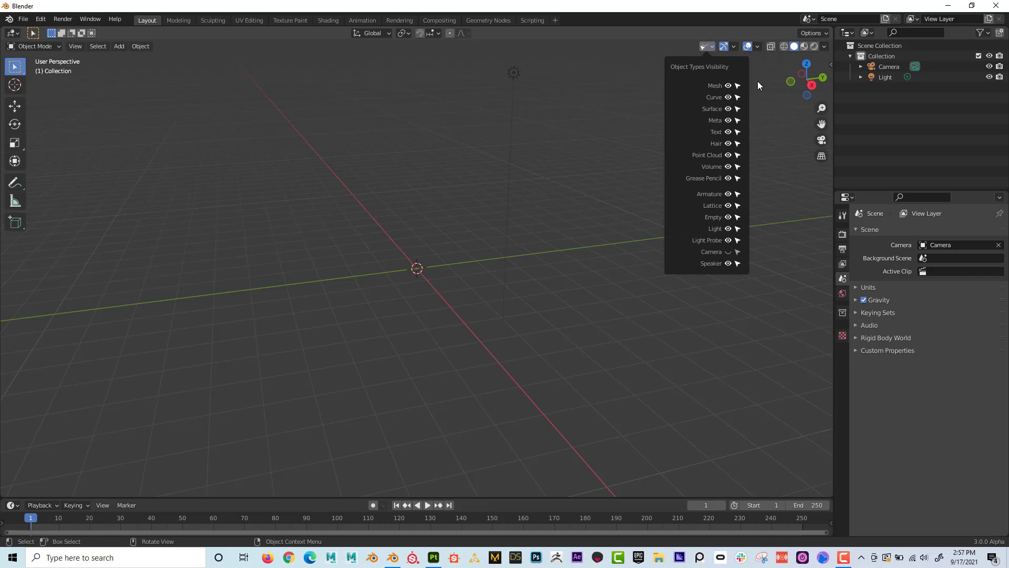
left_click(757, 46)
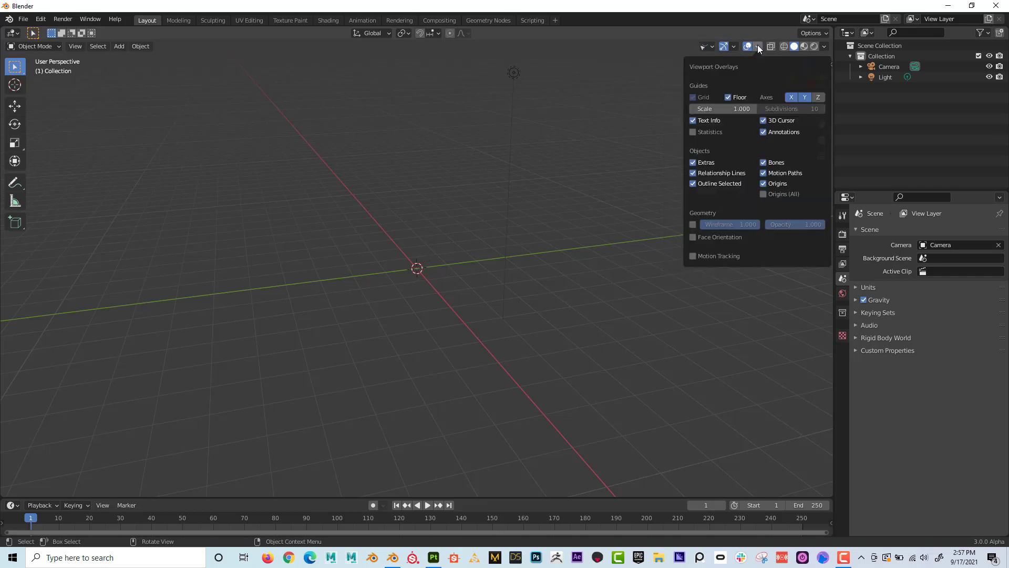
left_click(763, 121)
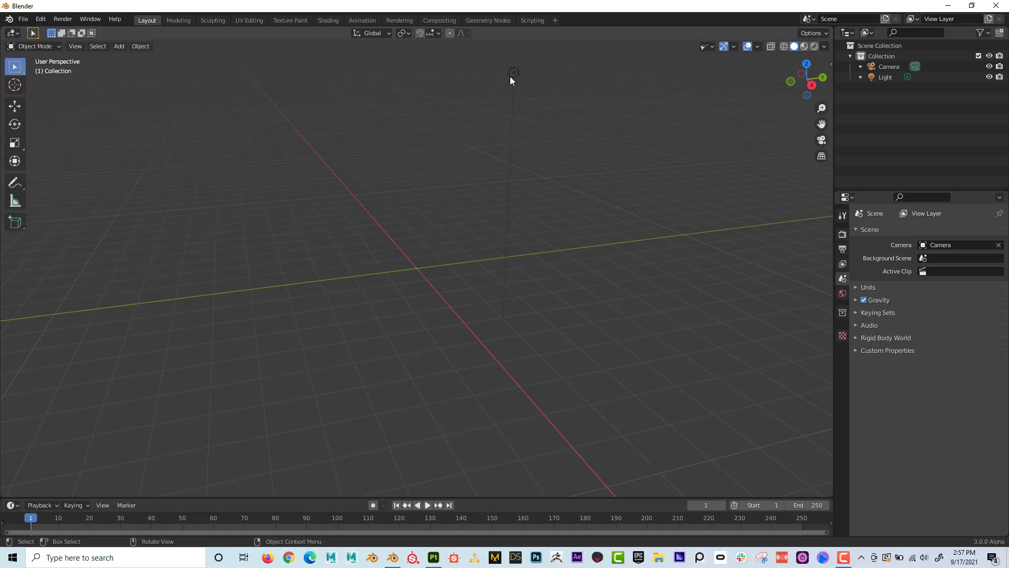
middle_click_drag(622, 165, 703, 132)
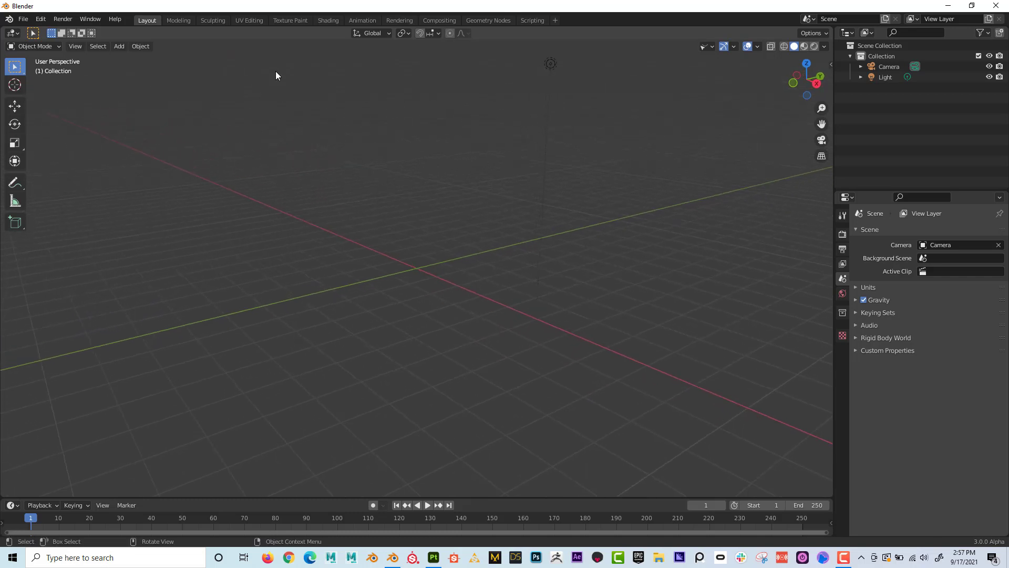
Import FBX_Bike.fbx from the desktop Maps folder into the scene with the default FBX import settings
left_click(23, 19)
mouse_move(63, 168)
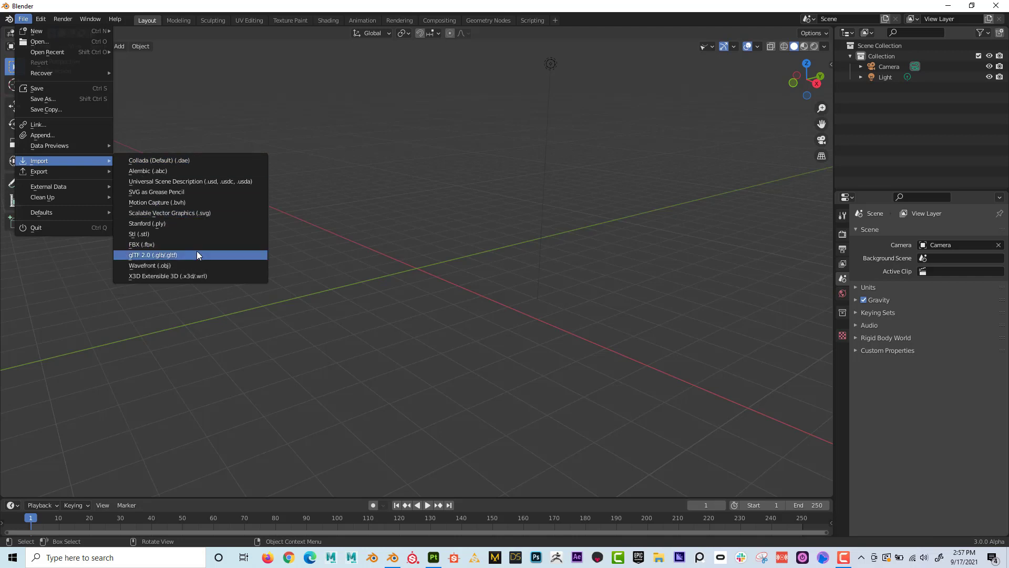
left_click(169, 246)
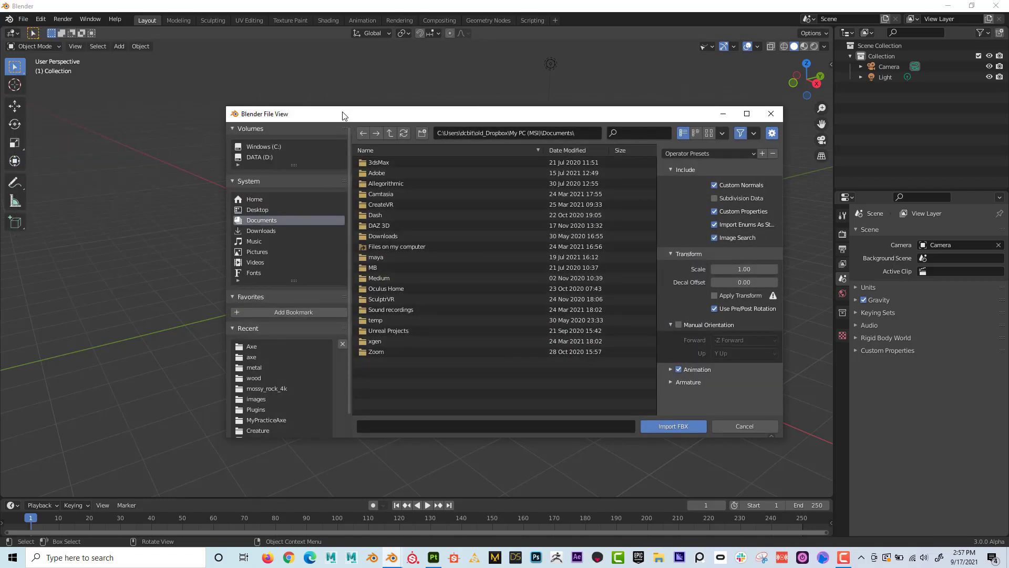
left_click(258, 211)
double_click(374, 163)
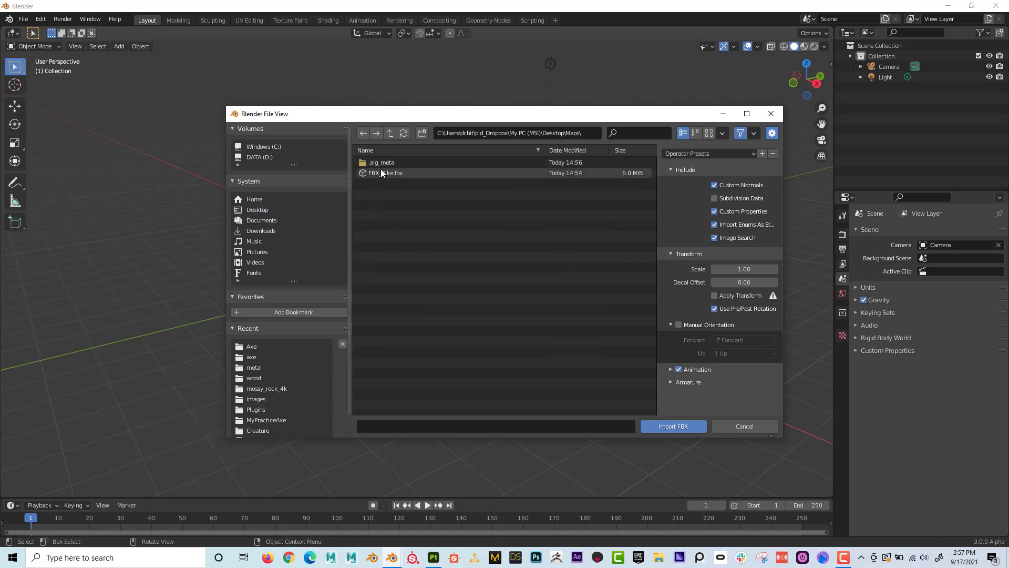
left_click(381, 173)
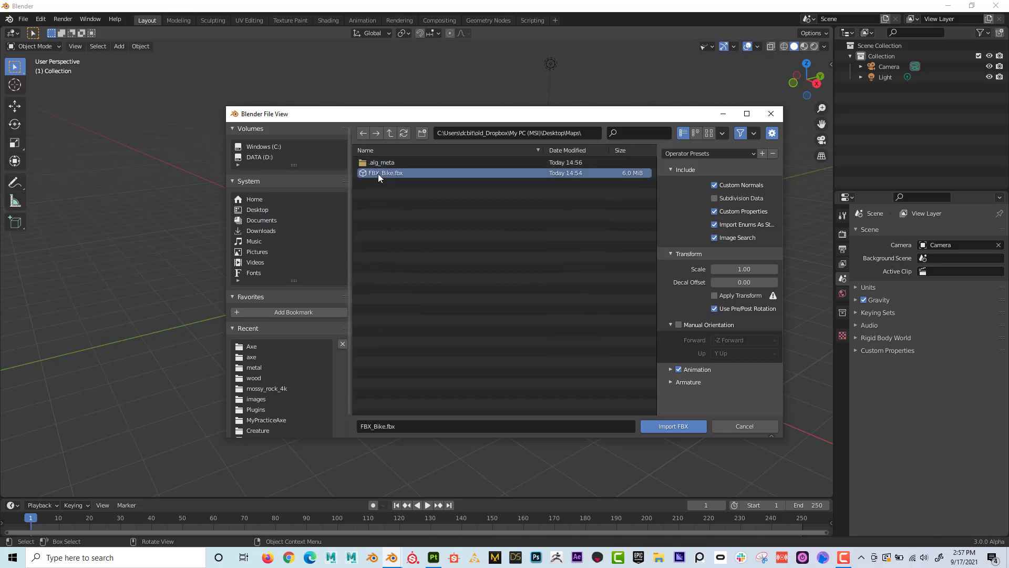
left_click(674, 425)
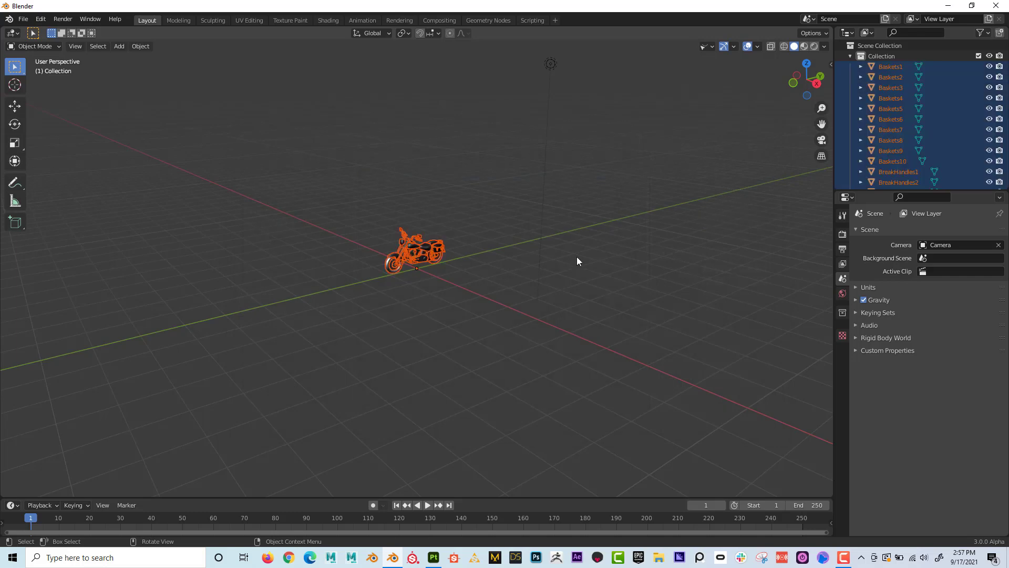
Select the motor cover on the side of the motorcycle and enlarge the Outliner to list more objects
middle_click(471, 252)
scroll(469, 252, "up", 7)
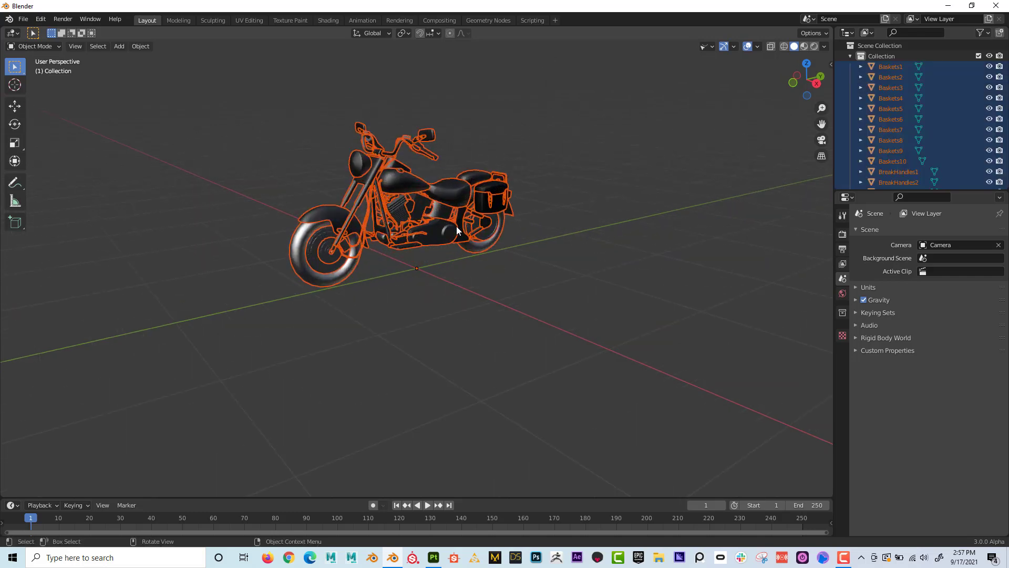
mouse_move(457, 227)
middle_mouse_down()
mouse_move(408, 247)
mouse_move(462, 225)
middle_mouse_up()
scroll(455, 220, "up", 3)
left_click(446, 210)
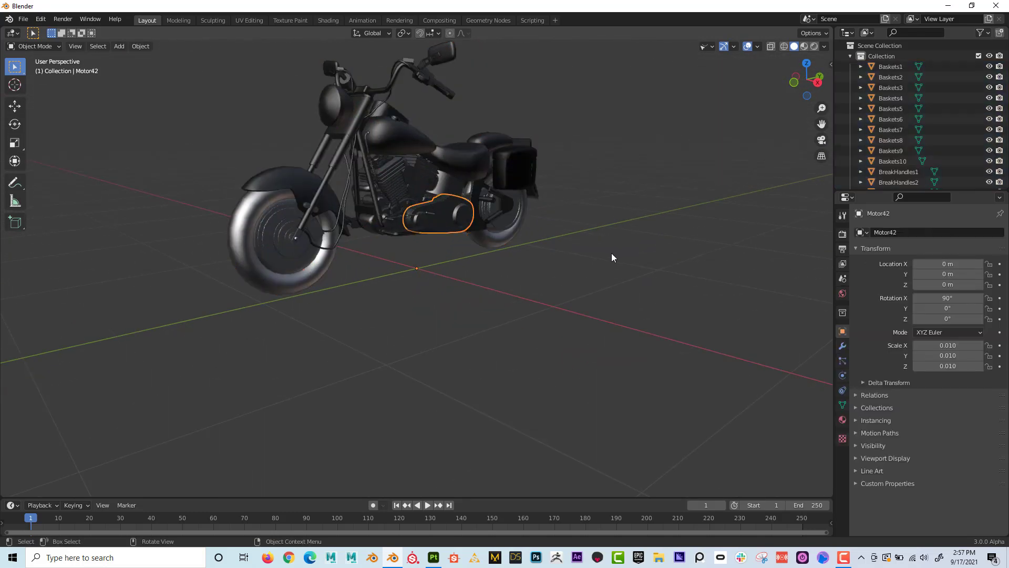
mouse_move(610, 255)
middle_mouse_down()
mouse_move(575, 268)
mouse_move(628, 251)
middle_mouse_up()
left_click_drag(943, 189, 949, 275)
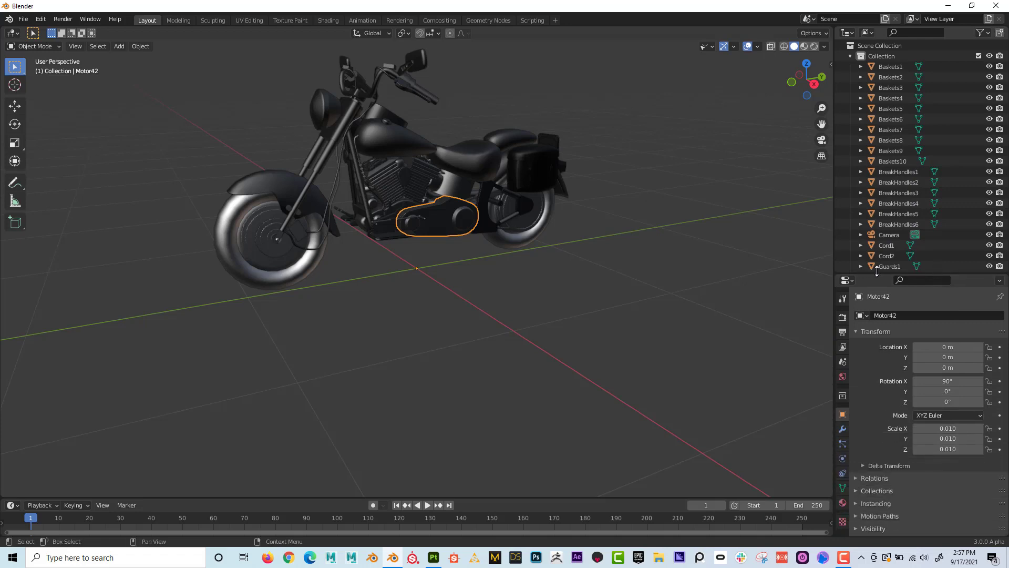
Split the 3D viewport into two side-by-side areas, turn one into a Shader Editor and make it the wider one
middle_click_drag(473, 227, 576, 214)
scroll(587, 237, "up", 4)
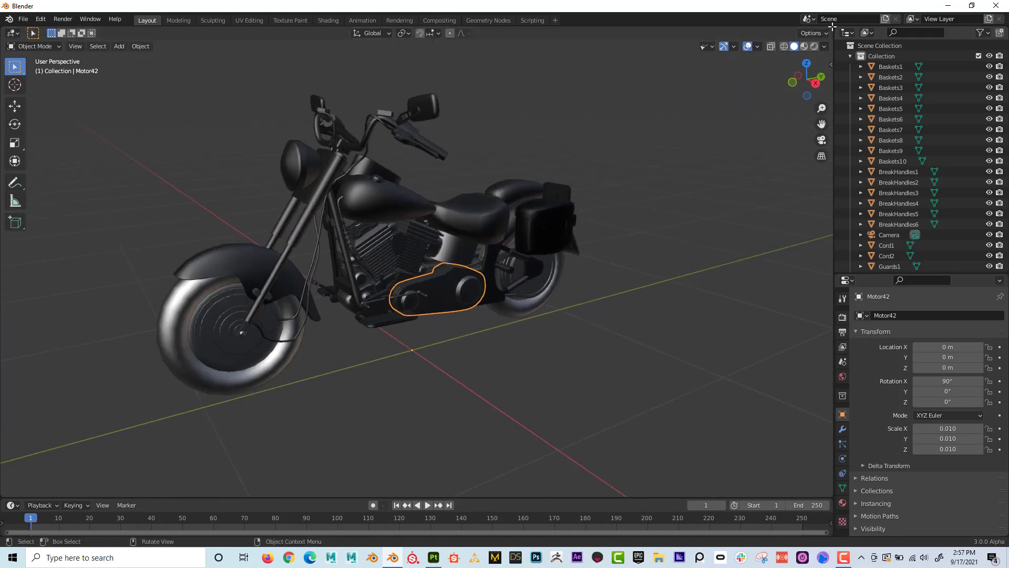
left_click_drag(832, 26, 414, 43)
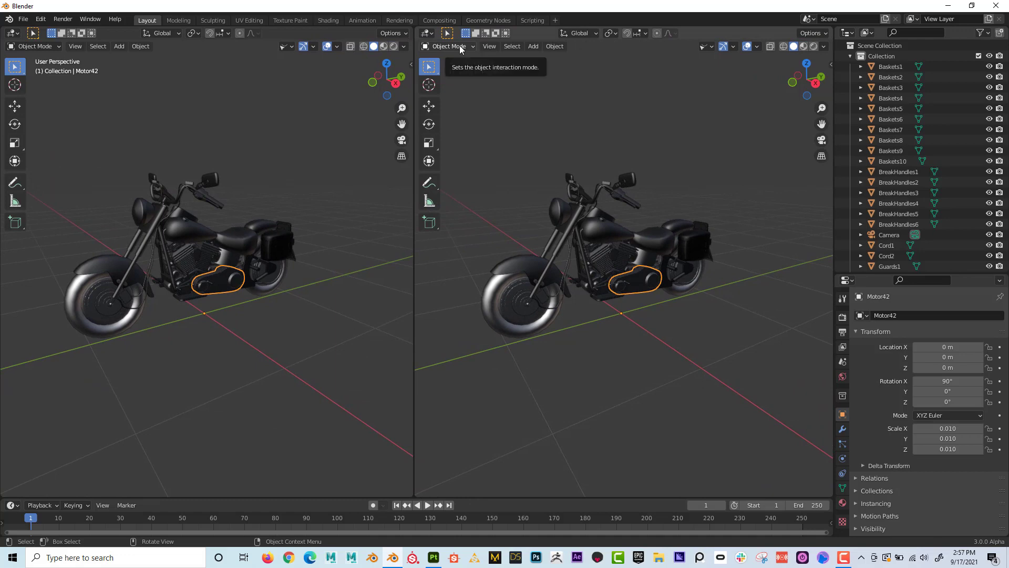
left_click(427, 32)
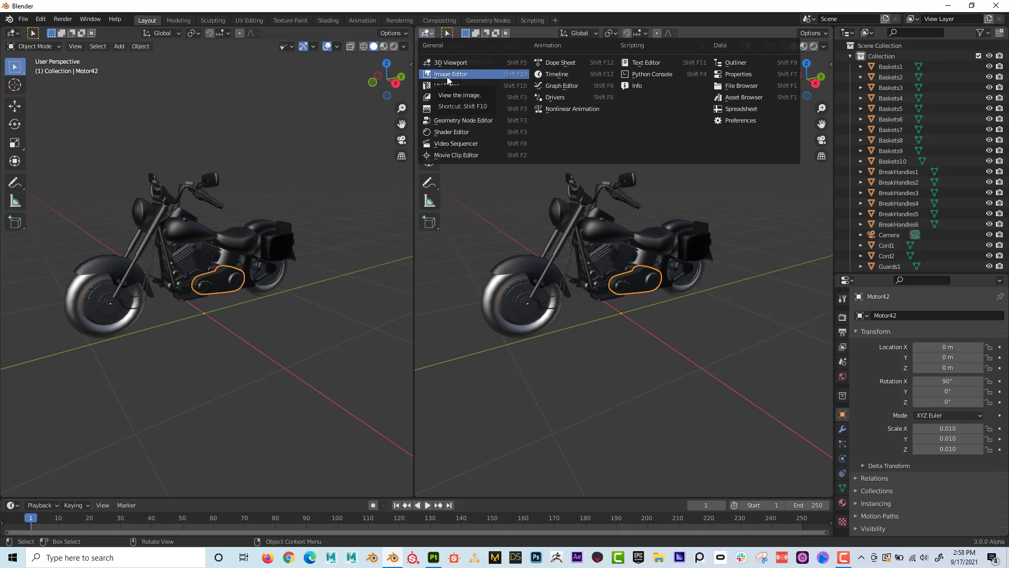
left_click(475, 132)
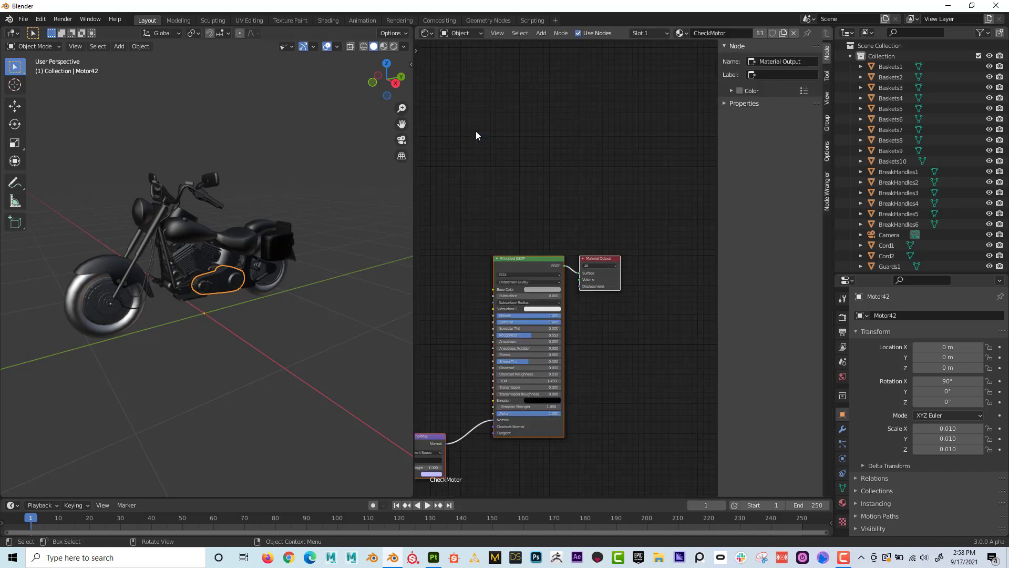
middle_click_drag(503, 218, 539, 144)
scroll(568, 157, "up", 4)
scroll(537, 155, "down", 1)
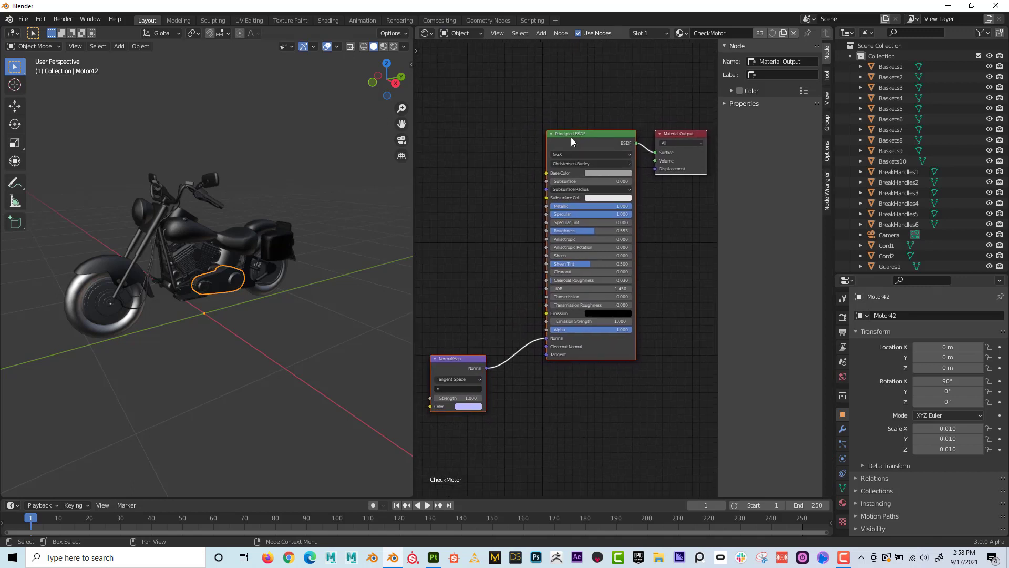
mouse_move(562, 143)
left_mouse_down()
mouse_move(551, 122)
mouse_move(574, 134)
left_mouse_up()
left_click_drag(414, 205, 353, 203)
Select the seat, front tire and side basket in turn to inspect the material node setup assigned to each
scroll(262, 240, "up", 5)
left_click(235, 219)
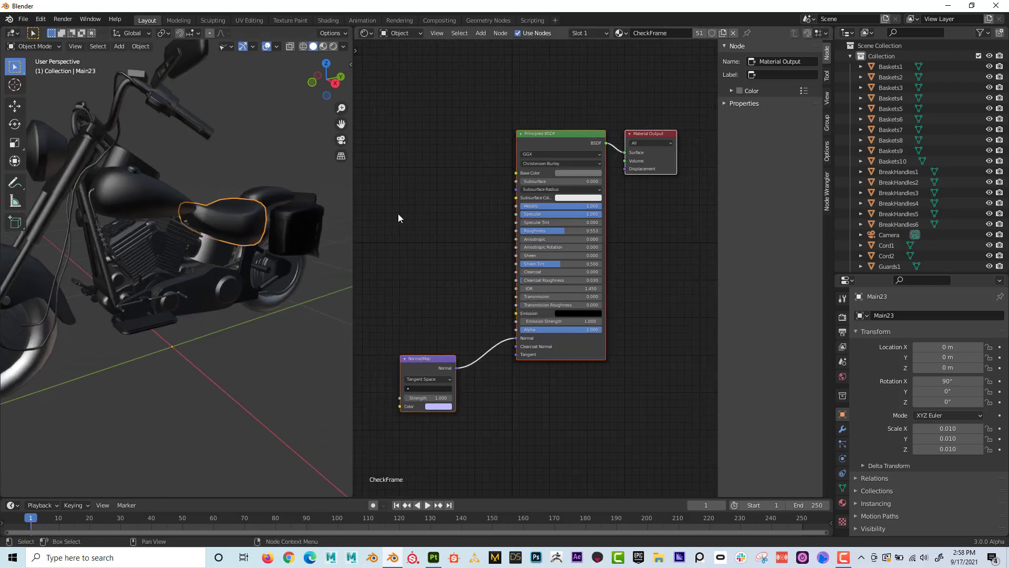
middle_click_drag(244, 241, 242, 251)
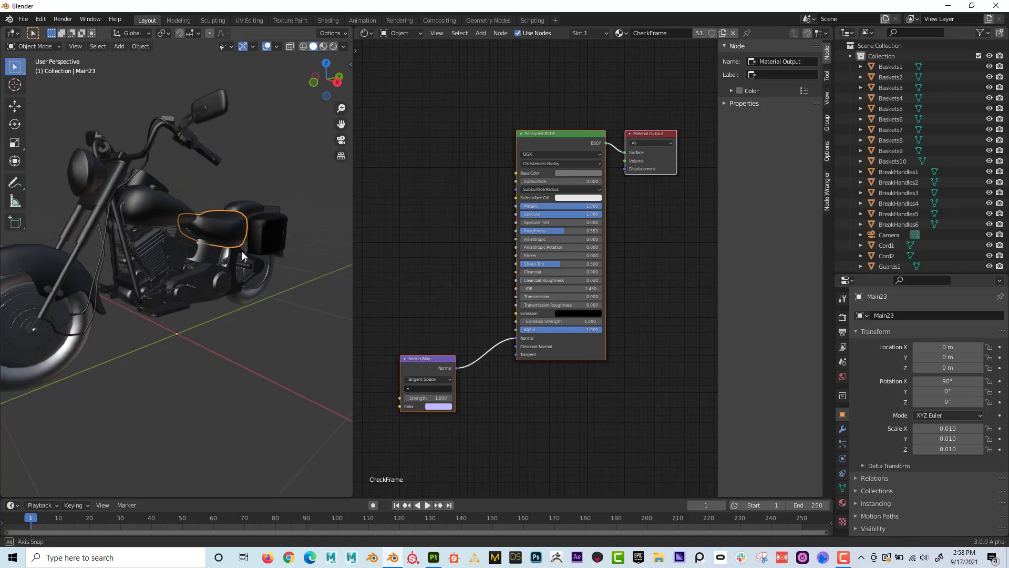
left_click(60, 362)
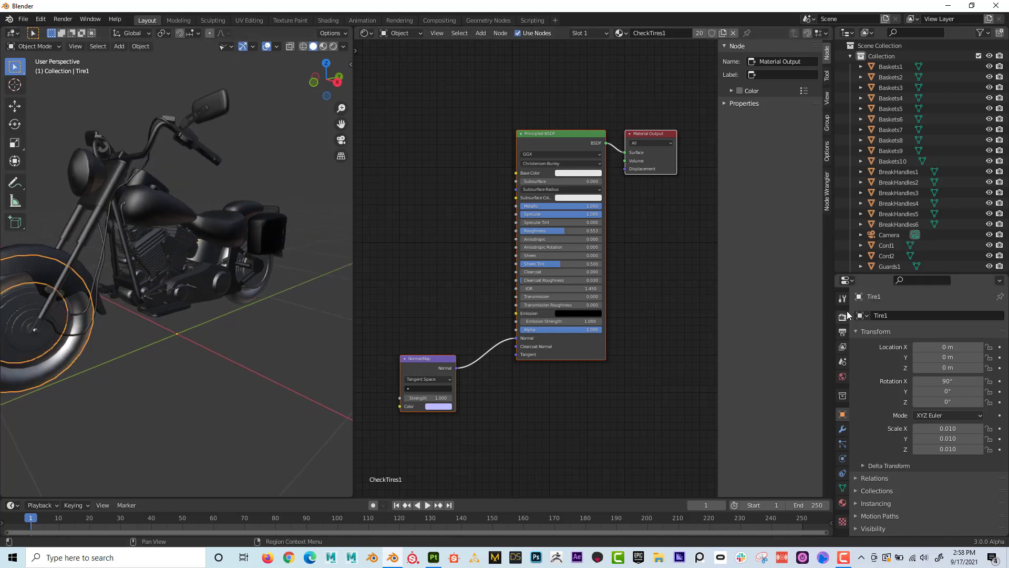
middle_click_drag(273, 319, 273, 243)
left_click(273, 243)
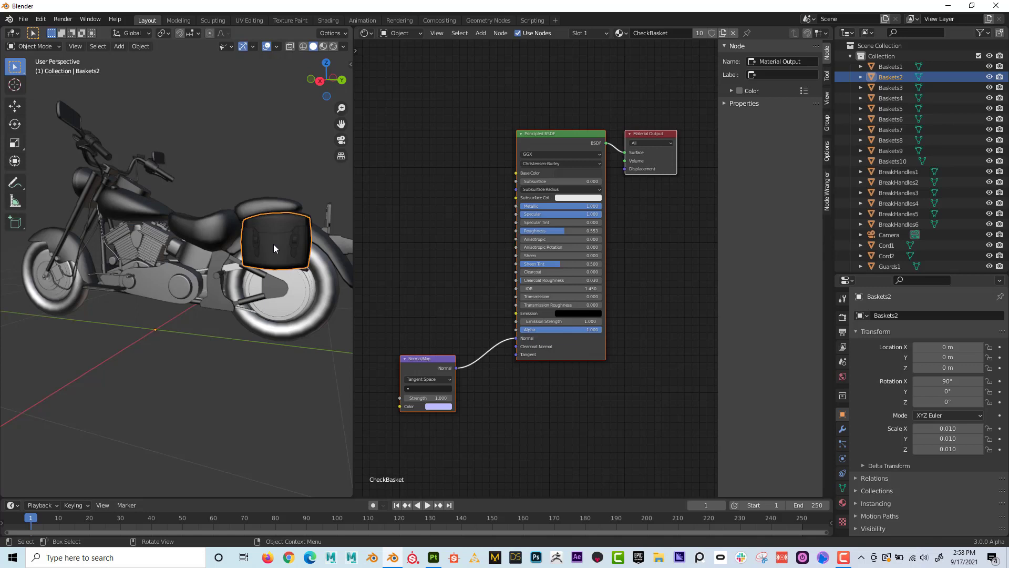
middle_click_drag(169, 180, 310, 174)
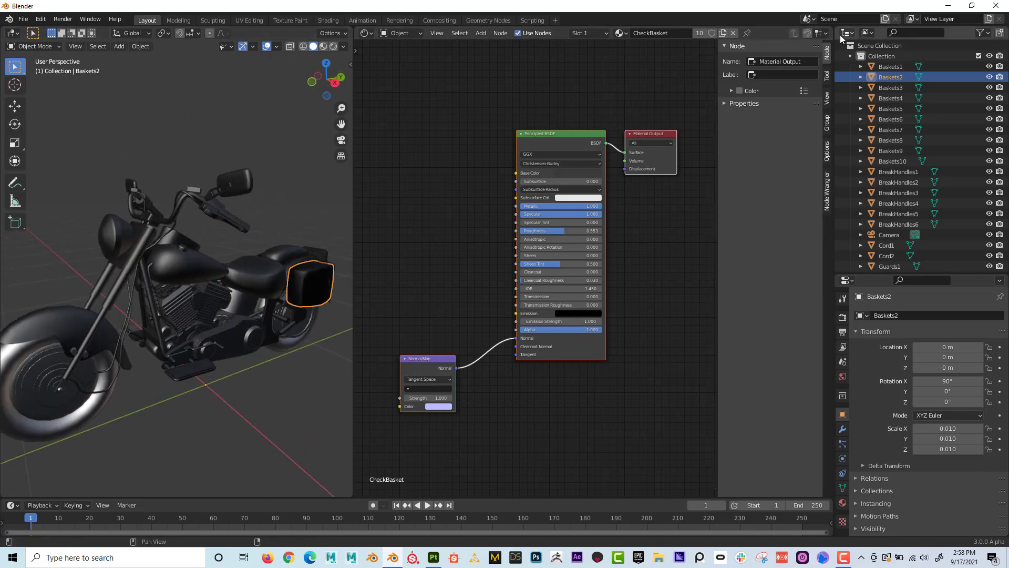
Split the Shader Editor into upper and lower areas and turn the upper one into a File Browser showing the desktop Maps folder
left_click_drag(828, 33, 813, 216)
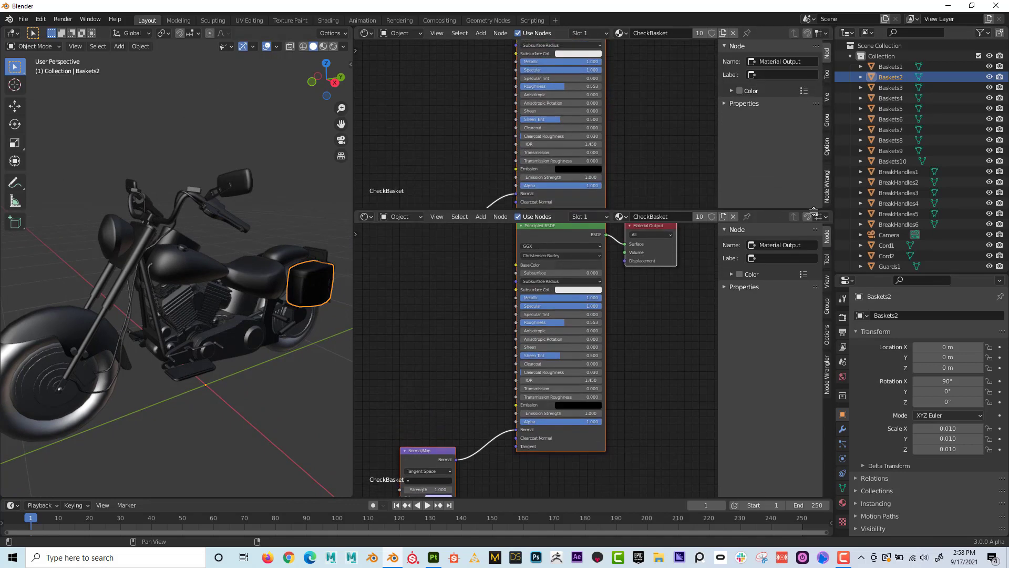
left_click(371, 33)
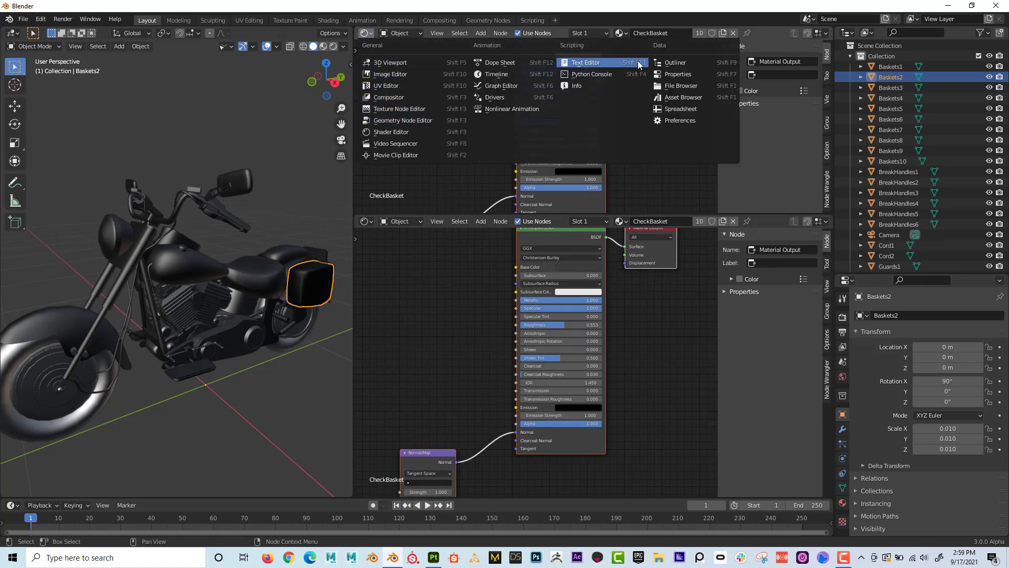
left_click(688, 87)
left_click_drag(564, 215, 566, 239)
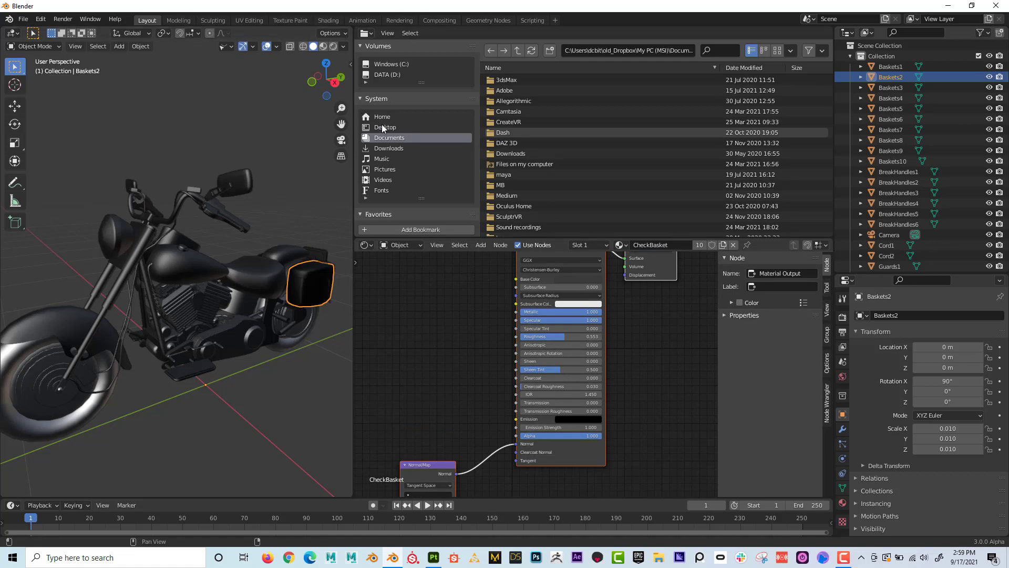
left_click(399, 127)
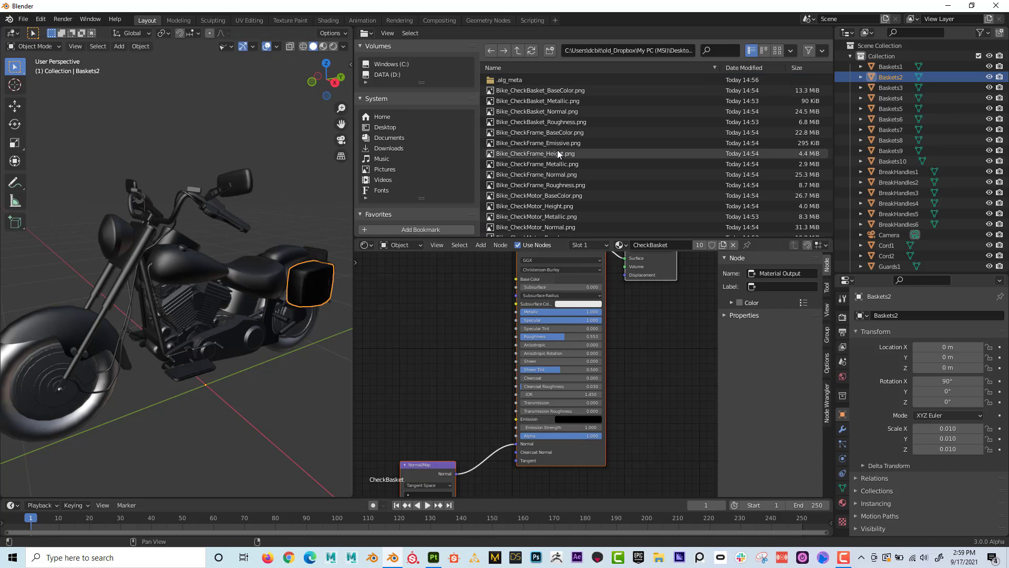
Select the motorcycle's fuel tank and highlight the Bike_CheckFrame maps from BaseColor through Roughness in the File Browser
middle_click_drag(340, 164, 342, 150)
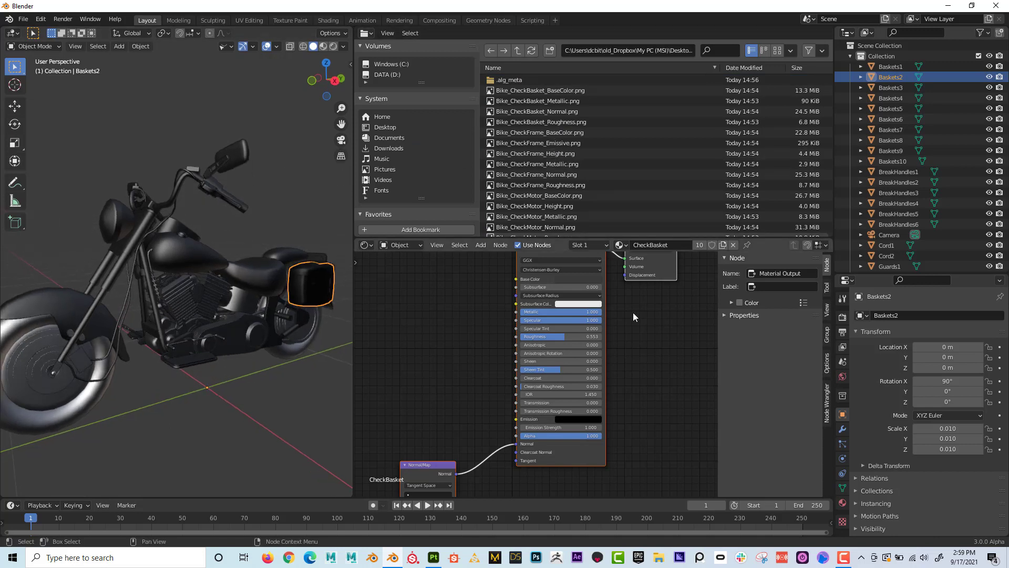
middle_click_drag(633, 312, 669, 349)
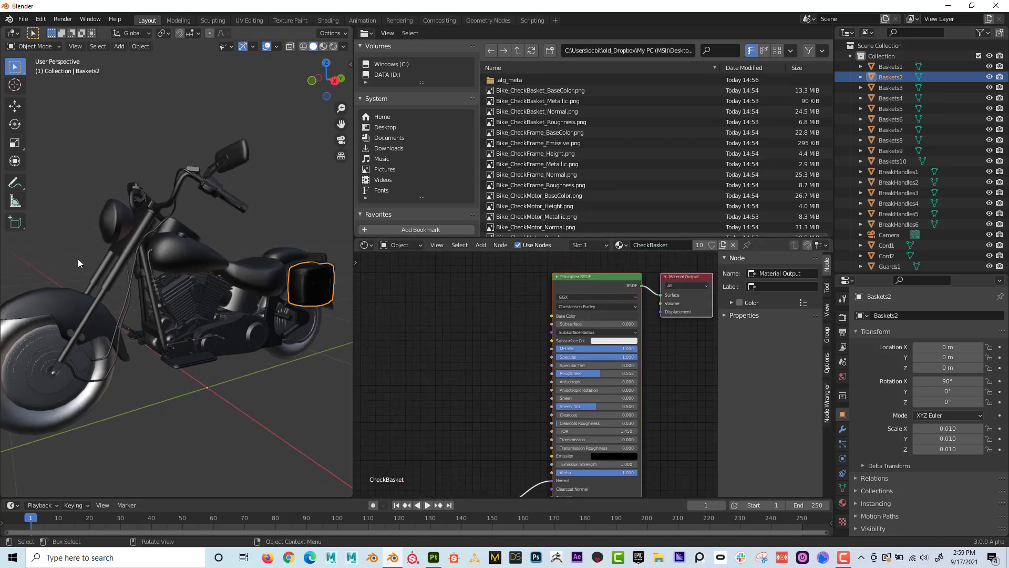
left_click(171, 250)
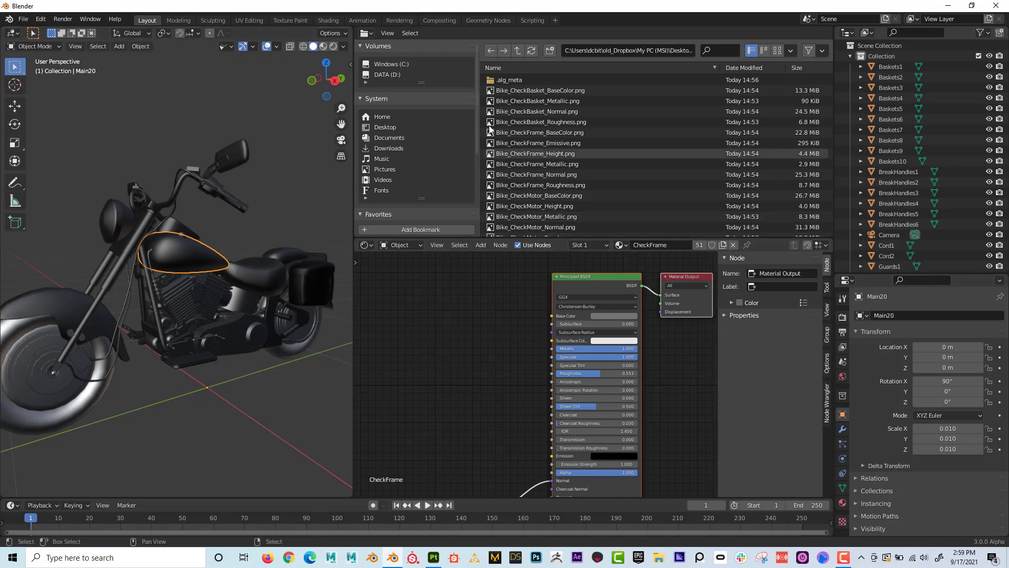
scroll(540, 144, "down", 2)
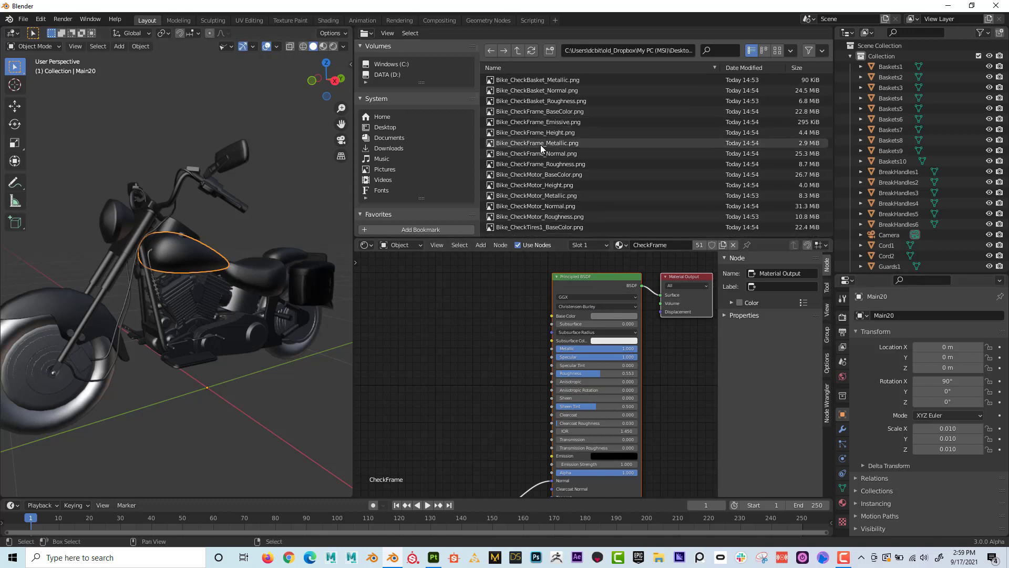
left_click(542, 111)
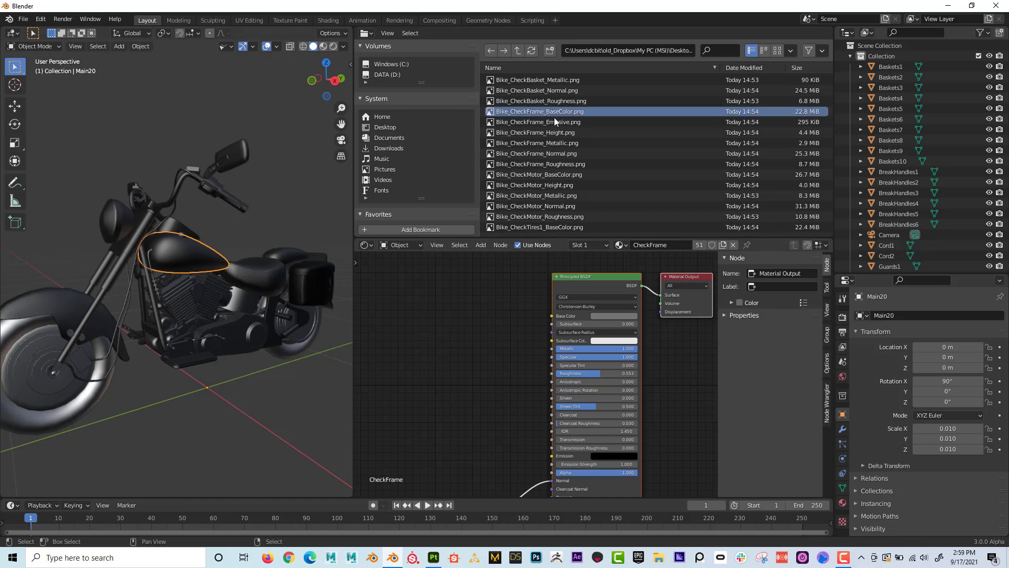
left_click(558, 165, "shift")
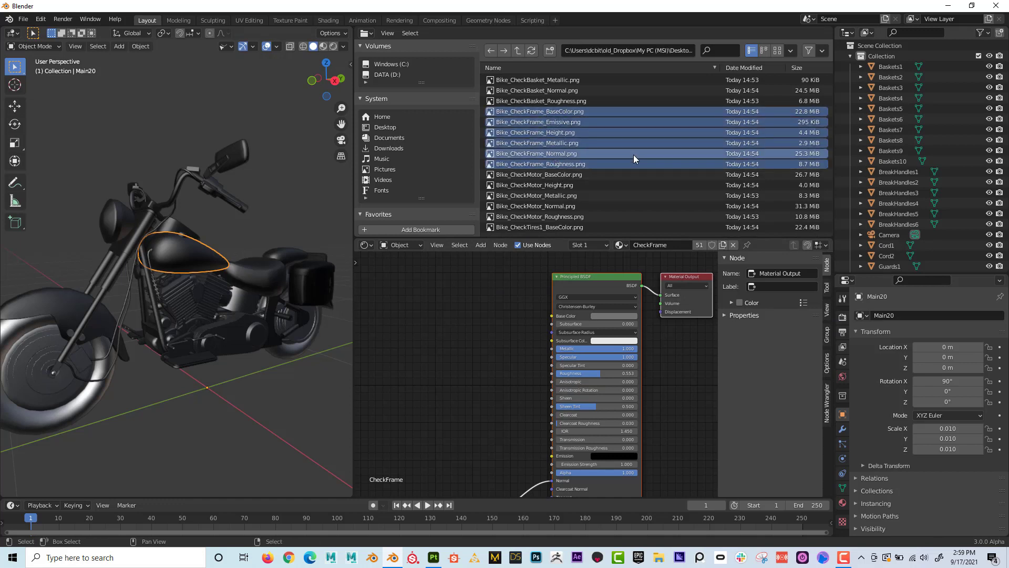
Add Bike_CheckFrame_BaseColor.png to the CheckFrame material as an image texture and connect its Color output to the Principled BSDF's Base Color
left_click(520, 112)
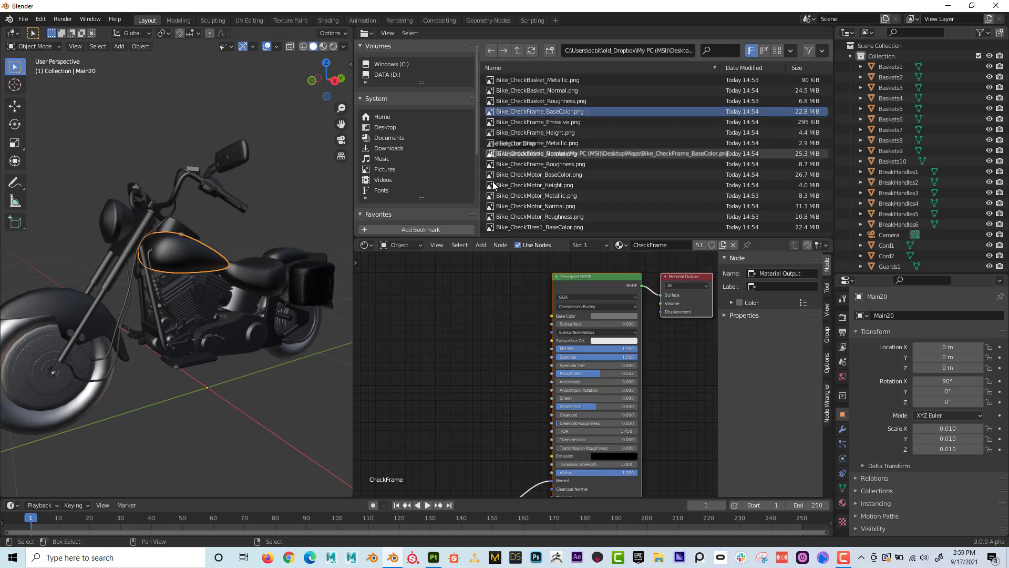
left_click_drag(491, 115, 430, 262)
middle_click_drag(526, 319, 531, 292)
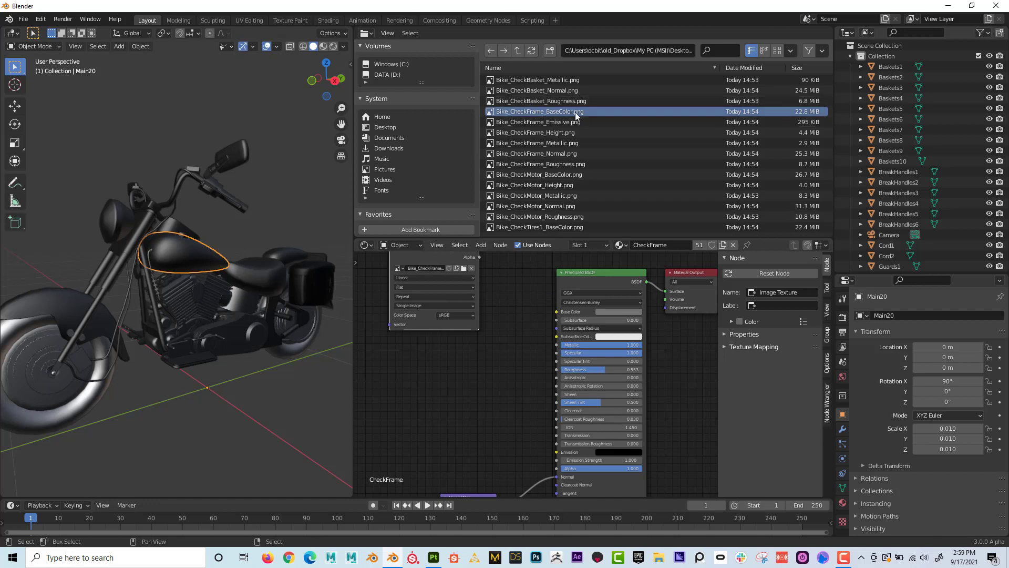
middle_click_drag(514, 334, 510, 345)
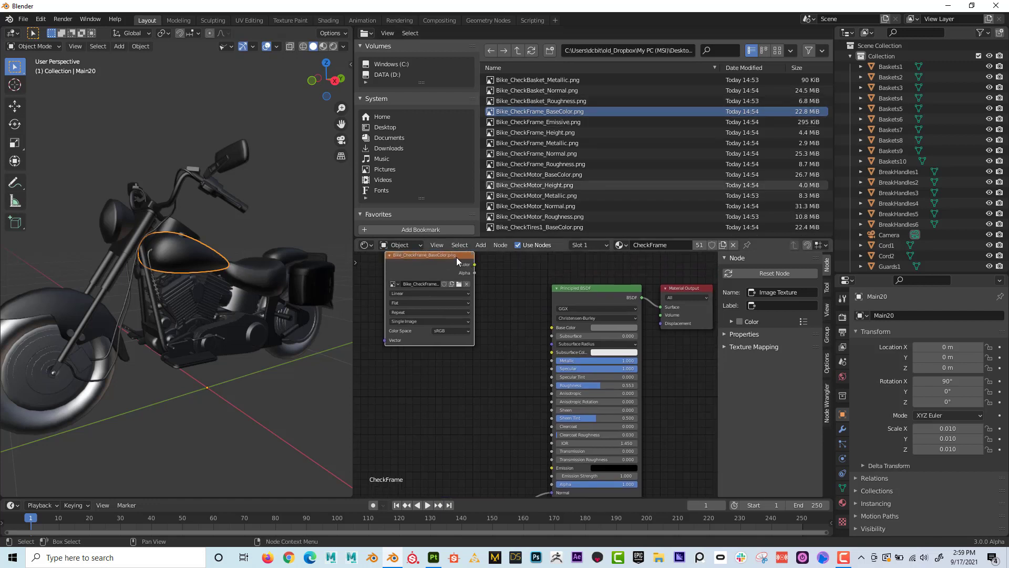
left_click_drag(456, 258, 552, 332)
Widen the 3D viewport and switch it to Material Preview shading to inspect the bike's textured frame parts
mouse_move(177, 336)
middle_mouse_down()
mouse_move(252, 341)
mouse_move(182, 337)
middle_mouse_up()
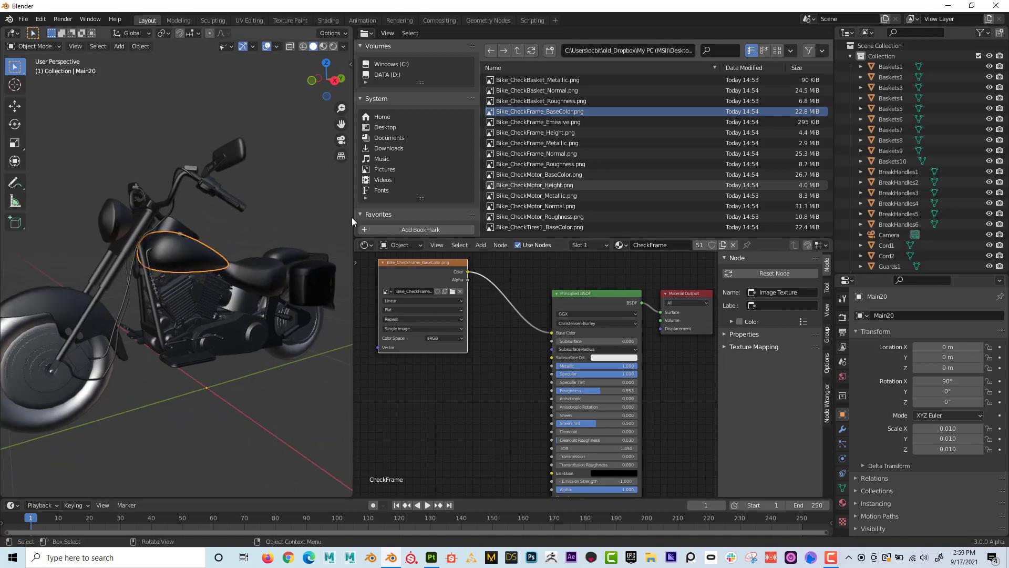
left_click_drag(352, 217, 420, 205)
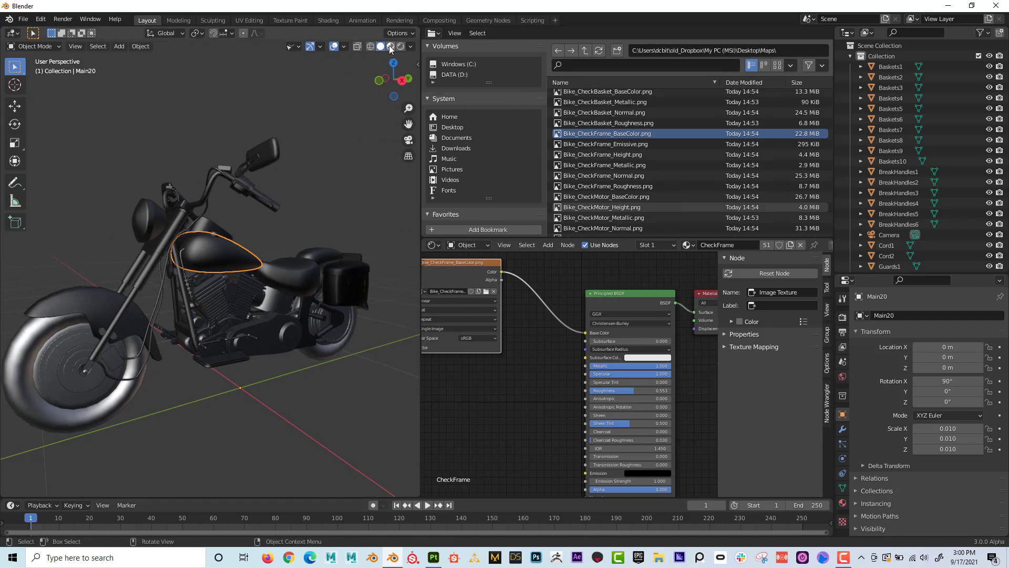
left_click(390, 46)
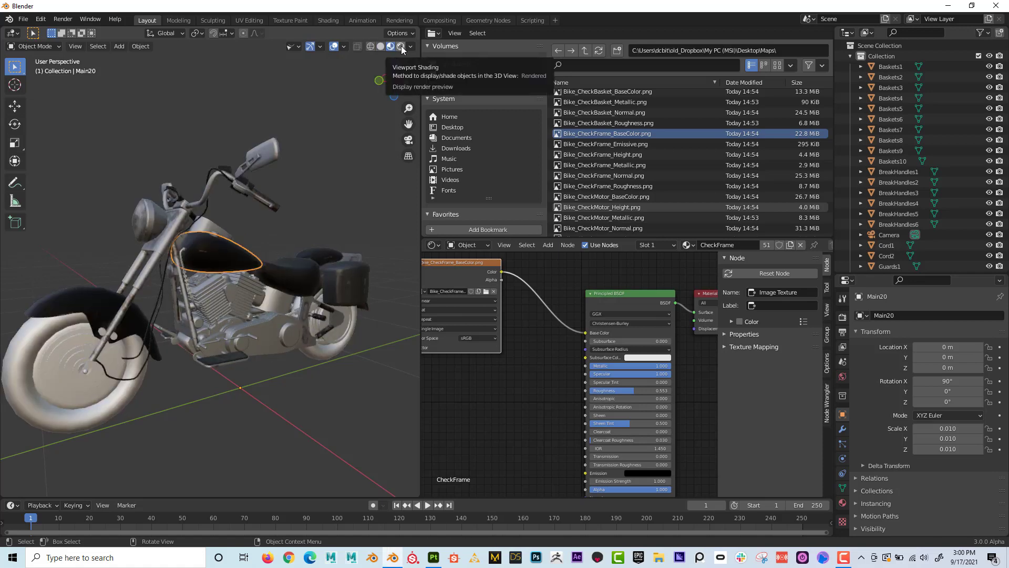
scroll(205, 221, "up", 5)
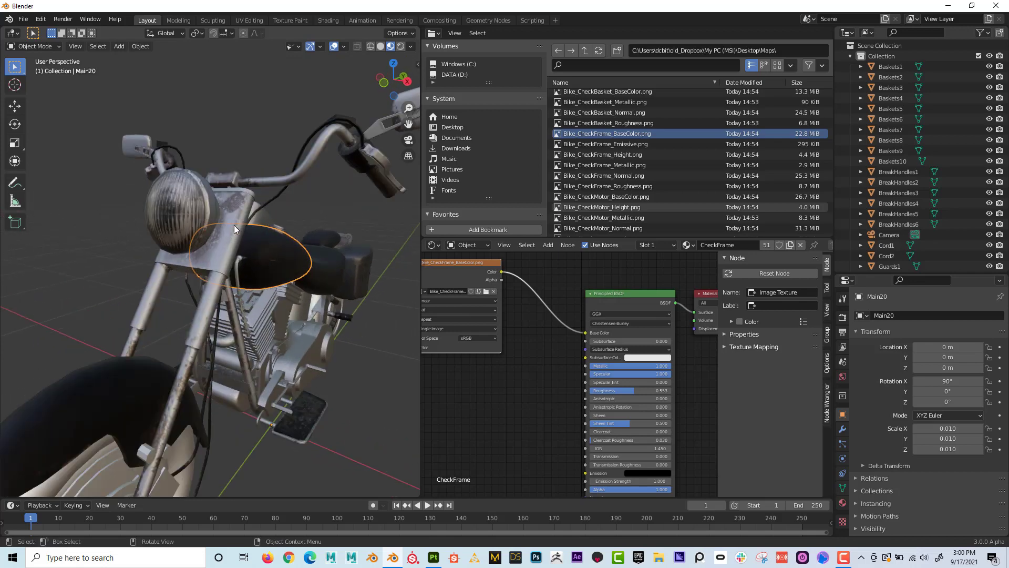
middle_click_drag(237, 208, 159, 207)
scroll(163, 212, "down", 4)
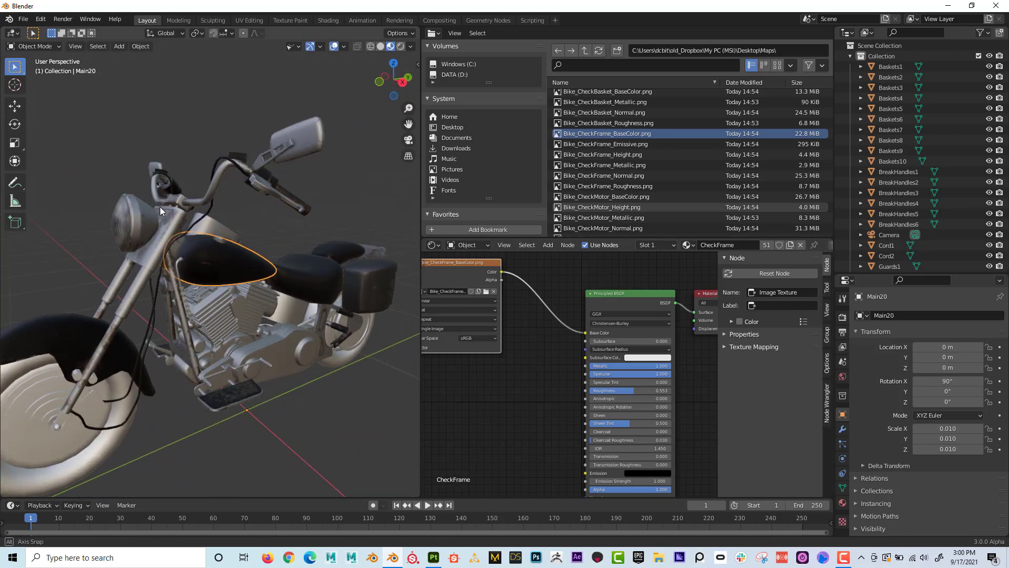
Add Bike_CheckFrame_Metallic.png to the material as an image texture below the base color node and widen the Shader Editor
middle_click_drag(552, 277, 563, 256)
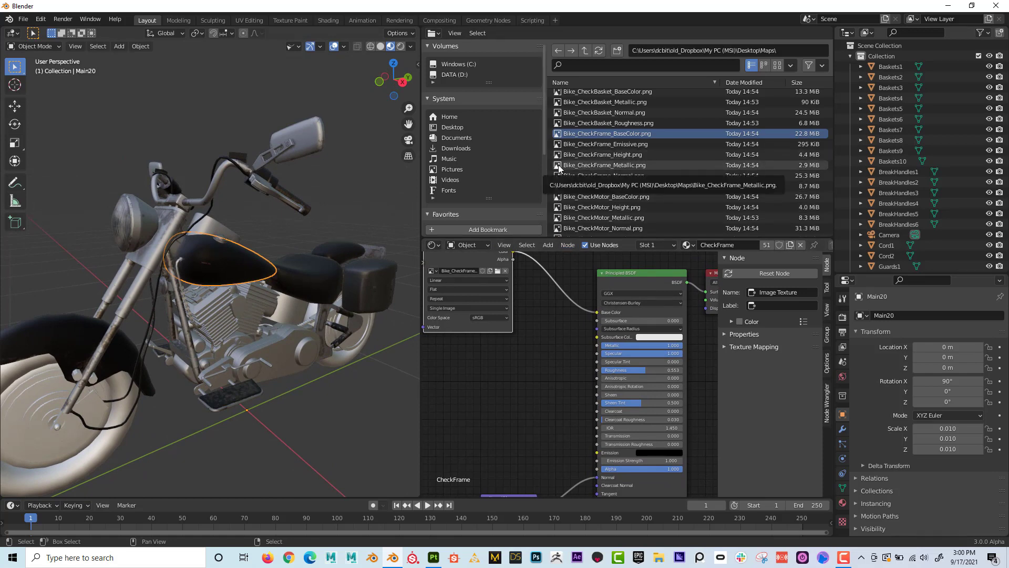
left_click_drag(559, 166, 458, 382)
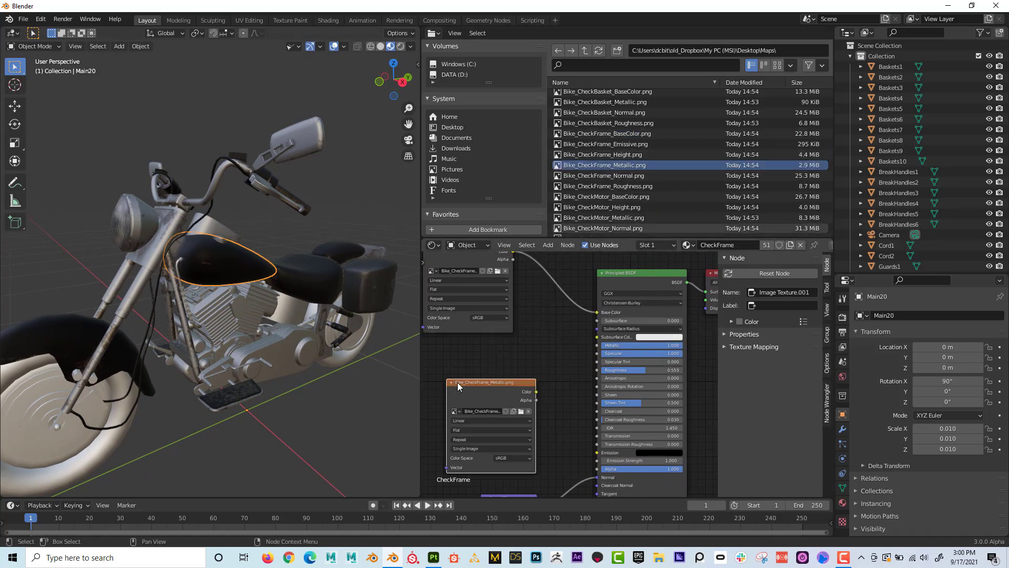
mouse_move(602, 167)
left_mouse_down()
mouse_move(563, 272)
mouse_move(589, 166)
left_mouse_up()
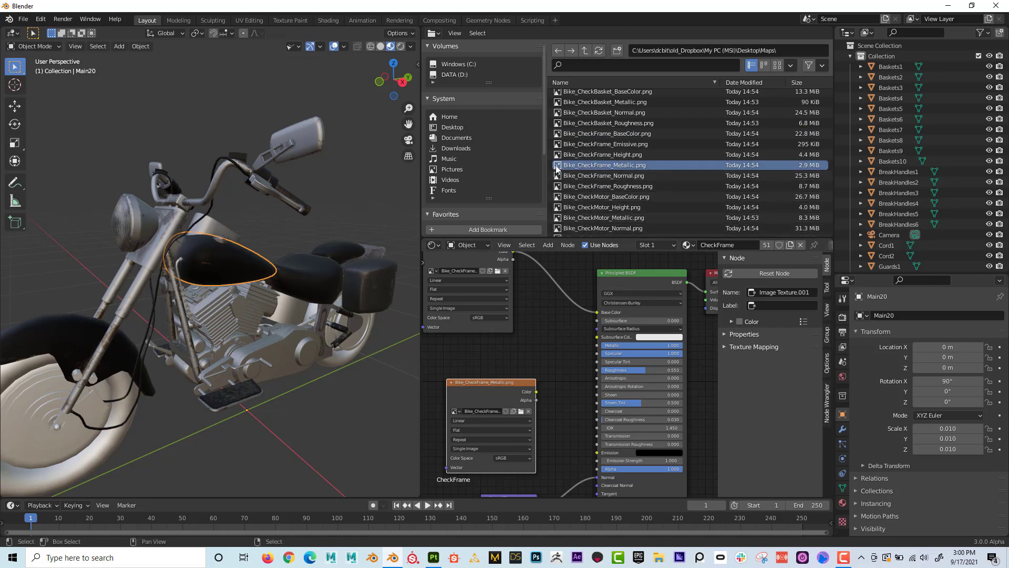
middle_click_drag(508, 373, 550, 305)
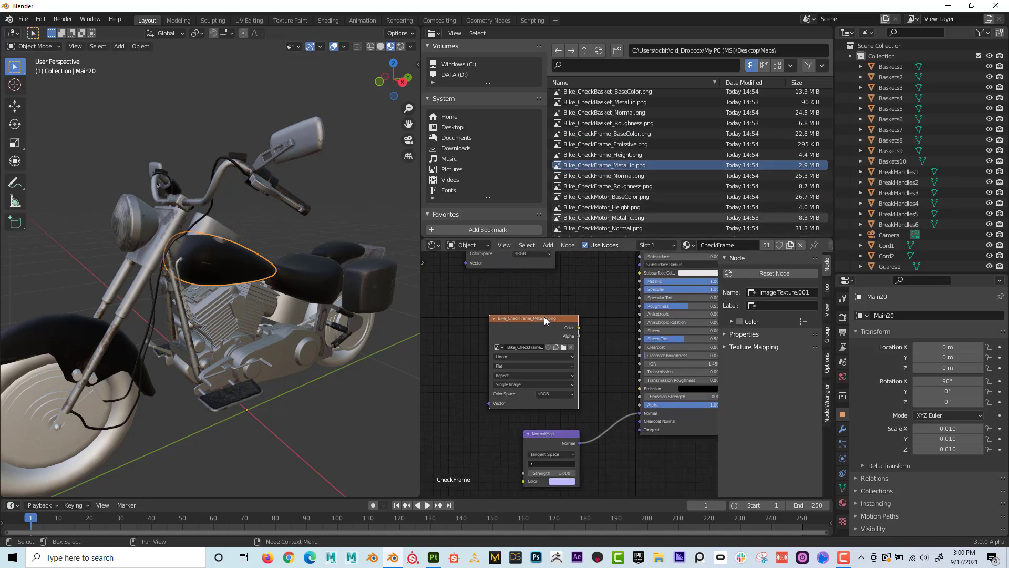
left_click_drag(544, 316, 506, 294)
left_click_drag(418, 274, 364, 274)
Connect the metallic texture's Color output to the Principled BSDF's Metallic input and set the texture's color space to Linear
middle_click_drag(581, 314, 569, 377)
scroll(574, 314, "up", 2)
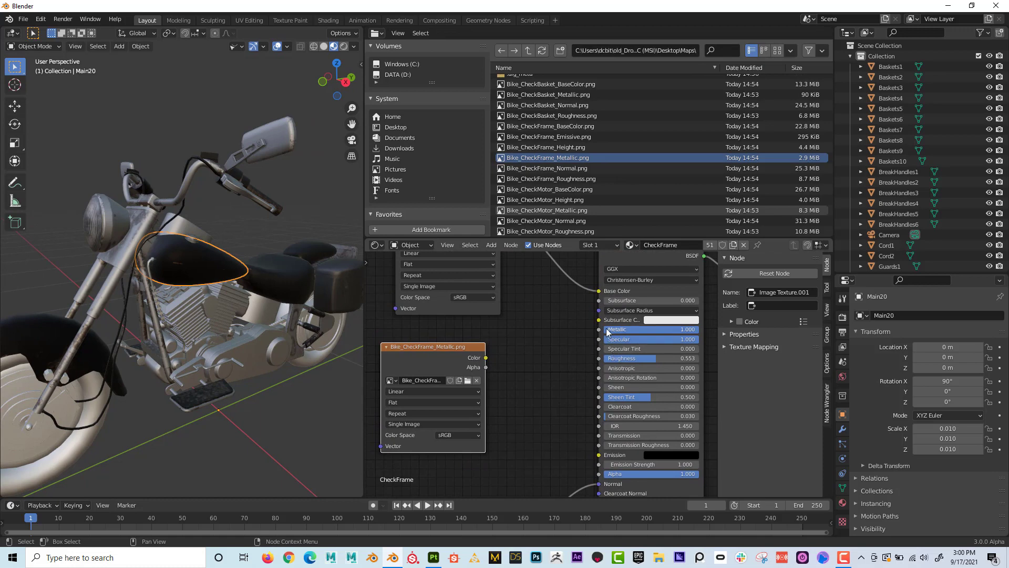
left_click_drag(486, 358, 517, 357)
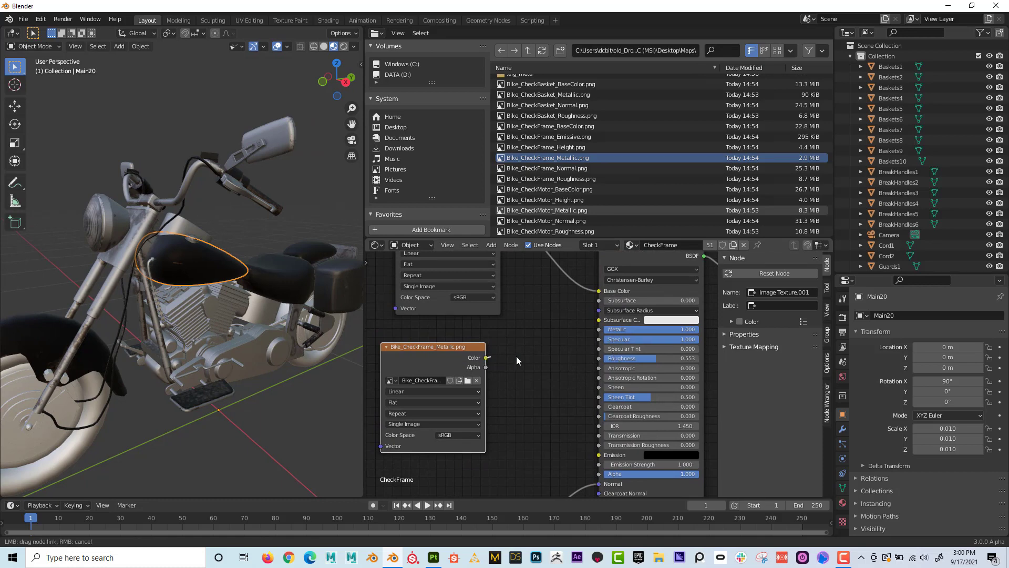
left_click_drag(588, 332, 598, 329)
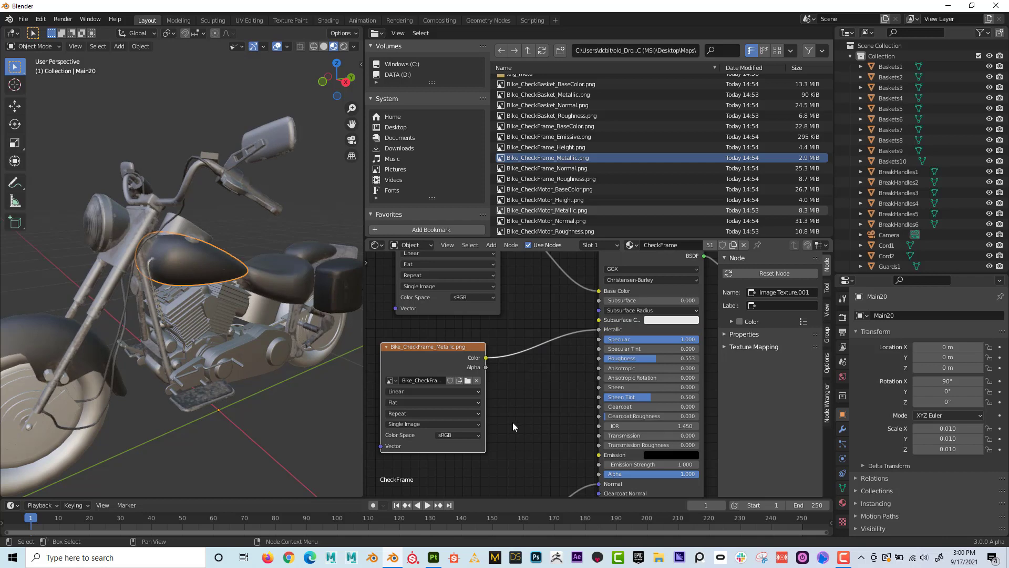
left_click(450, 435)
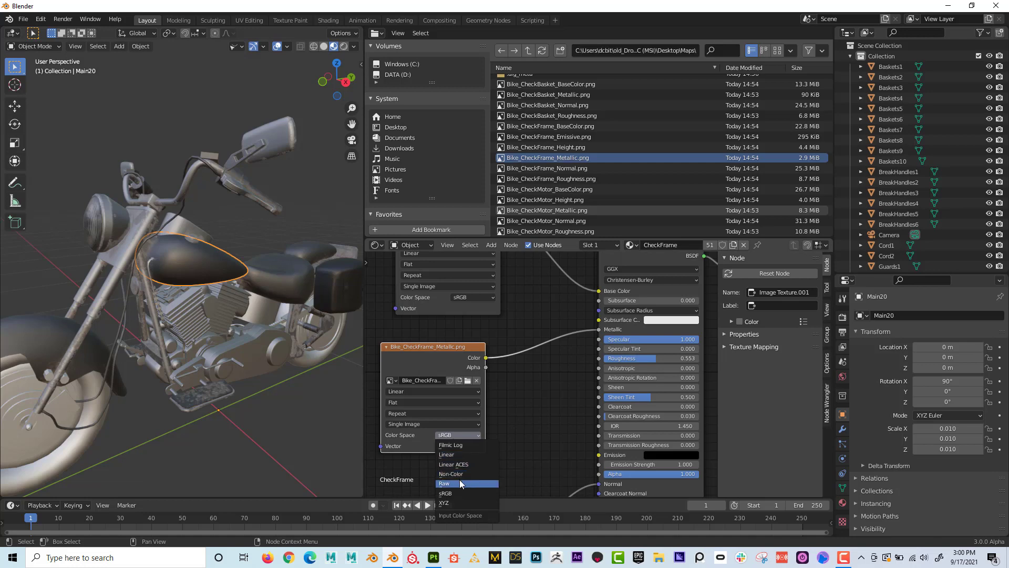
left_click(462, 455)
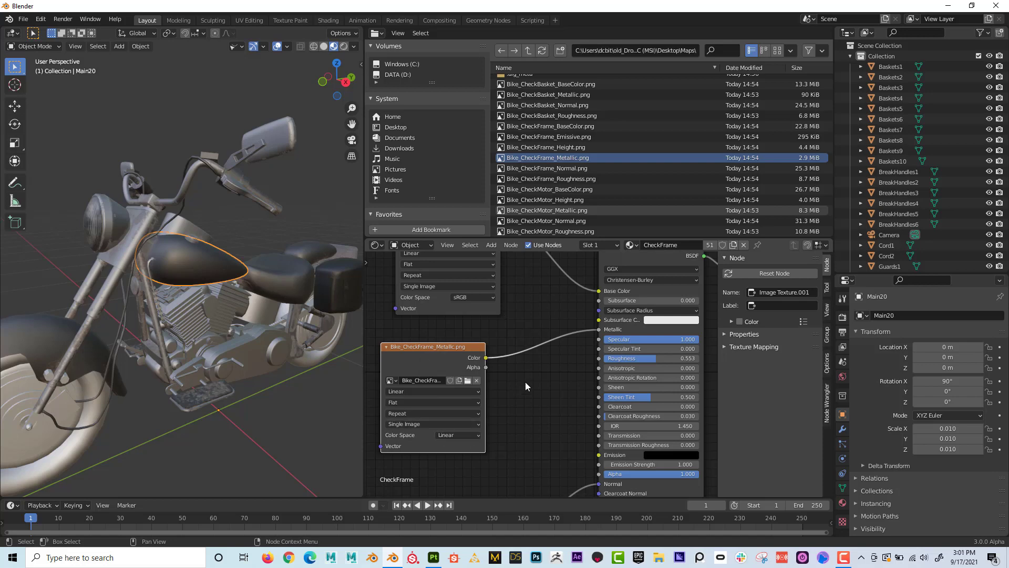
Stack the base color and metallic texture nodes in one column farther away from the Principled BSDF
scroll(525, 381, "down", 4)
left_click_drag(481, 359, 410, 343)
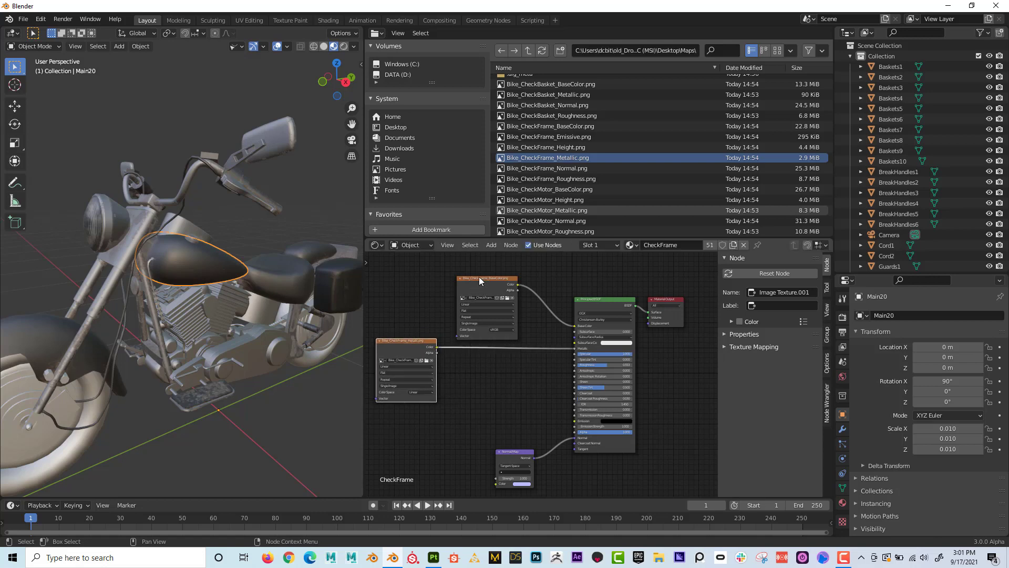
left_click_drag(478, 277, 400, 277)
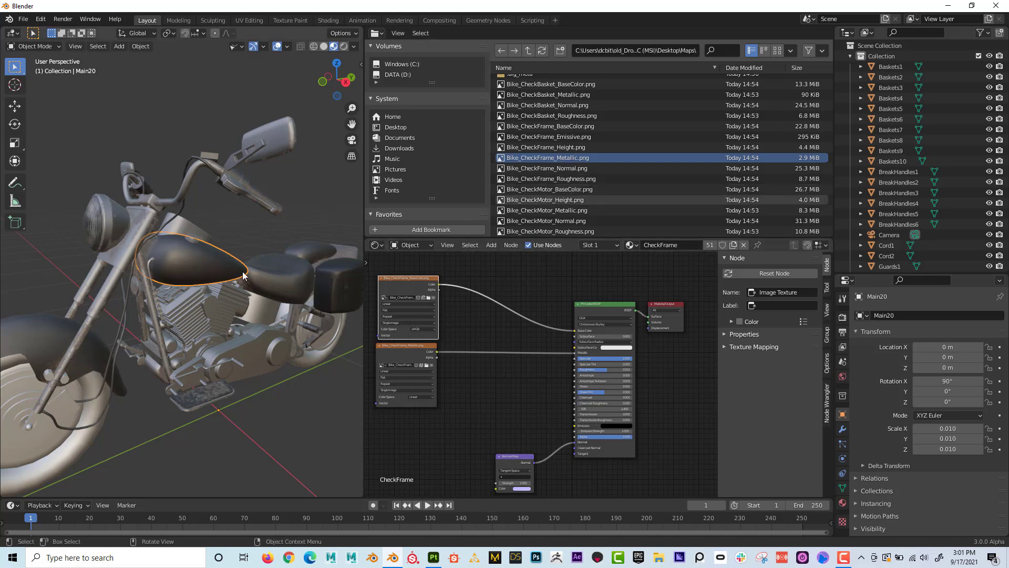
Add Bike_CheckFrame_Normal.png to the material as an image texture and connect its Color output to the Normal Map node's Color input
left_click(501, 172)
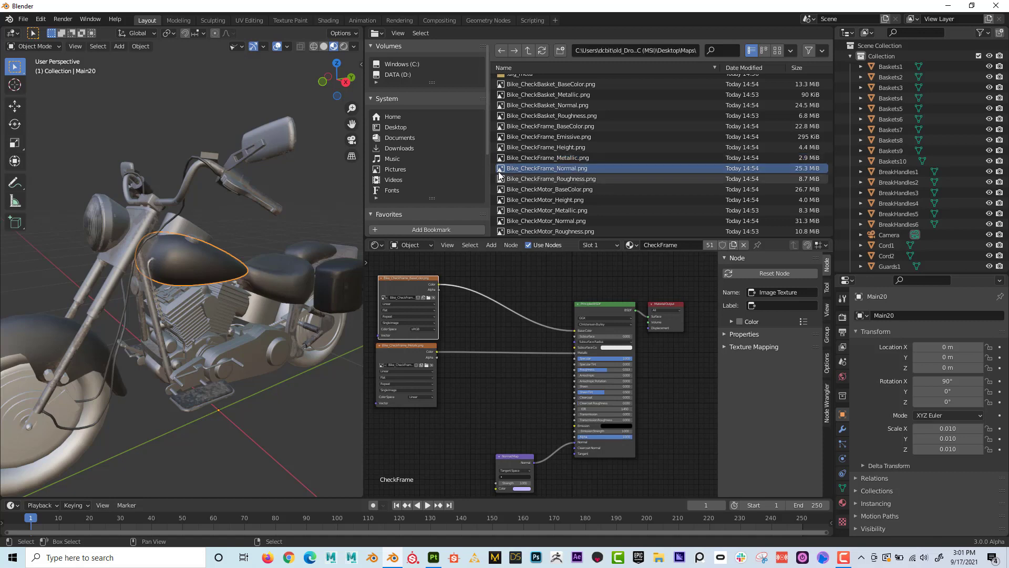
left_click_drag(502, 172, 389, 450)
middle_click_drag(513, 370, 558, 239)
scroll(581, 321, "up", 4)
middle_click_drag(581, 321, 535, 384)
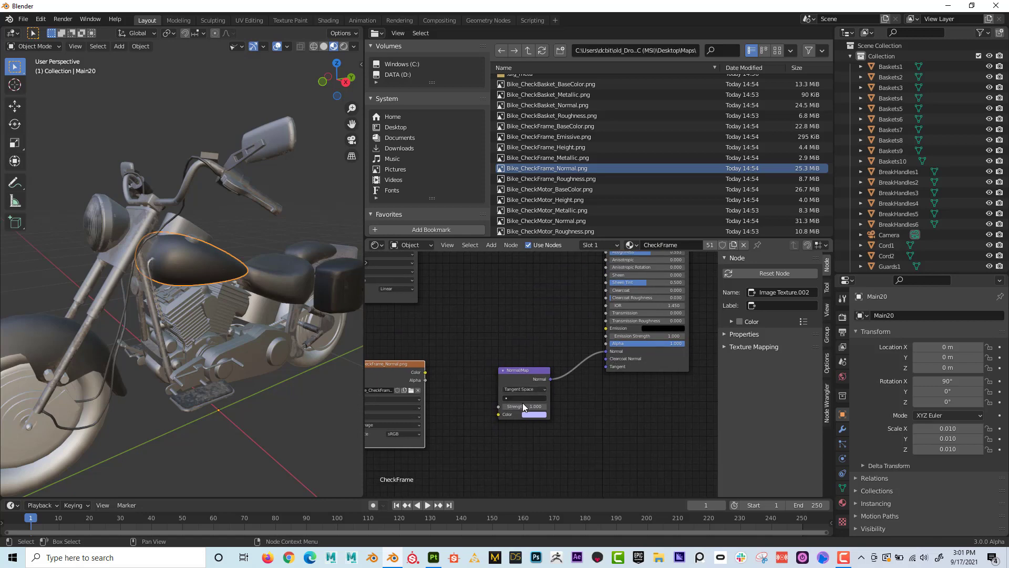
left_click_drag(521, 372, 509, 362)
left_click_drag(411, 364, 448, 380)
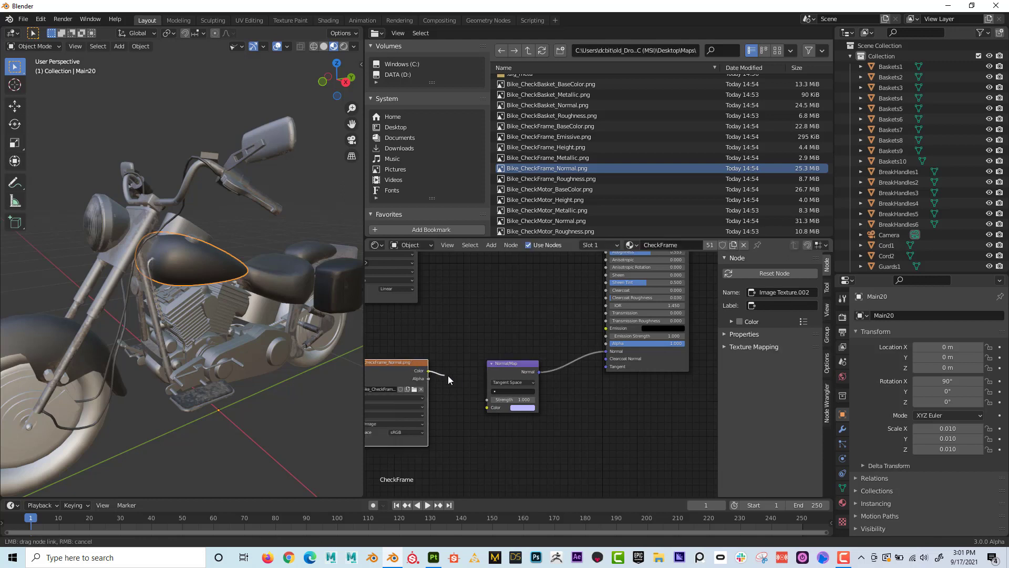
left_click_drag(487, 406, 487, 406)
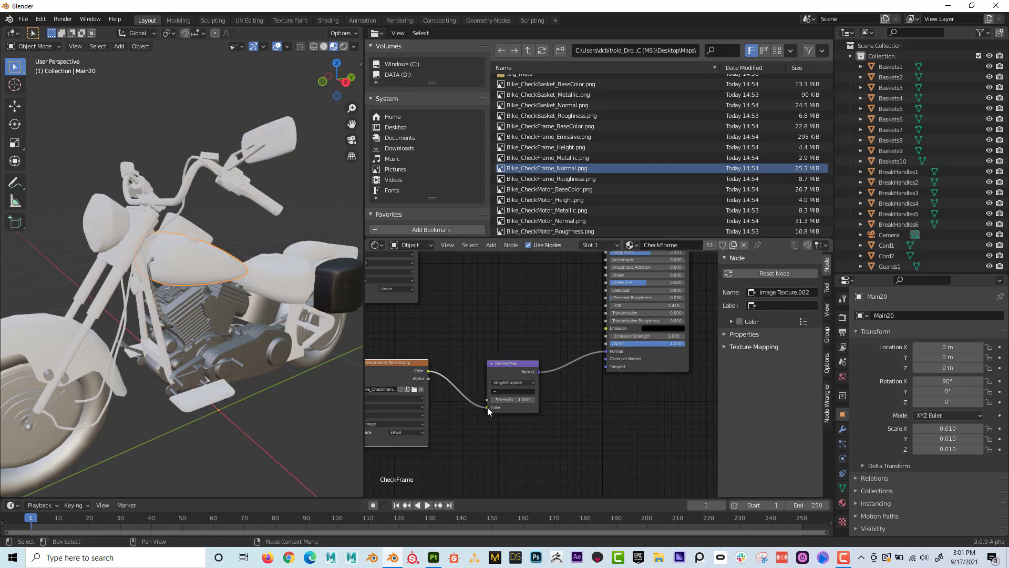
Set the color space of the Bike_CheckFrame_Normal.png texture node to Linear
middle_click_drag(403, 432, 456, 408)
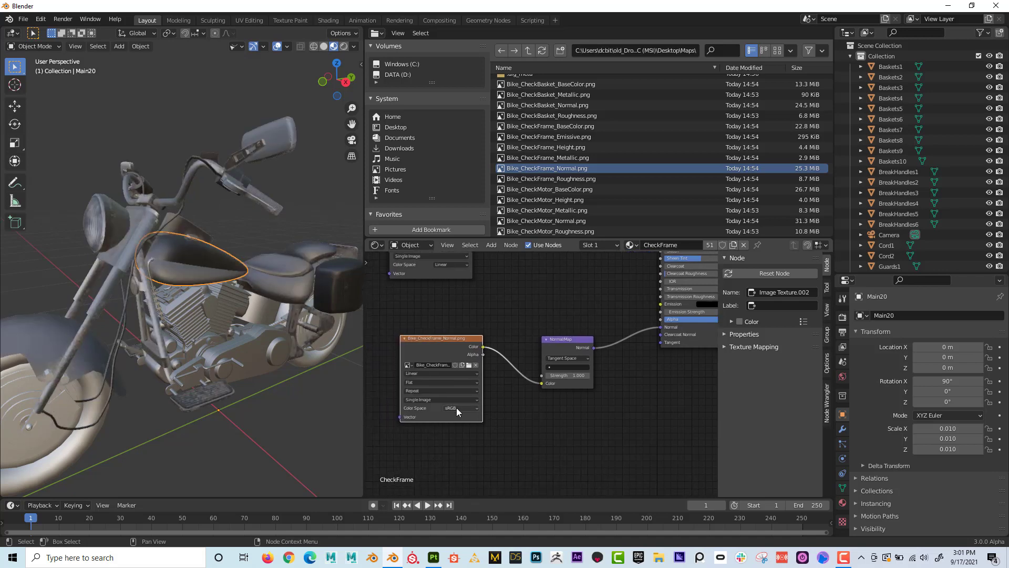
left_click(457, 408)
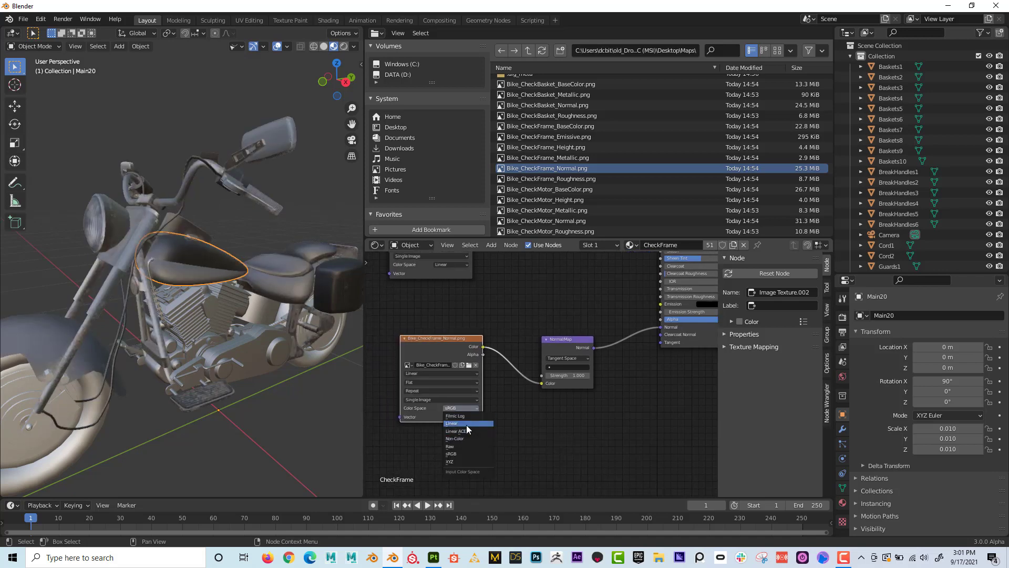
left_click(466, 424)
middle_click_drag(178, 288, 184, 288)
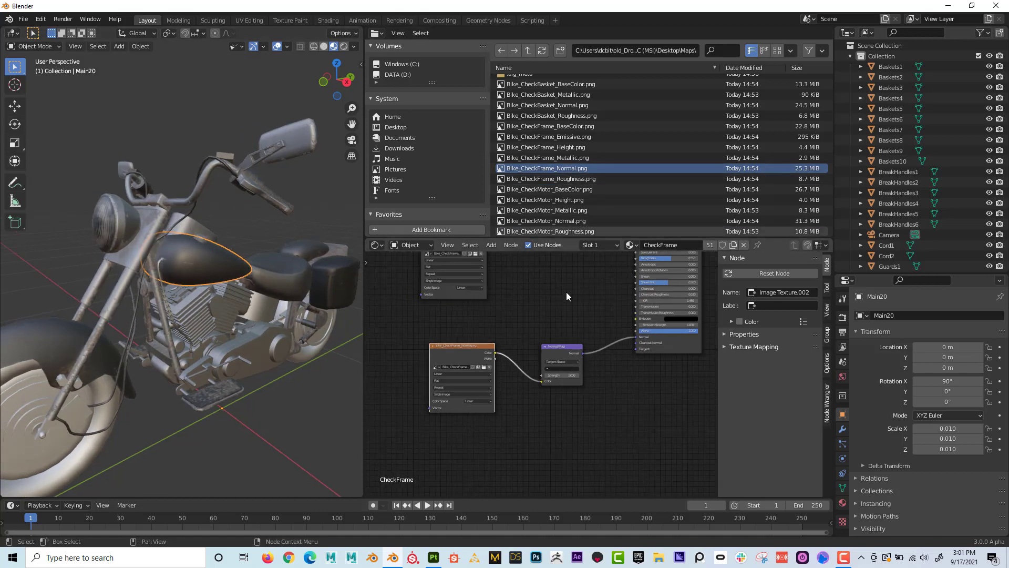
Add Bike_CheckFrame_Roughness.png to the material as an image texture between the metallic and normal nodes
scroll(566, 291, "down", 3)
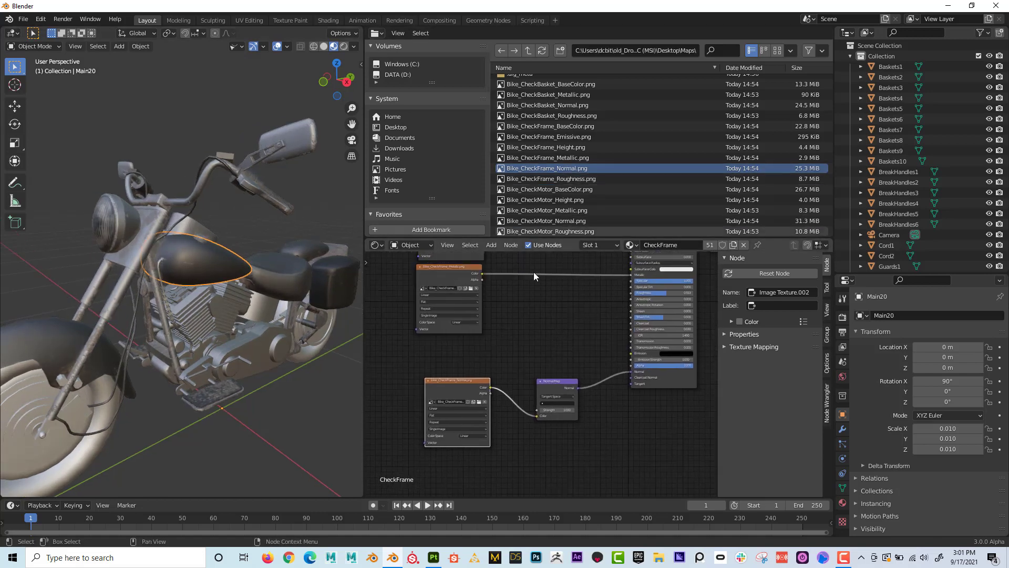
left_click(503, 181)
left_click_drag(500, 183, 518, 318)
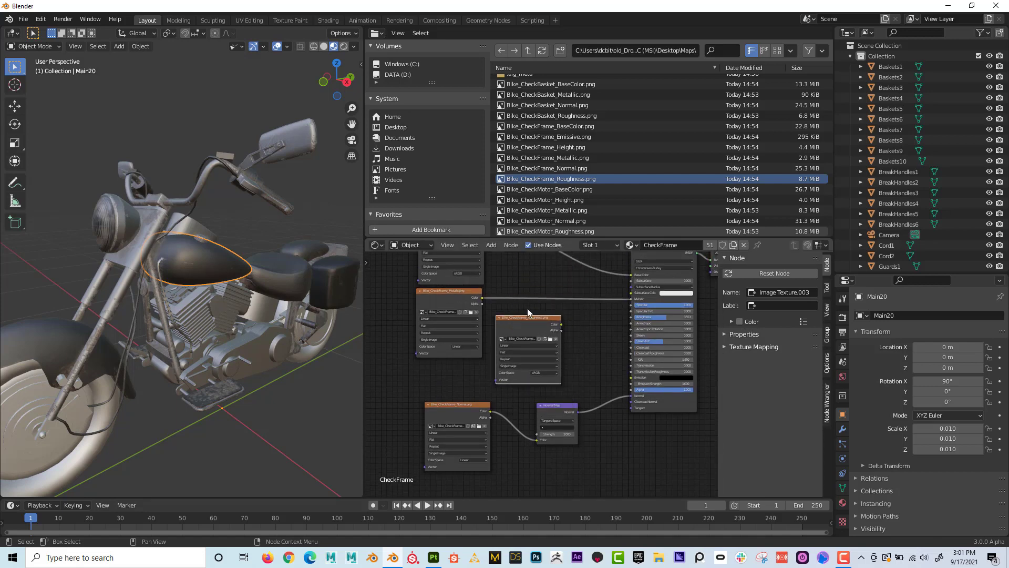
Connect the roughness texture's Color output to the Principled BSDF's Roughness input and set the texture's color space to Linear
scroll(524, 305, "up", 5)
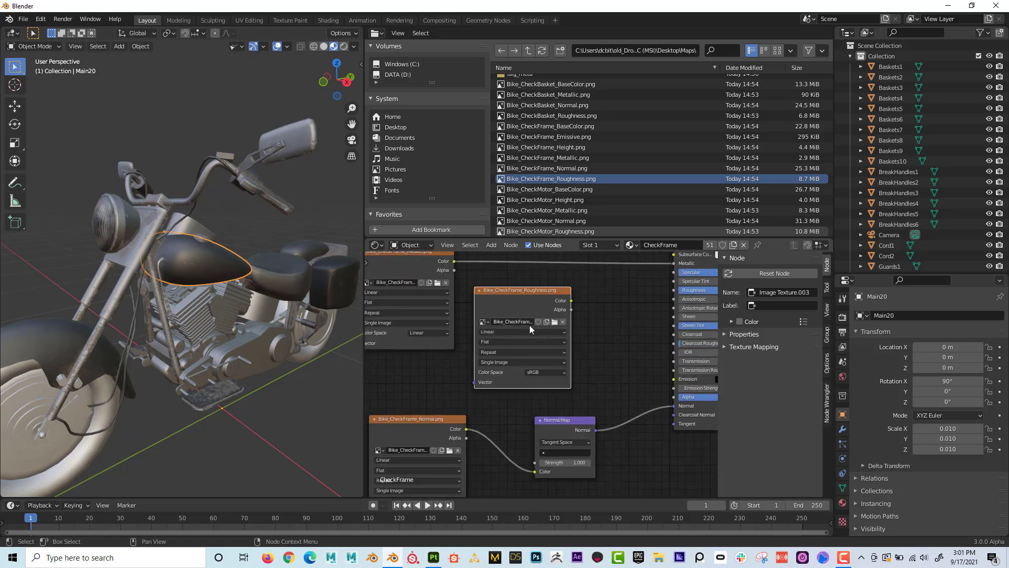
middle_click_drag(542, 342, 463, 384)
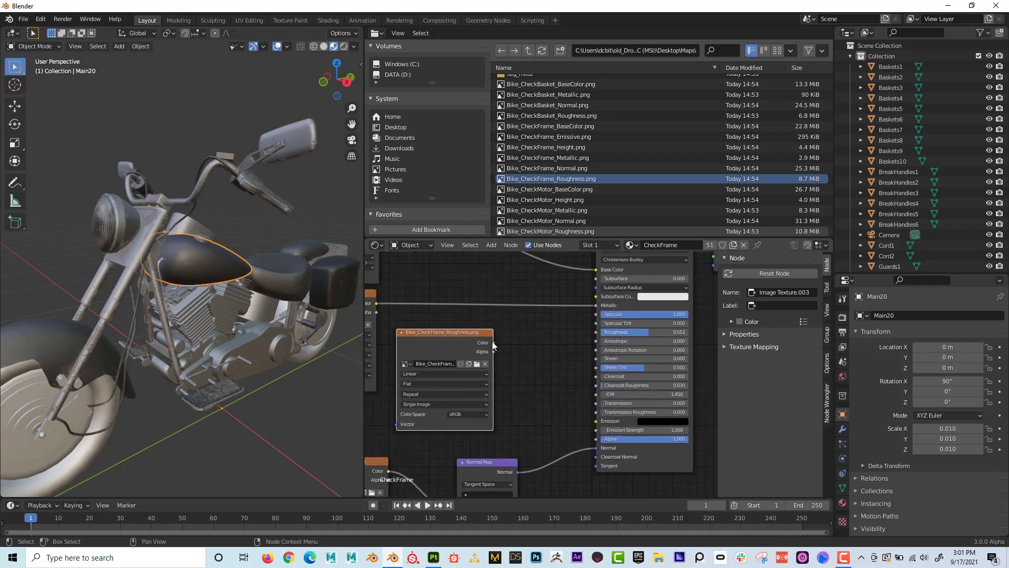
left_click_drag(493, 343, 596, 334)
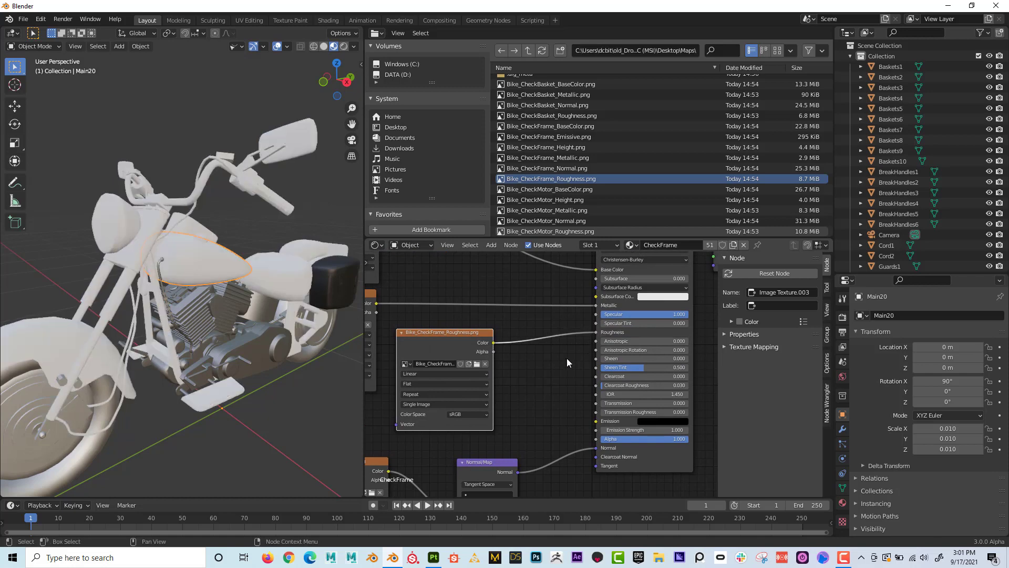
left_click(476, 413)
left_click(471, 432)
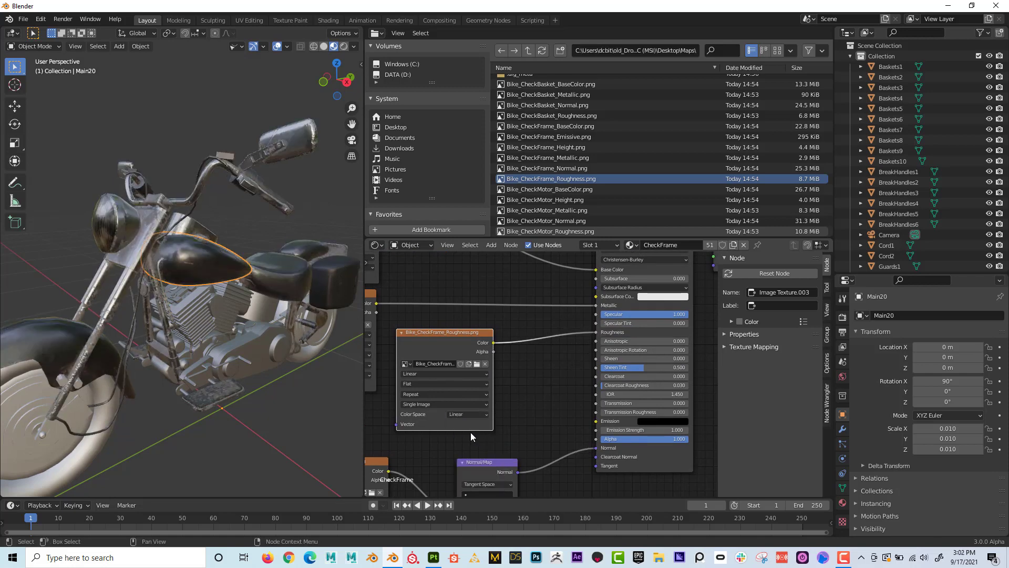
middle_click_drag(237, 294, 137, 332)
scroll(136, 336, "up", 4)
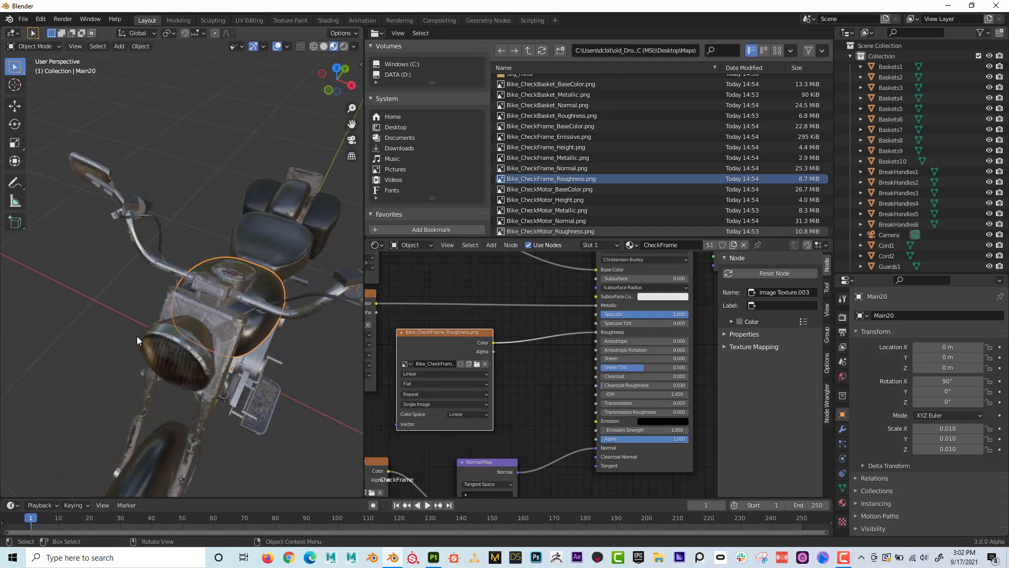
middle_click_drag(232, 328, 210, 296)
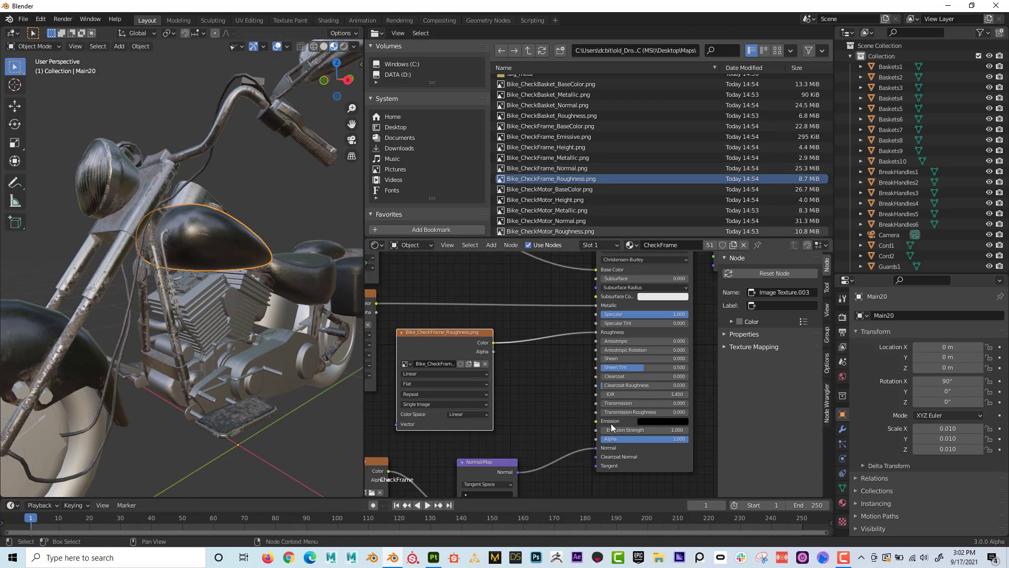
Add Bike_CheckFrame_Emissive.png to the material as an image texture near the Principled BSDF
left_click(500, 138)
left_click_drag(500, 138, 528, 383)
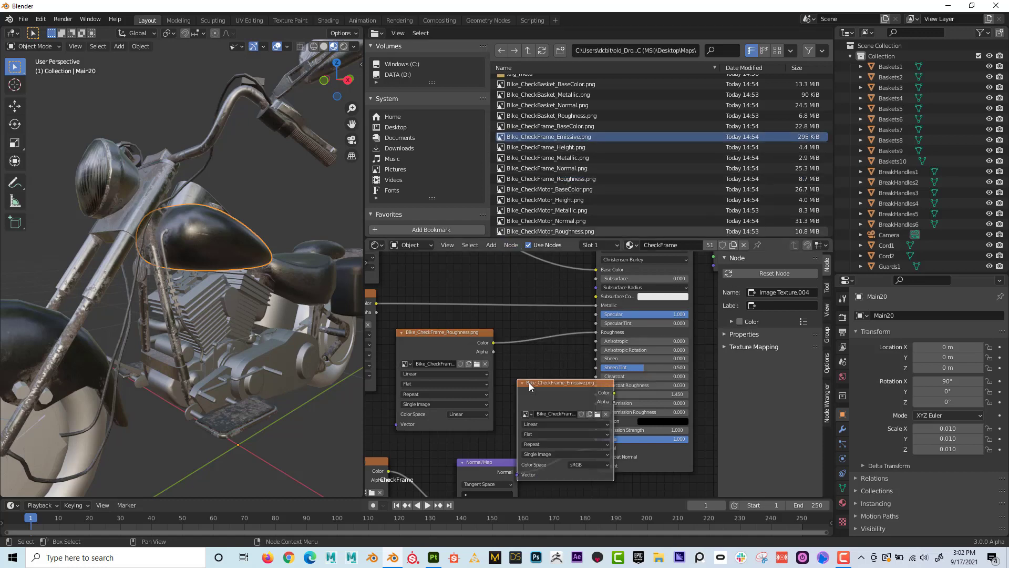
scroll(529, 339, "down", 4)
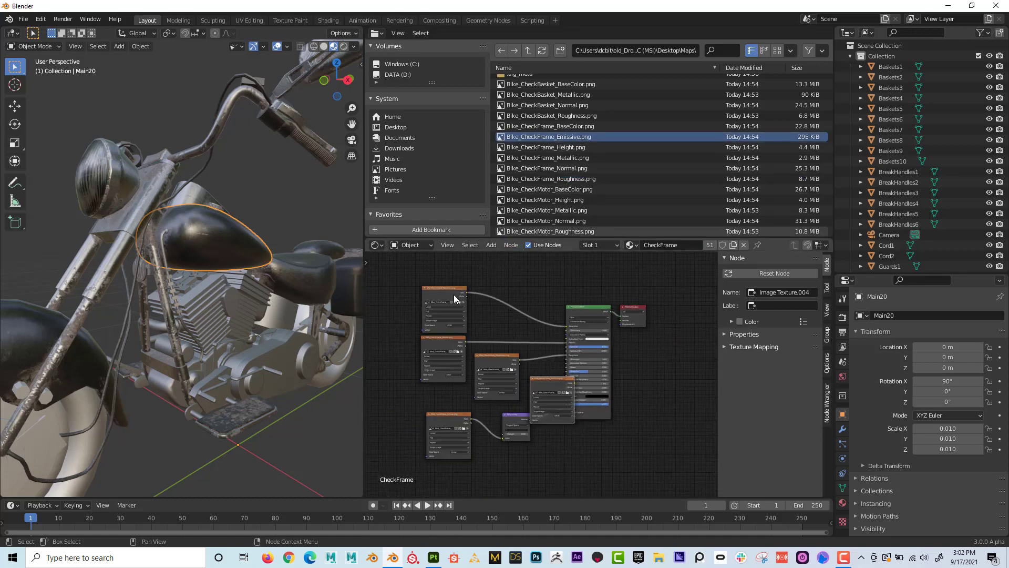
Spread the base color, metallic and roughness nodes out in a column and place the emissive node between them and the Principled BSDF
left_click_drag(450, 288, 440, 263)
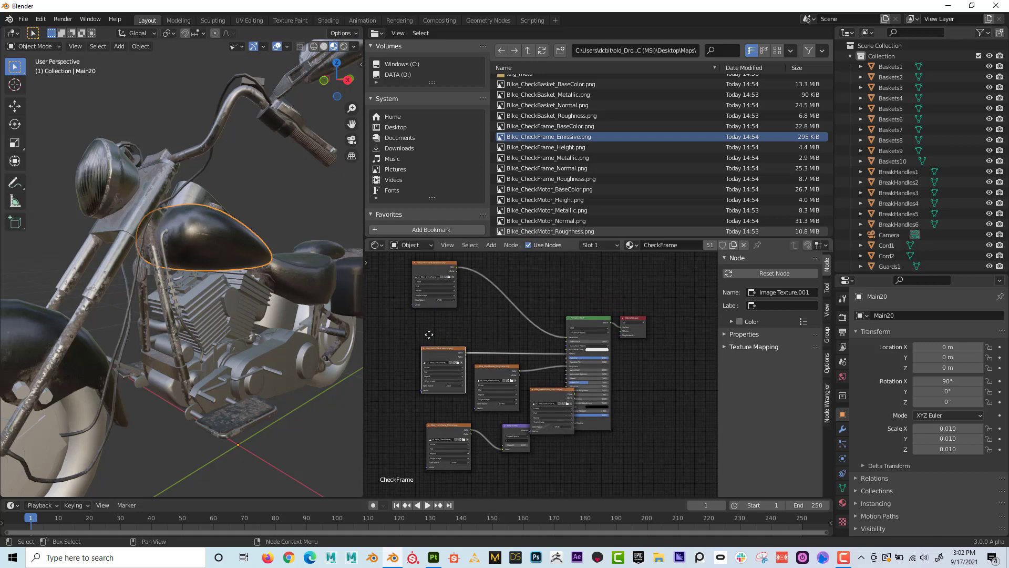
left_click_drag(440, 346, 417, 323)
left_click_drag(485, 364, 405, 368)
left_click_drag(550, 389, 506, 363)
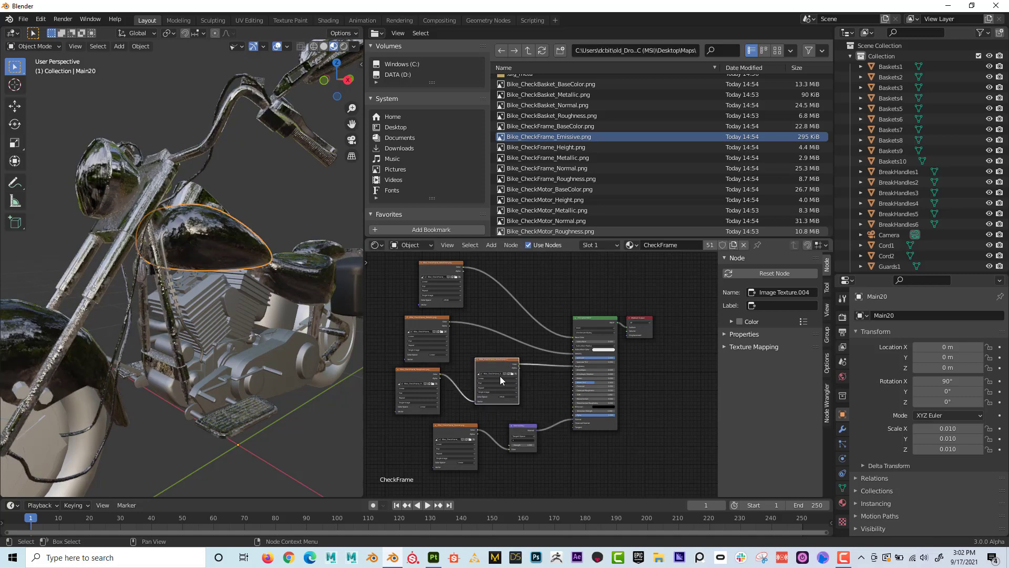
middle_click_drag(542, 379, 544, 351)
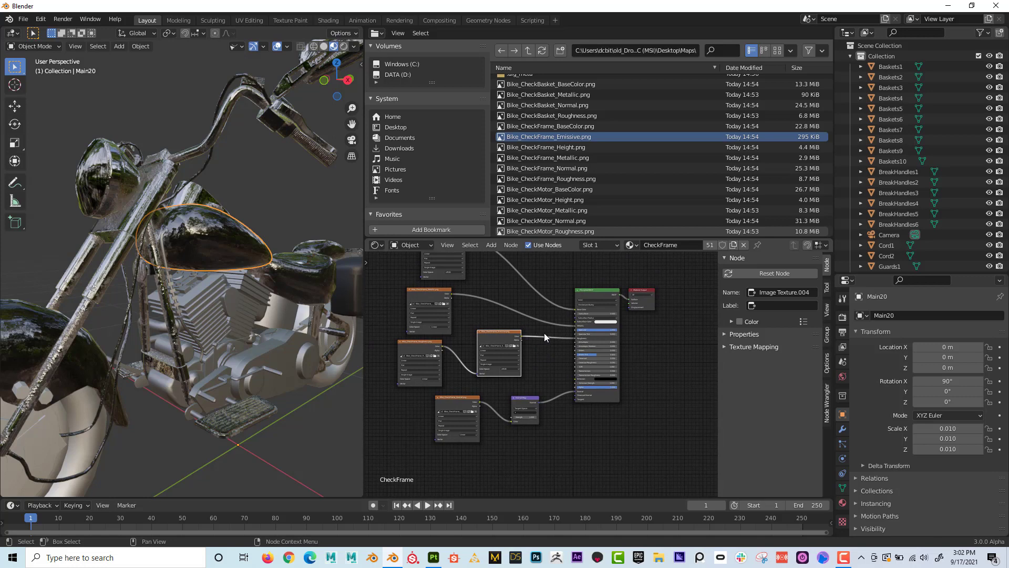
left_click_drag(548, 326, 548, 343, "alt")
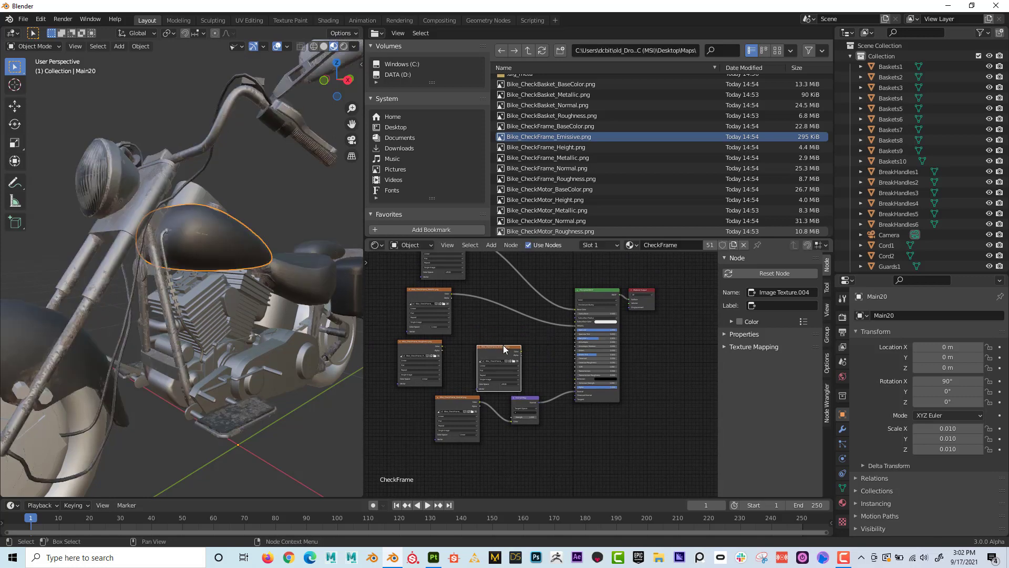
key("ctrl+z")
key("ctrl+z")
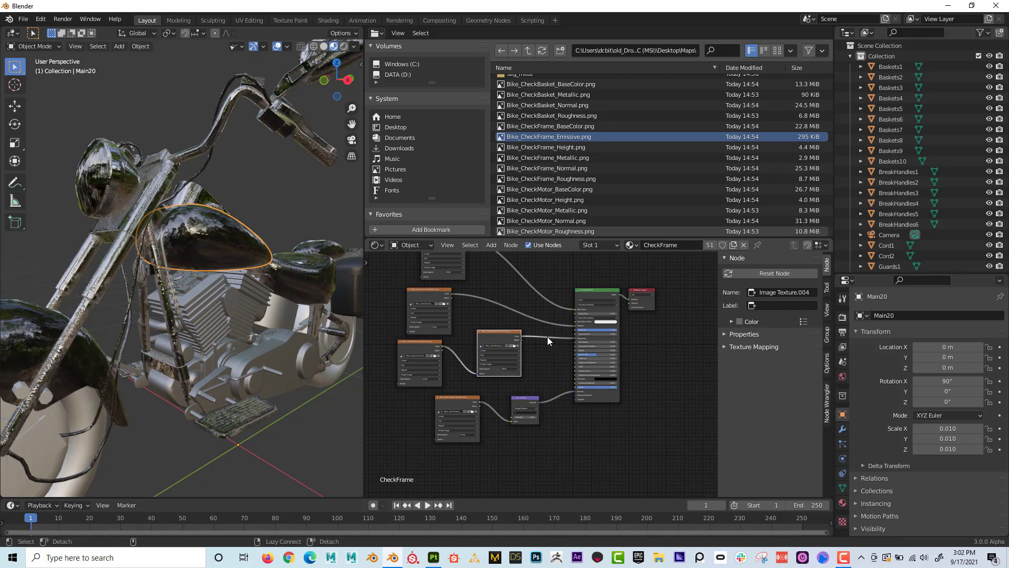
Detach the emissive node from the roughness link and reconnect the roughness texture's Color output to the Principled BSDF's Roughness input
mouse_move(459, 357)
left_mouse_down("alt")
mouse_move(461, 366)
mouse_move(500, 333)
mouse_move(481, 314)
mouse_move(486, 350)
left_mouse_up("alt")
scroll(473, 342, "up", 2)
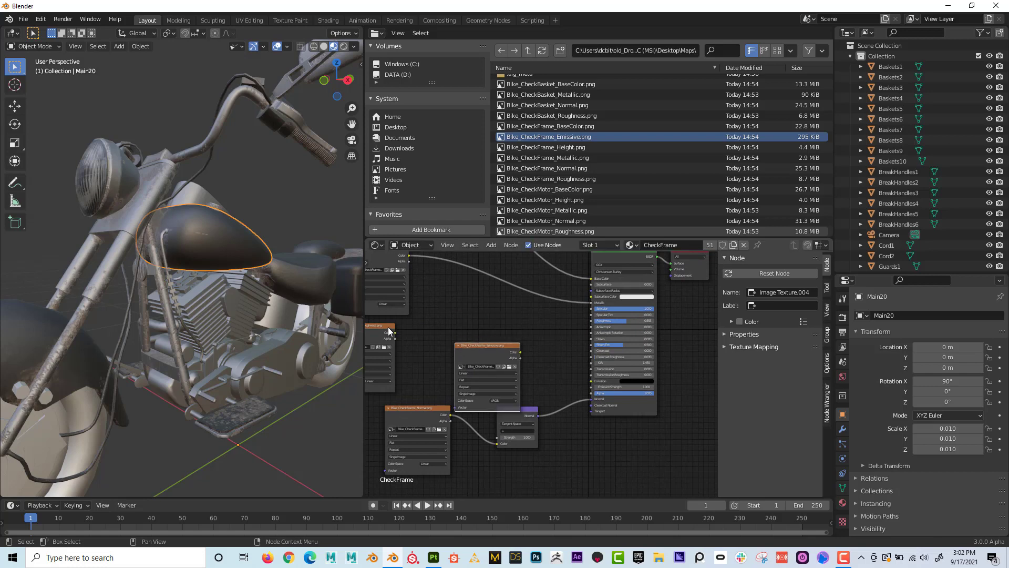
left_click_drag(389, 331, 590, 320)
Connect the emissive texture's Color output to the Principled BSDF's Emission input and raise Emission Strength to about 3.9
scroll(580, 335, "up", 2)
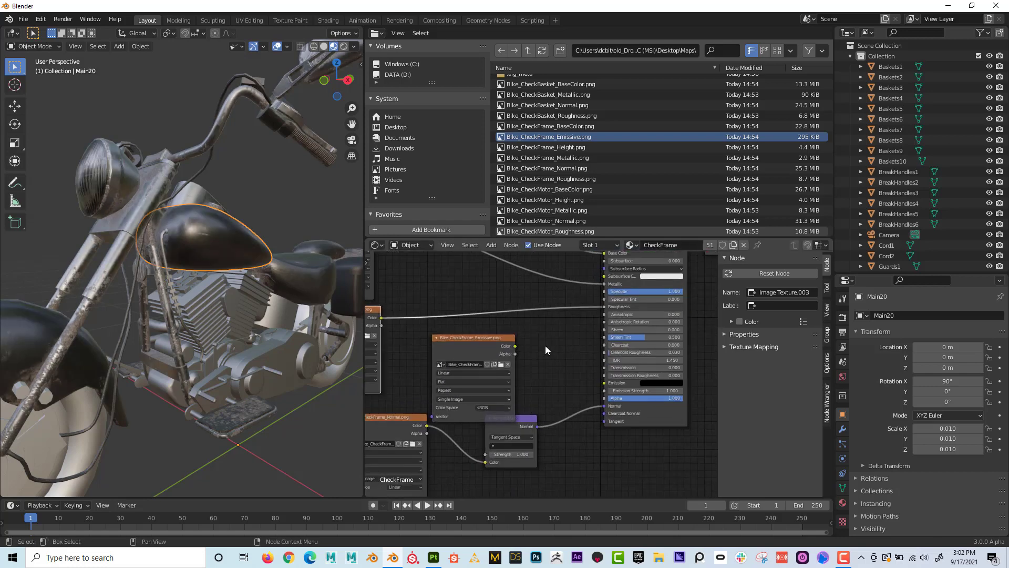
middle_click_drag(579, 335, 519, 364)
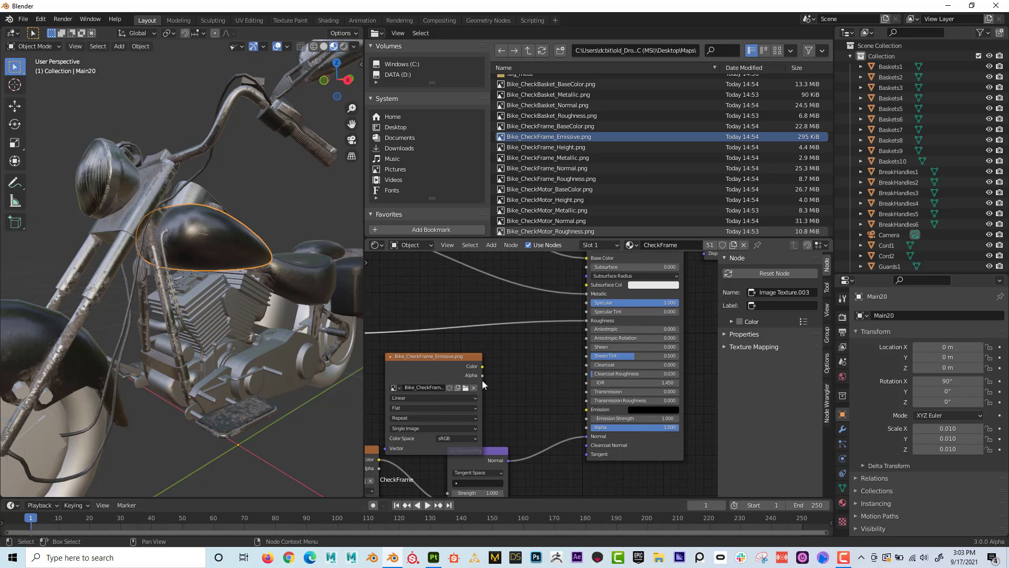
mouse_move(482, 366)
left_mouse_down()
mouse_move(536, 377)
mouse_move(588, 408)
left_mouse_up()
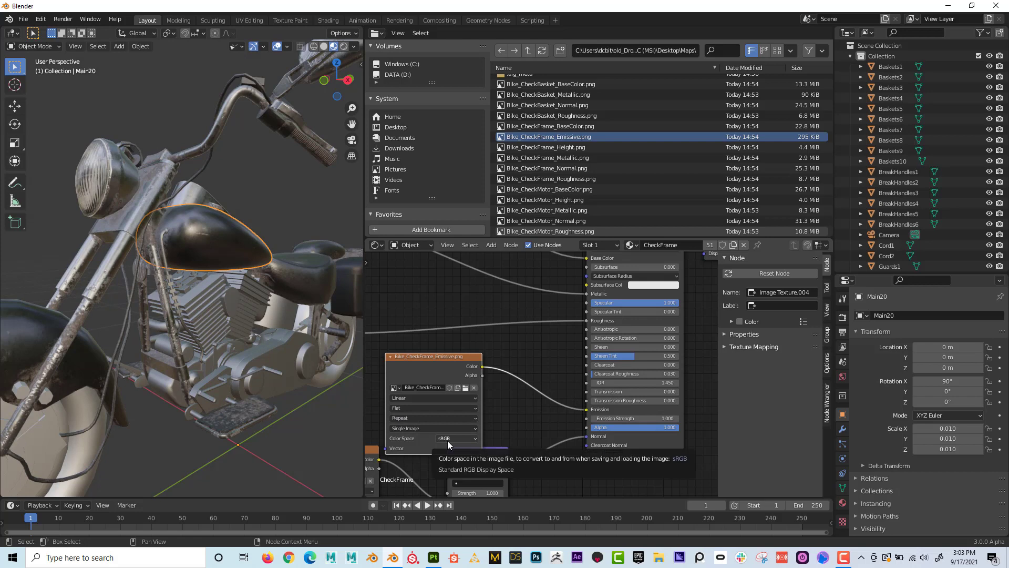
mouse_move(182, 212)
middle_mouse_down()
mouse_move(178, 225)
mouse_move(190, 232)
middle_mouse_up()
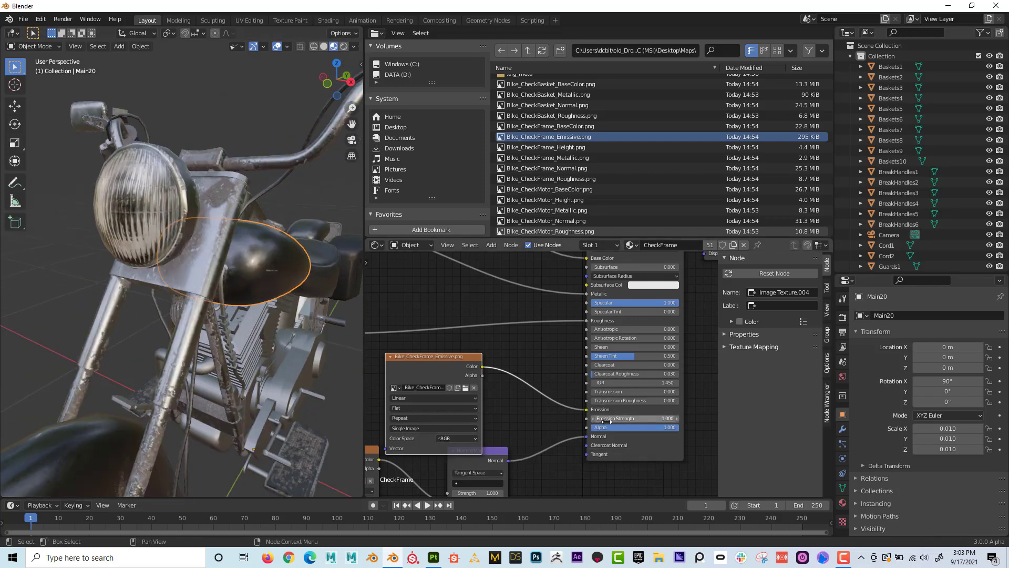
mouse_move(609, 418)
left_mouse_down()
mouse_move(683, 418)
mouse_move(623, 418)
left_mouse_up()
scroll(310, 255, "down", 7)
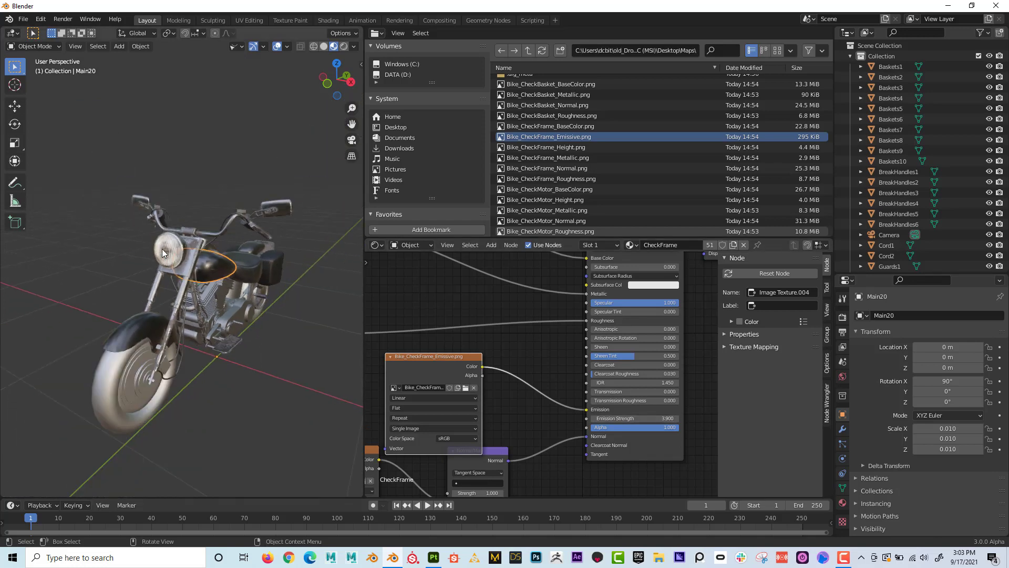
middle_click_drag(310, 255, 271, 253)
scroll(260, 250, "up", 4)
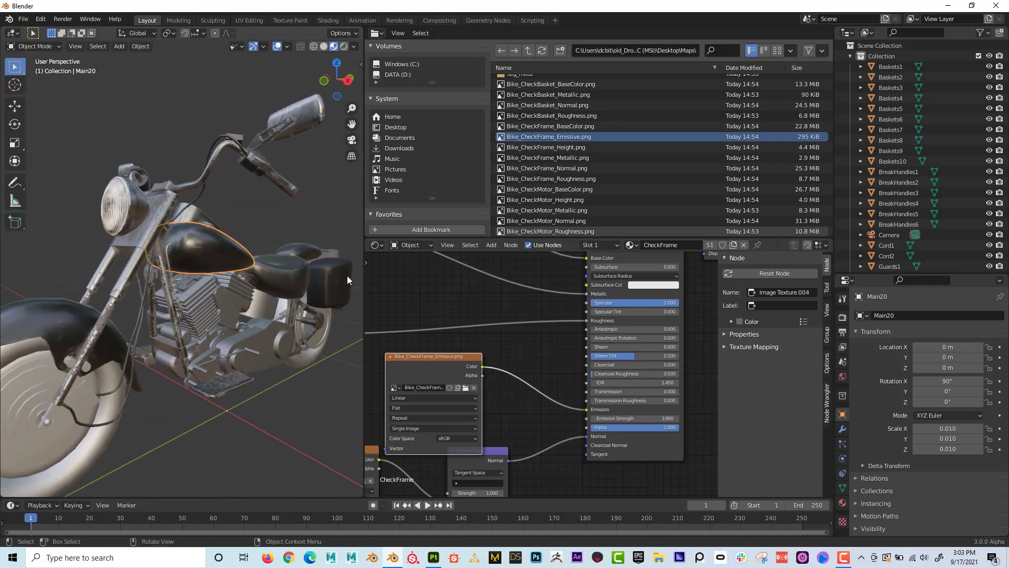
scroll(490, 304, "down", 6)
middle_click_drag(496, 308, 513, 323)
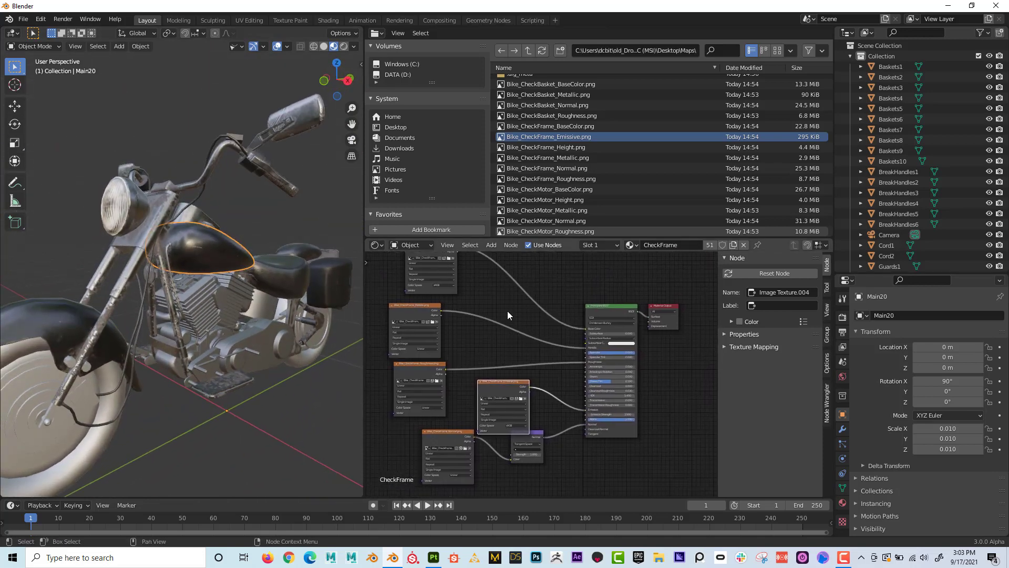
scroll(506, 310, "down", 1)
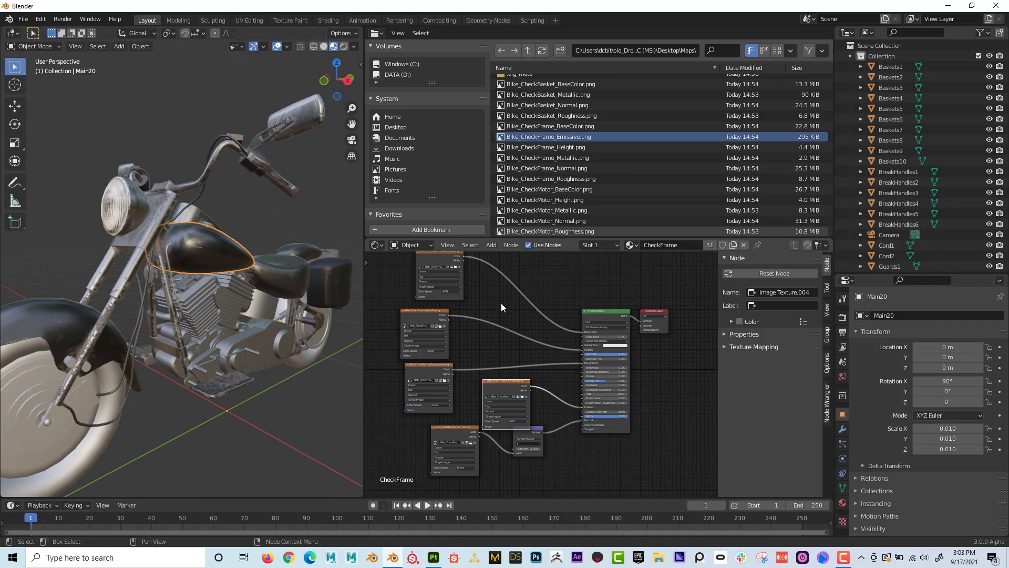
scroll(501, 303, "down", 1)
middle_click_drag(212, 251, 216, 261)
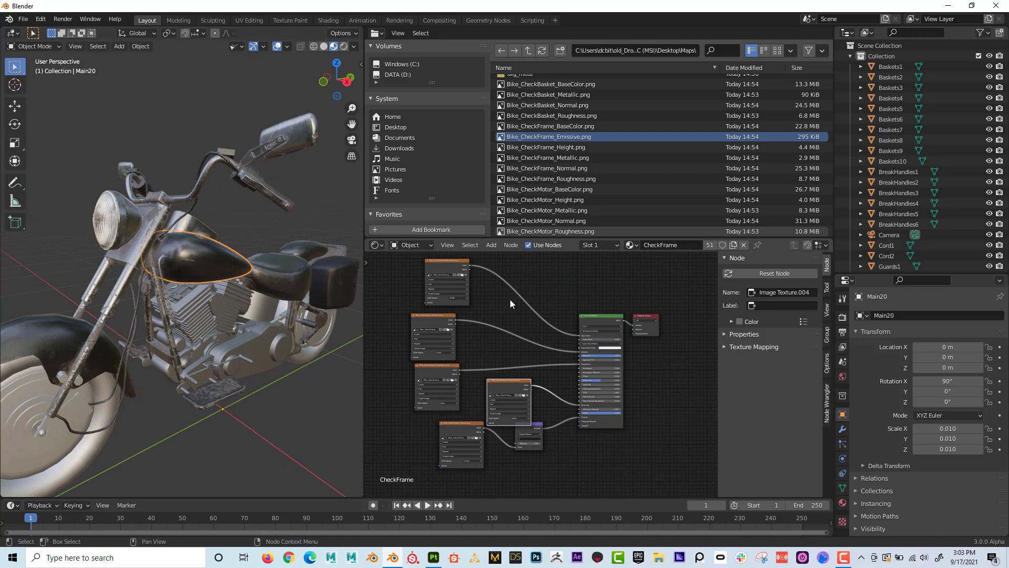
scroll(510, 298, "down", 1)
middle_click_drag(226, 226, 194, 248)
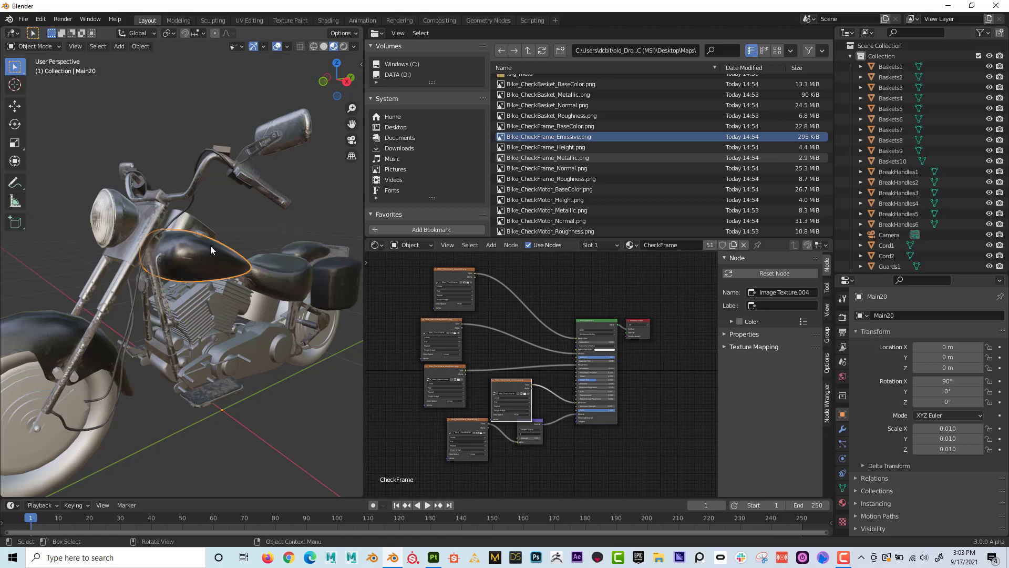
Switch the Shader Editor to the World shader and move the Background node closer to the World Output node
left_click(419, 245)
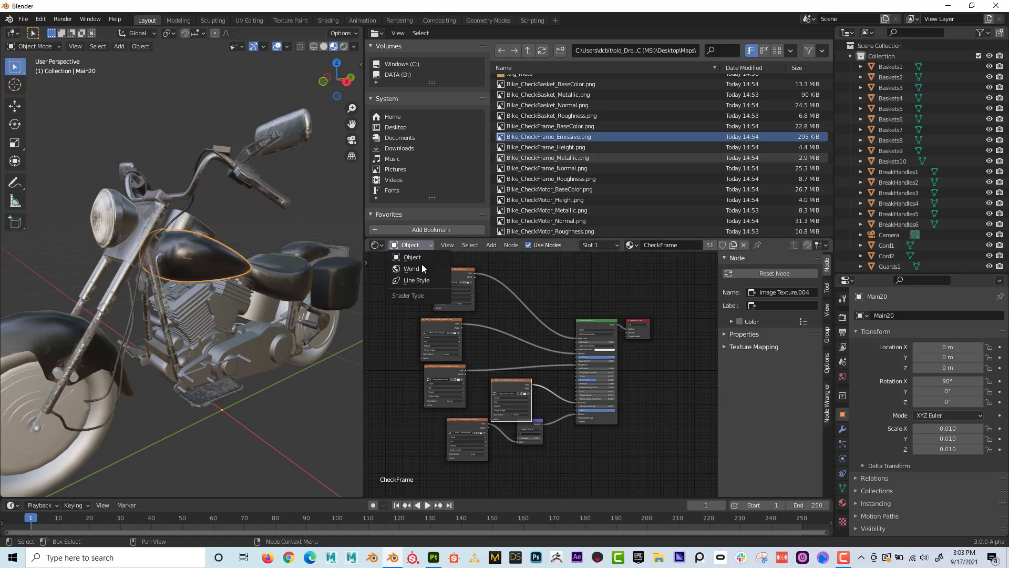
left_click(421, 268)
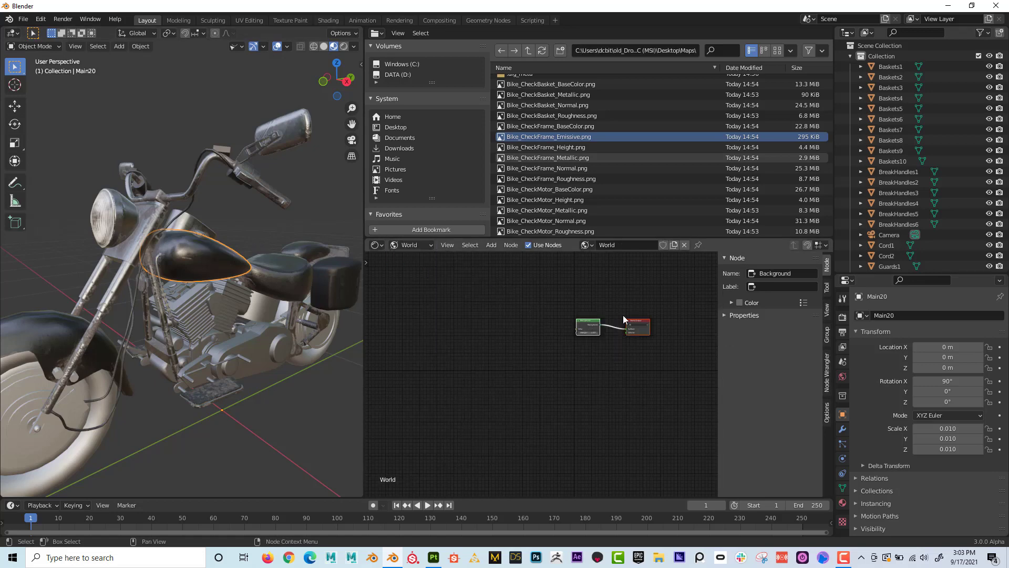
scroll(578, 318, "up", 5)
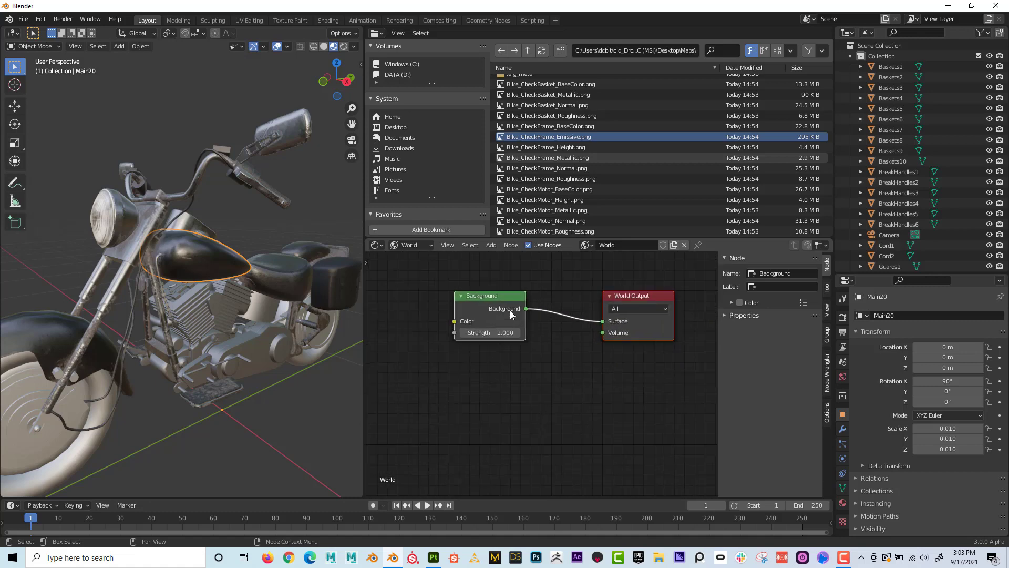
left_click(503, 295)
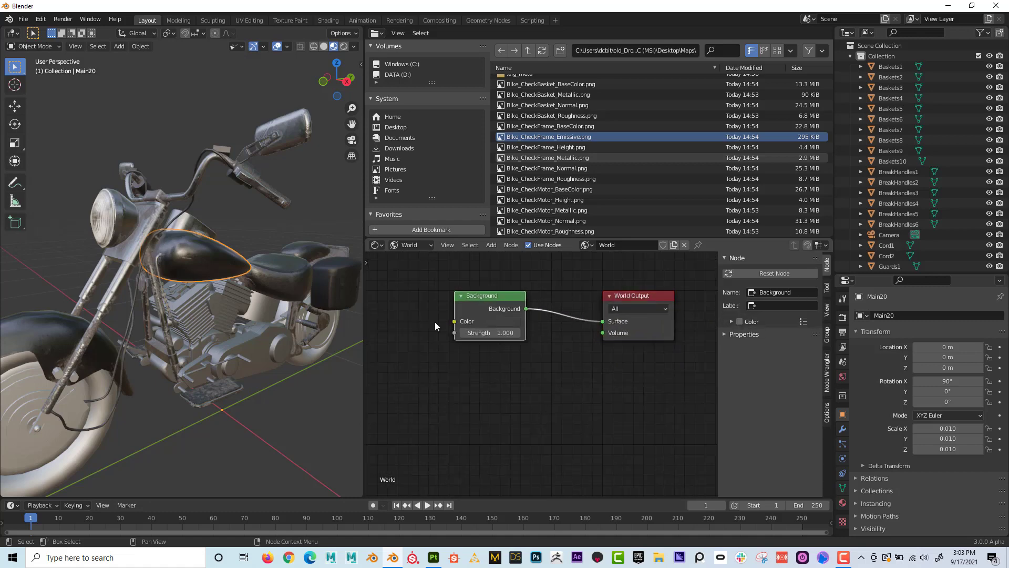
scroll(501, 298, "down", 1)
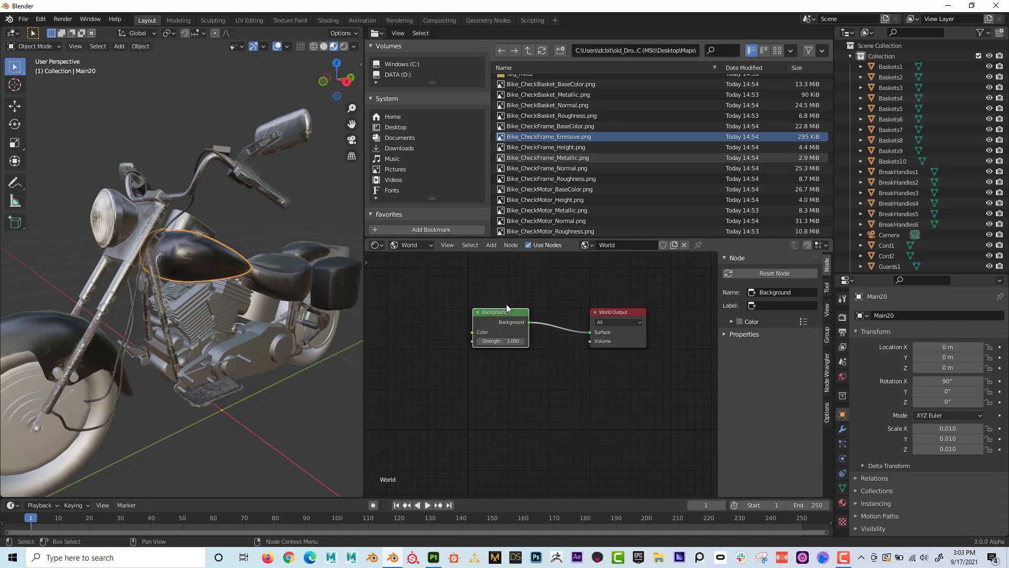
middle_click_drag(506, 304, 534, 289)
left_click_drag(535, 297, 553, 298)
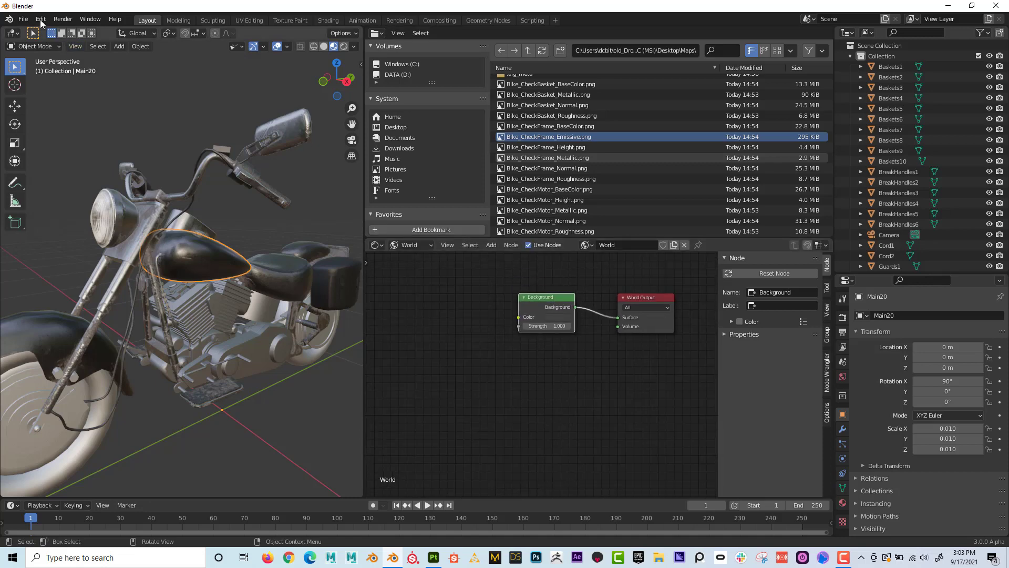
Search the add-ons preferences for "node" to check the Node Wrangler add-on, and close the preferences
left_click(90, 19)
left_click(24, 20)
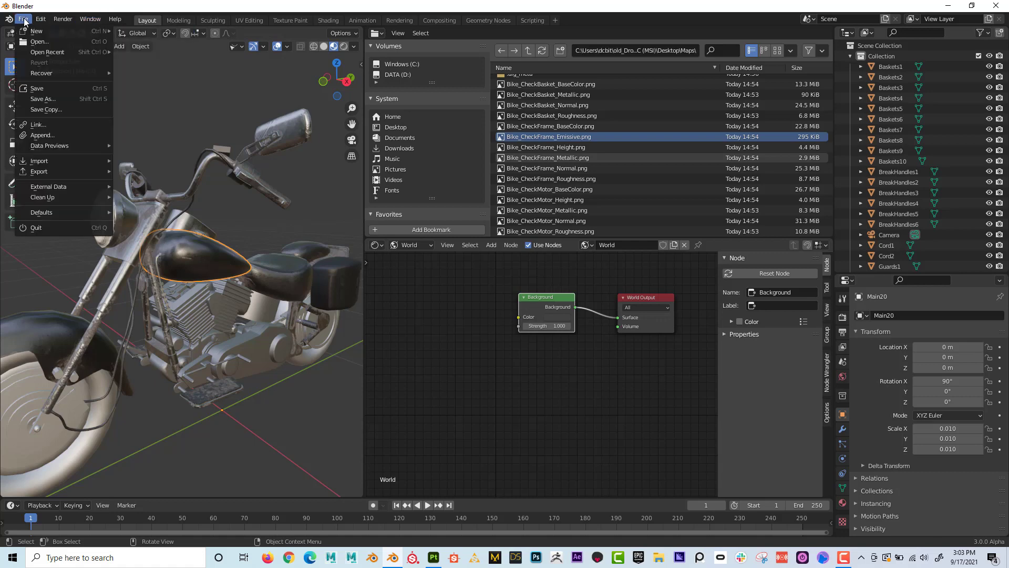
mouse_move(41, 19)
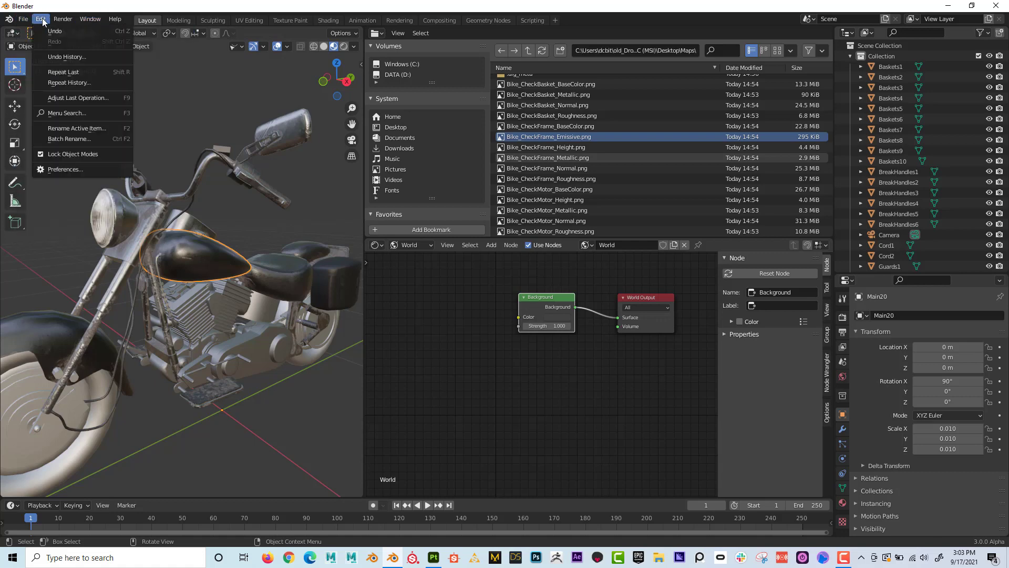
left_click(83, 169)
left_click_drag(214, 26, 334, 55)
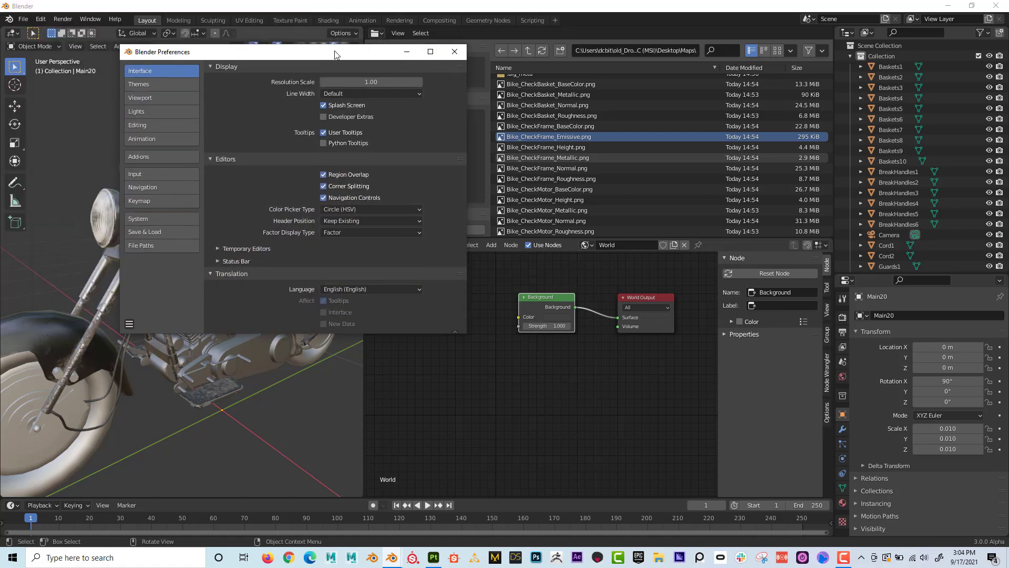
left_click(151, 157)
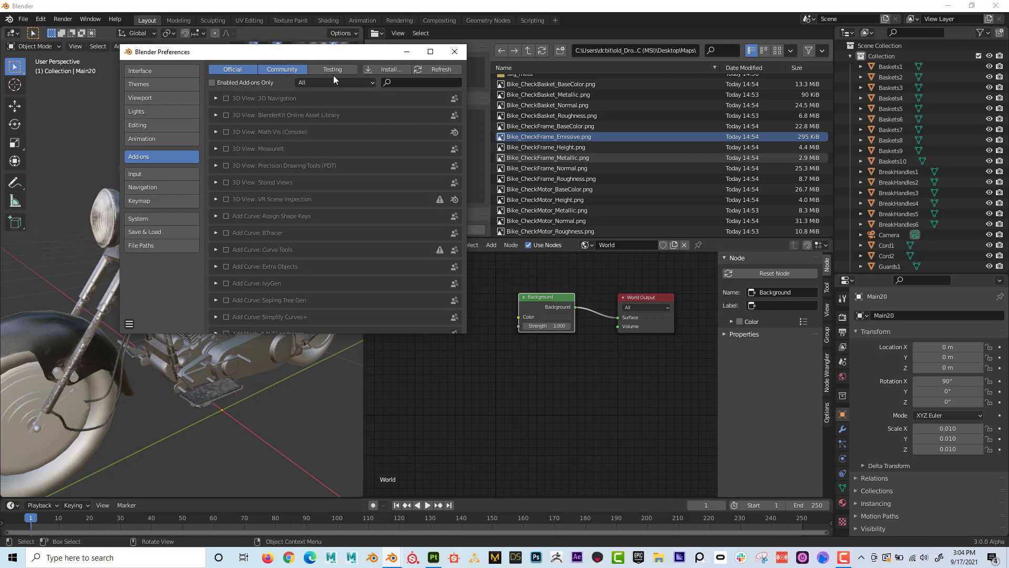
left_click(400, 82)
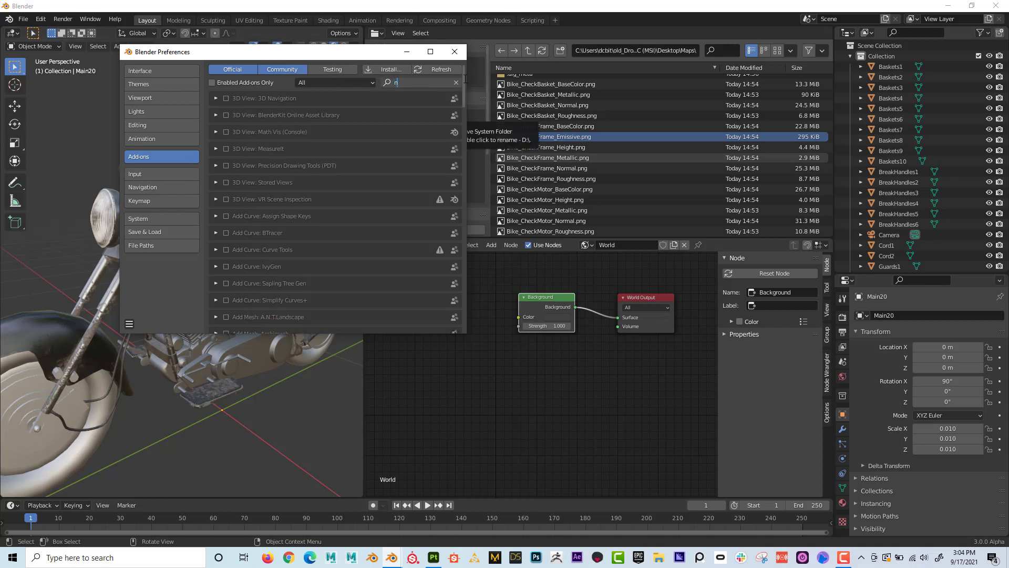
type("node")
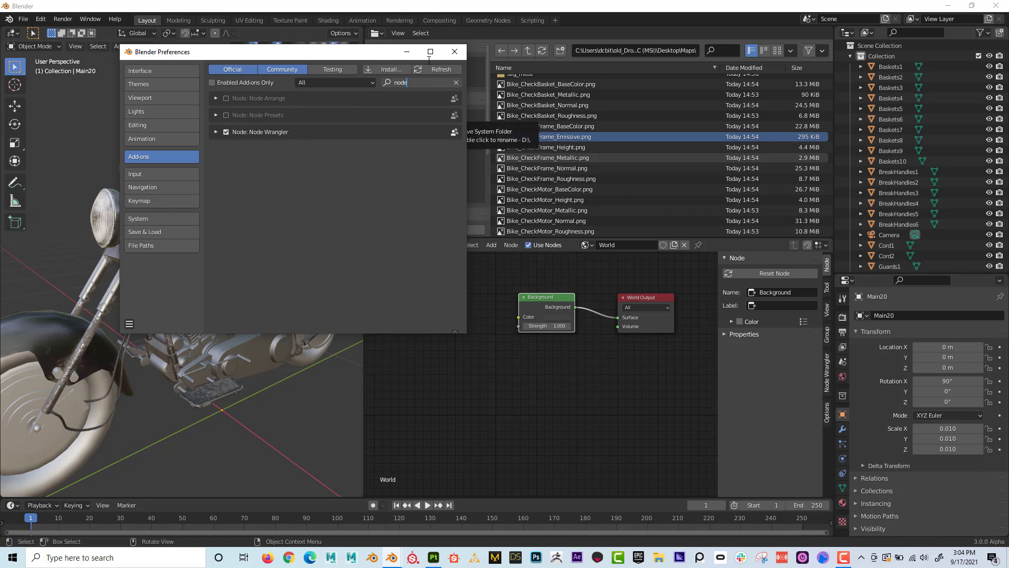
left_click(455, 51)
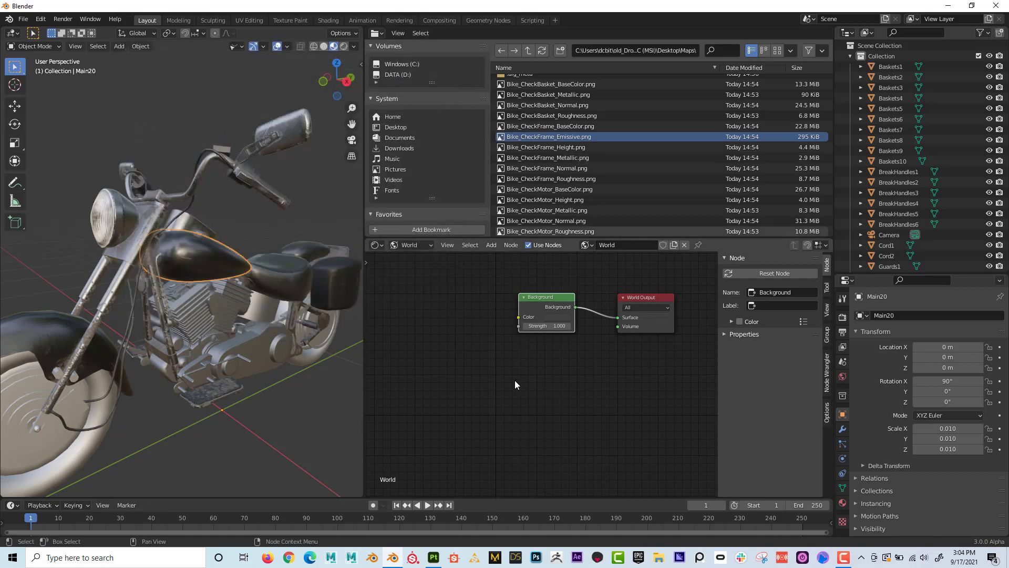
Add an Environment Texture with Mapping and Texture Coordinate nodes to the World's Background node, and move the texture node clear of it
left_click_drag(547, 297, 541, 297)
key("ctrl+t")
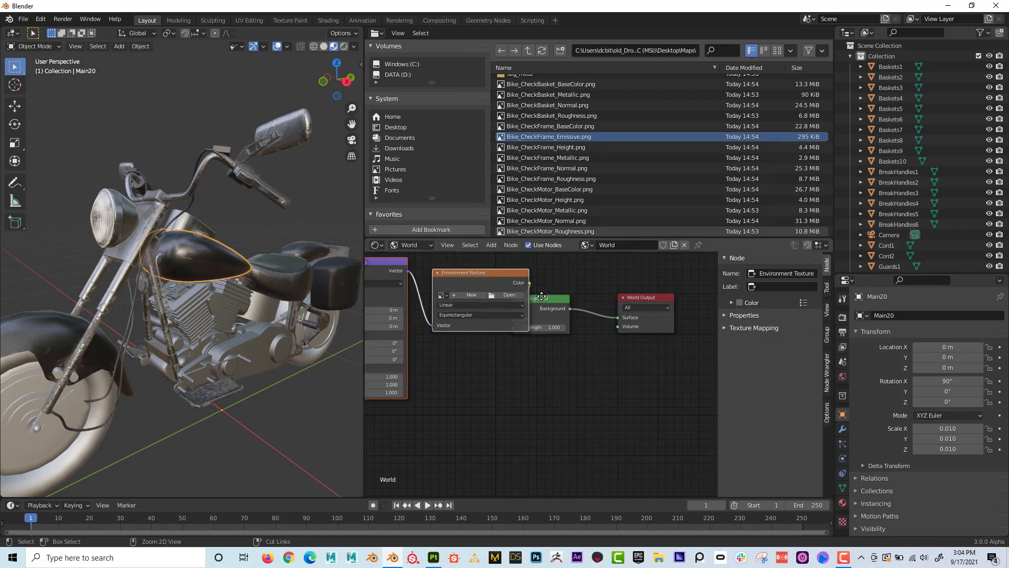
scroll(560, 365, "down", 4)
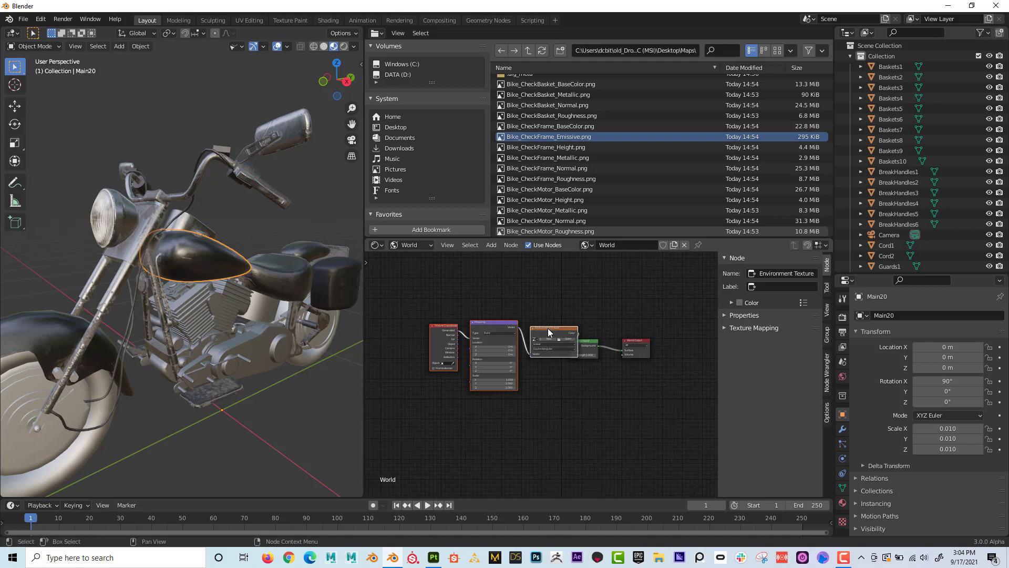
left_click_drag(549, 329, 524, 324)
middle_click_drag(526, 403, 551, 399)
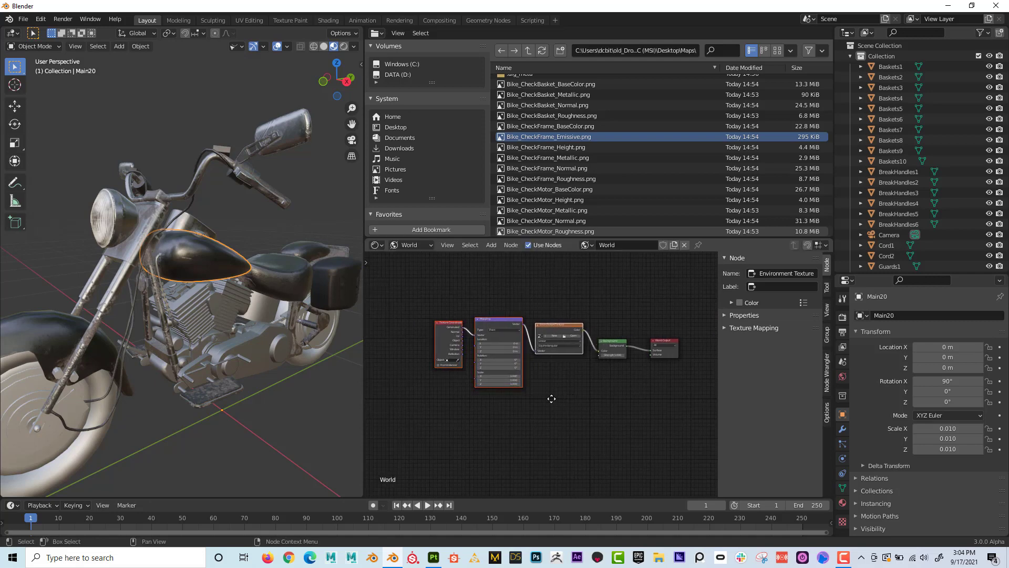
scroll(559, 388, "up", 2)
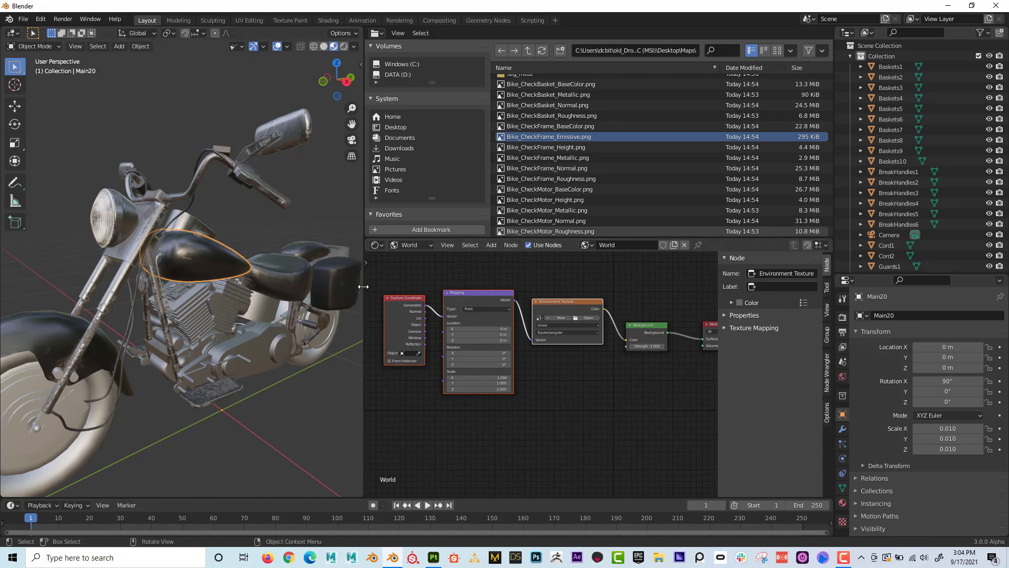
Load Panorama.exr from the desktop's Maps folder into the Environment Texture node
left_click_drag(363, 287, 336, 287)
scroll(494, 325, "up", 1)
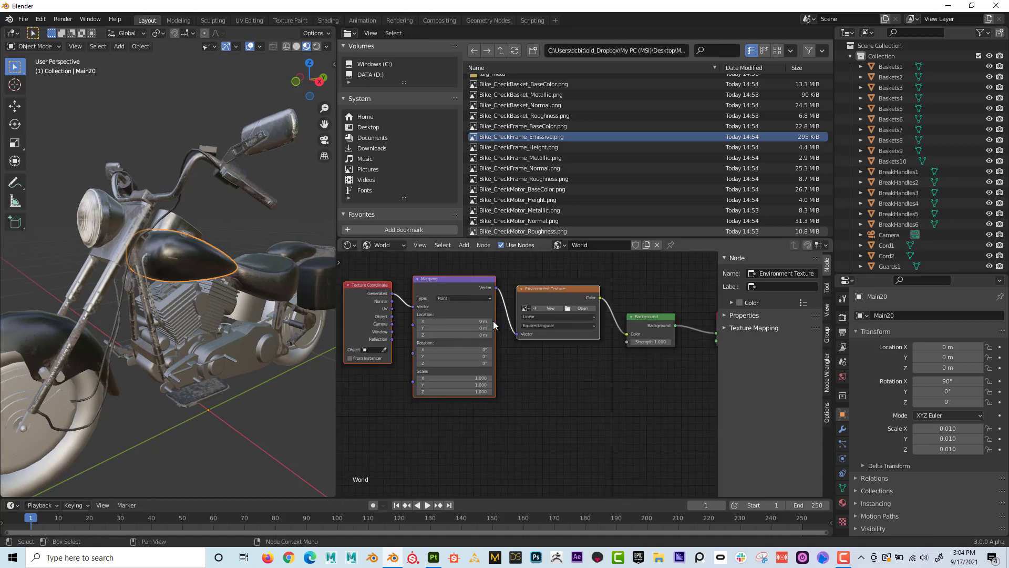
scroll(537, 336, "up", 1)
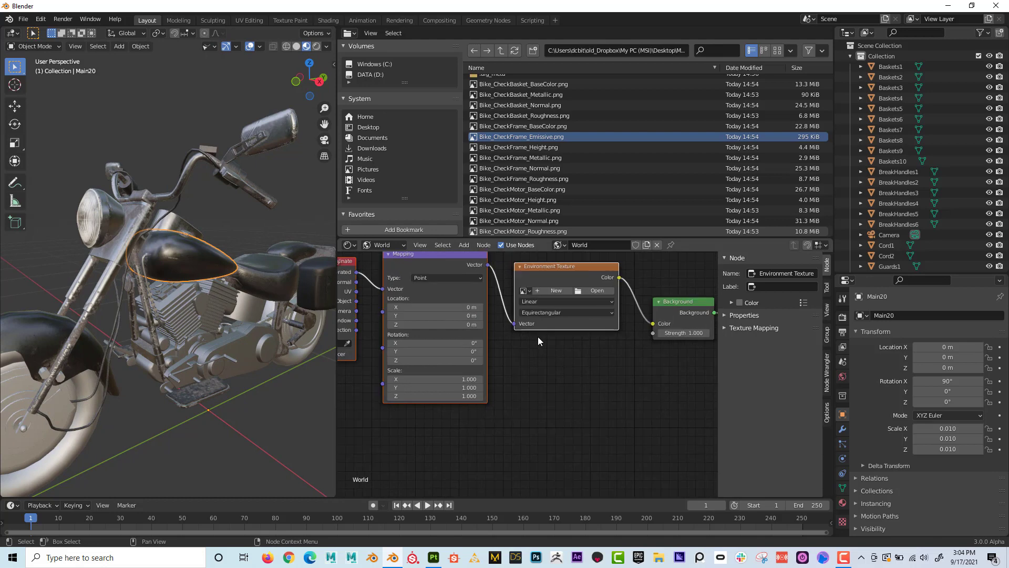
middle_click_drag(538, 336, 551, 364)
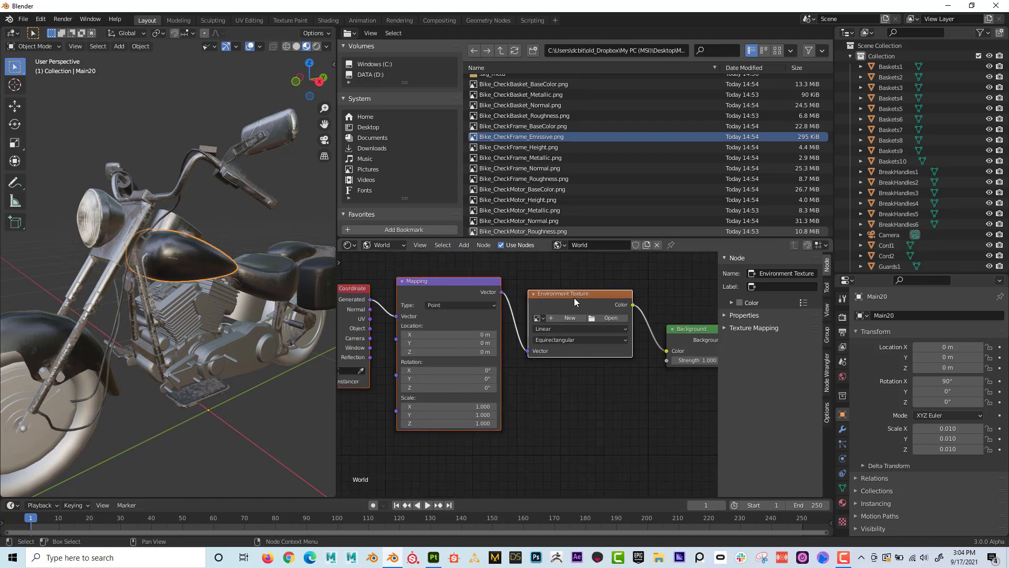
left_click(608, 318)
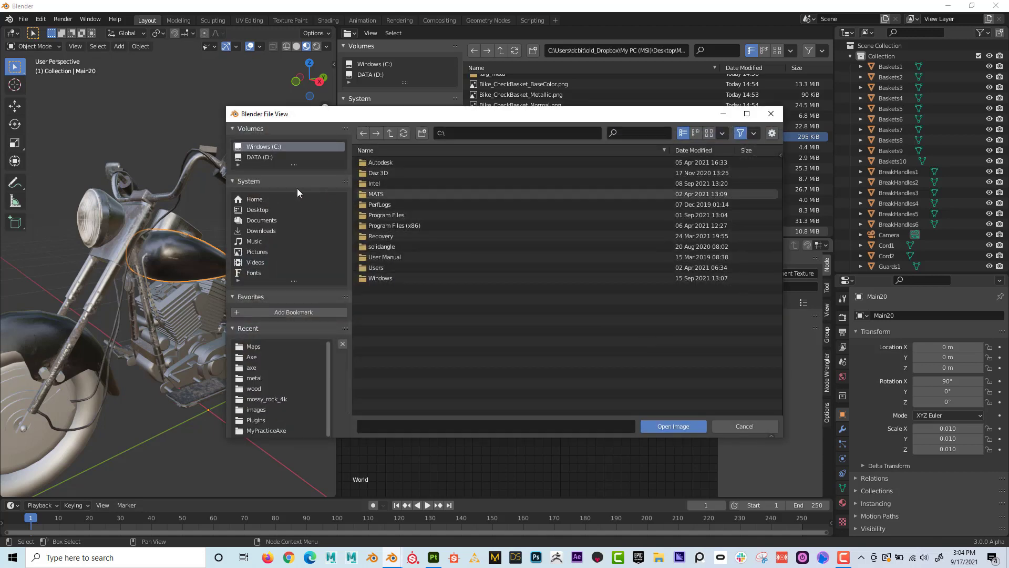
left_click(257, 209)
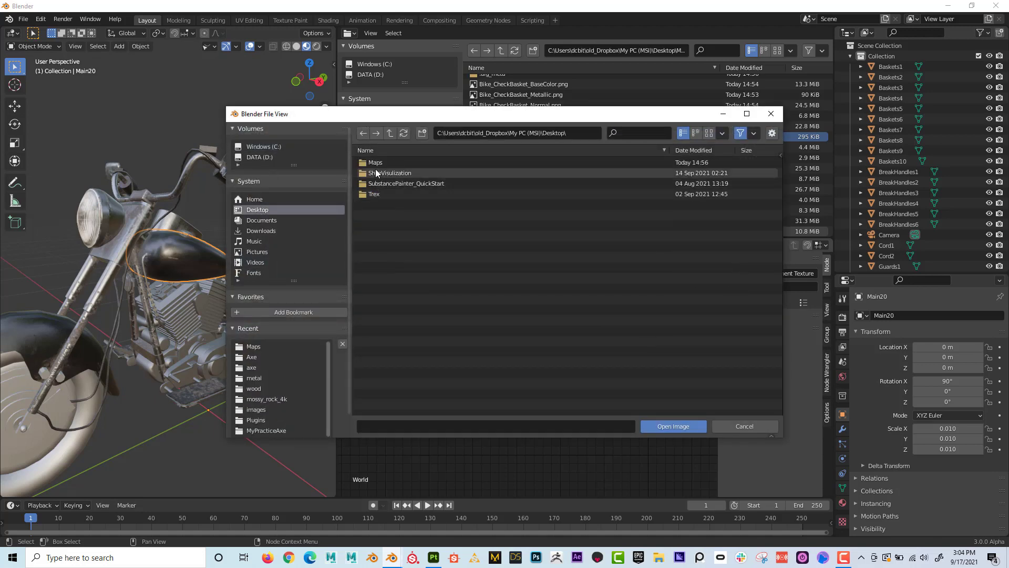
double_click(376, 172)
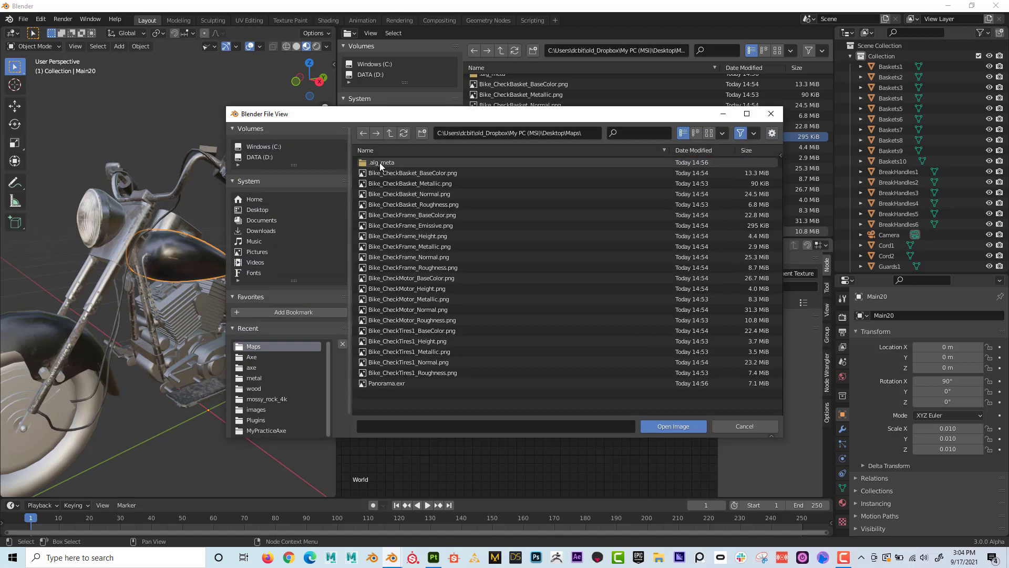
left_click(396, 382)
left_click(683, 427)
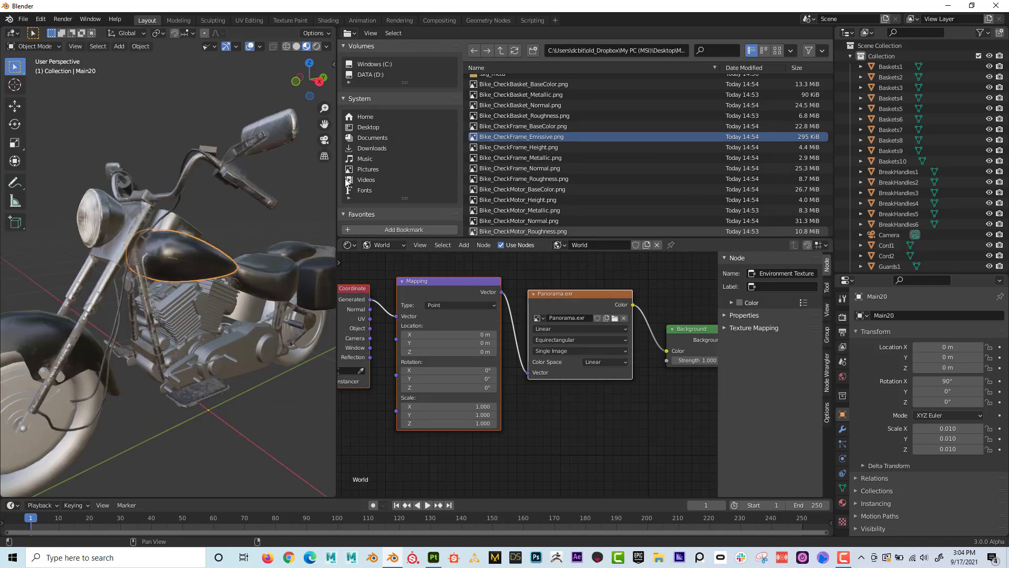
Widen the 3D viewport and switch it to Rendered shading to view the motorcycle lit by the panorama
left_click_drag(337, 157, 407, 172)
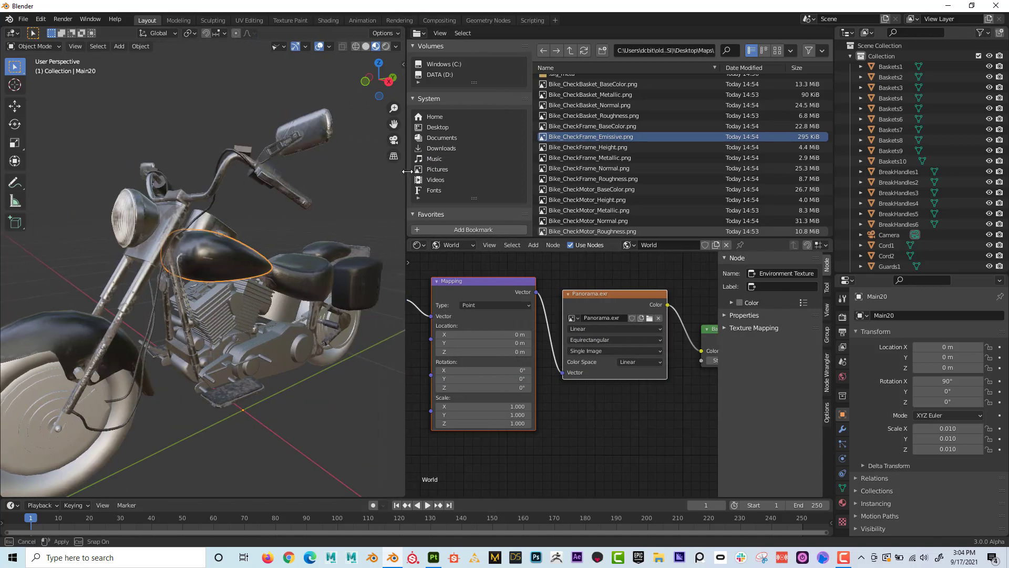
left_click(385, 47)
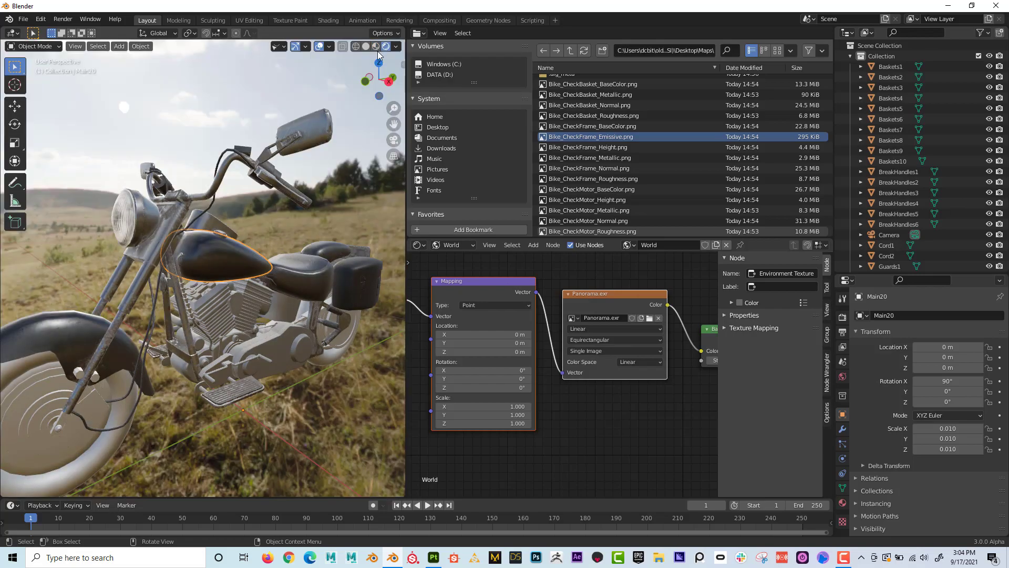
middle_click_drag(319, 159, 366, 55)
left_click(376, 47)
left_click(386, 46)
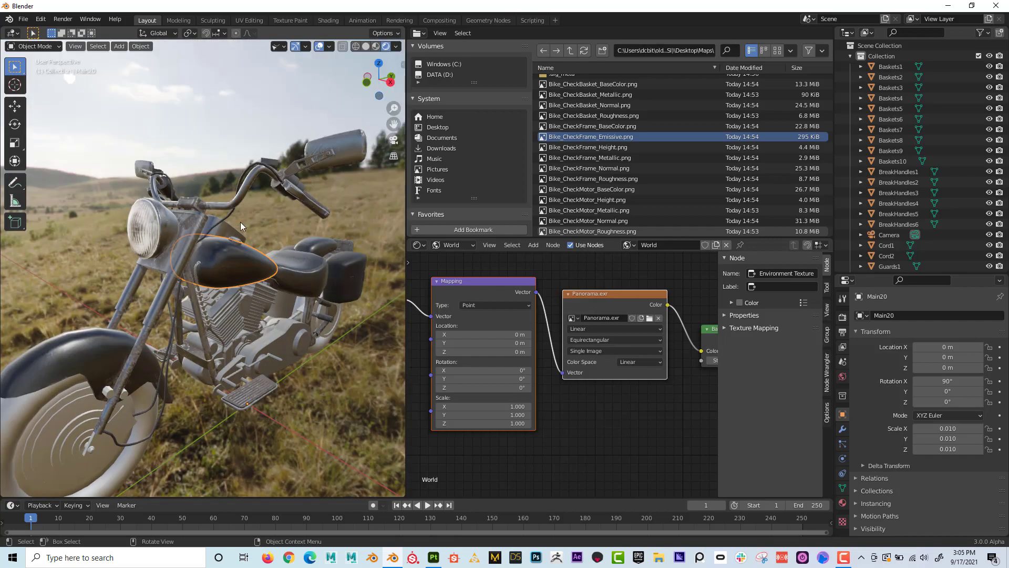
mouse_move(241, 222)
middle_mouse_down()
mouse_move(224, 219)
mouse_move(263, 217)
mouse_move(131, 251)
mouse_move(114, 240)
mouse_move(136, 226)
mouse_move(242, 214)
middle_mouse_up()
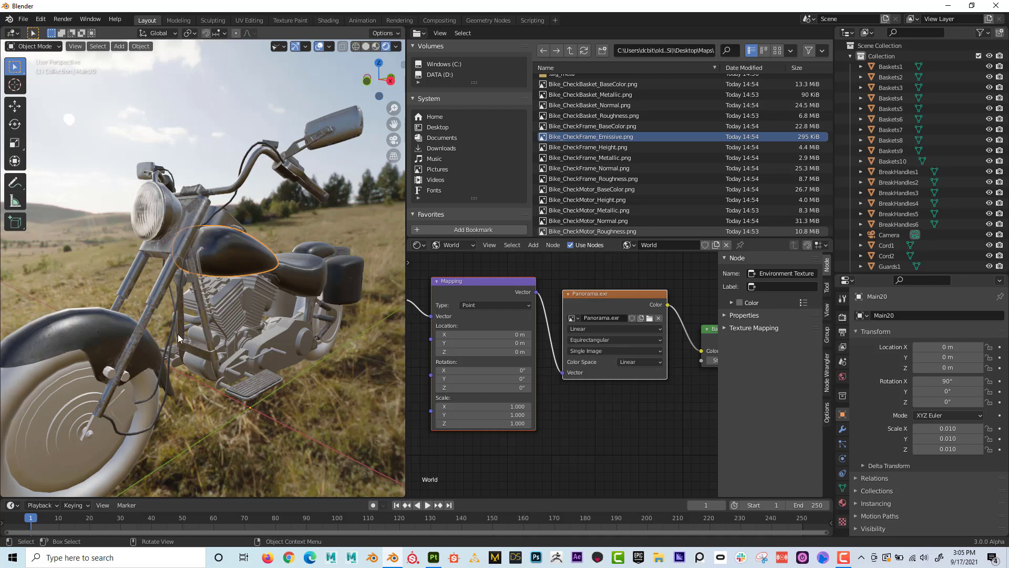
left_click_drag(406, 168, 454, 168)
middle_click_drag(425, 182, 333, 232)
Select the finned motor cylinder and switch the Shader Editor back to object materials to work on CheckMotor
left_click(250, 302)
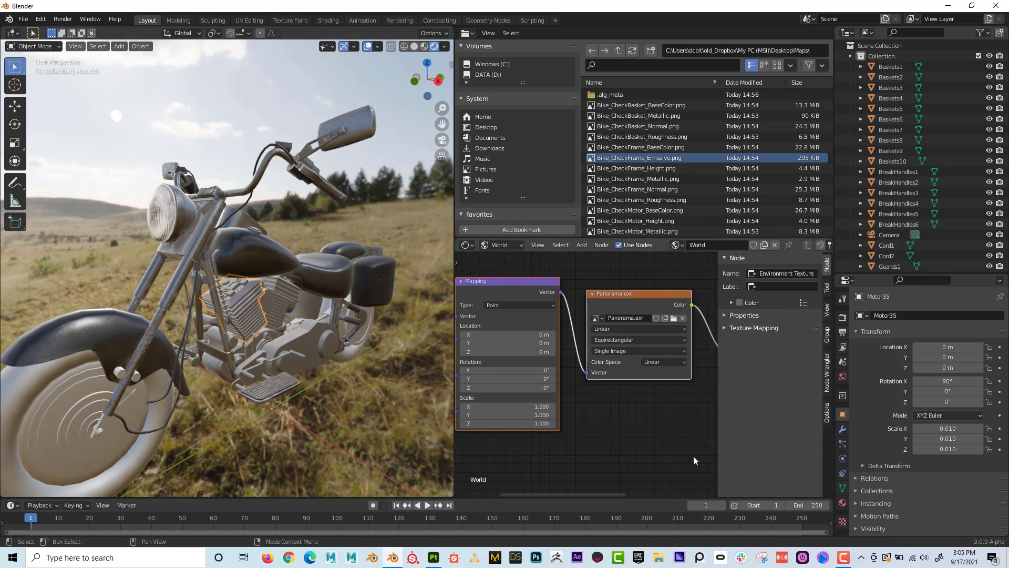
scroll(615, 303, "down", 4)
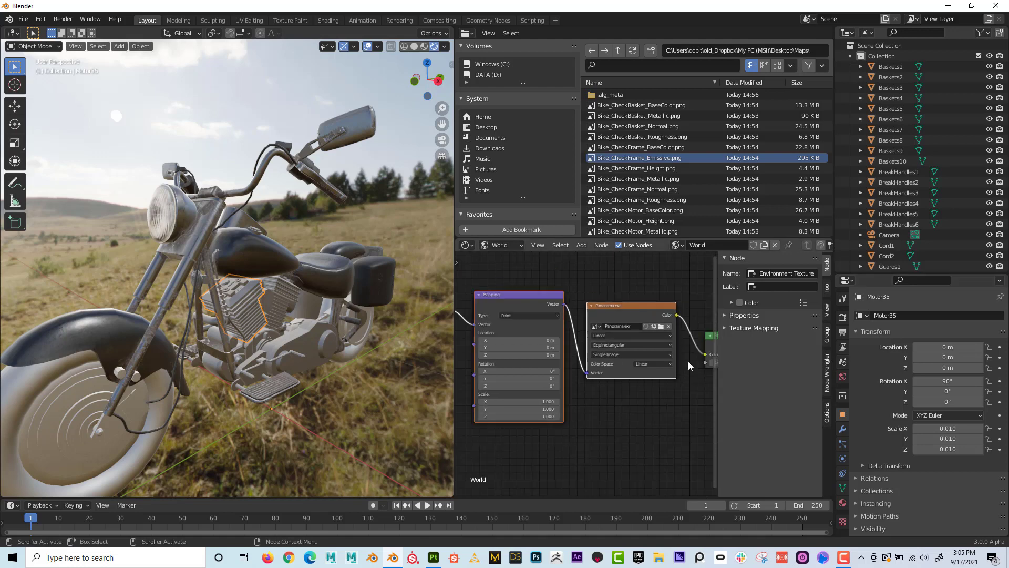
middle_click_drag(615, 304, 603, 286)
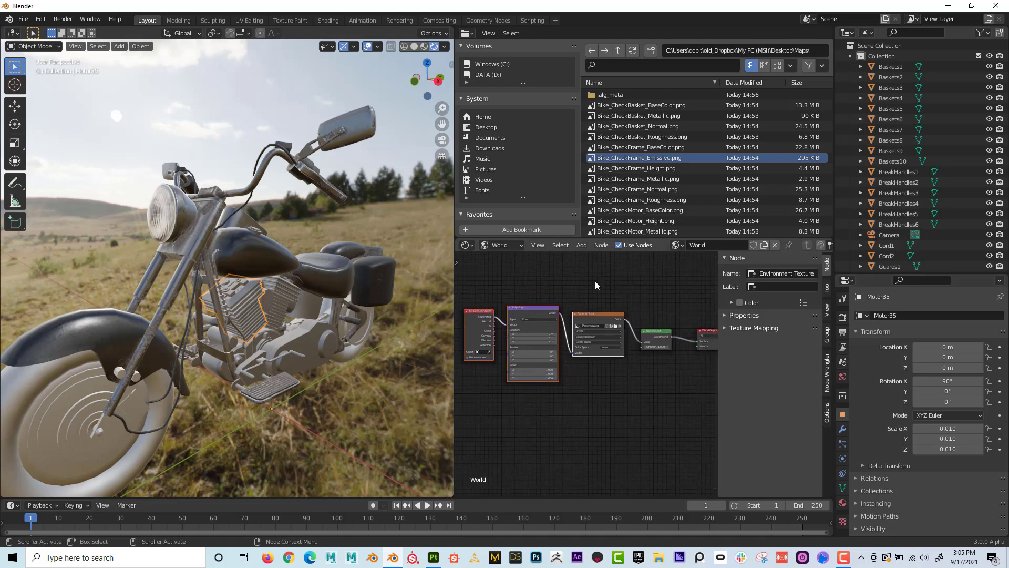
left_click(516, 244)
left_click(509, 257)
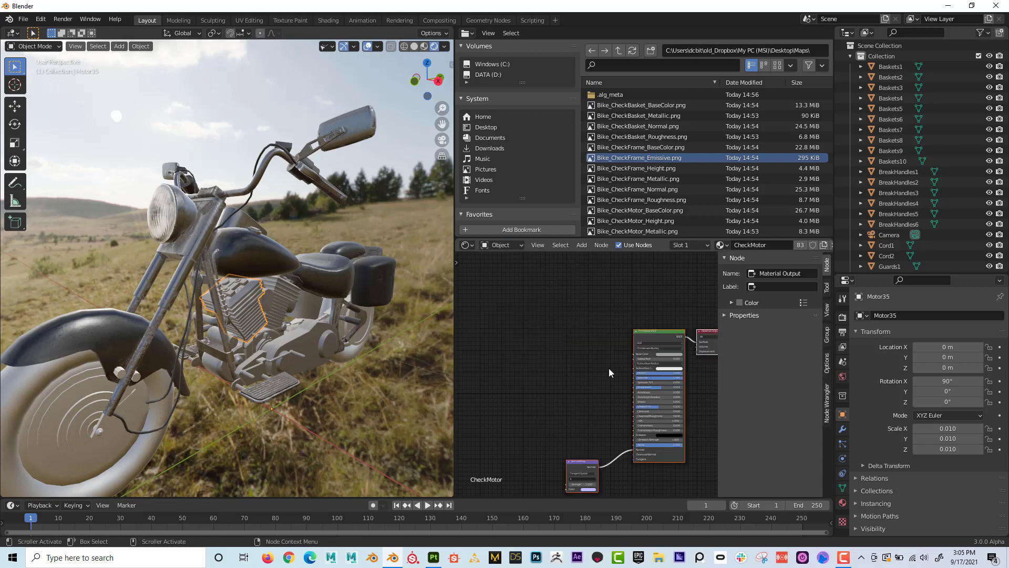
middle_click_drag(574, 371, 538, 331)
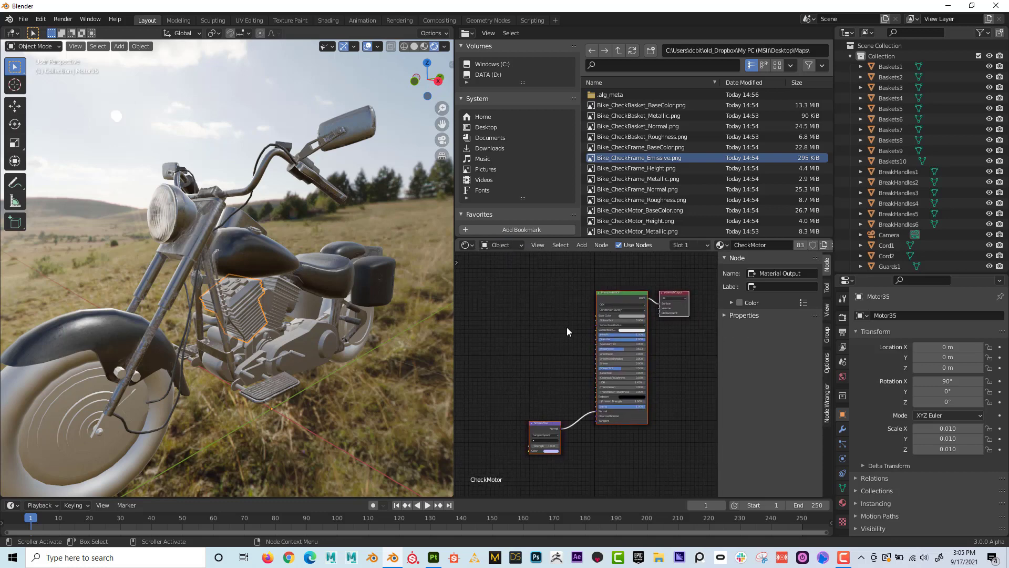
mouse_move(546, 422)
left_mouse_down()
mouse_move(551, 409)
mouse_move(550, 421)
left_mouse_up()
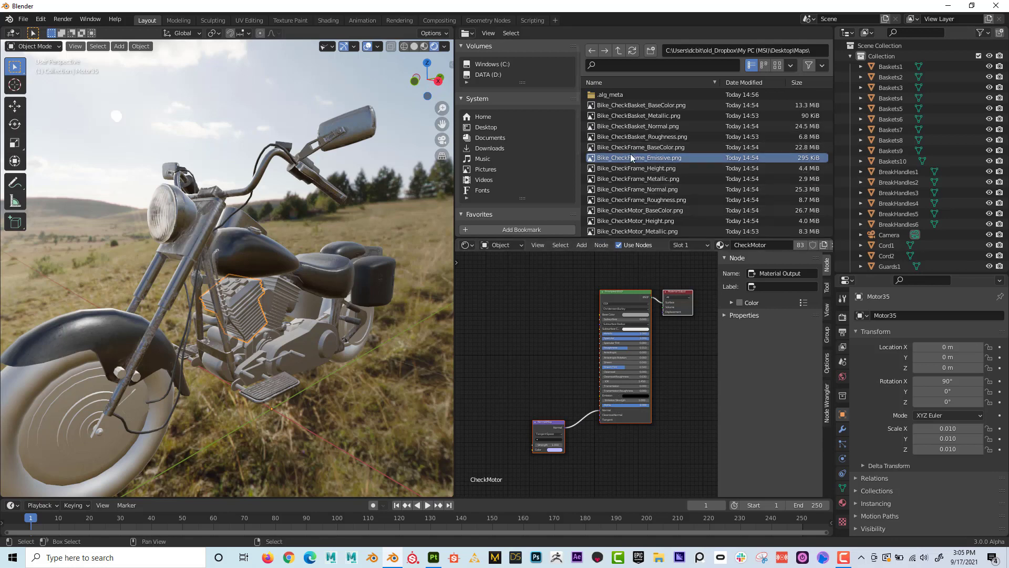
Bring Bike_CheckMotor_BaseColor.png into the CheckMotor material, connect it to the Principled BSDF's Base Color, and inspect the motor up close
scroll(626, 158, "down", 3)
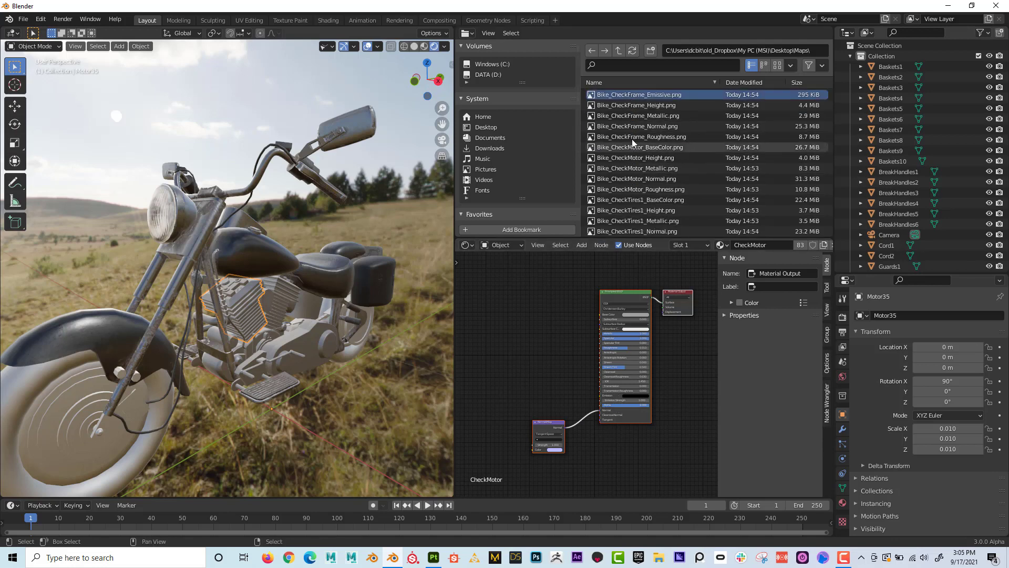
left_click(641, 149)
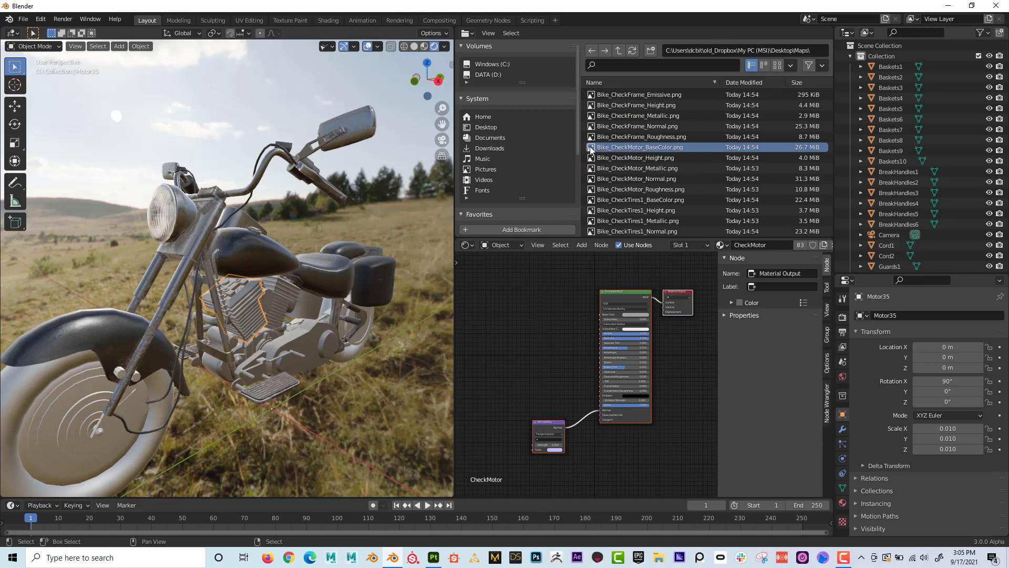
left_click_drag(590, 150, 601, 316)
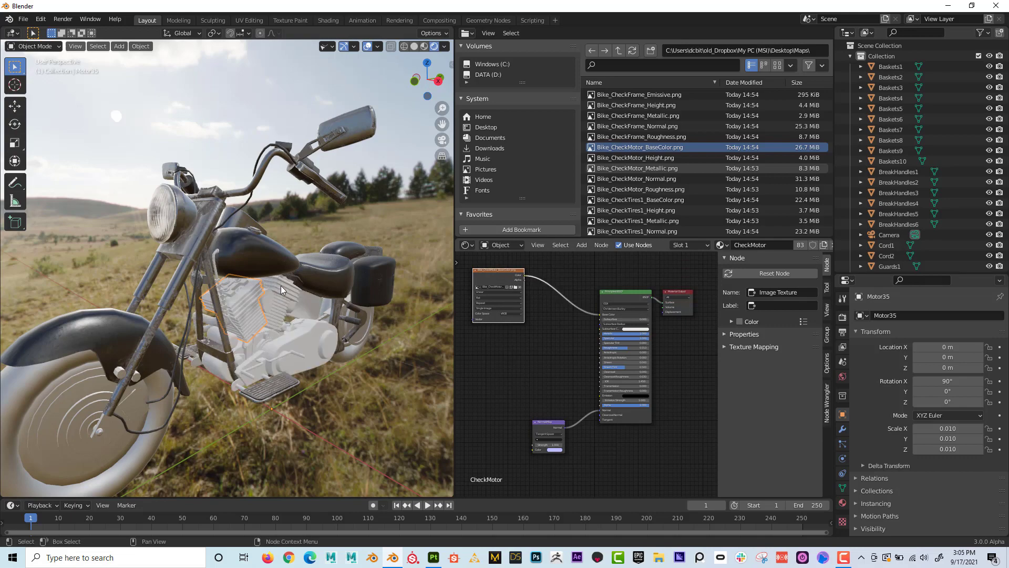
mouse_move(321, 295)
middle_mouse_down()
mouse_move(269, 279)
mouse_move(254, 286)
mouse_move(263, 273)
mouse_move(315, 292)
middle_mouse_up()
scroll(298, 295, "up", 4)
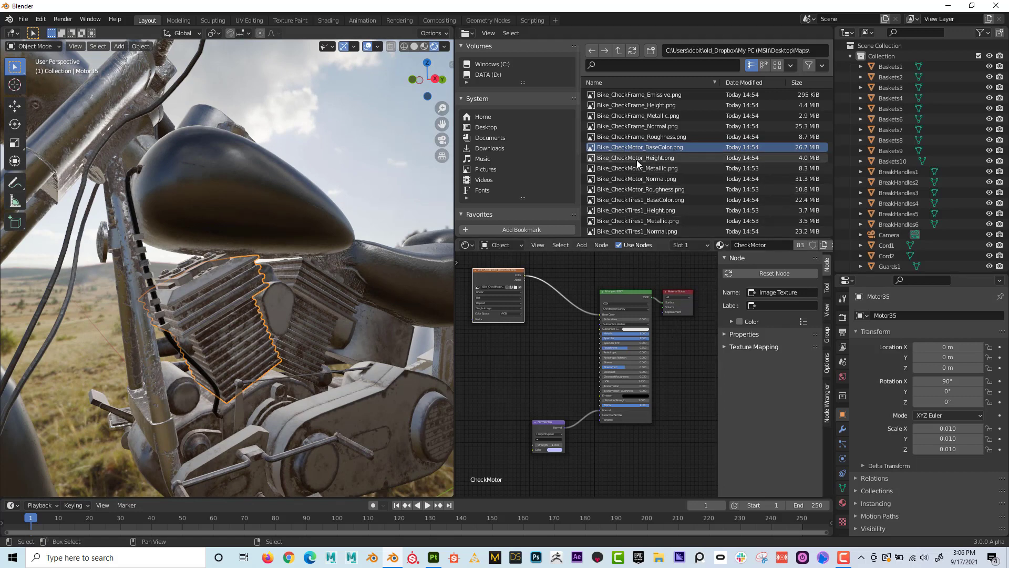
Bring Bike_CheckMotor_Metallic.png into the material and connect it to the Principled BSDF's Metallic input
left_click(594, 169)
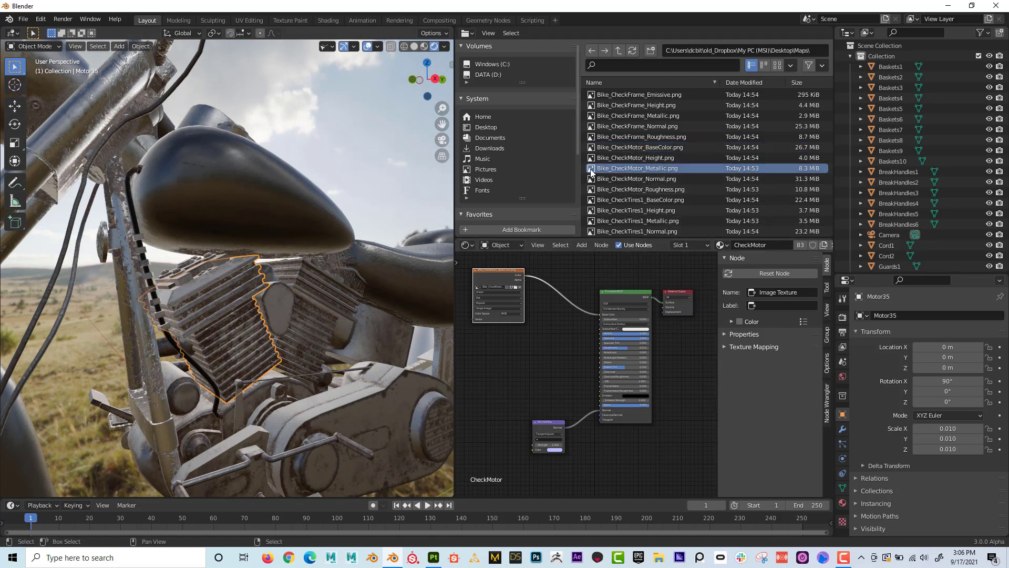
left_click_drag(591, 172, 607, 317)
scroll(510, 359, "up", 2)
scroll(537, 321, "down", 1)
middle_click_drag(551, 325, 604, 316)
scroll(591, 310, "down", 1)
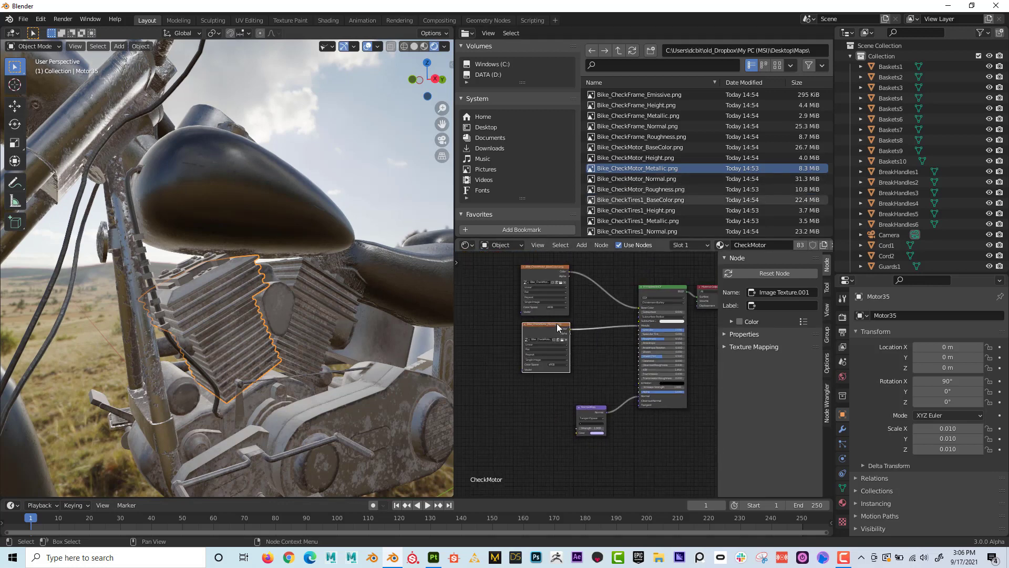
Move the metallic and base color texture nodes farther from the Principled BSDF, with base color above metallic
left_click_drag(556, 323, 494, 310)
left_click_drag(533, 269, 509, 306)
middle_click_drag(646, 266, 649, 215)
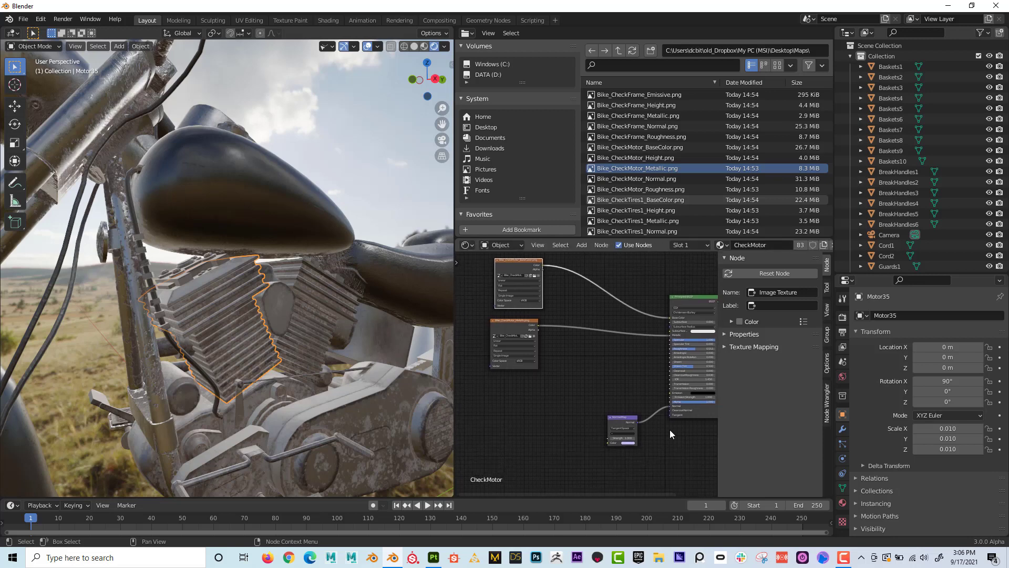
Bring Bike_CheckMotor_Normal.png into the CheckMotor material and connect its Color to the Normal Map node's Color input
left_click(592, 181)
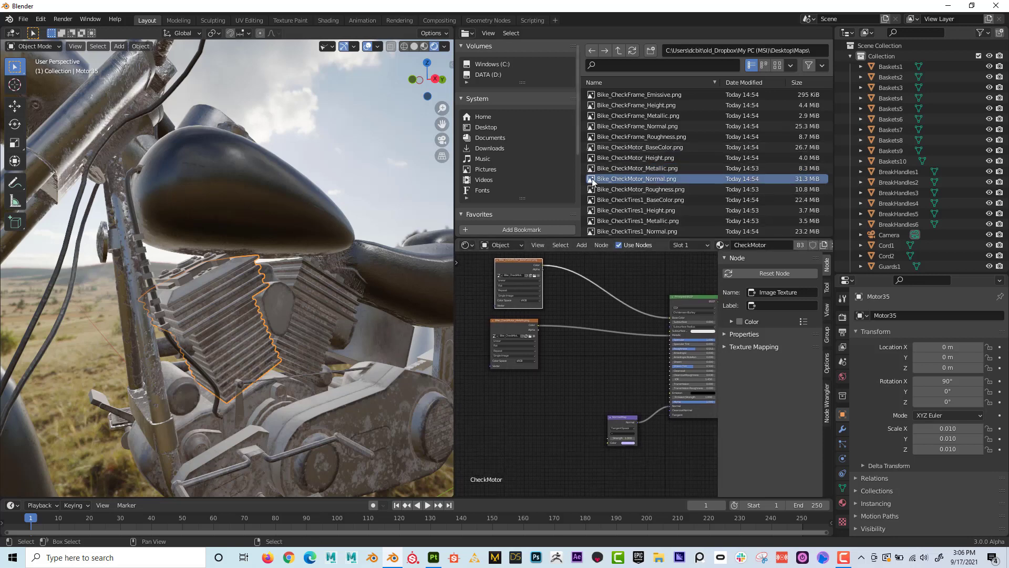
left_click_drag(592, 179, 505, 441)
middle_click_drag(573, 472, 571, 348)
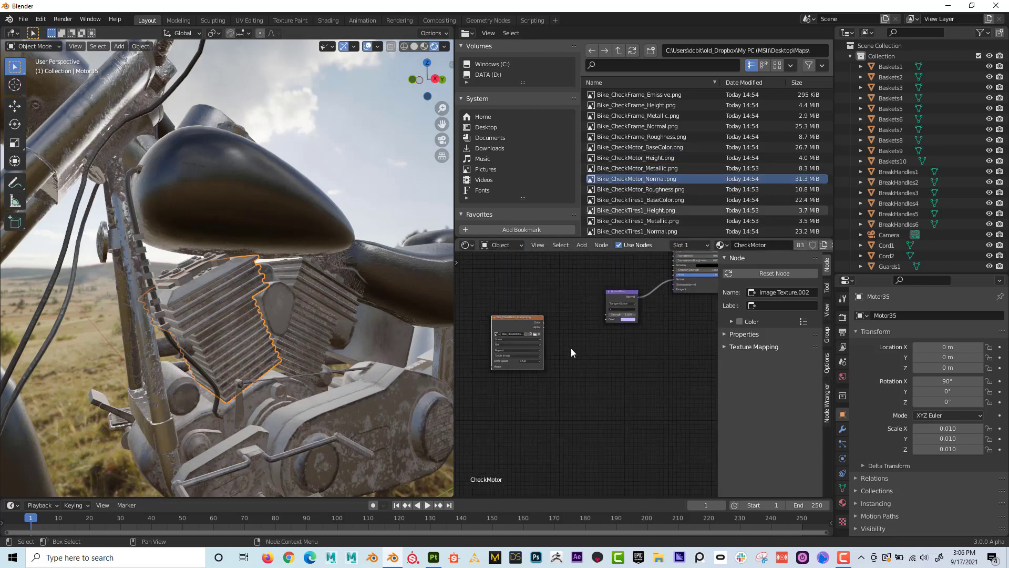
scroll(571, 353, "up", 2)
left_click_drag(531, 308, 542, 293)
middle_click_drag(552, 311, 527, 382)
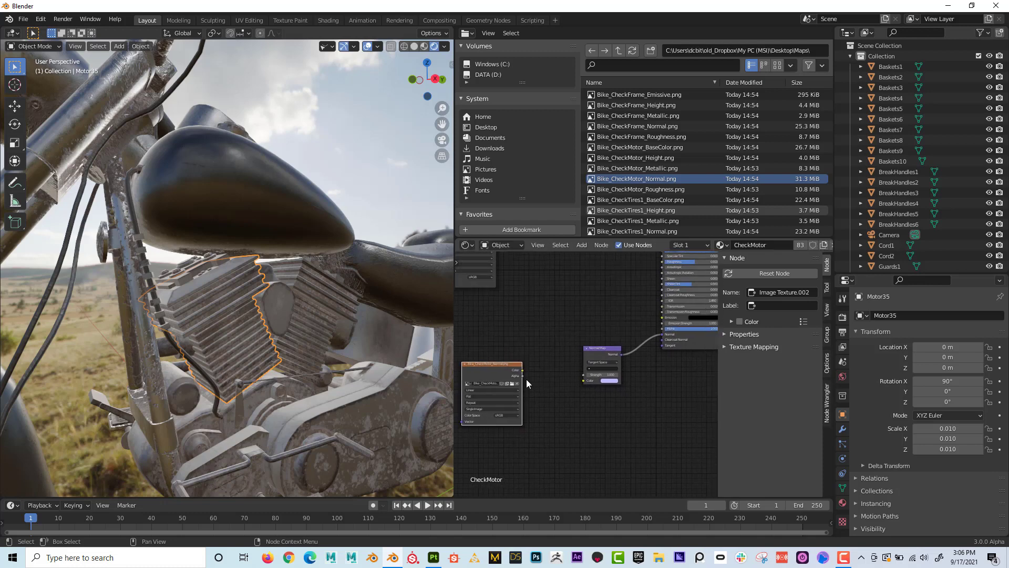
left_click_drag(522, 371, 584, 380)
Set the color space of CheckMotor's normal and metallic textures to Linear
left_click(514, 414)
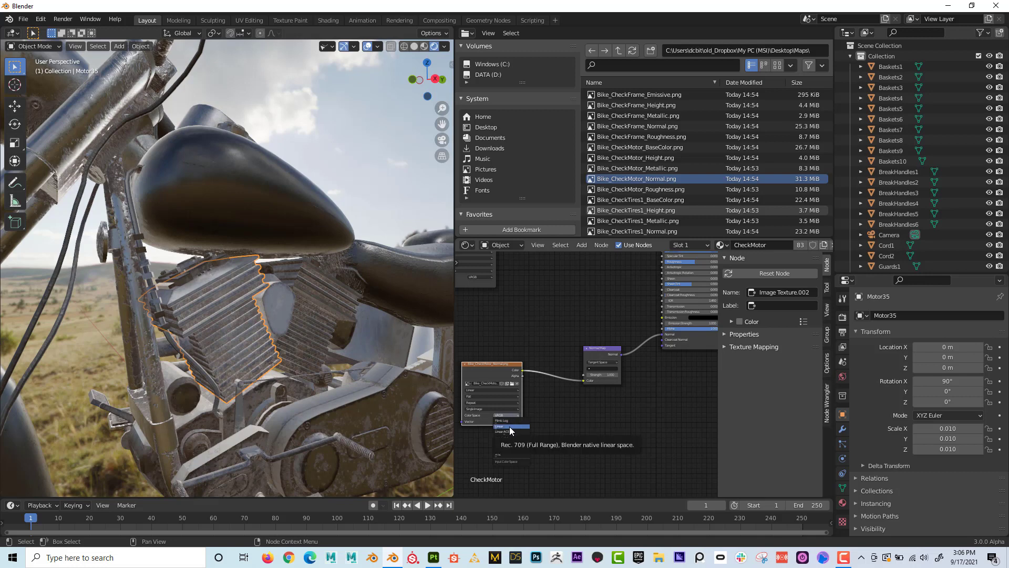
left_click(510, 427)
middle_click_drag(543, 385, 581, 437)
scroll(513, 321, "up", 3)
middle_click_drag(513, 320, 554, 351)
left_click(547, 348)
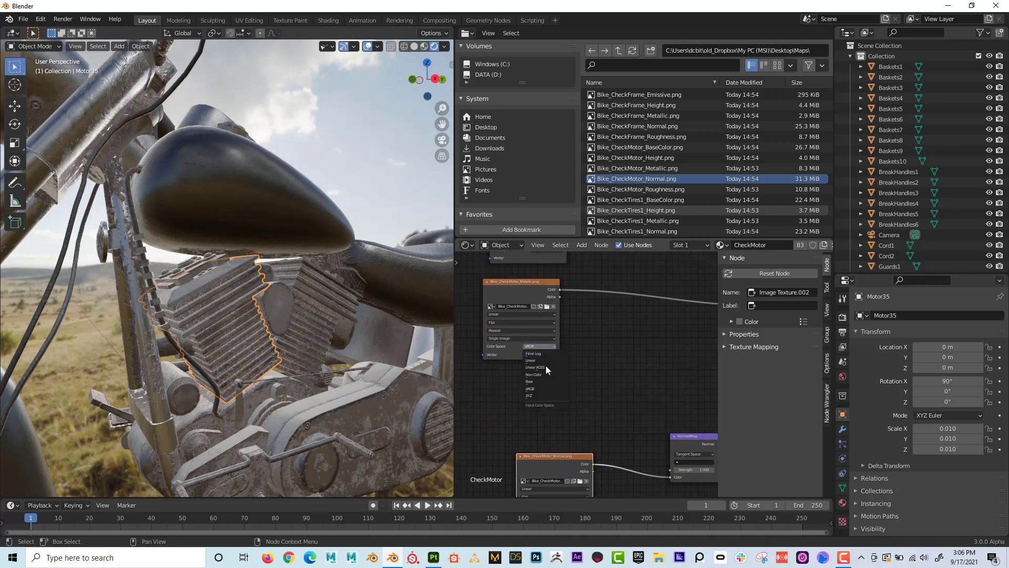
left_click(546, 362)
scroll(549, 359, "down", 3)
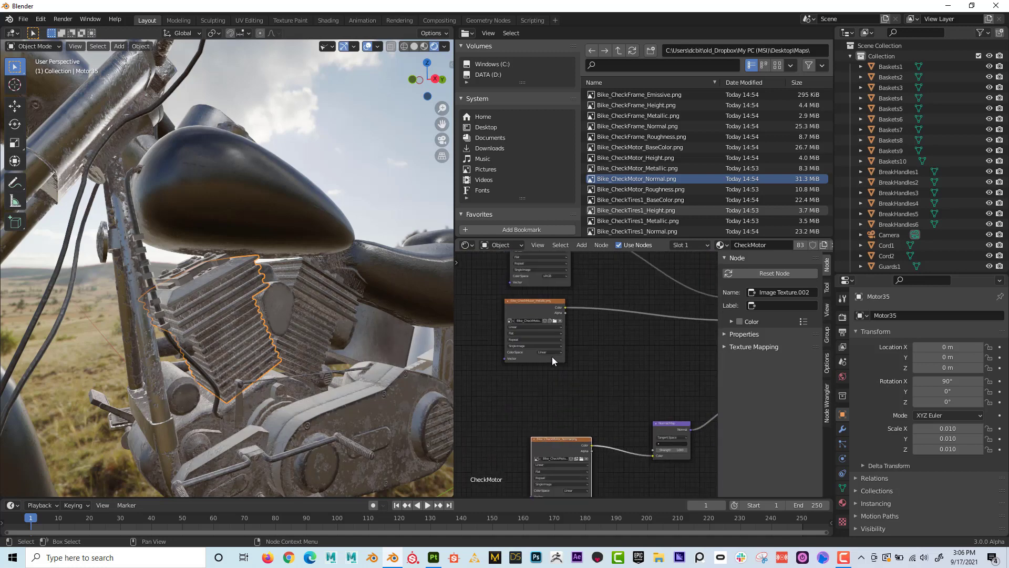
Add Bike_CheckMotor_Roughness.png to the CheckMotor material with Linear color space and connect it to the Principled BSDF's Roughness
middle_click_drag(670, 326, 620, 348)
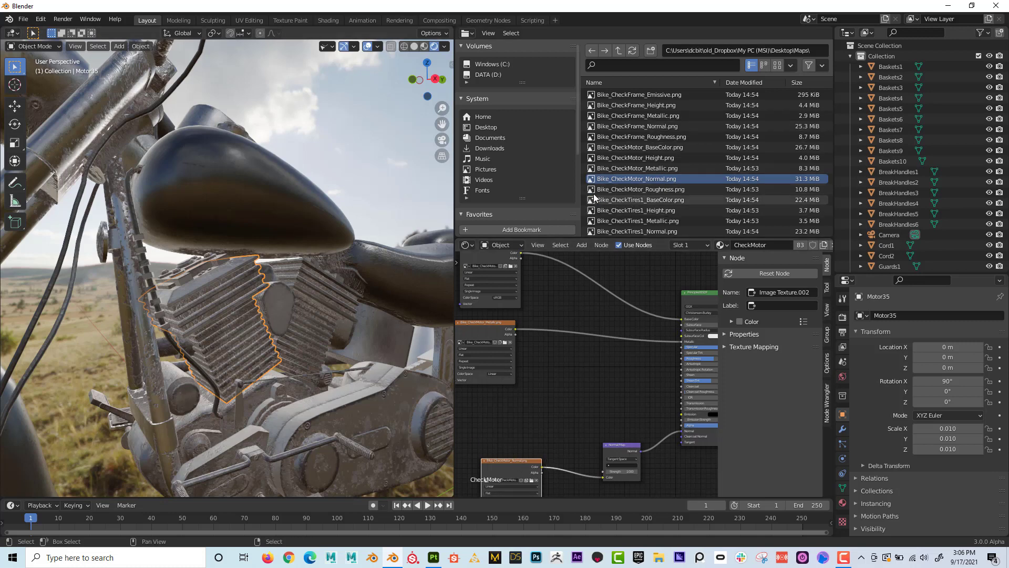
left_click_drag(590, 189, 554, 380)
middle_click_drag(584, 355, 562, 306)
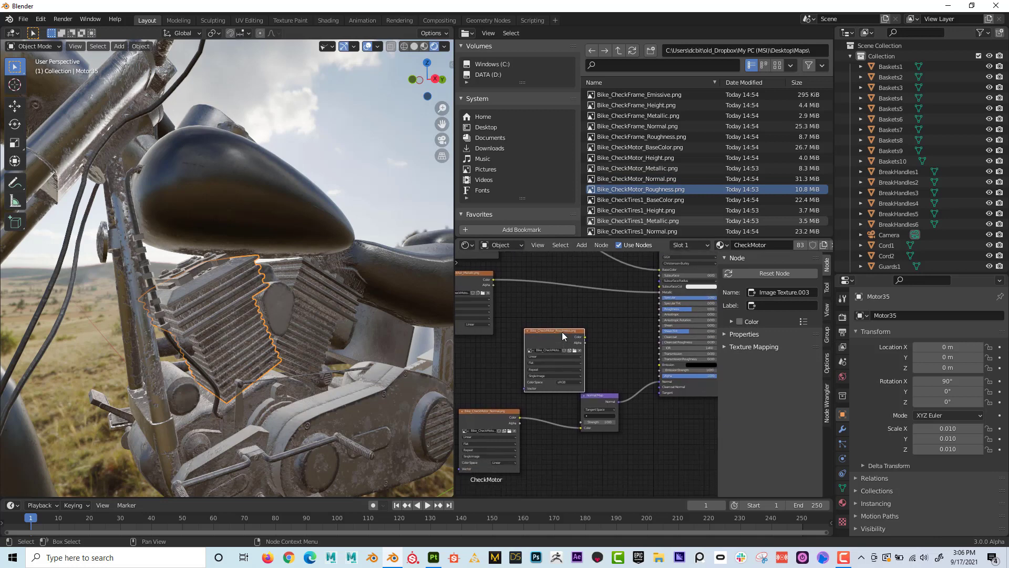
left_click_drag(558, 326, 545, 303)
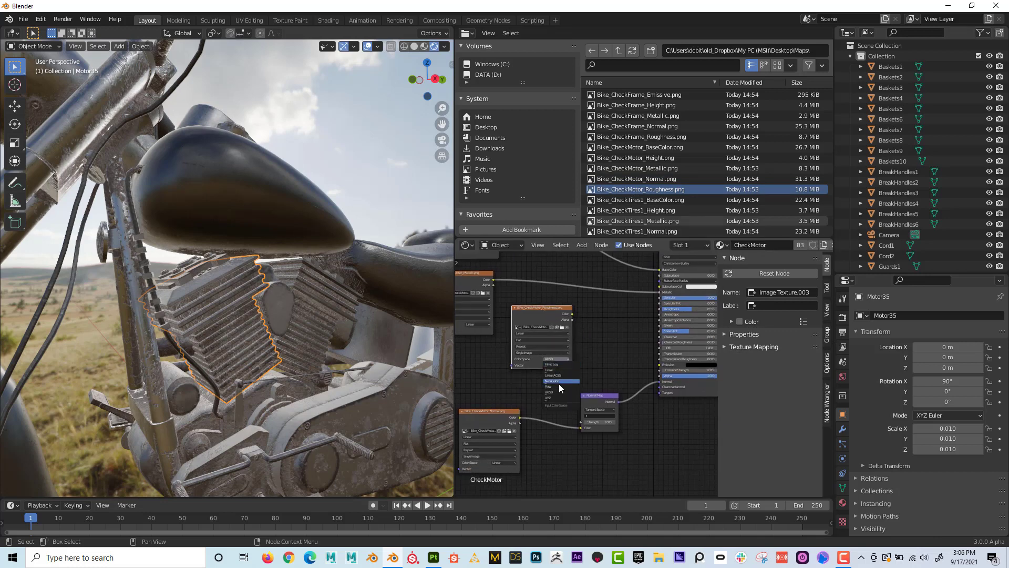
left_click(557, 370)
middle_click_drag(604, 342, 565, 336)
scroll(564, 346, "up", 4)
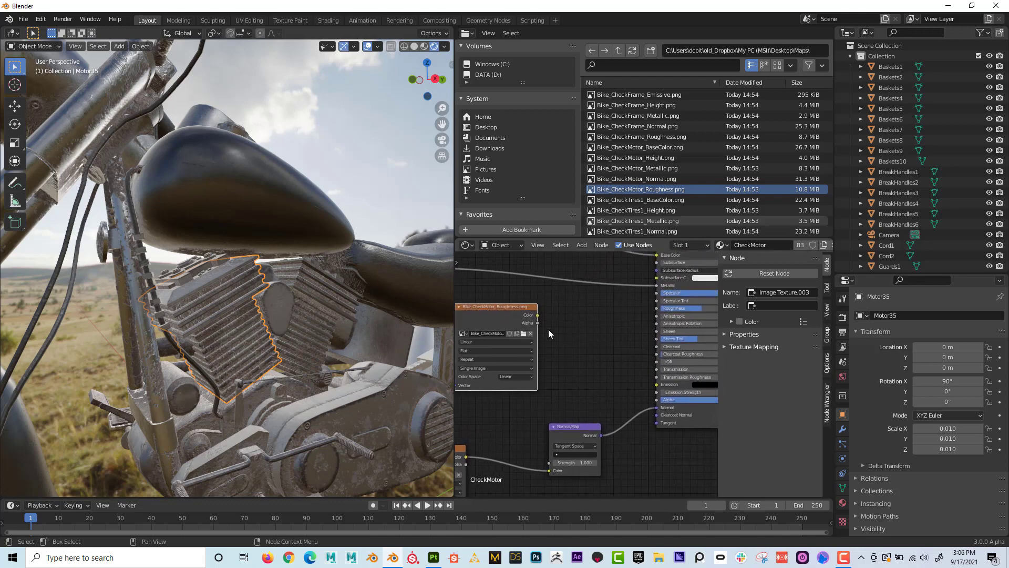
left_click_drag(537, 315, 657, 308)
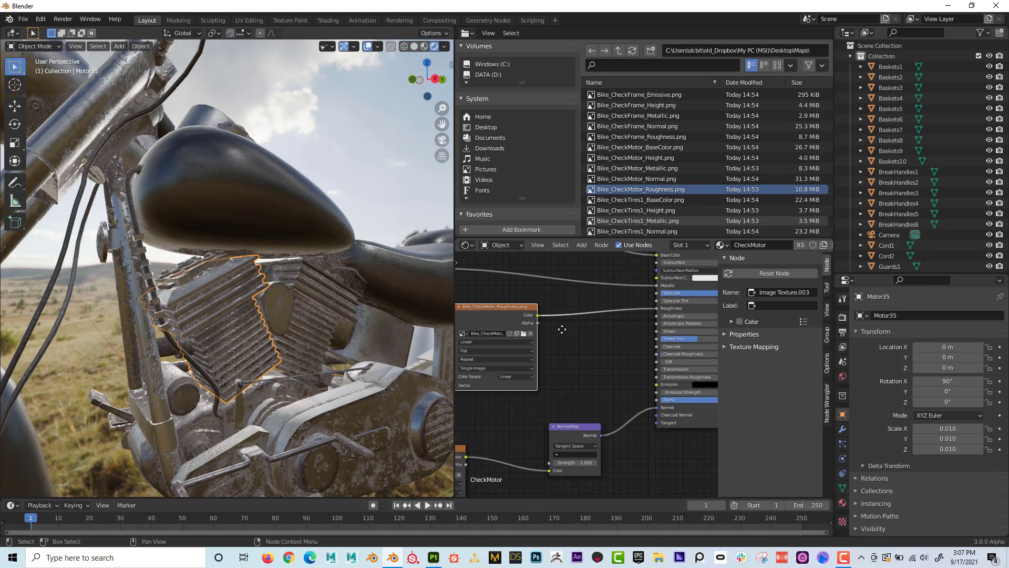
middle_click_drag(562, 329, 580, 339)
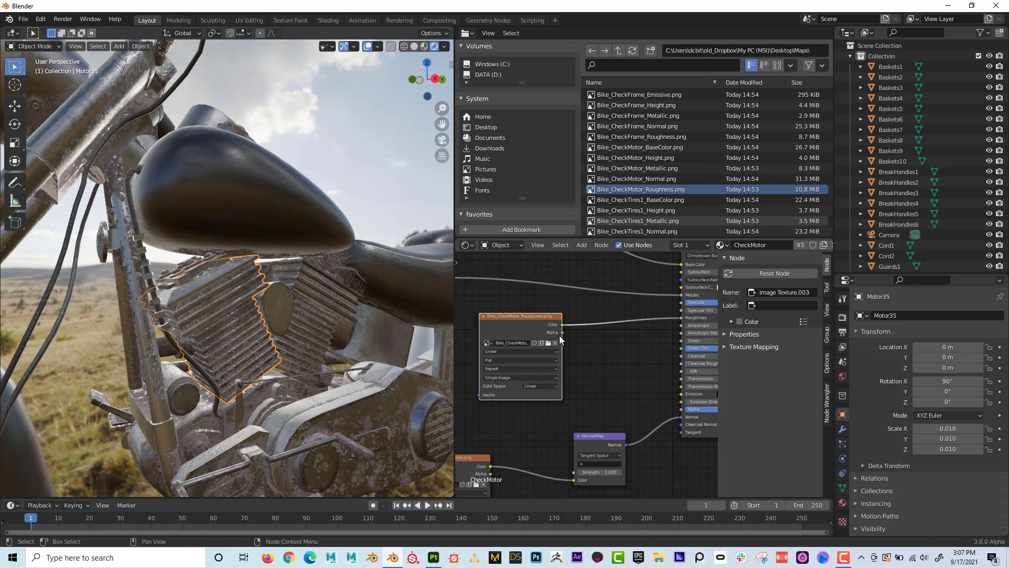
Examine the textured motor on the bike and the layout of the CheckMotor texture nodes
scroll(598, 326, "down", 2)
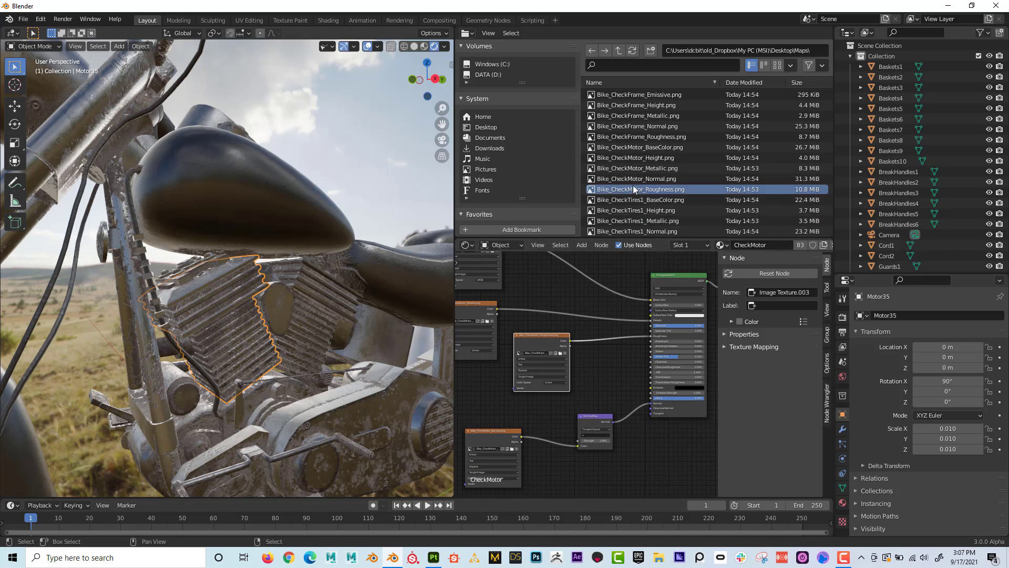
middle_click_drag(569, 275, 587, 300)
middle_click_drag(514, 329, 507, 269)
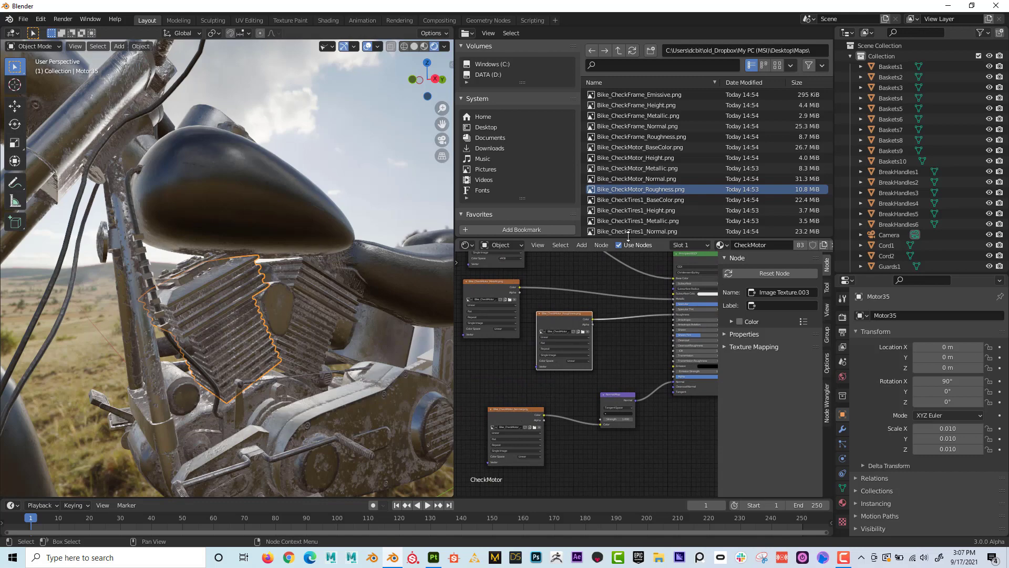
scroll(314, 355, "down", 5)
mouse_move(313, 355)
middle_mouse_down()
mouse_move(323, 351)
mouse_move(300, 353)
middle_mouse_up()
scroll(323, 351, "up", 3)
scroll(620, 332, "up", 3)
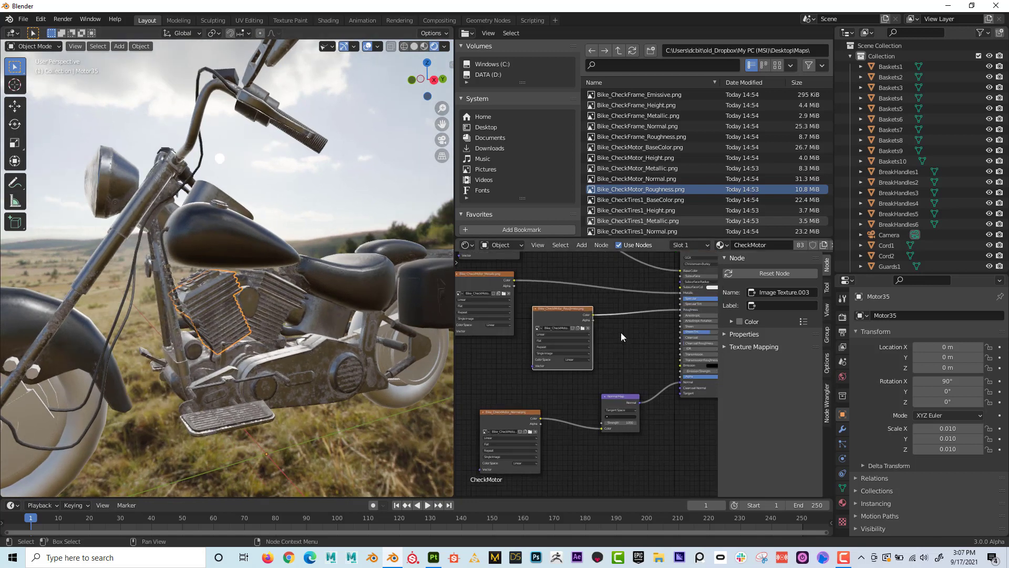
middle_click_drag(624, 334, 664, 334)
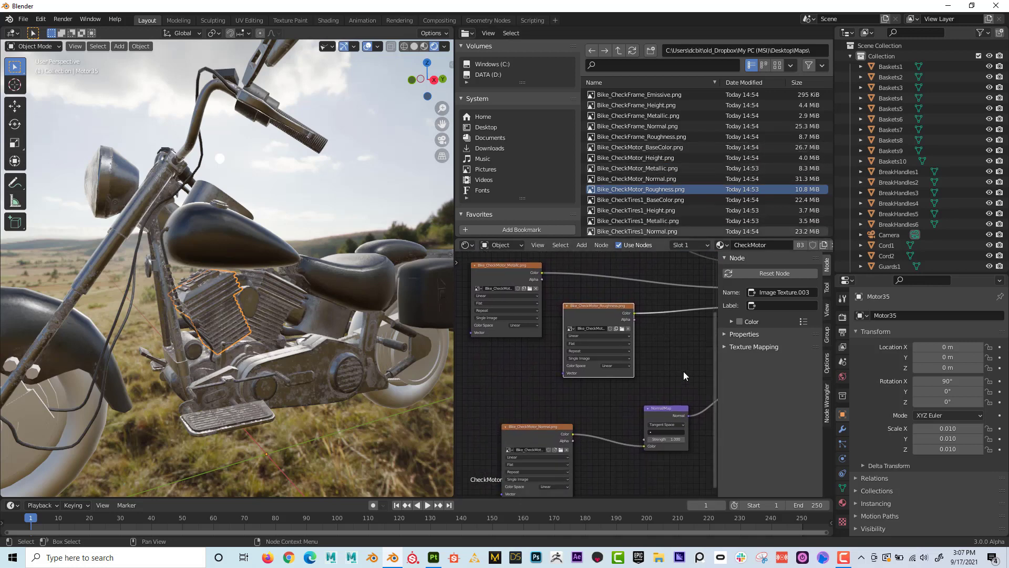
middle_click_drag(682, 377, 661, 392)
scroll(120, 326, "down", 2)
Select the front tire and connect Bike_CheckTires1_BaseColor.png to the Base Color of its CheckTires1 material
scroll(128, 328, "down", 3)
middle_click_drag(128, 328, 153, 331)
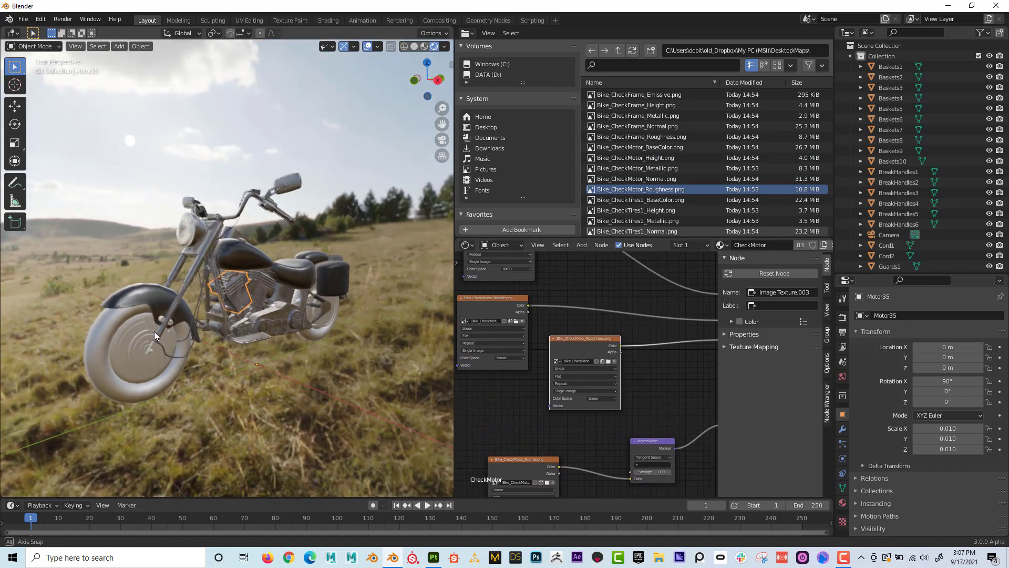
scroll(147, 339, "up", 3)
left_click(37, 354)
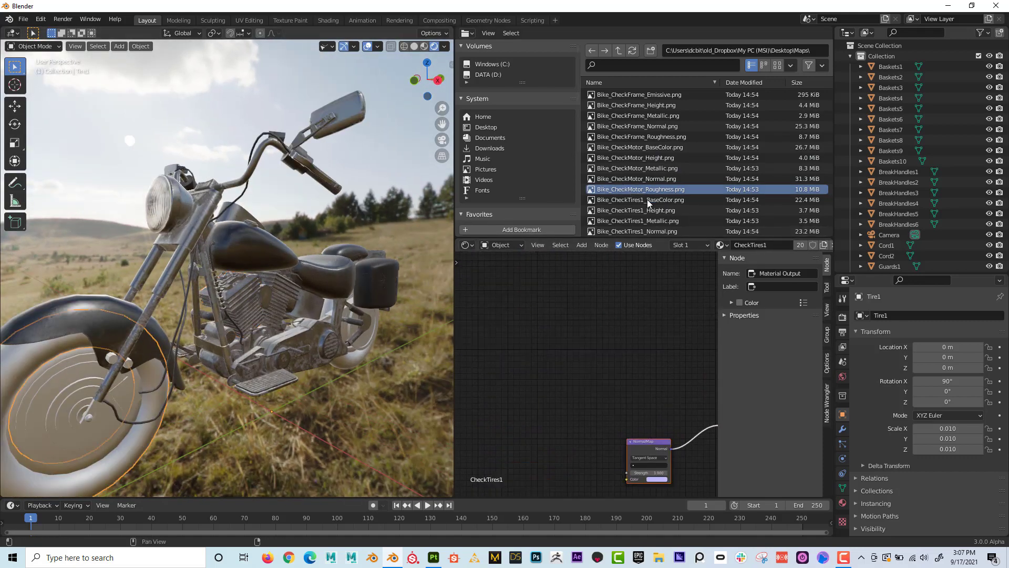
middle_click_drag(642, 367, 504, 368)
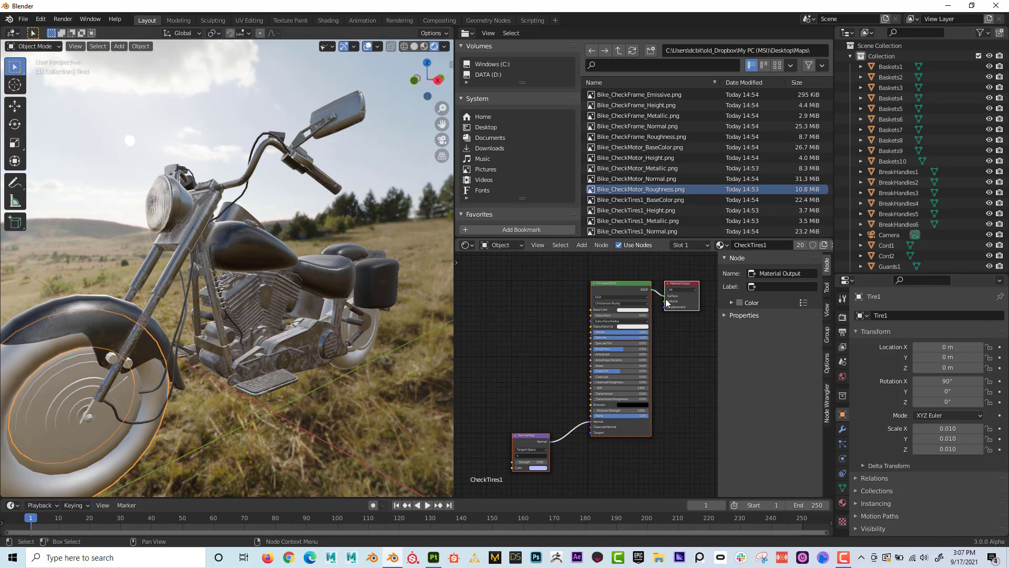
scroll(627, 190, "down", 2)
left_click(621, 159)
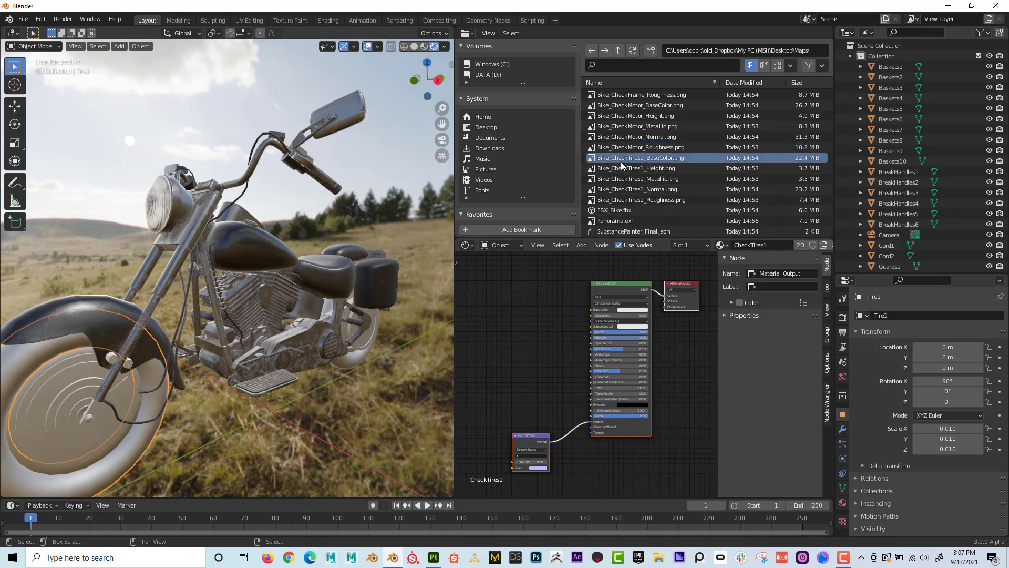
left_click_drag(621, 162, 591, 323)
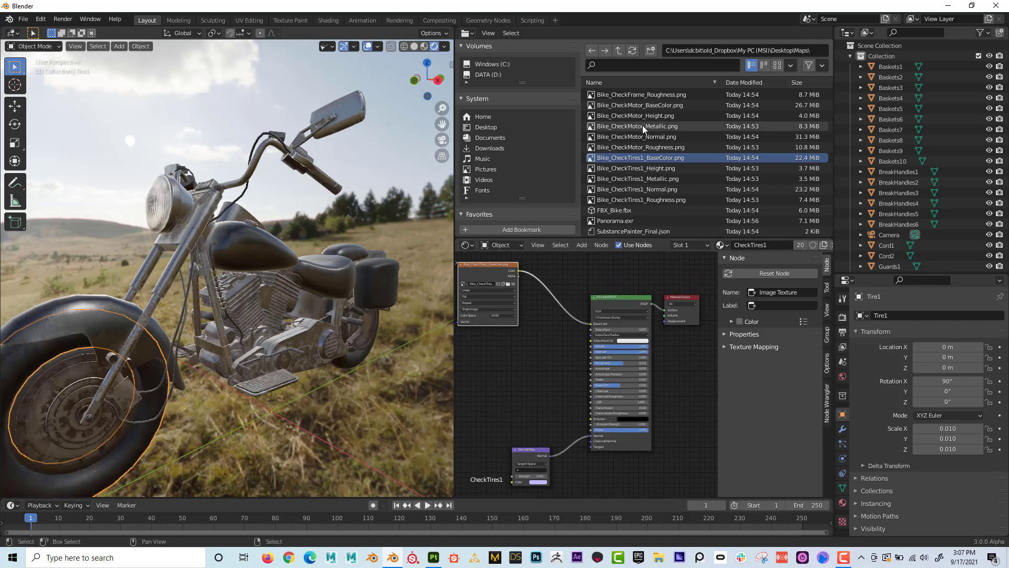
left_click(592, 168)
left_click(592, 179)
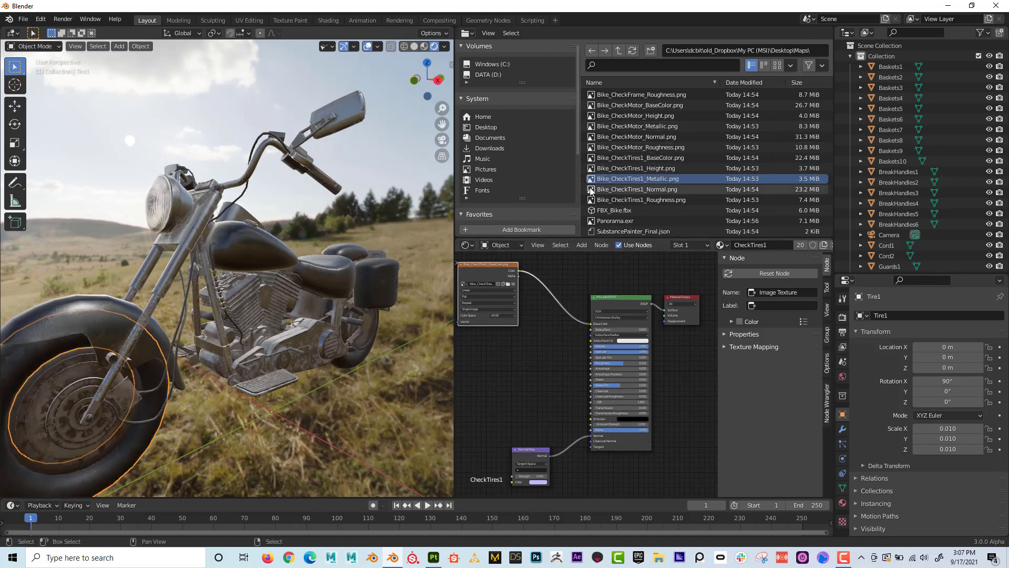
left_click_drag(590, 179, 451, 370)
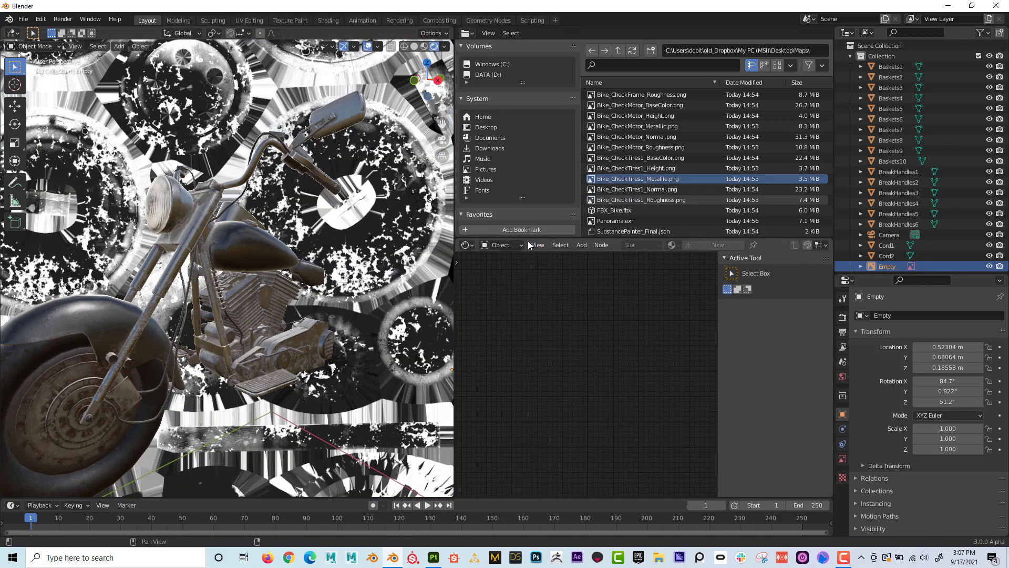
key("ctrl+z")
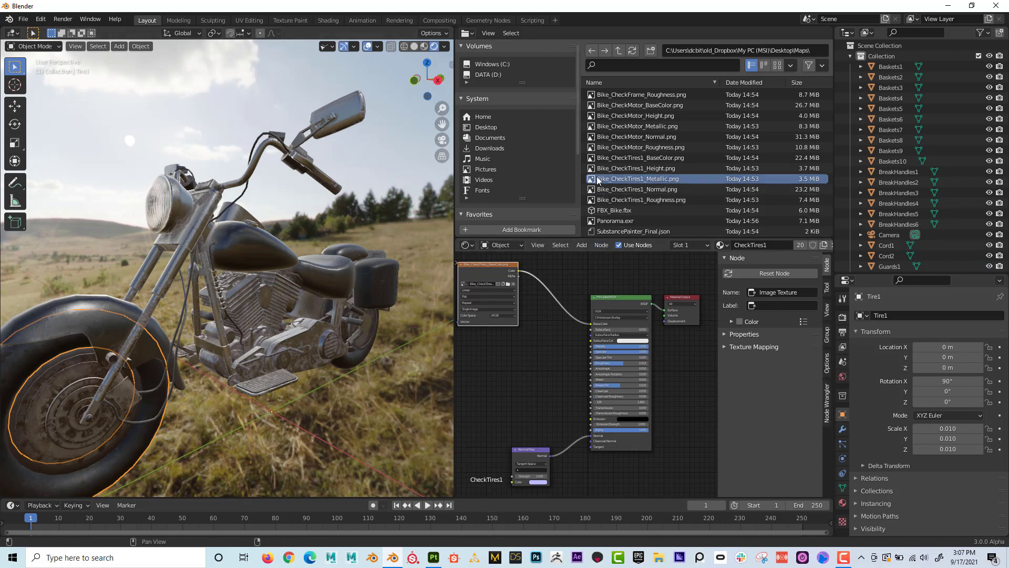
Bring Bike_CheckTires1_Metallic.png into the CheckTires1 material and connect it to the Principled BSDF's Metallic input
left_click_drag(592, 178, 497, 322)
scroll(586, 361, "up", 2)
scroll(538, 325, "down", 3)
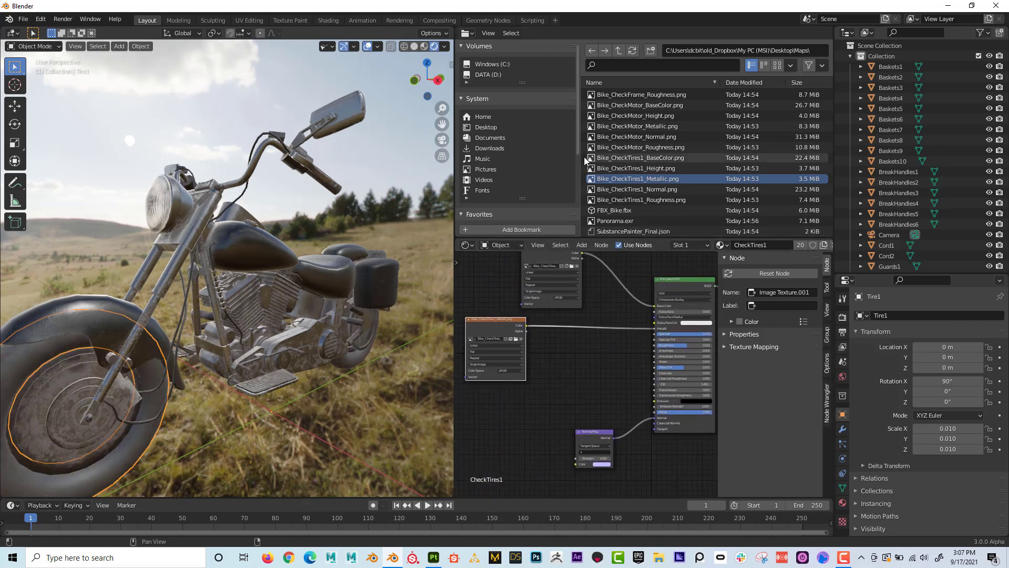
Bring Bike_CheckTires1_Normal.png into the CheckTires1 material and connect it to the Normal Map node's Color input
left_click(591, 190)
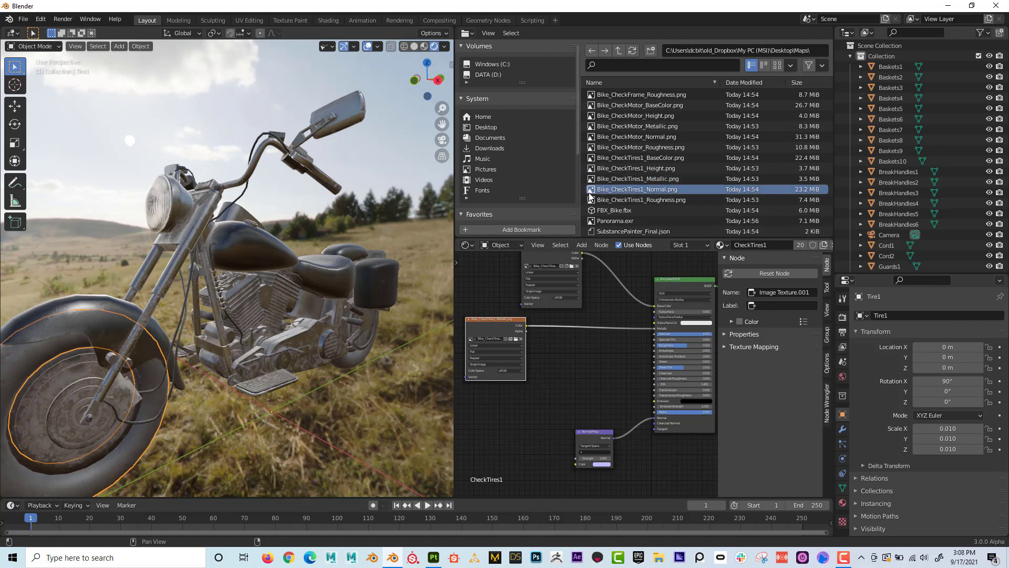
left_click_drag(592, 192, 559, 380)
scroll(591, 351, "up", 4)
middle_click_drag(586, 331, 568, 252)
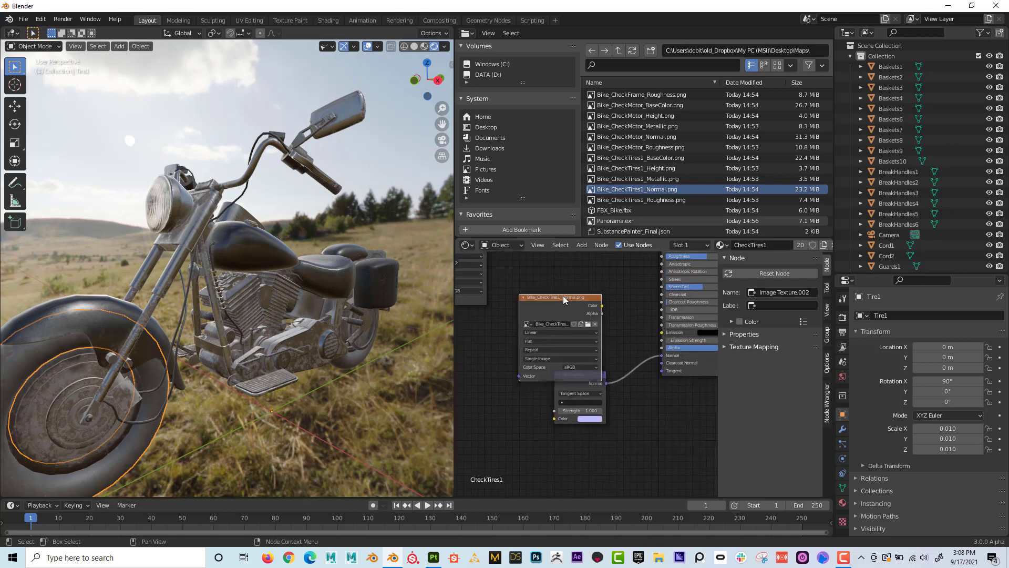
left_click_drag(563, 296, 484, 385)
middle_click_drag(524, 398, 599, 351)
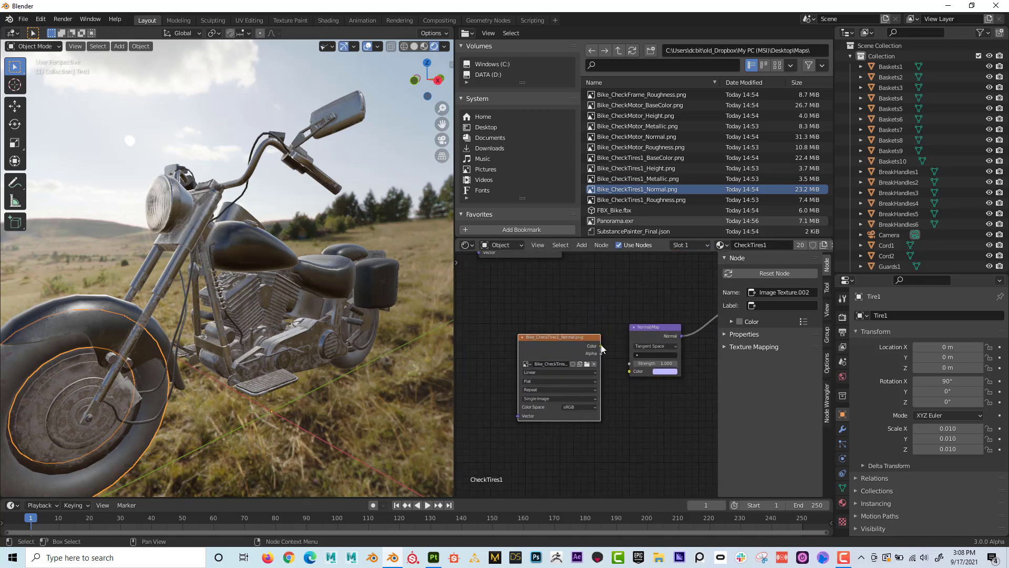
left_click_drag(601, 346, 629, 370)
Set the color space of CheckTires1's normal and metallic textures to Linear
left_click(577, 407)
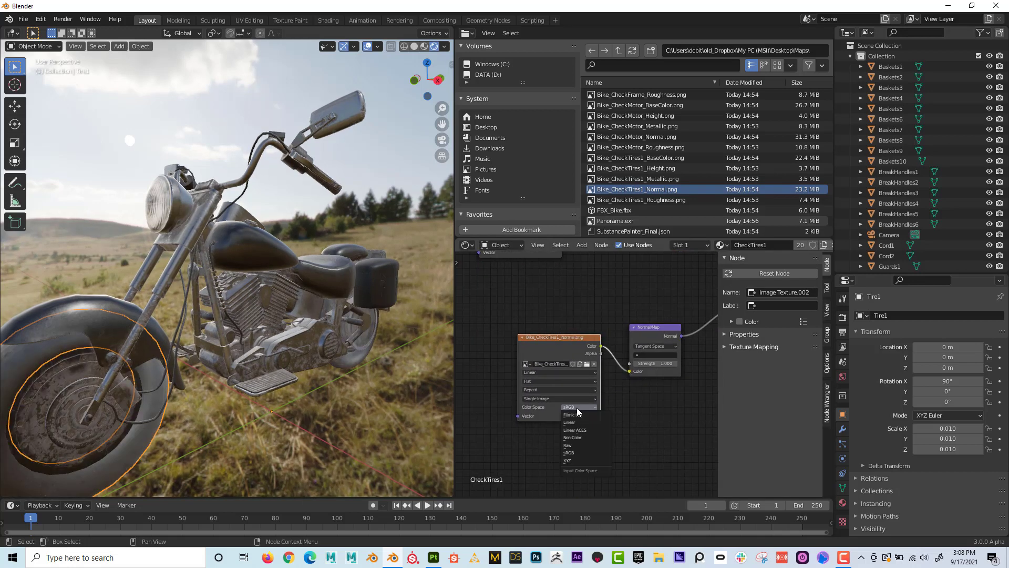
left_click(573, 422)
middle_click_drag(569, 309, 584, 382)
left_click(565, 316)
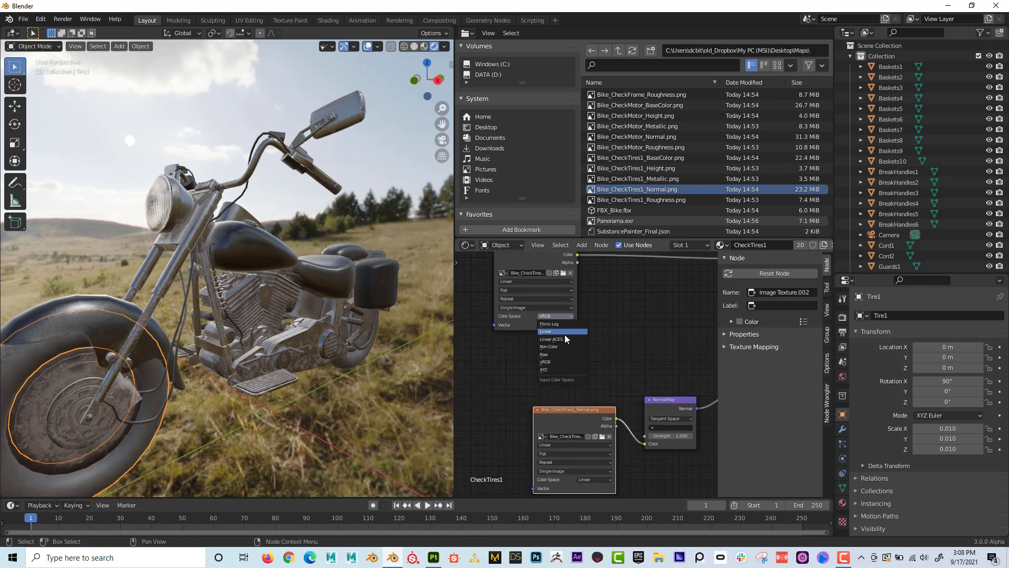
left_click(565, 333)
Connect Bike_CheckTires1_Roughness.png to the Roughness input of CheckTires1's Principled BSDF and set its color space to Linear
middle_click_drag(631, 314, 576, 344)
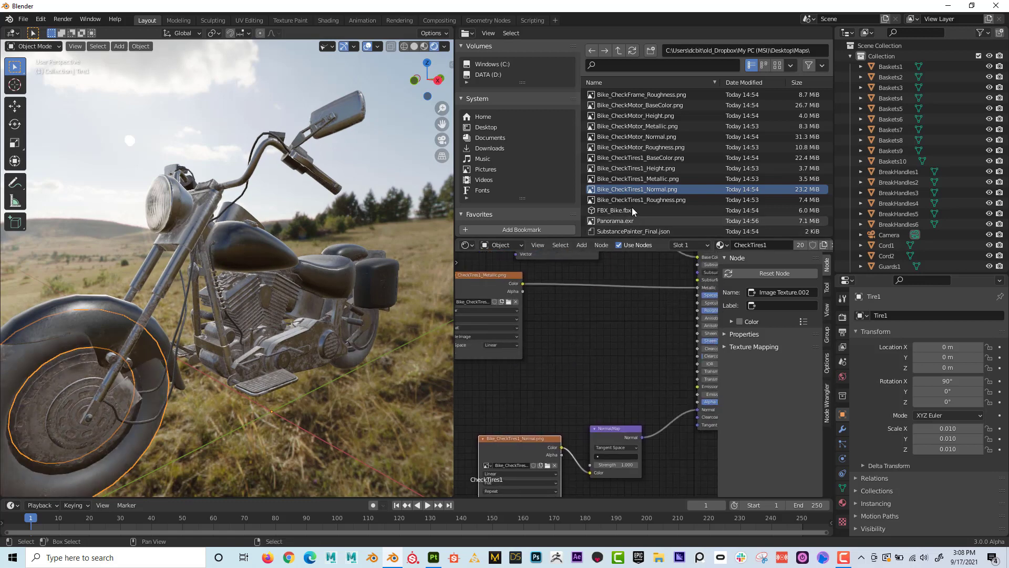
left_click_drag(631, 200, 585, 339)
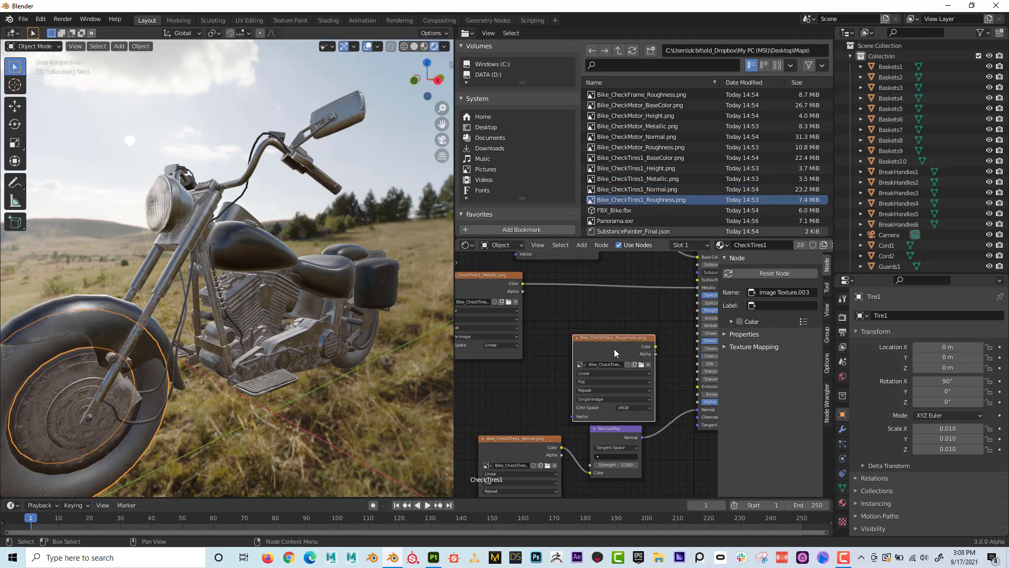
middle_click_drag(613, 317, 554, 296)
left_click_drag(568, 316, 639, 289)
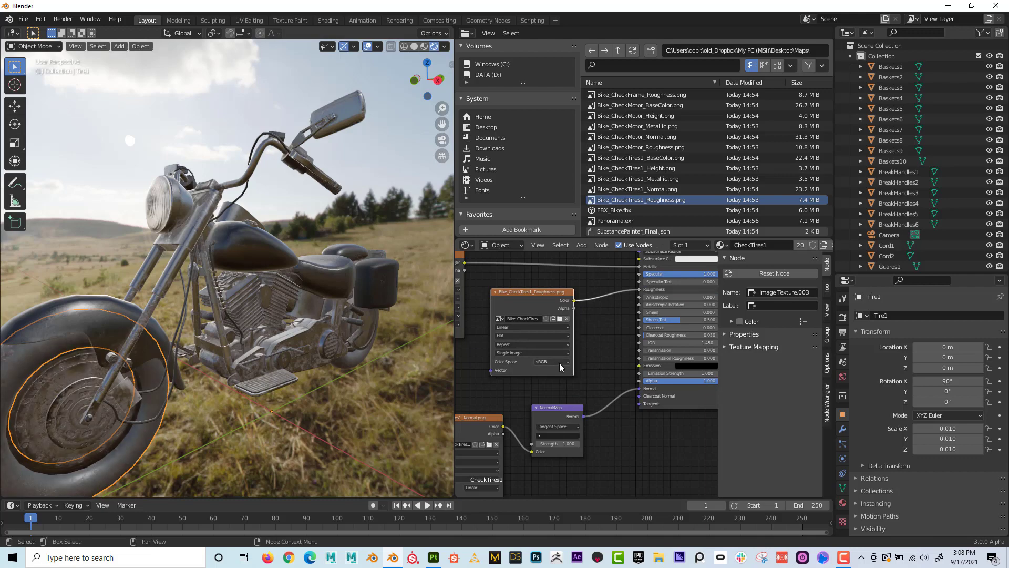
left_click(552, 362)
left_click(559, 377)
scroll(601, 340, "down", 2)
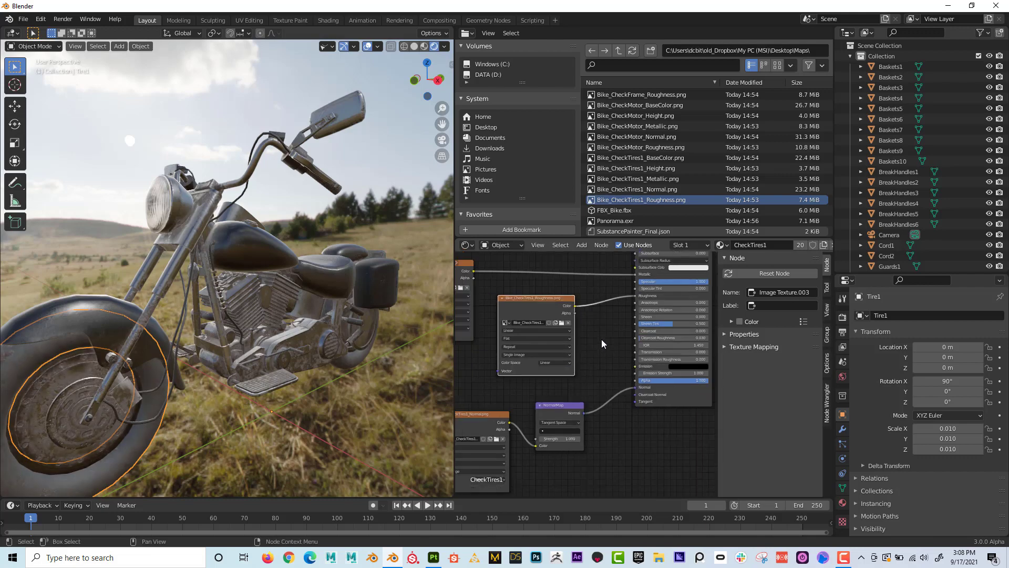
Select the lid of the rear saddlebag to open its CheckBasket material for editing
scroll(604, 339, "down", 1)
middle_click_drag(288, 335, 239, 315)
left_click(305, 330)
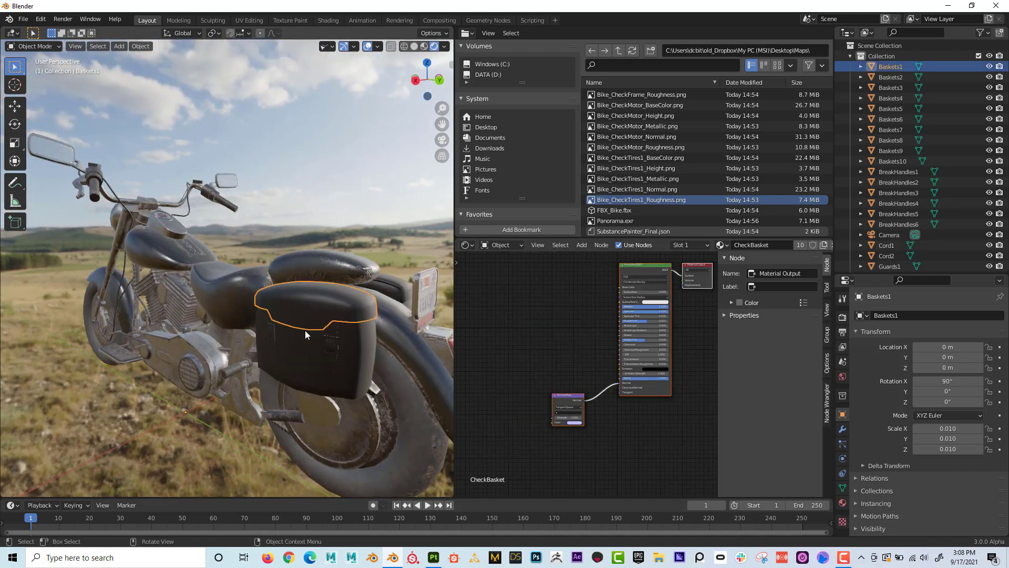
Bring Bike_CheckBasket_BaseColor.png into the CheckBasket material and connect it to the Principled BSDF's Subsurface Color input
middle_click_drag(579, 292, 568, 309)
scroll(643, 185, "up", 5)
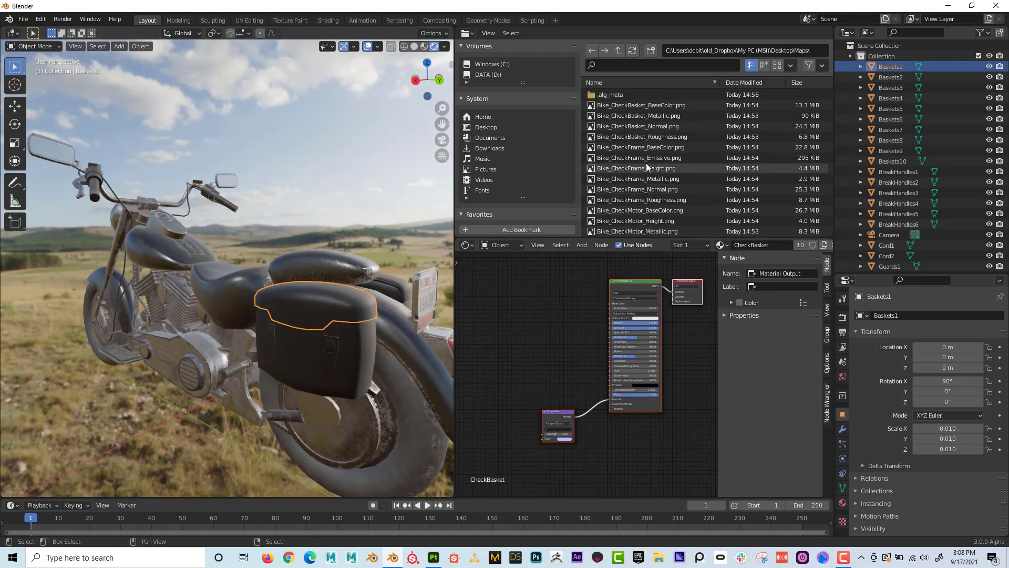
left_click_drag(639, 107, 647, 354)
scroll(513, 282, "up", 3)
scroll(614, 373, "up", 2)
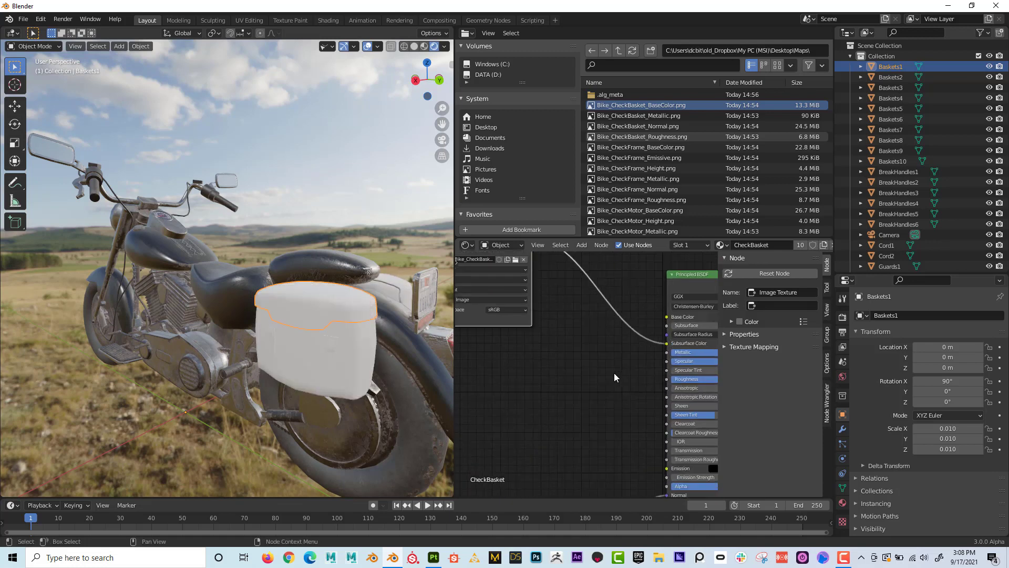
scroll(616, 377, "down", 3)
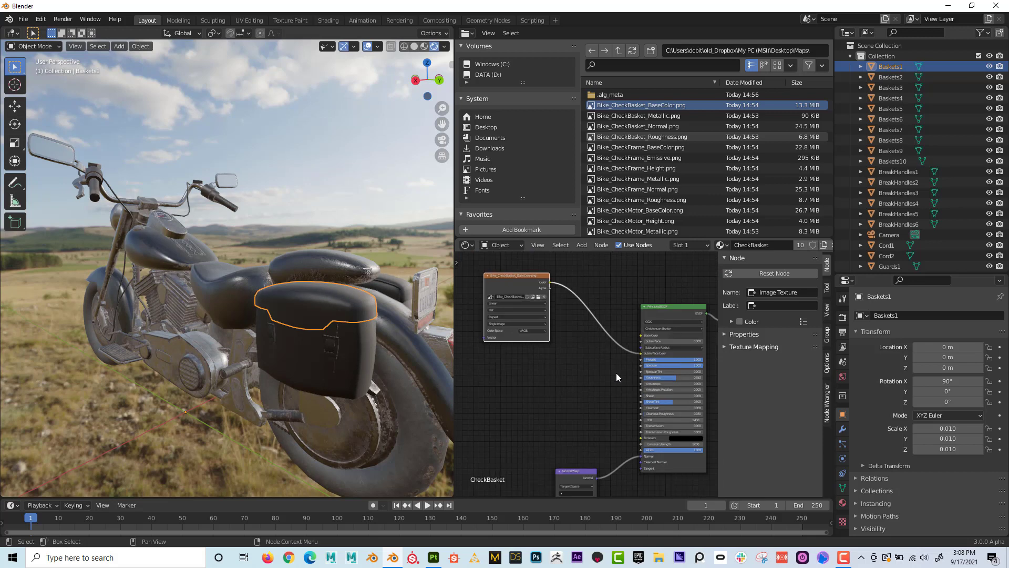
Bring Bike_CheckBasket_Metallic.png into the CheckBasket material and connect it to the Principled BSDF's Metallic input
mouse_move(591, 116)
left_mouse_down()
mouse_move(535, 397)
mouse_move(501, 390)
mouse_move(534, 390)
mouse_move(504, 357)
mouse_move(642, 373)
mouse_move(655, 358)
left_mouse_up()
scroll(559, 370, "up", 1)
middle_click_drag(576, 397, 603, 327)
scroll(591, 322, "down", 1)
Bring Bike_CheckBasket_Normal.png into the CheckBasket material and connect it to the Normal Map node's Color input
left_click(591, 128)
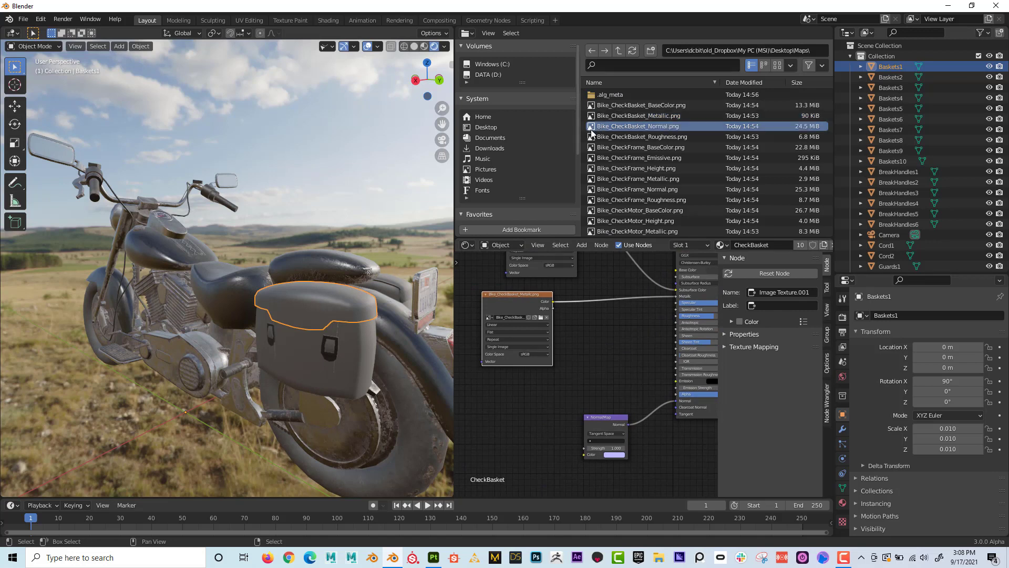
left_click_drag(592, 130, 585, 454)
left_click(544, 422)
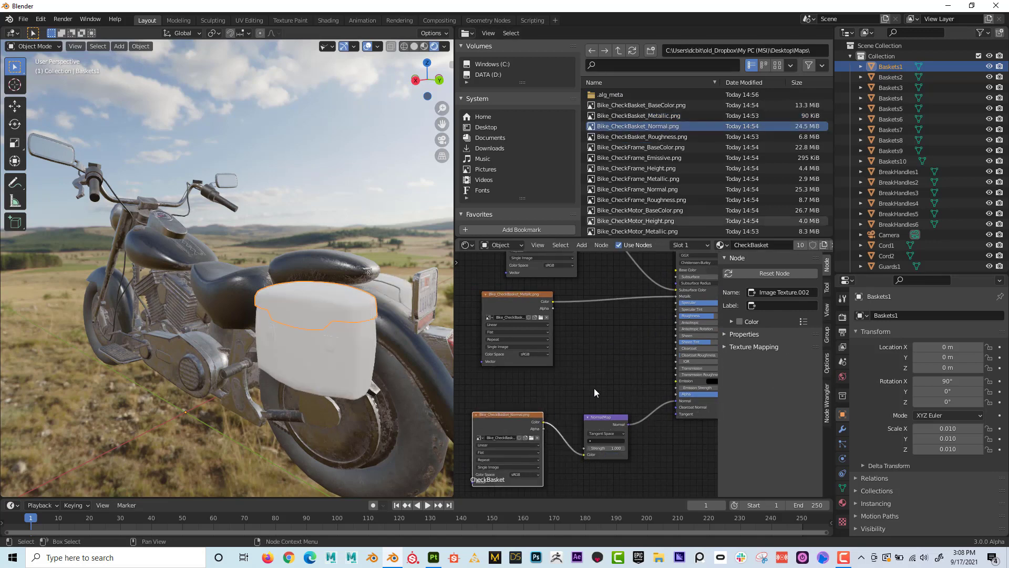
Bring in Bike_CheckBasket_Roughness.png, make room for it beside the metallic texture, and connect it to the Principled BSDF's Roughness input
left_click(592, 137)
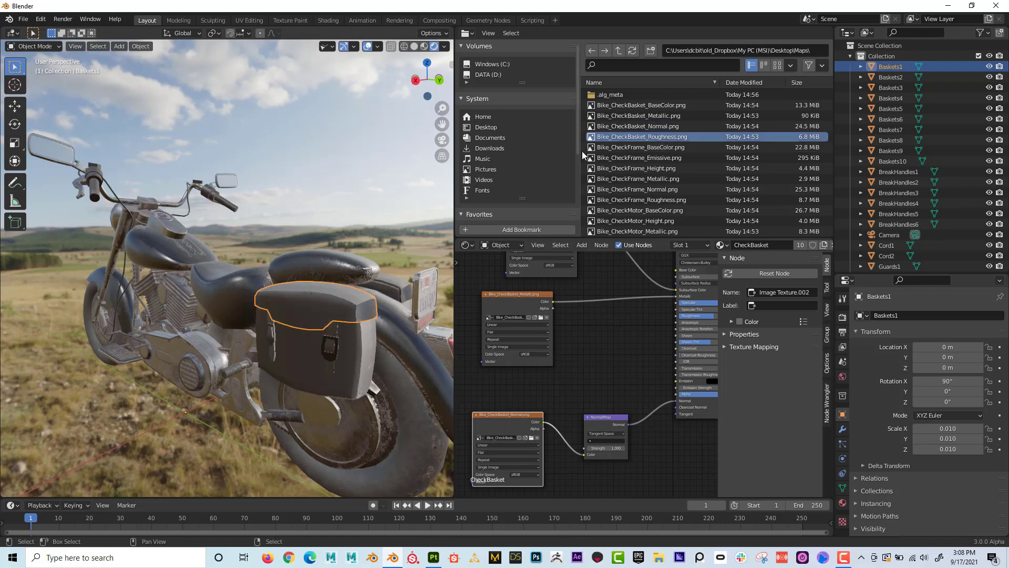
left_click_drag(591, 142, 594, 349)
left_click_drag(523, 294, 484, 286)
left_click_drag(614, 348, 553, 311)
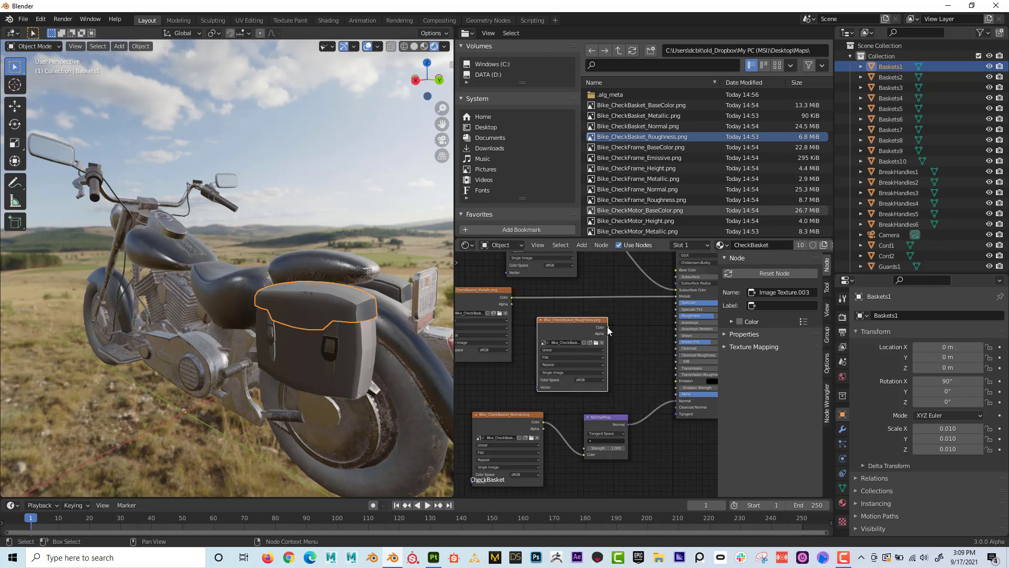
left_click_drag(608, 327, 676, 316)
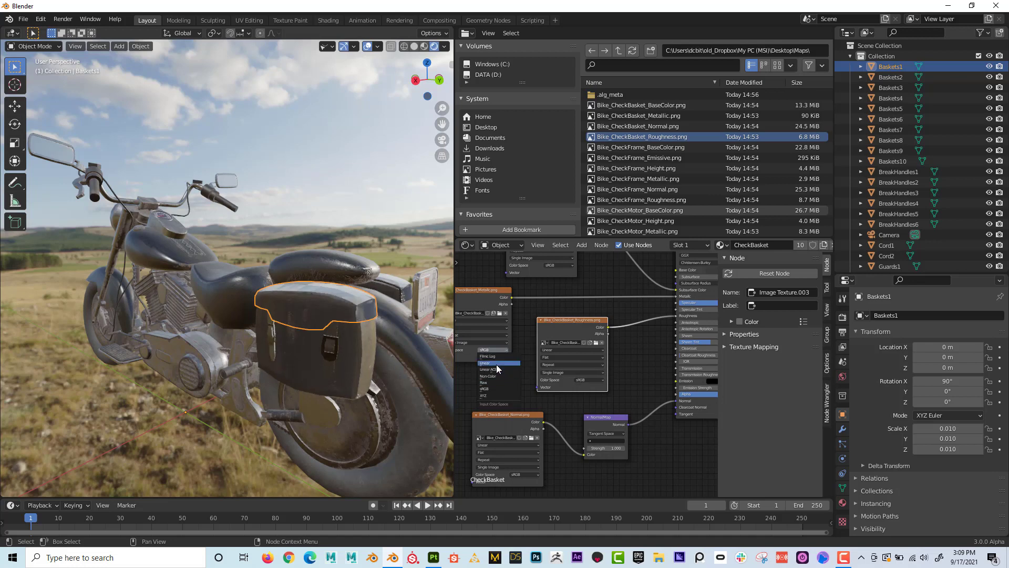
Set the color space of CheckBasket's metallic, roughness and normal textures to Linear
left_click(496, 364)
left_click(593, 380)
left_click(592, 392)
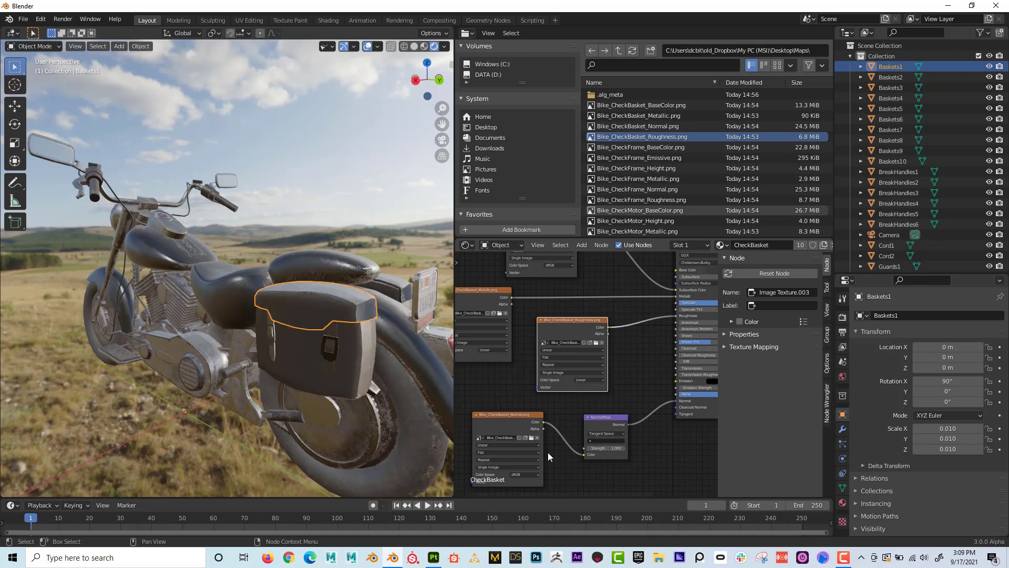
left_click(526, 474)
left_click(528, 487)
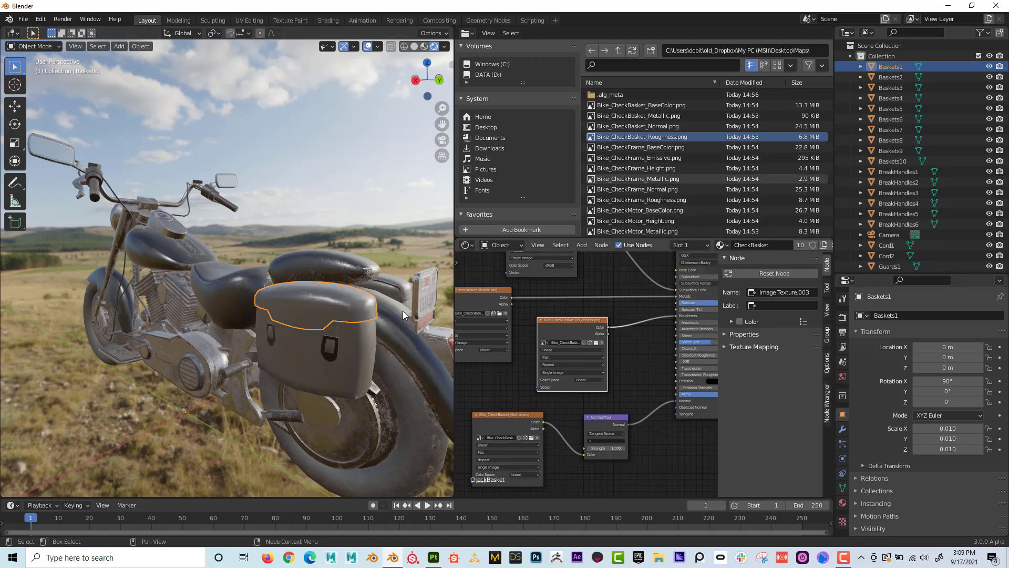
Examine the textured saddlebag on the motorcycle and the connections of the CheckBasket node tree
middle_click_drag(512, 385, 523, 386)
middle_click_drag(282, 382, 322, 359)
scroll(323, 358, "up", 3)
scroll(322, 359, "down", 2)
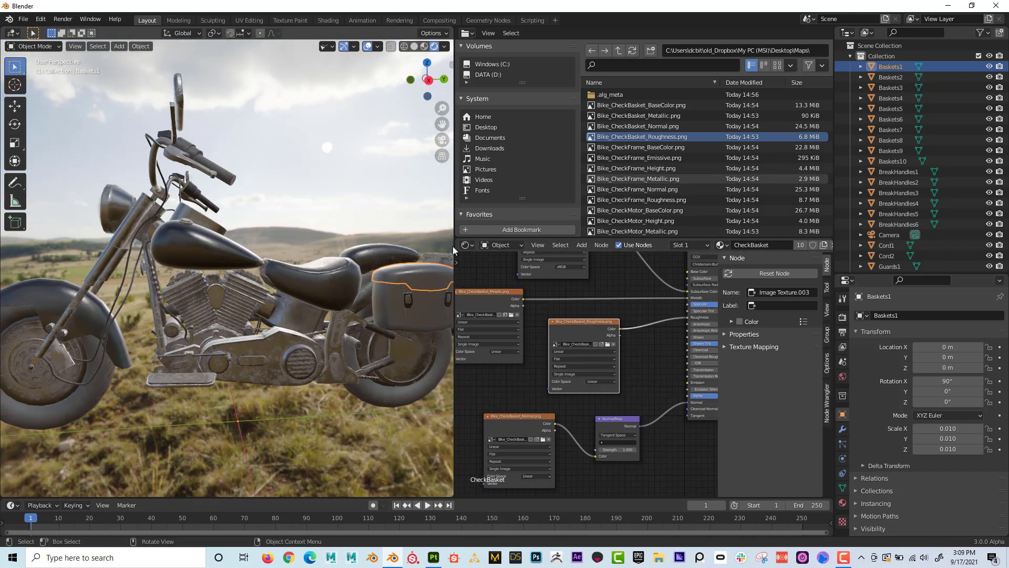
scroll(589, 322, "down", 2)
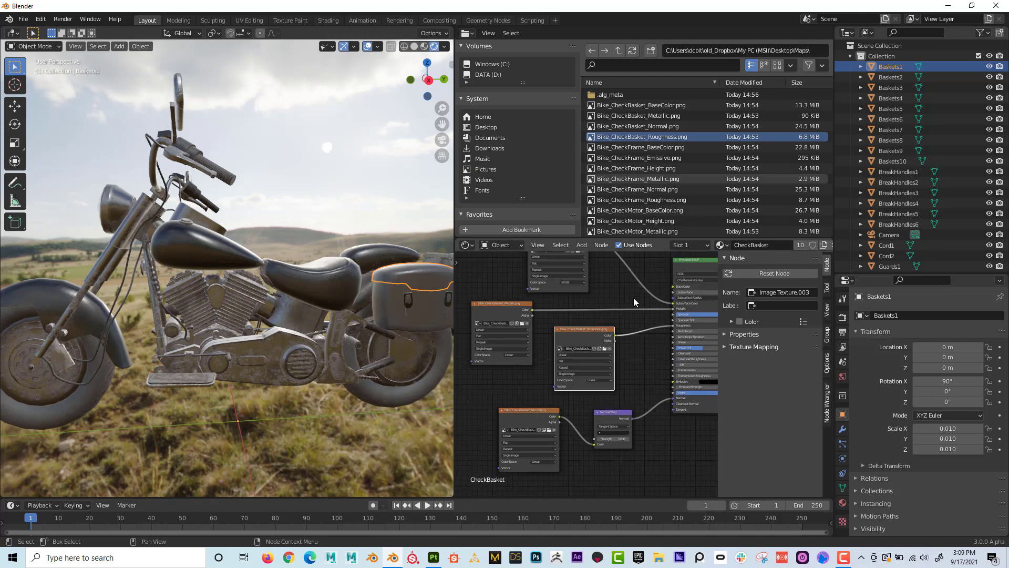
middle_click_drag(633, 298, 606, 322)
scroll(578, 311, "up", 1)
scroll(562, 314, "down", 1)
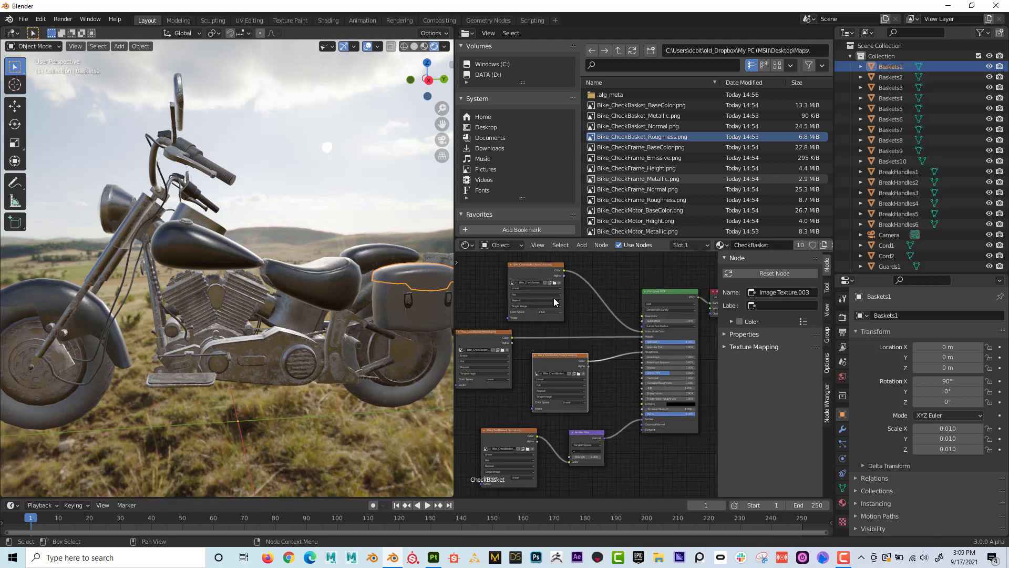
left_click(541, 266)
middle_click_drag(334, 277, 393, 292)
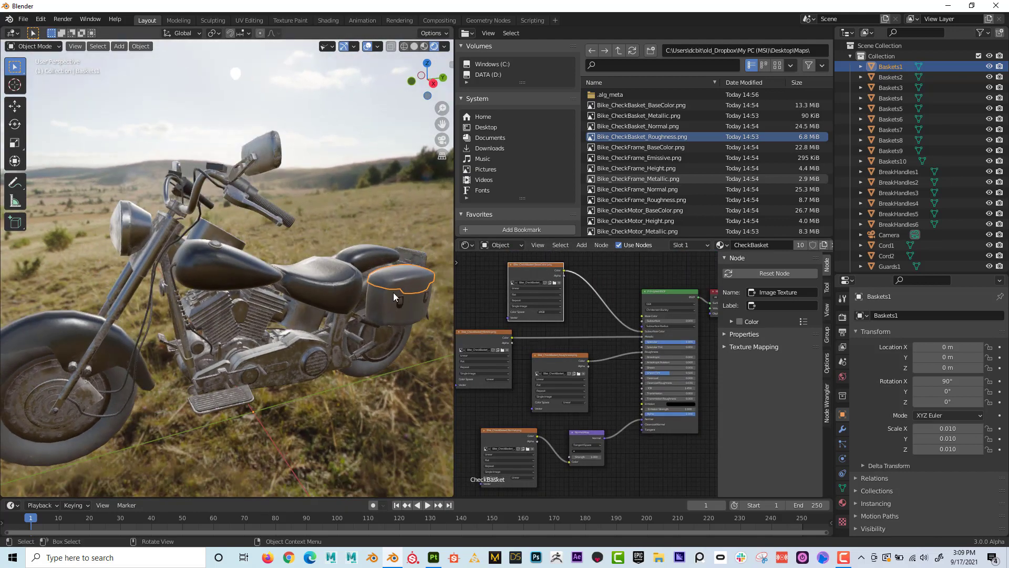
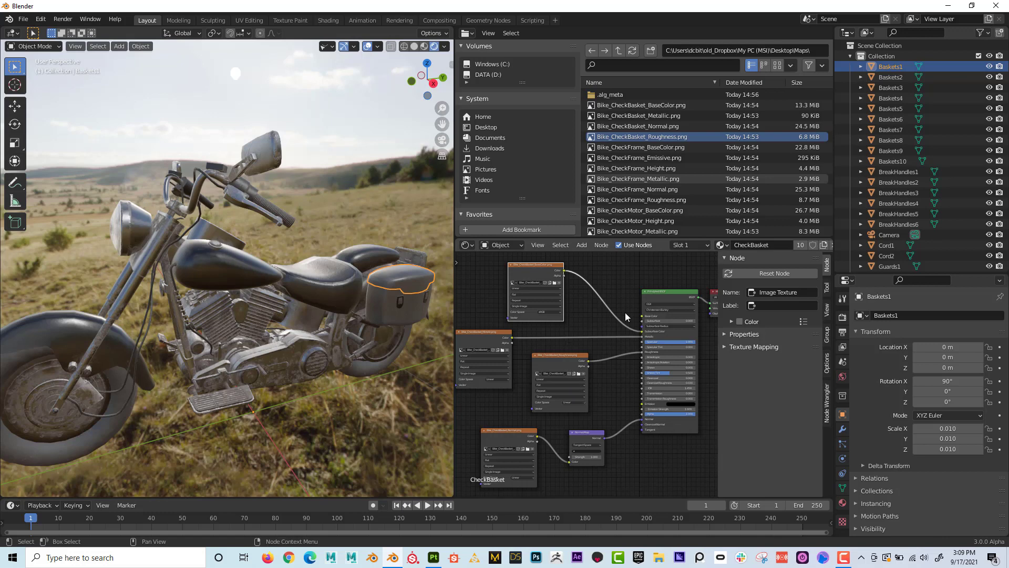
Cut CheckBasket's base color texture from the Subsurface Color input and connect it to Base Color instead
scroll(630, 318, "up", 3)
scroll(600, 353, "up", 2)
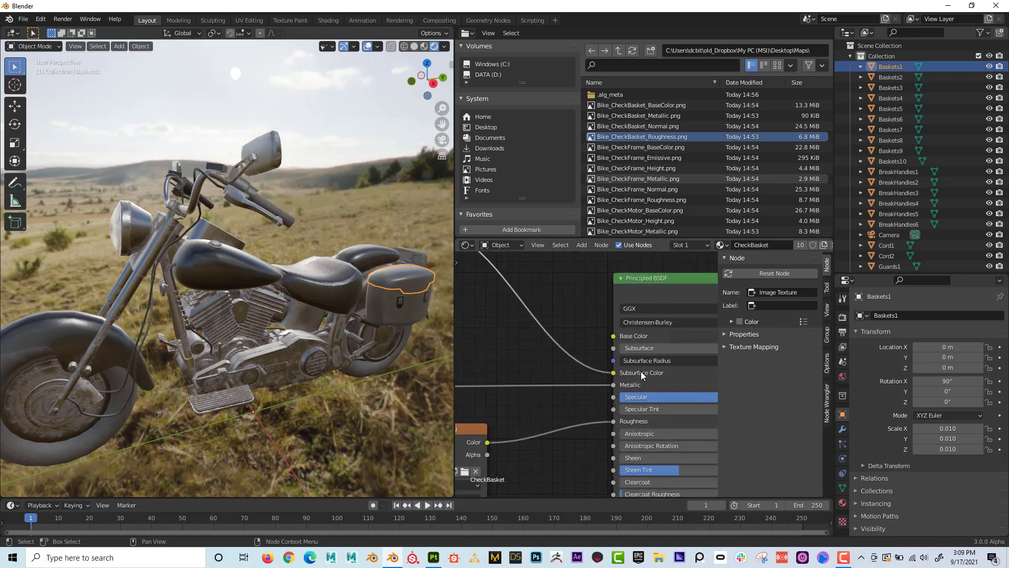
scroll(661, 370, "down", 3)
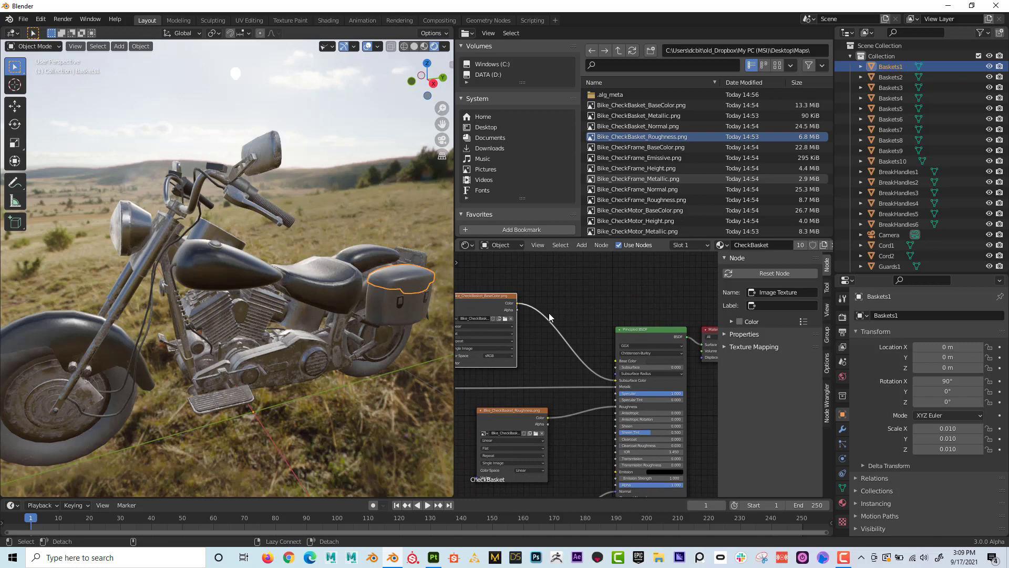
left_click_drag(548, 325, 560, 302, "alt")
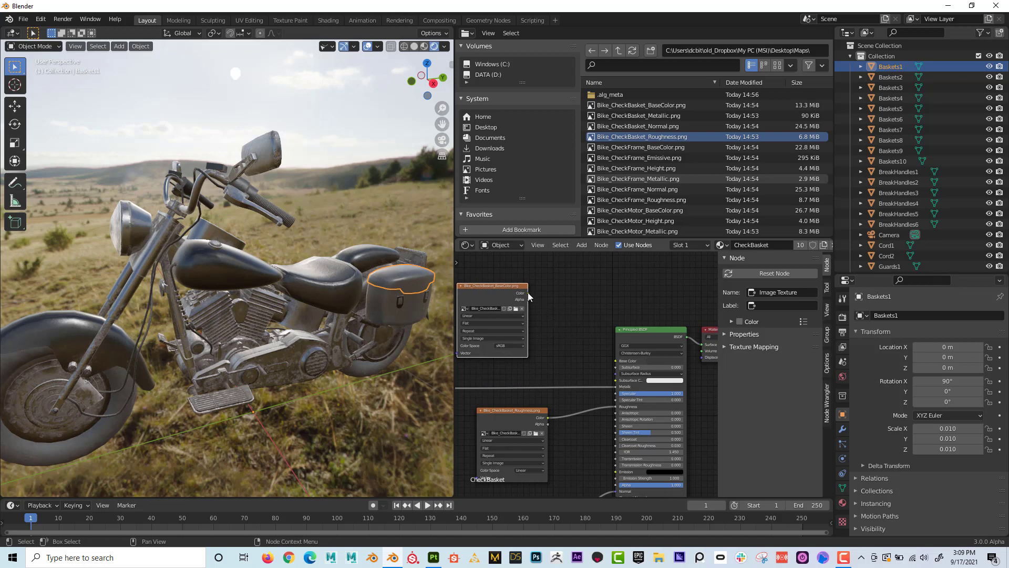
left_click_drag(528, 292, 616, 360)
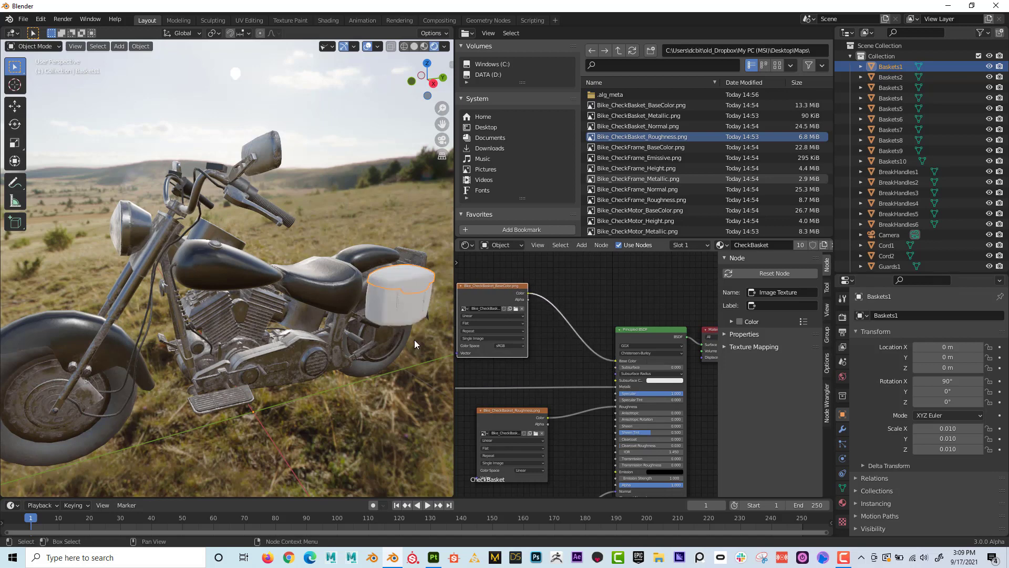
Examine the normal detail on the motorcycle's engine covers up close
middle_click_drag(336, 324, 235, 289)
scroll(286, 301, "up", 3)
scroll(294, 311, "up", 6)
scroll(294, 311, "down", 3)
scroll(582, 345, "up", 6)
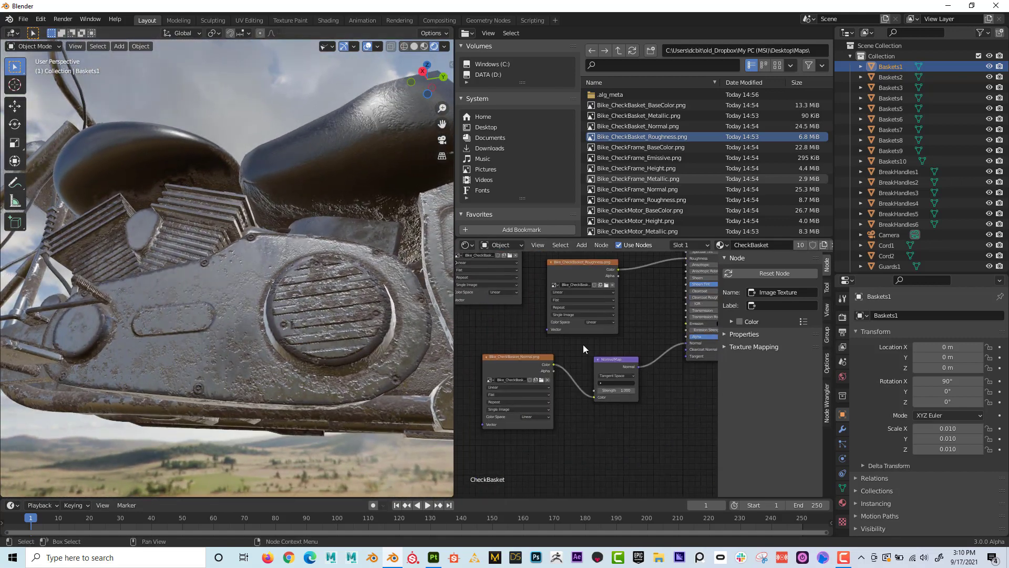
Examine CheckBasket's normal texture connection and the properties of its Normal Map node
scroll(582, 345, "down", 4)
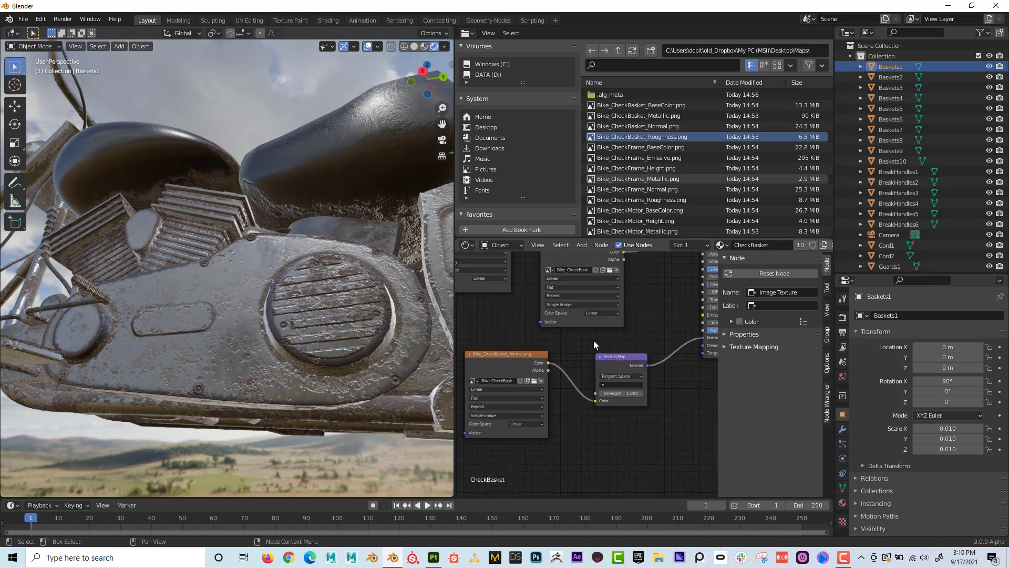
middle_click_drag(594, 340, 581, 336)
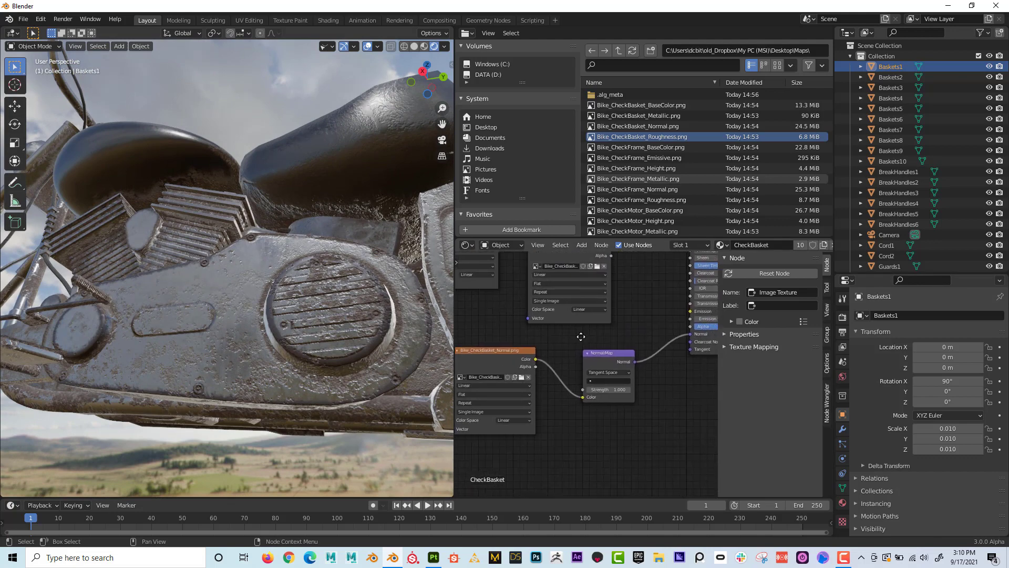
left_click(497, 355)
key("shift+d")
left_click_drag(497, 353, 498, 354)
scroll(610, 341, "down", 7)
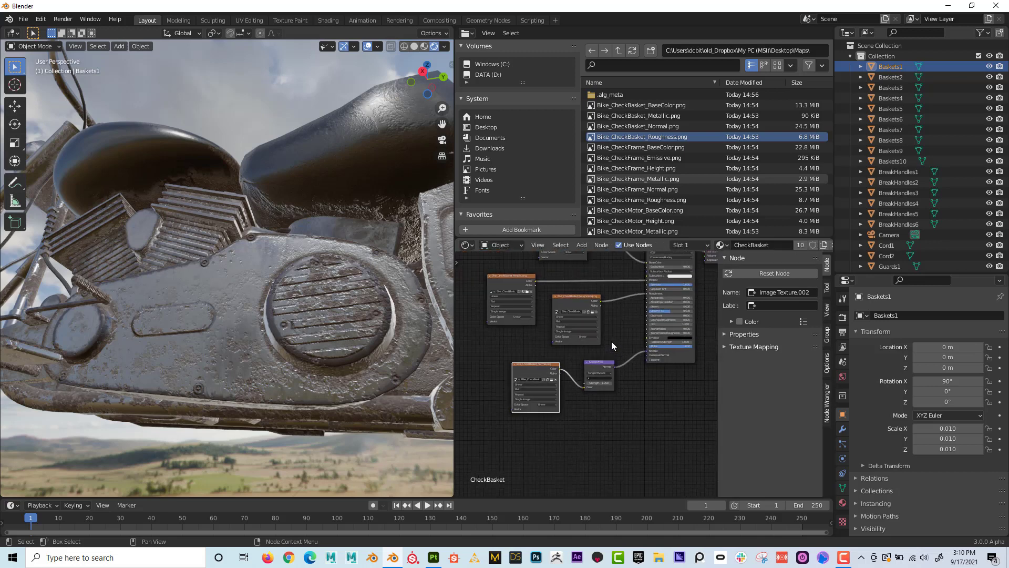
left_click(602, 366)
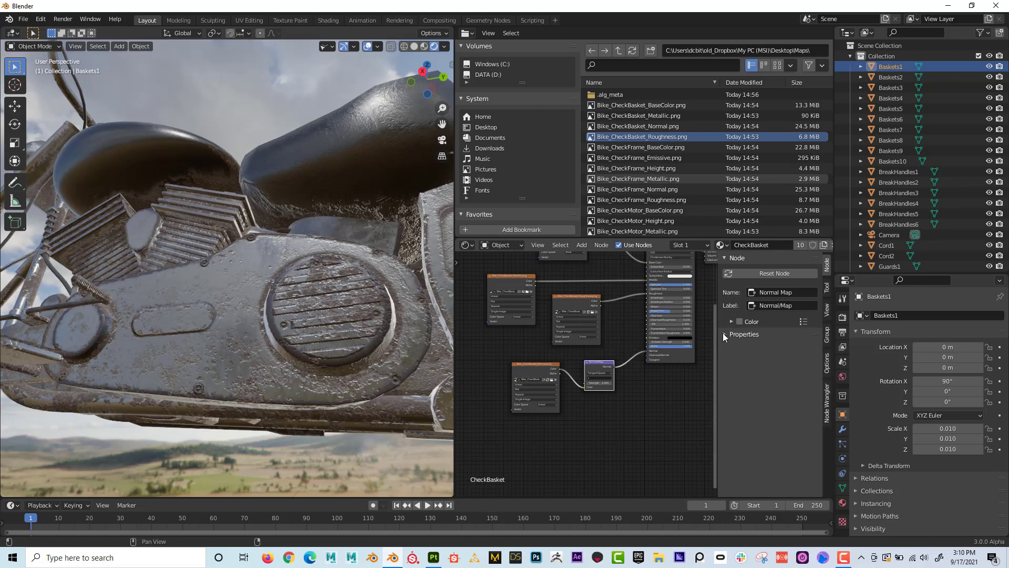
left_click(726, 347)
scroll(634, 389, "down", 1)
middle_click_drag(634, 387, 624, 411)
left_click(732, 321)
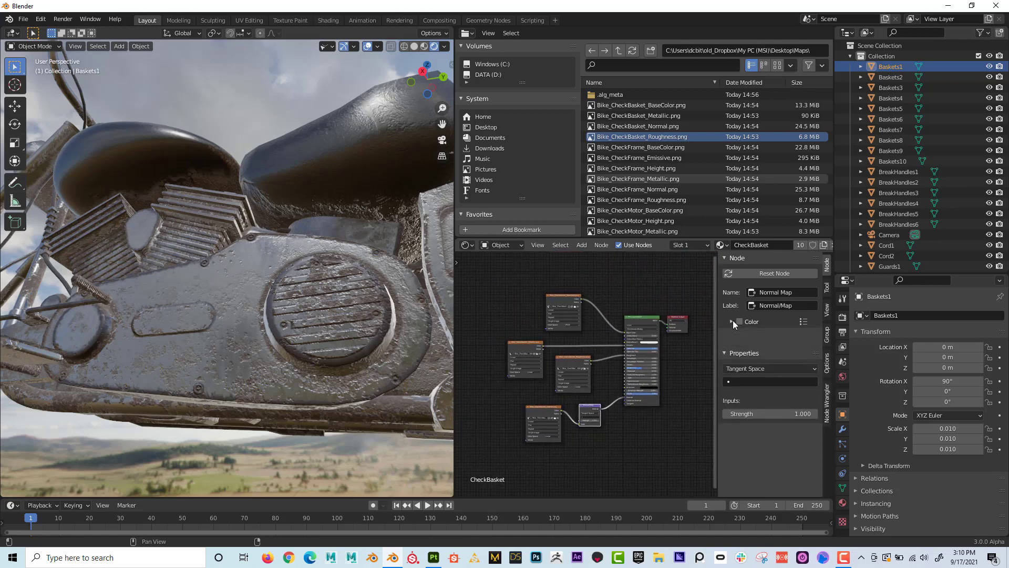
left_click(732, 321)
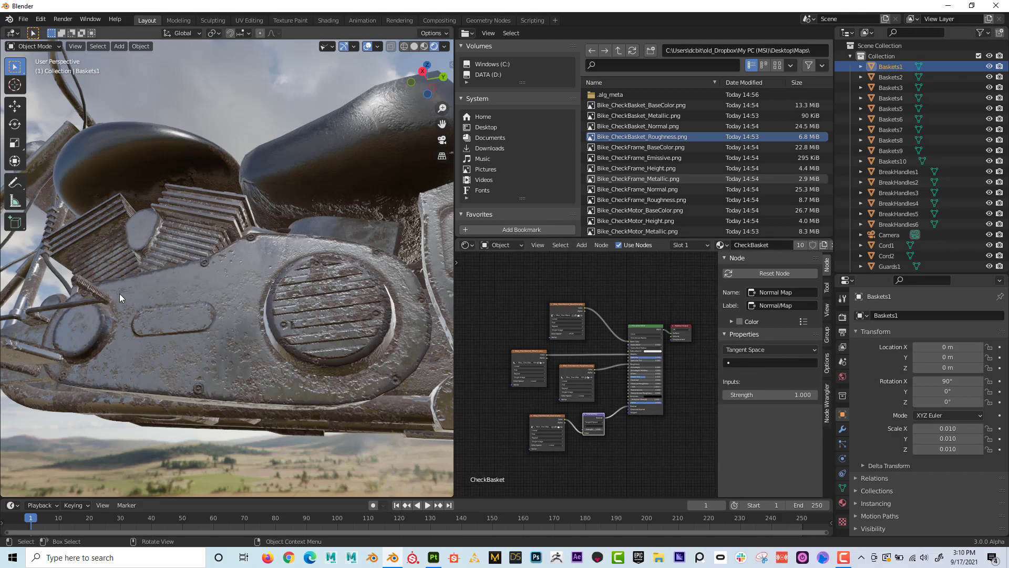
Add a plane mesh under the motorcycle
middle_click_drag(119, 293, 188, 343)
scroll(175, 320, "down", 5)
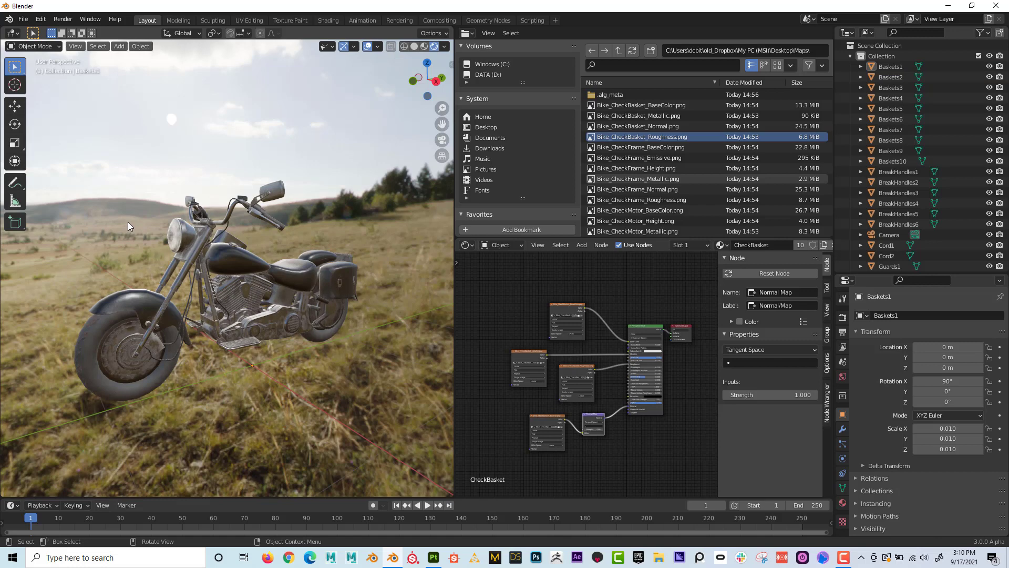
key("shift+a")
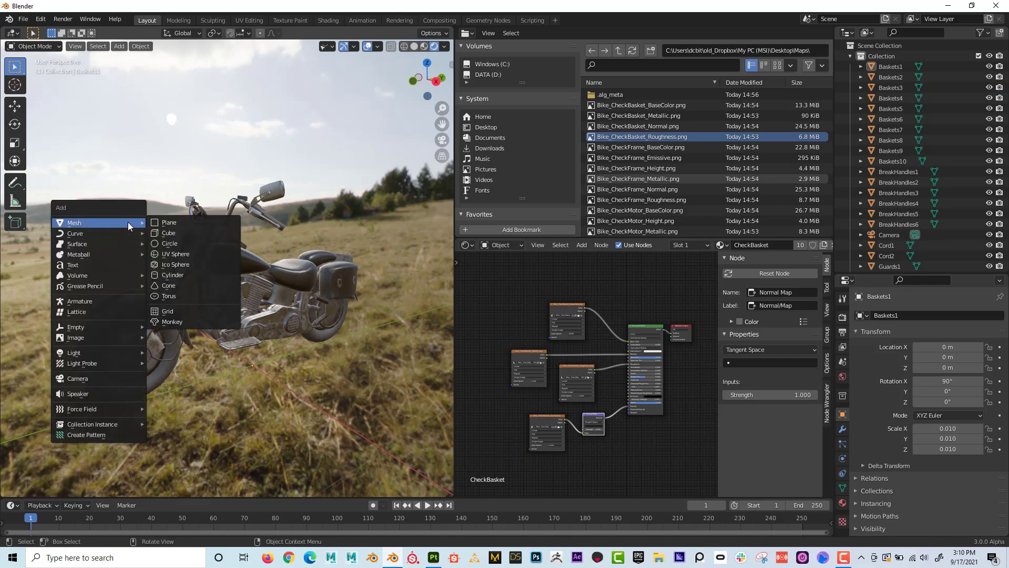
left_click(178, 223)
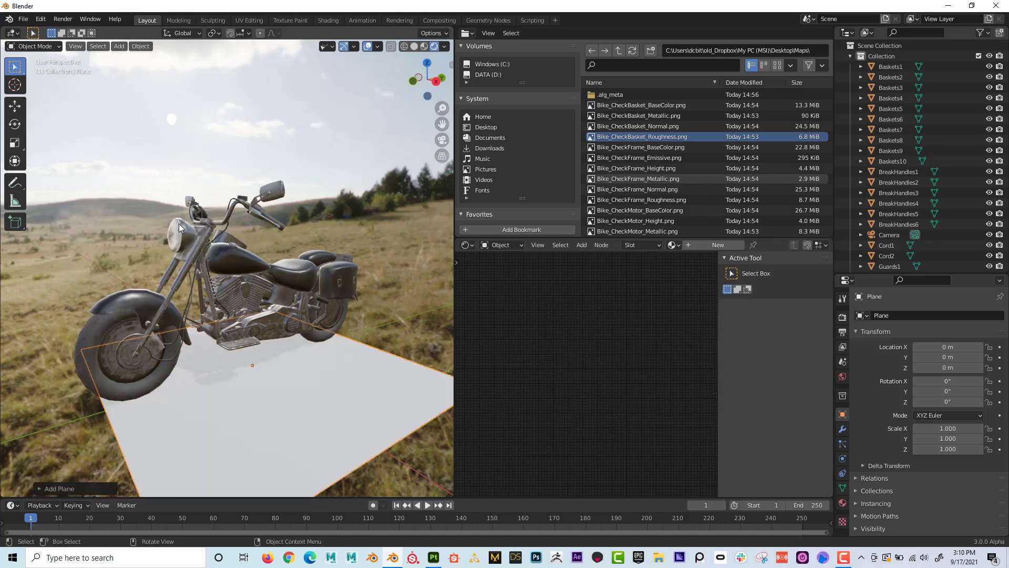
Scale the plane uniformly to about 25.7 so it forms a large ground beneath the motorcycle
scroll(281, 234, "down", 3)
middle_click_drag(283, 234, 303, 242)
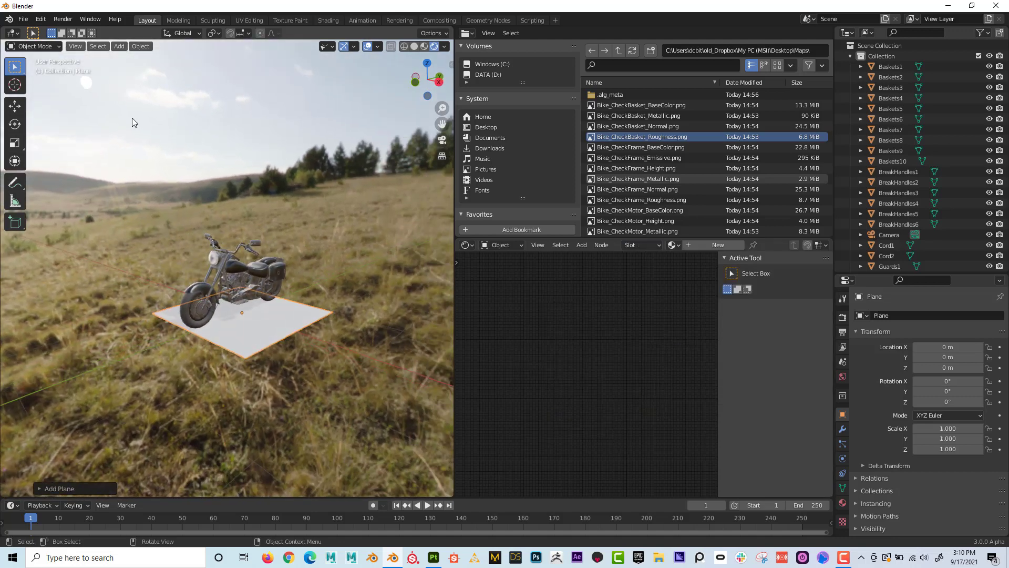
left_click(14, 142)
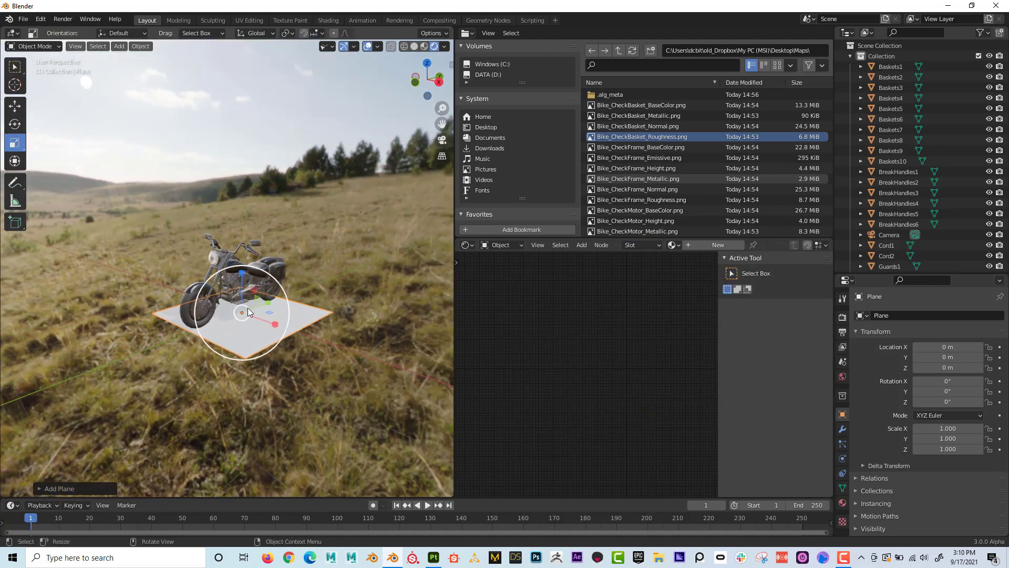
left_click_drag(250, 309, 431, 282)
mouse_move(241, 197)
middle_mouse_down()
mouse_move(204, 200)
mouse_move(276, 190)
mouse_move(166, 176)
mouse_move(235, 190)
middle_mouse_up()
scroll(206, 197, "up", 6)
scroll(323, 181, "down", 1)
middle_click_drag(322, 182, 321, 175)
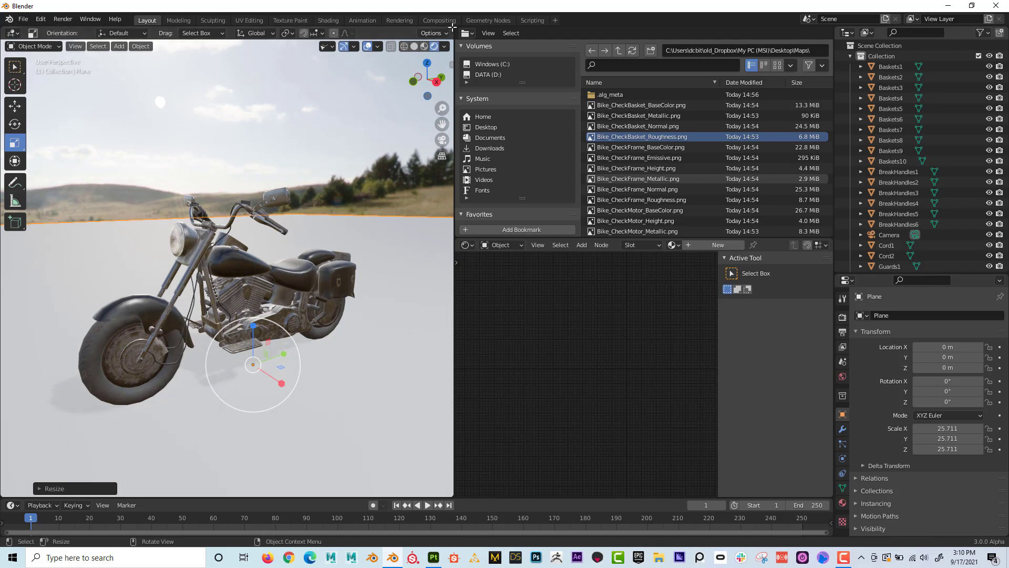
Split the 3D viewport into two stacked views of the motorcycle, with the upper one slightly smaller
left_click_drag(452, 26, 408, 258)
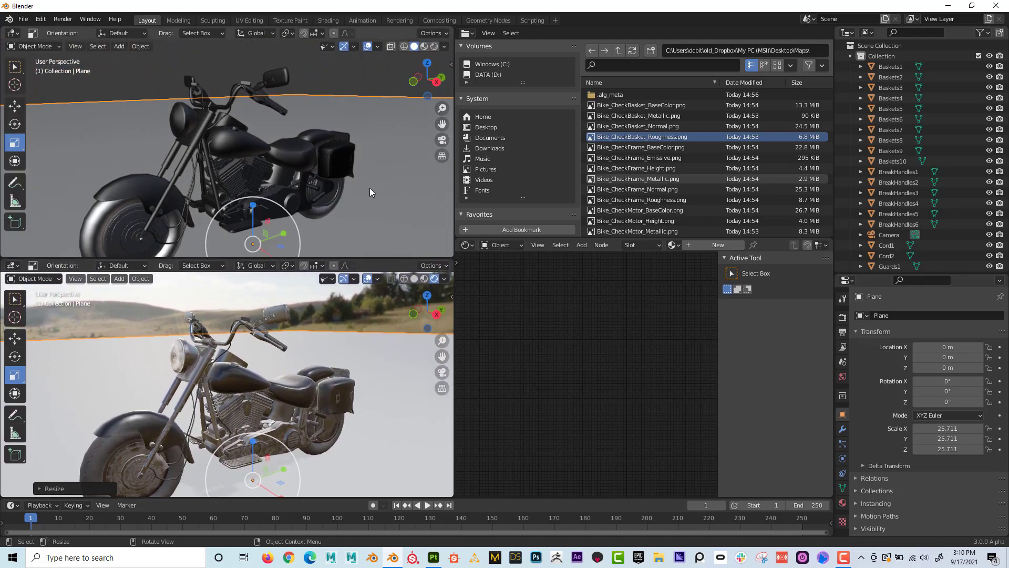
middle_click_drag(370, 188, 360, 184)
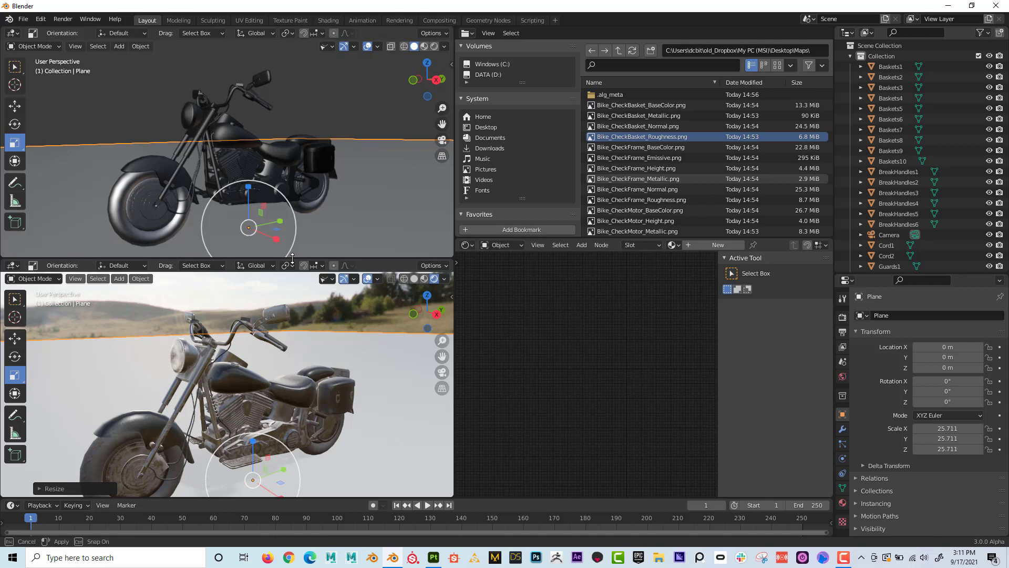
left_click_drag(288, 259, 291, 234)
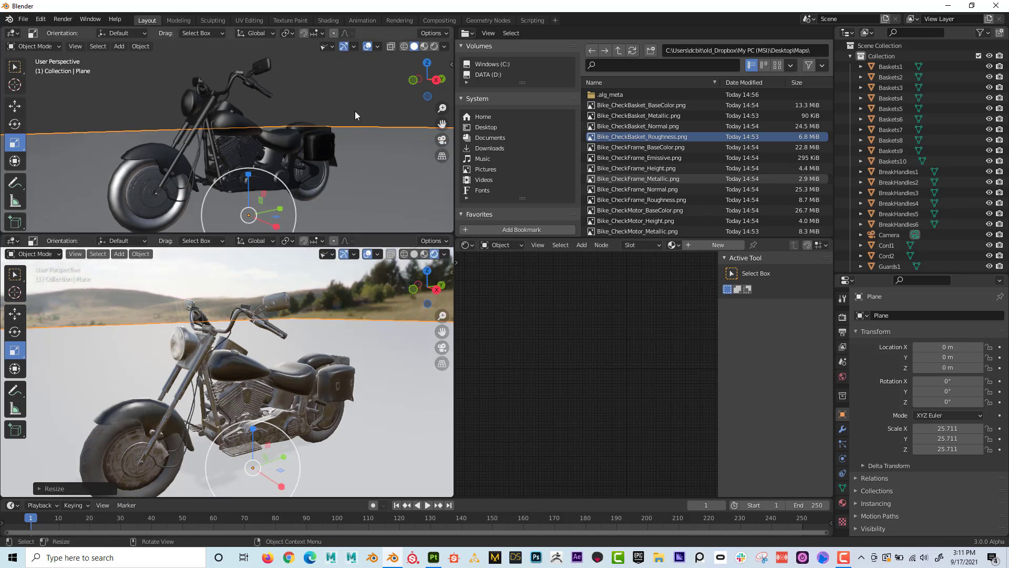
Show the upper viewport in rendered shading and look through the scene camera in the lower viewport
left_click(434, 46)
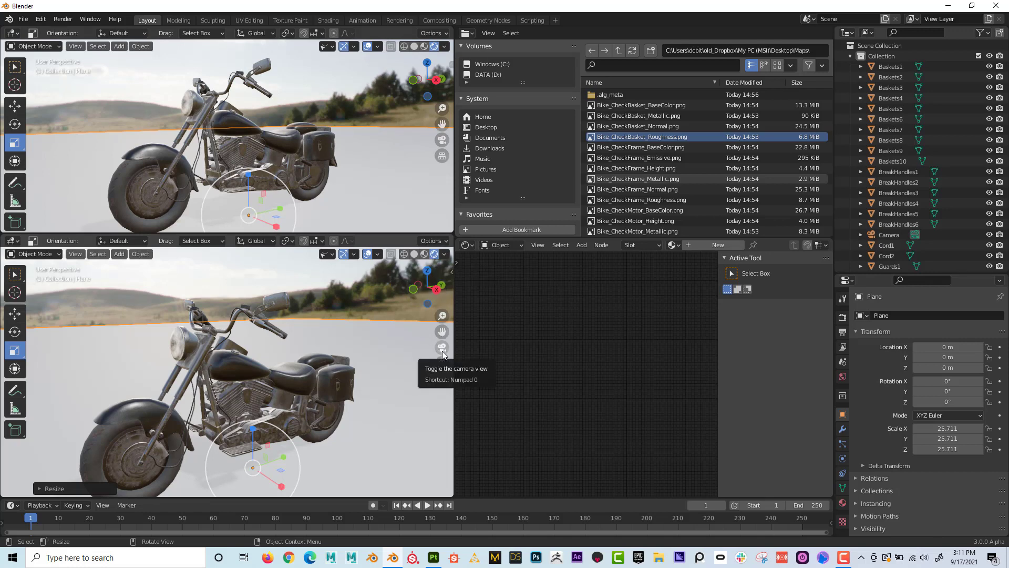
left_click(443, 351)
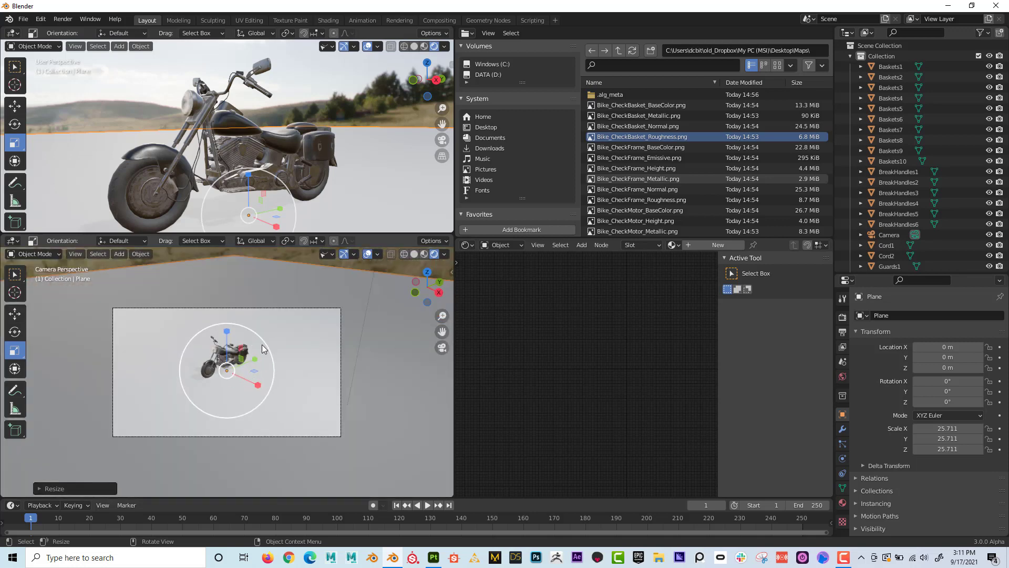
middle_click_drag(298, 332, 271, 336)
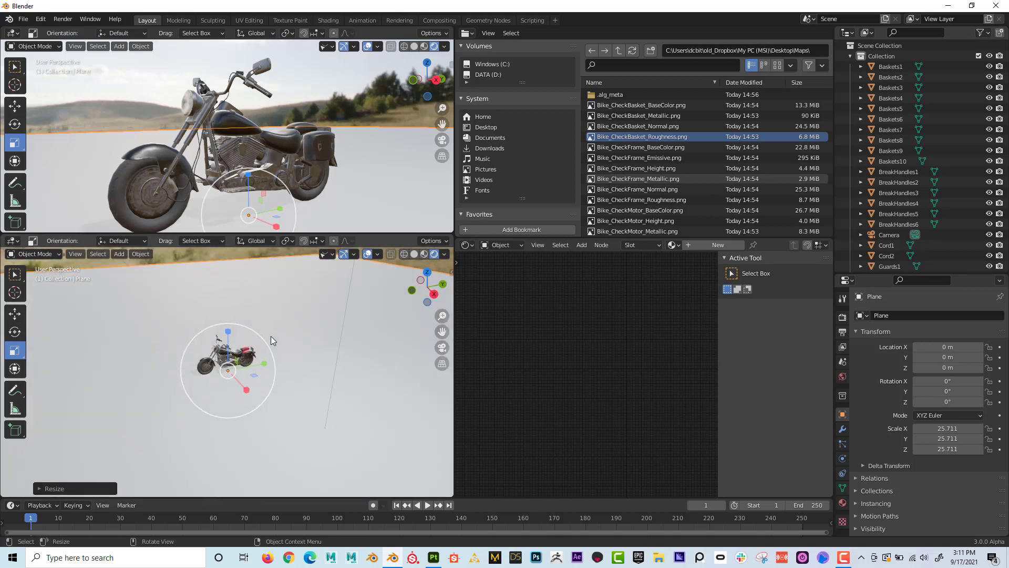
left_click(443, 347)
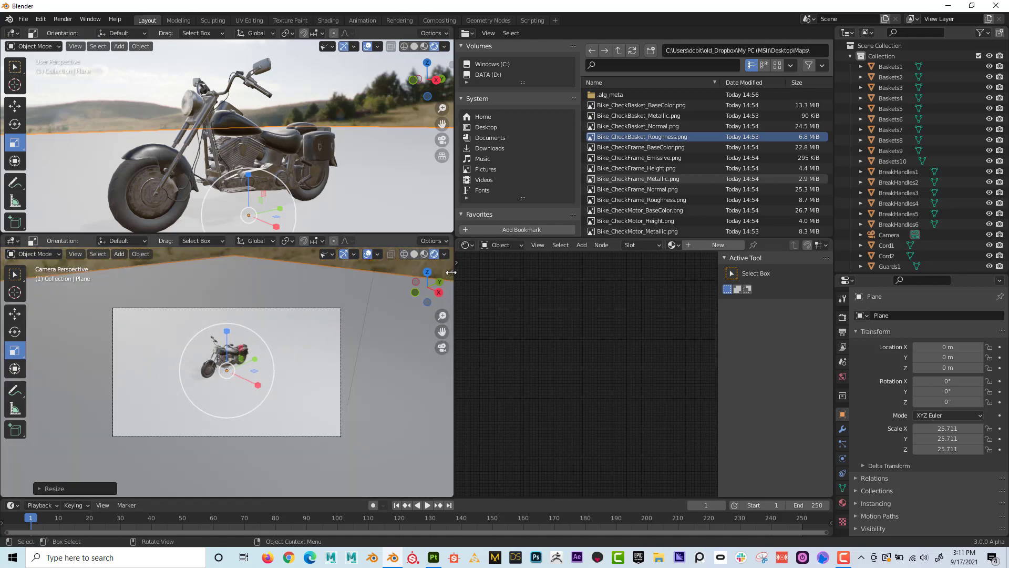
Lock the camera to the lower view so that navigating it moves the camera
key("n")
left_click(448, 318)
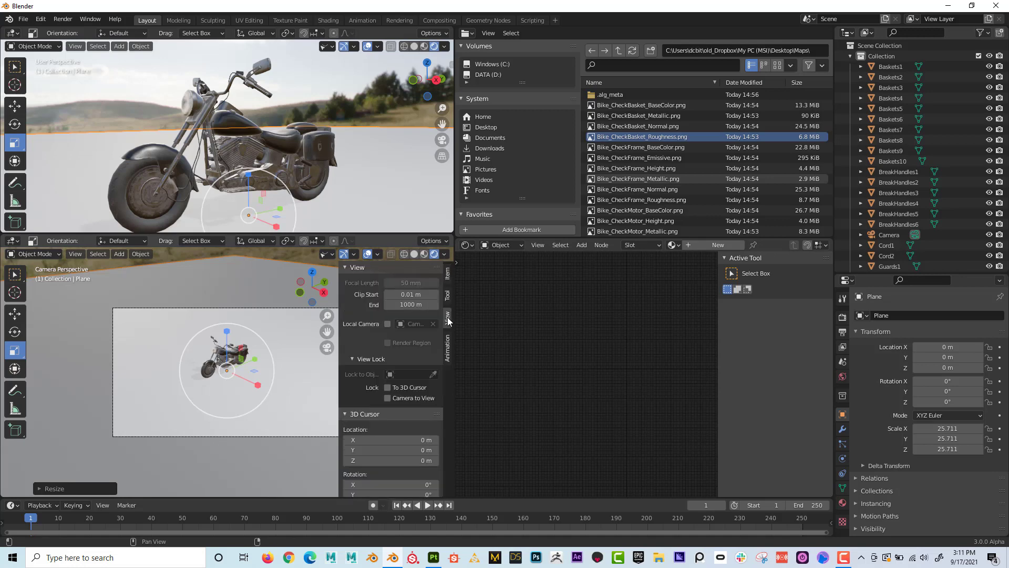
left_click(388, 398)
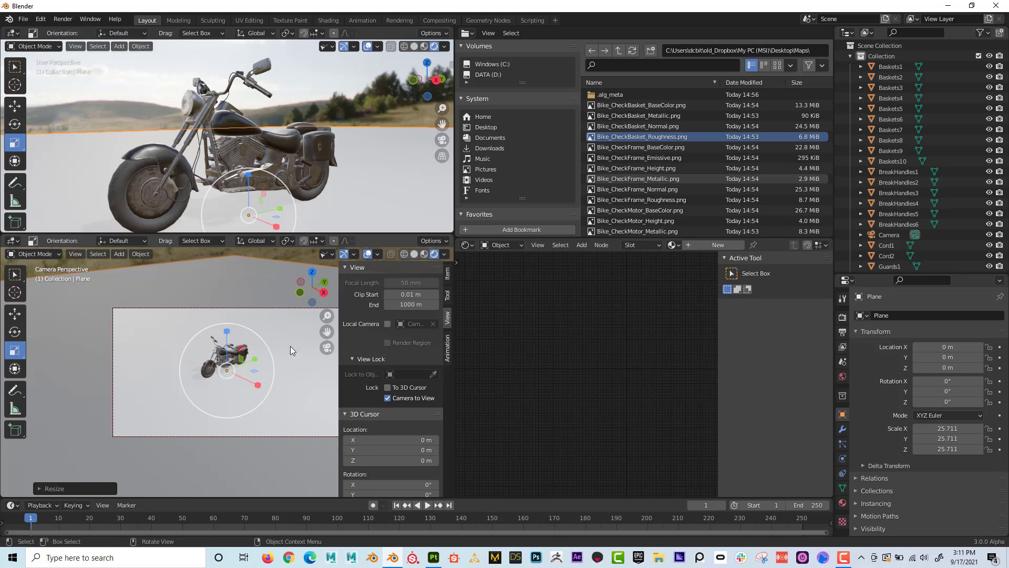
Frame the motorcycle large in the camera view from a low front three-quarter angle and hide the lower viewport's sidebar
mouse_move(289, 349)
middle_mouse_down()
mouse_move(271, 331)
mouse_move(289, 326)
mouse_move(282, 335)
middle_mouse_up()
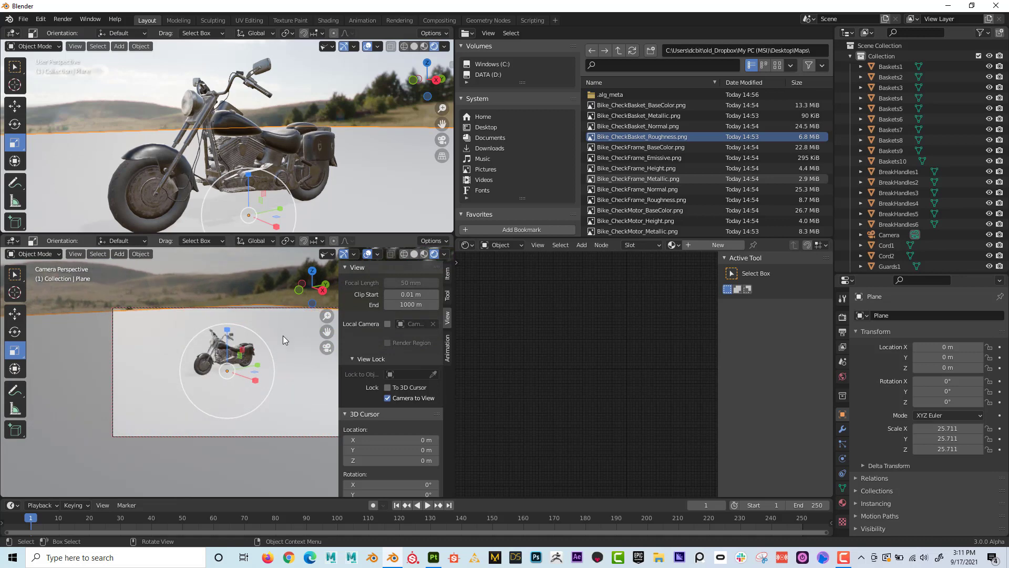
scroll(283, 335, "up", 3)
scroll(297, 349, "up", 3)
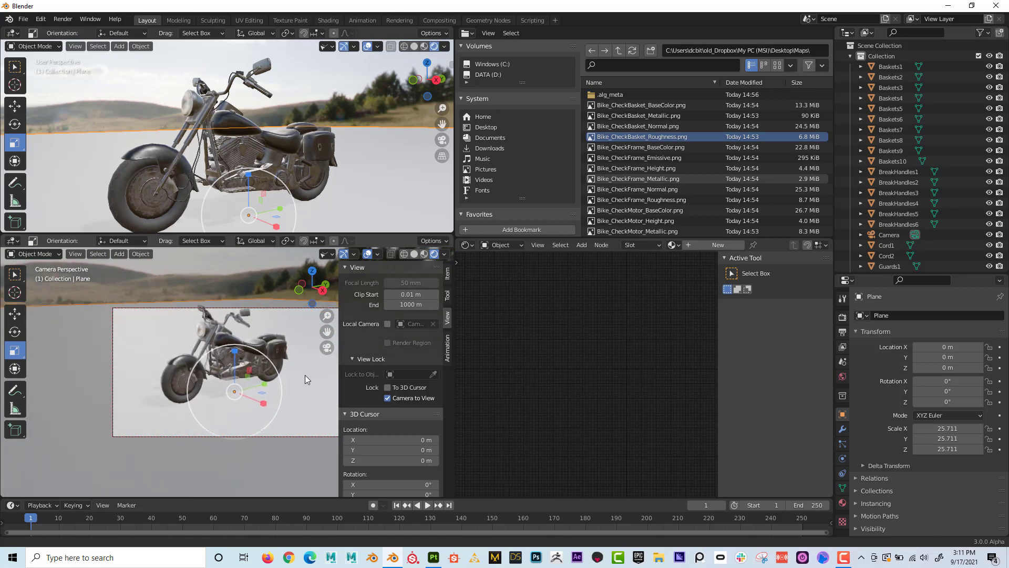
middle_click_drag(305, 374, 316, 414, "shift")
scroll(305, 383, "up", 1)
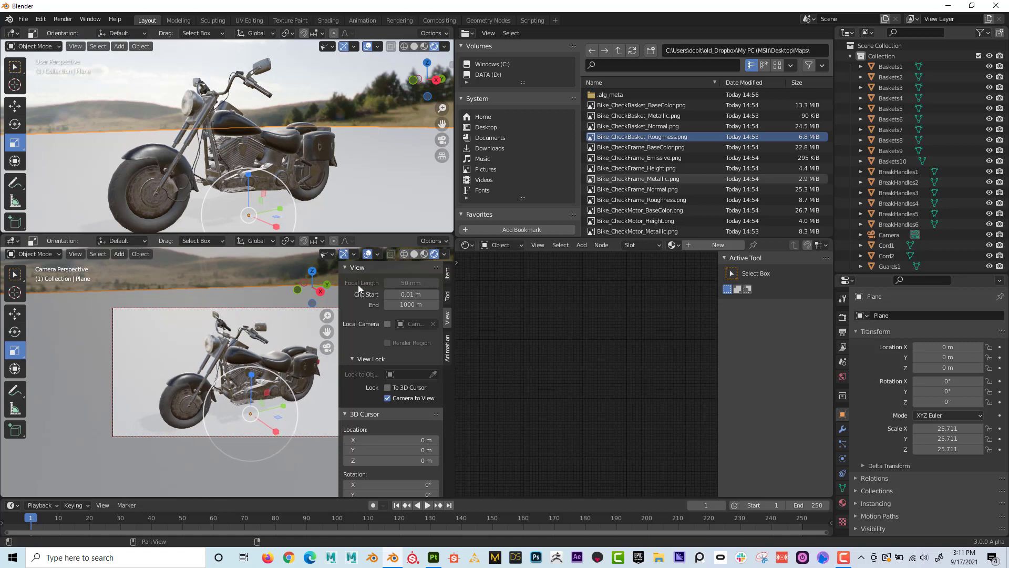
left_click(346, 268)
left_click(345, 279)
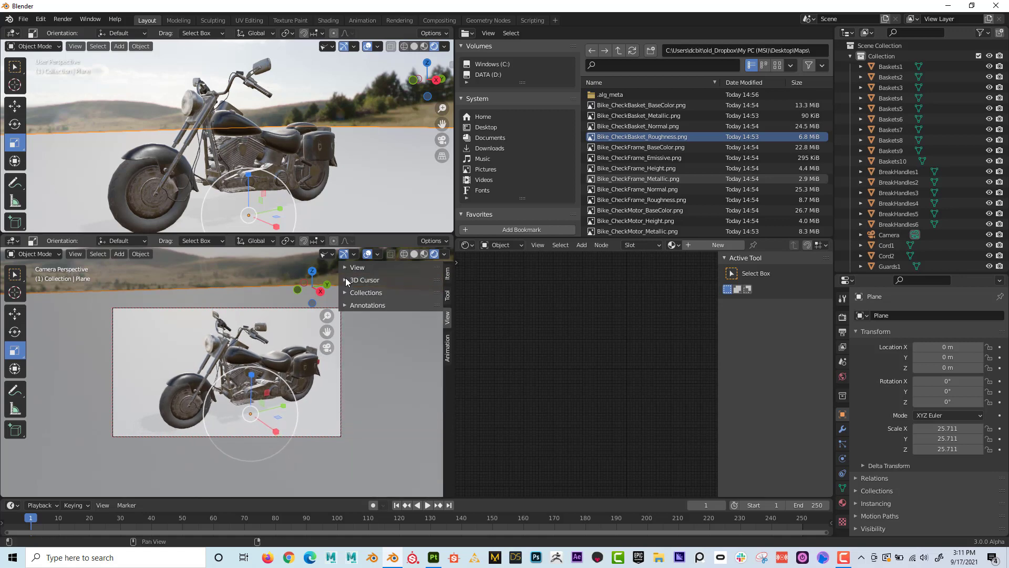
key("n")
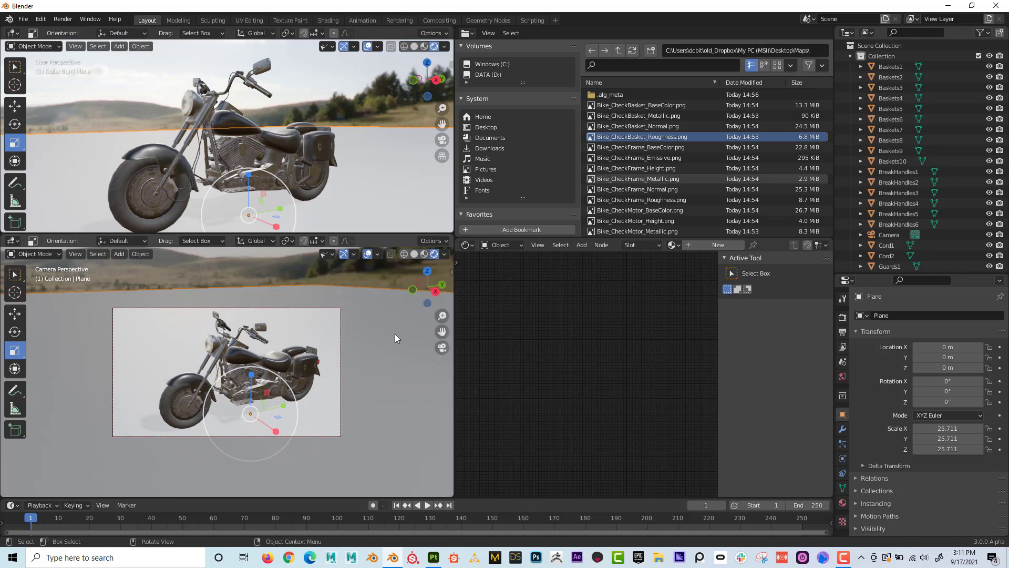
middle_click_drag(379, 349, 377, 345)
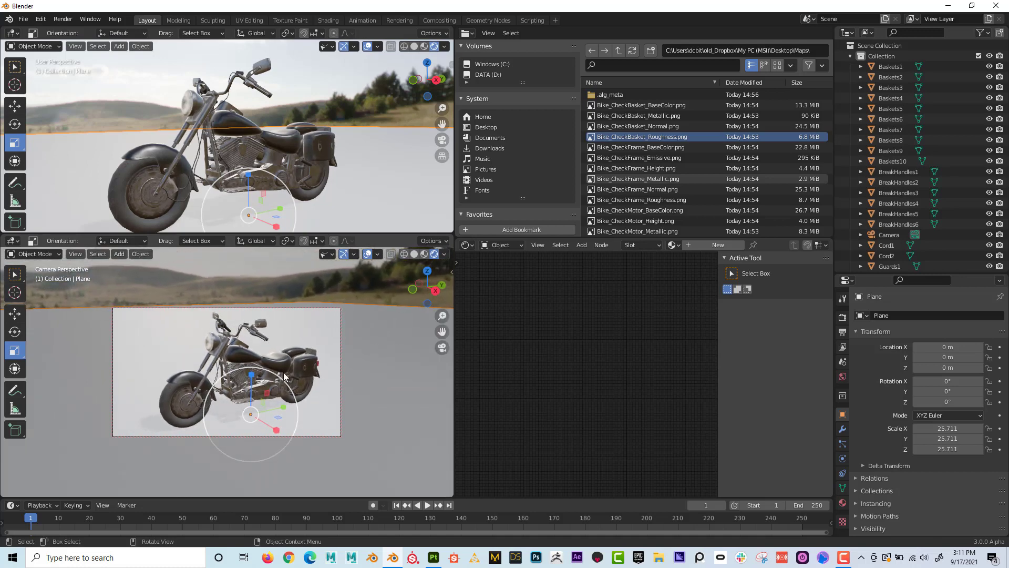
Enlarge the upper viewport slightly and deselect the ground plane
left_click_drag(266, 235, 266, 263)
mouse_move(377, 125)
middle_mouse_down()
mouse_move(405, 144)
mouse_move(408, 118)
mouse_move(335, 126)
mouse_move(233, 117)
mouse_move(319, 145)
mouse_move(383, 128)
mouse_move(371, 133)
middle_mouse_up()
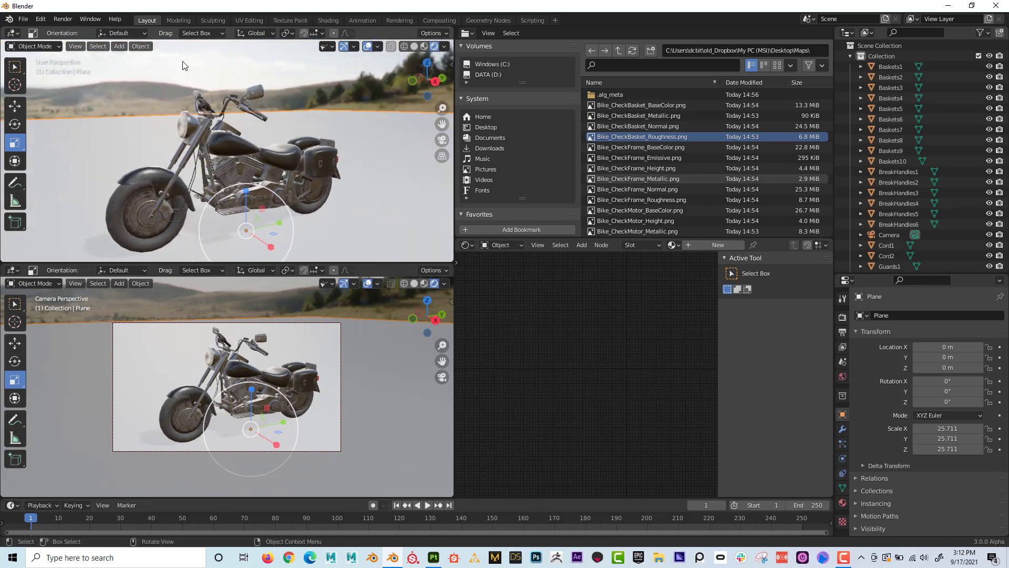
left_click(300, 71)
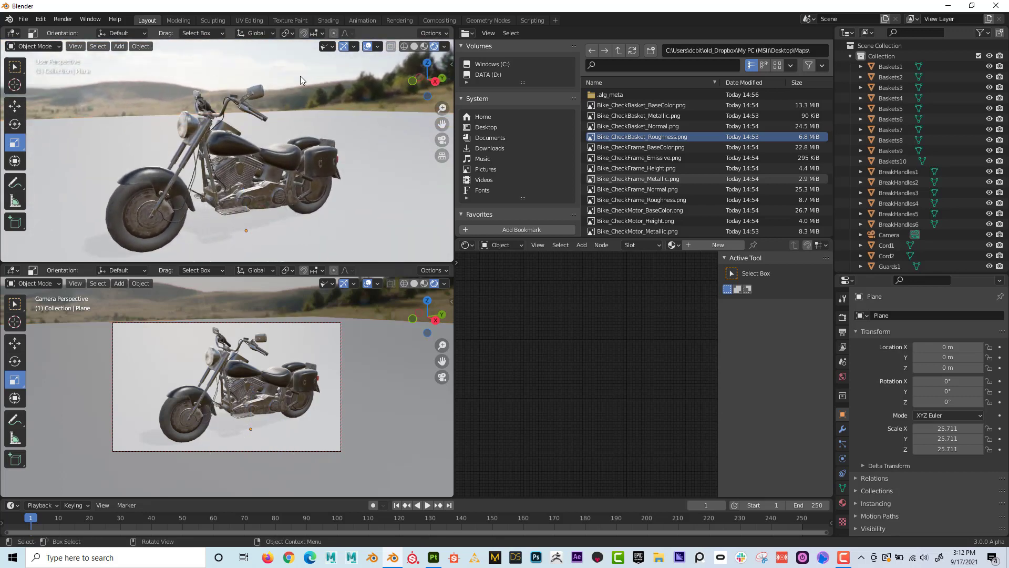
Activate the Rotate tool and view the whole ground plane against the surrounding panorama in the upper viewport
scroll(317, 135, "down", 3)
scroll(316, 136, "down", 4)
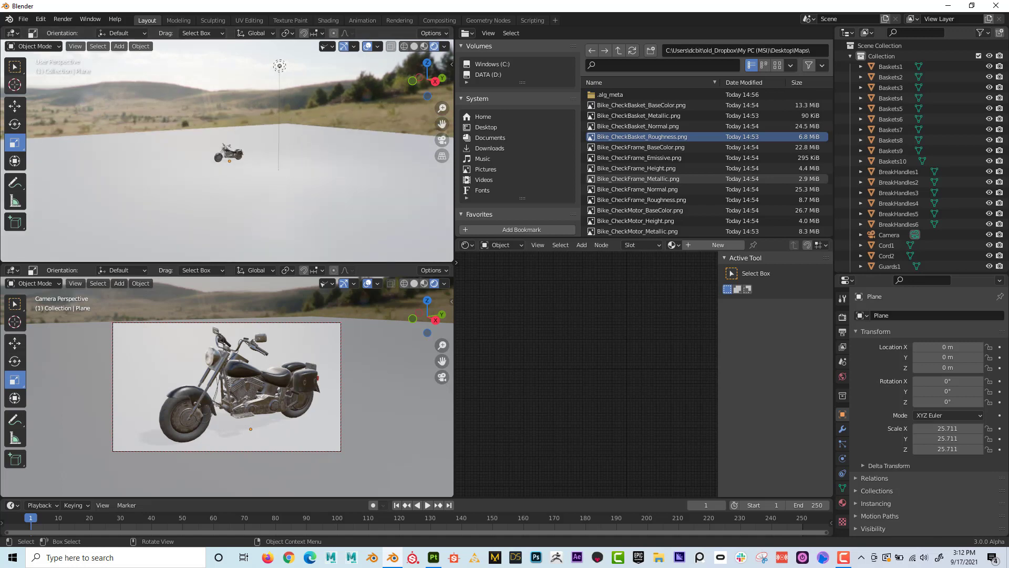
left_click(15, 125)
scroll(257, 178, "down", 5)
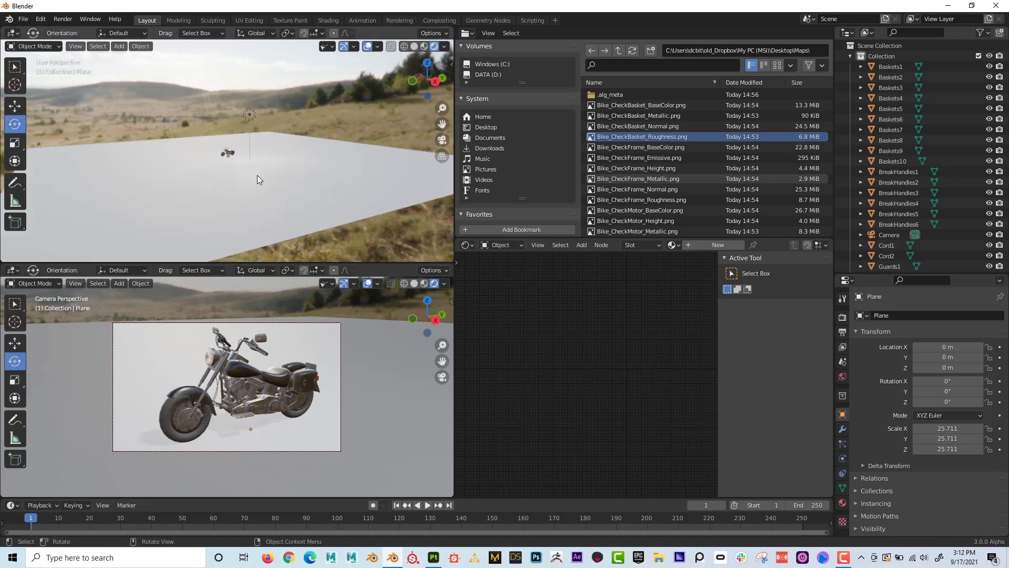
left_click_drag(280, 93, 392, 122)
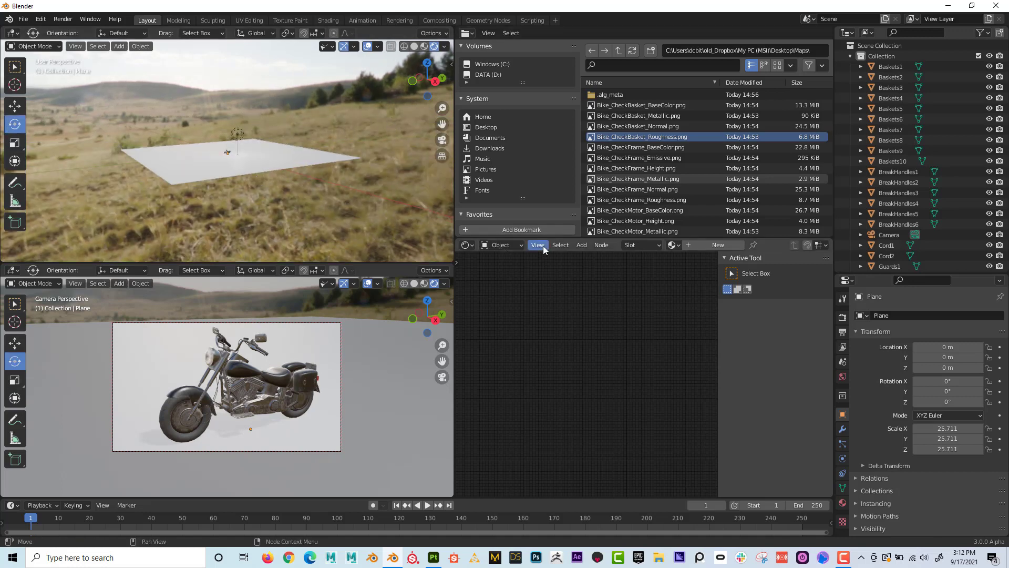
Switch the shader editor to the World nodes and examine the panorama's Texture Coordinate and Mapping nodes
left_click(508, 245)
left_click(507, 265)
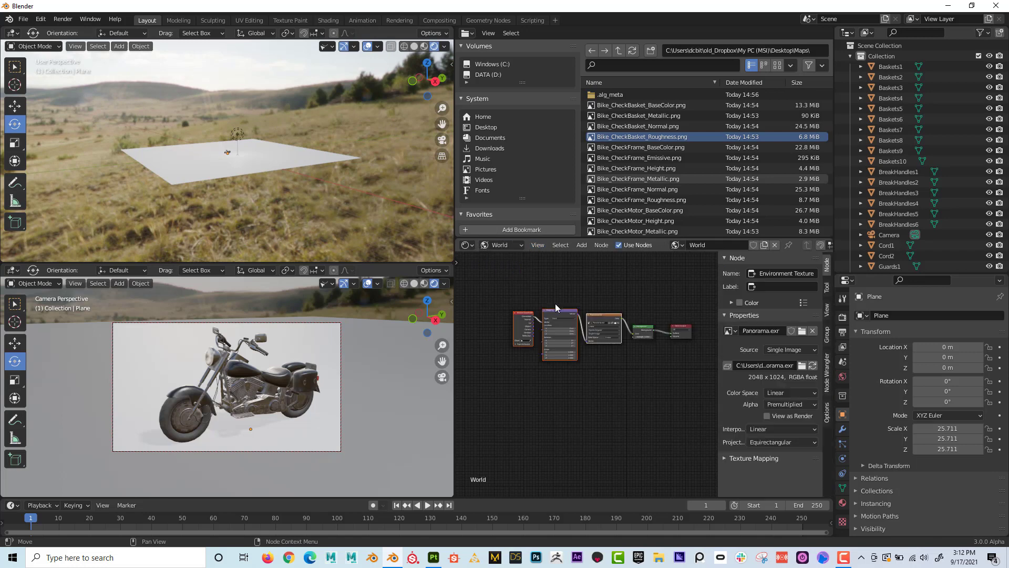
scroll(628, 331, "up", 4)
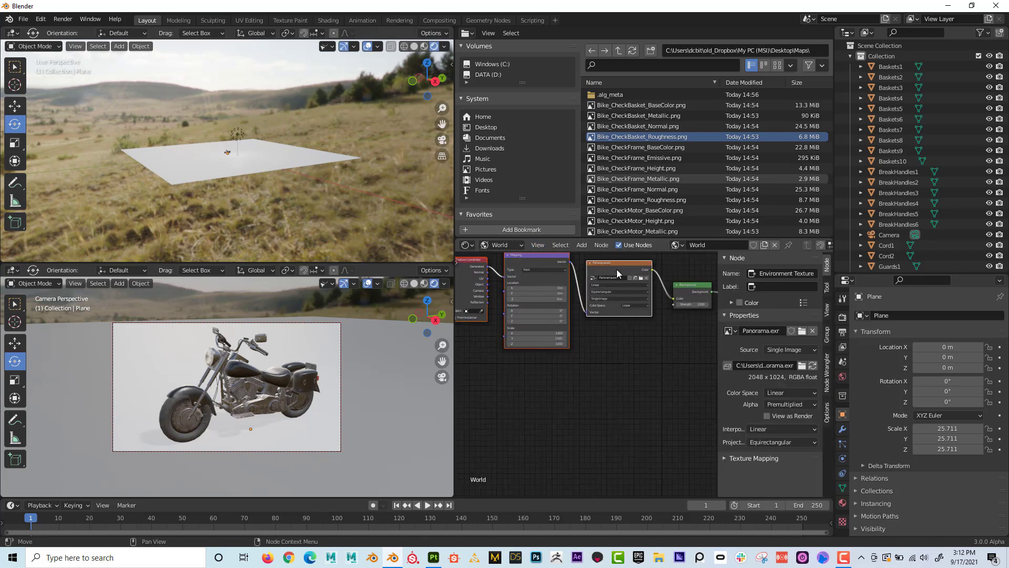
left_click(473, 261)
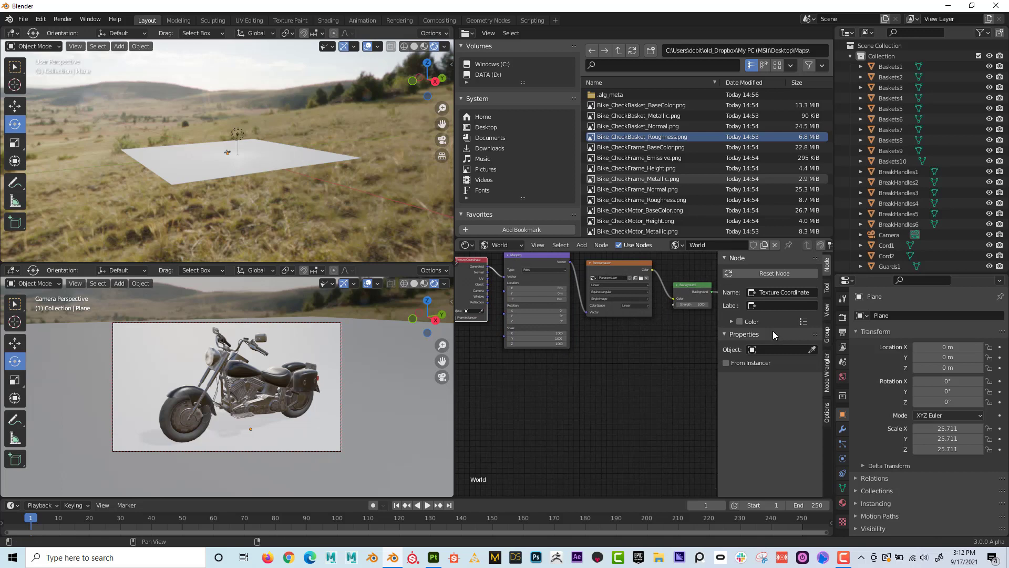
scroll(477, 296, "down", 1)
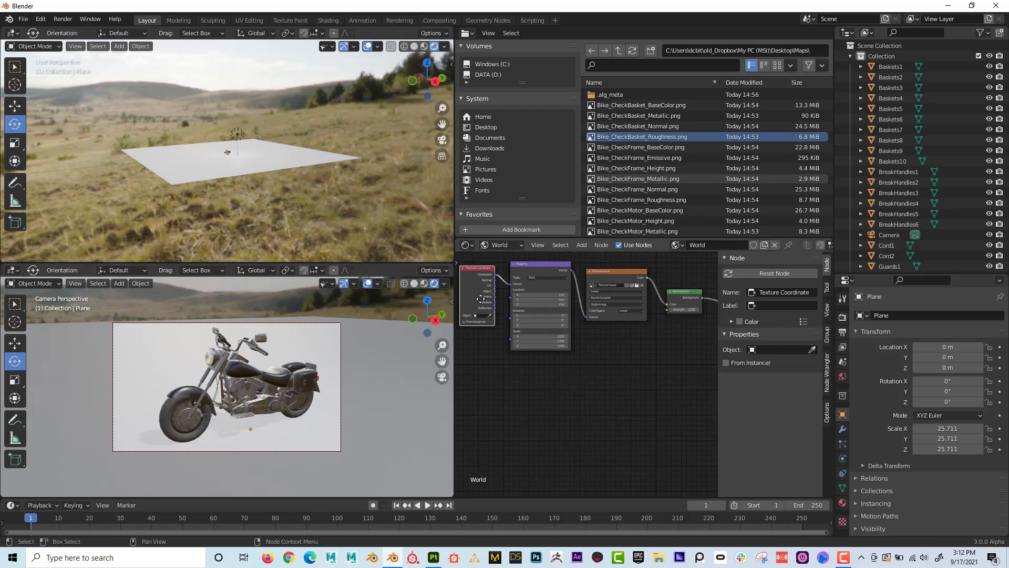
middle_click_drag(477, 297, 505, 312)
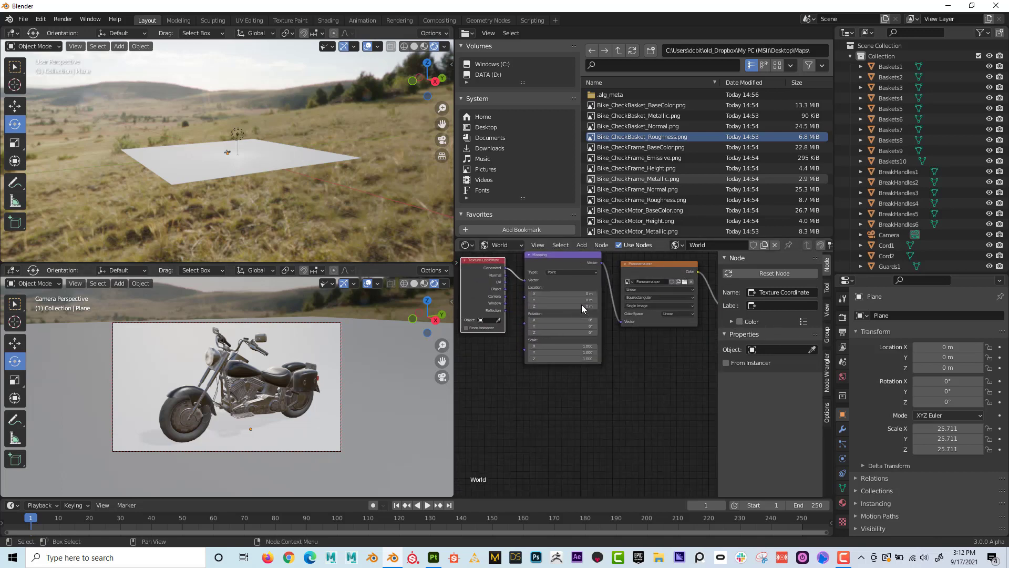
scroll(581, 305, "up", 2)
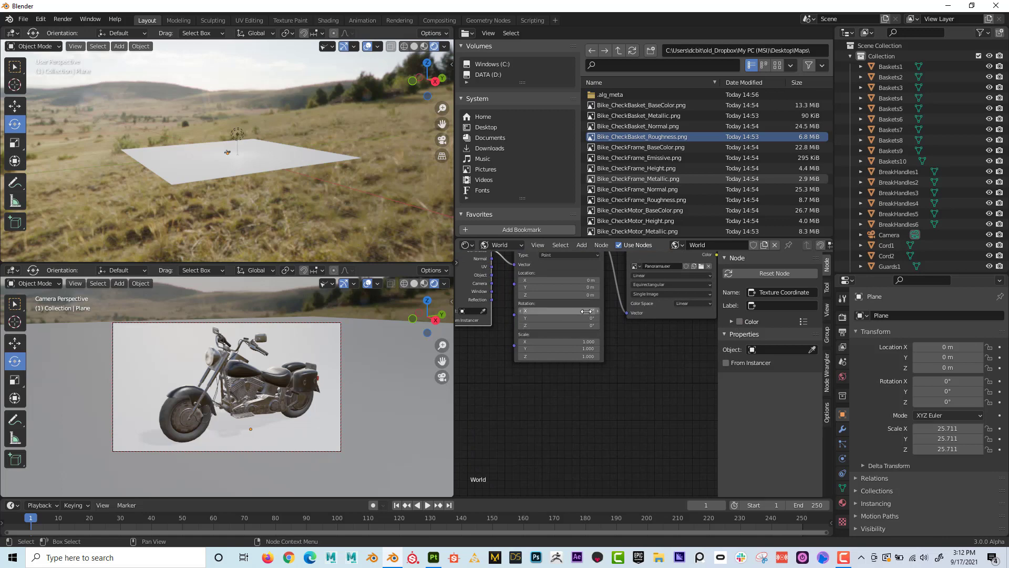
Try a 90° rotation on all three axes of the panorama's Mapping node and reset them to 0°
left_click_drag(586, 311, 586, 326)
key("Return")
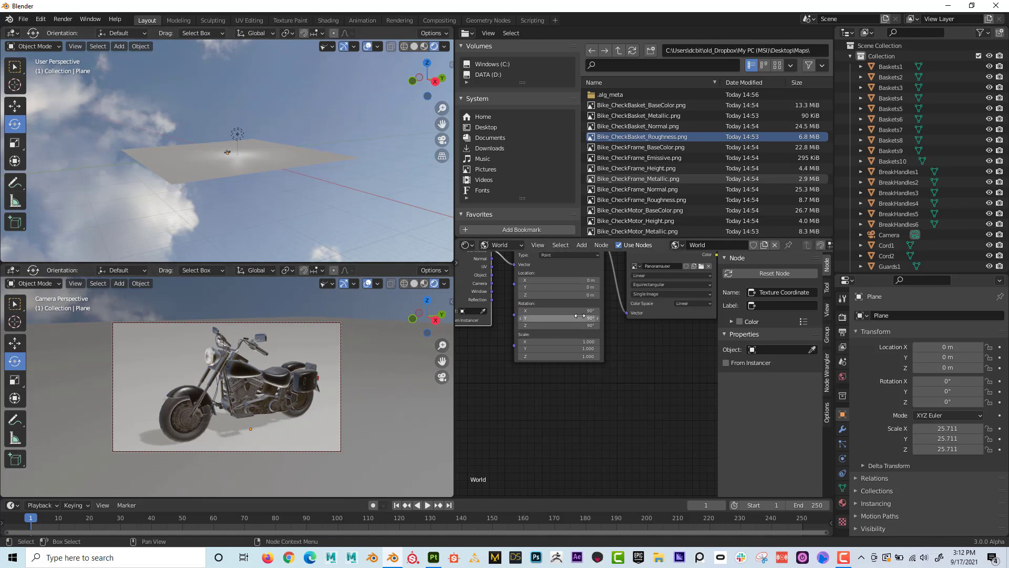
left_click_drag(558, 311, 559, 326)
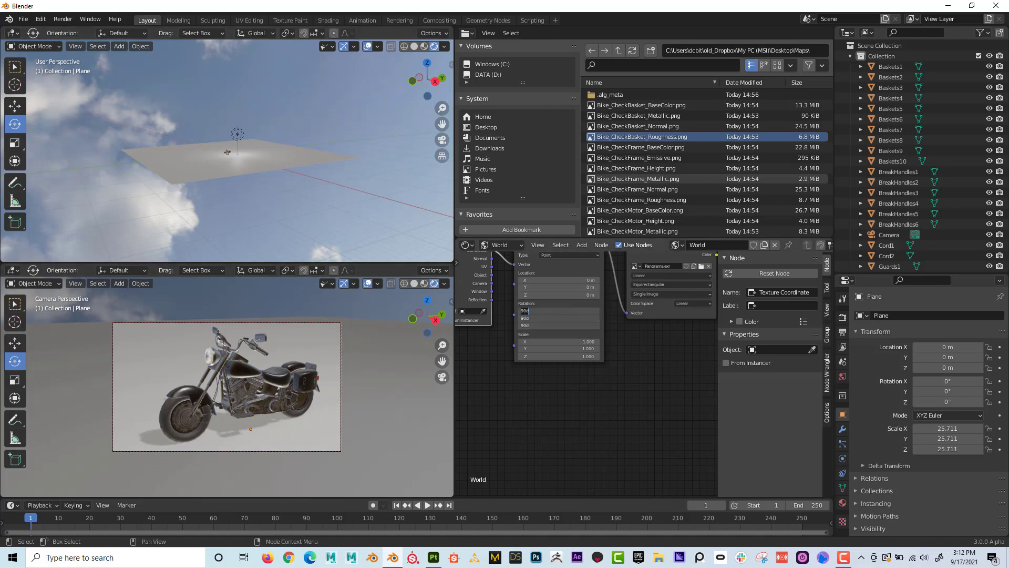
type("0")
key("Return")
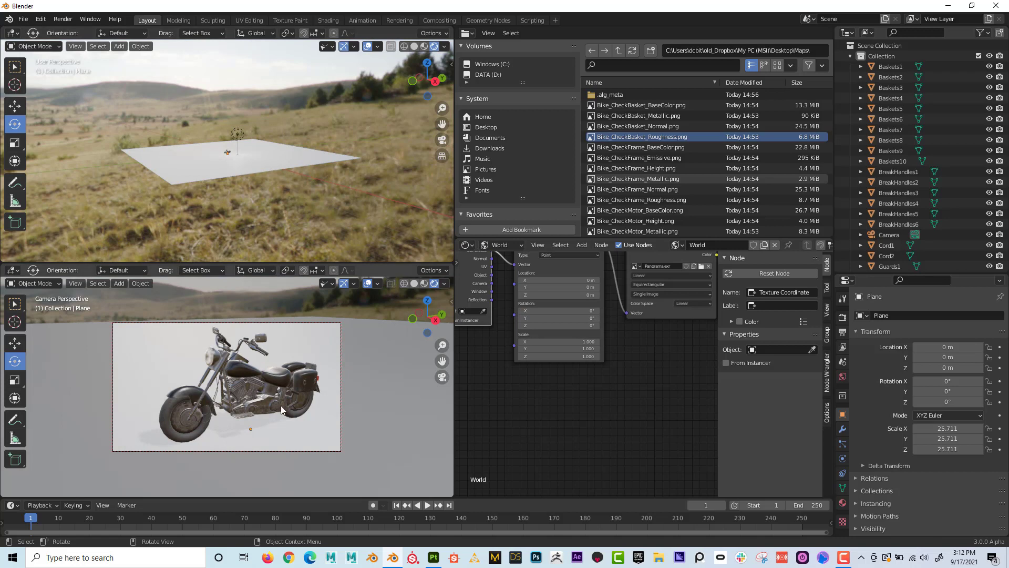
Set Render In to Keep User Interface under Temporary Editors in the Interface preferences
scroll(257, 197, "up", 8)
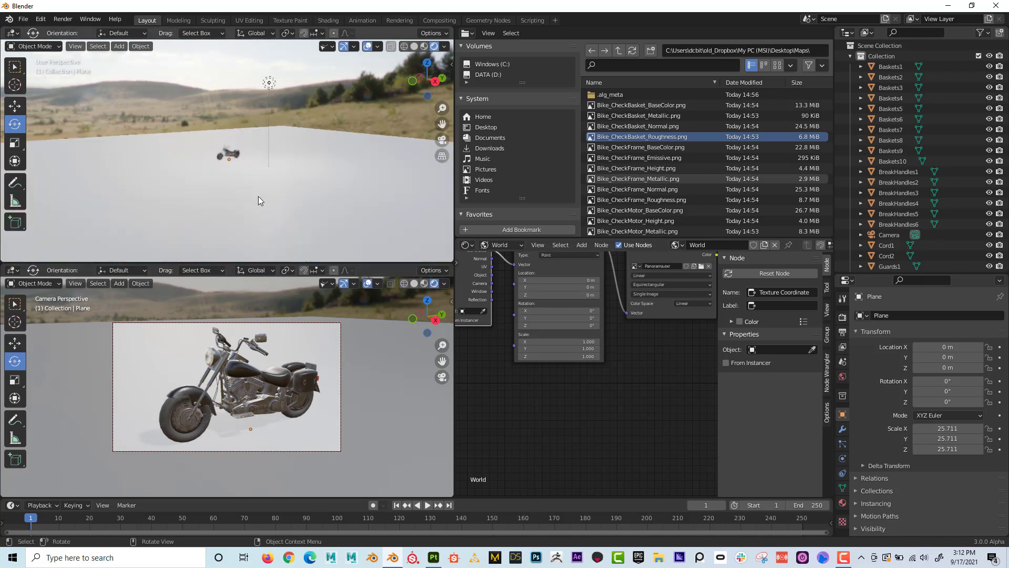
scroll(259, 200, "up", 5)
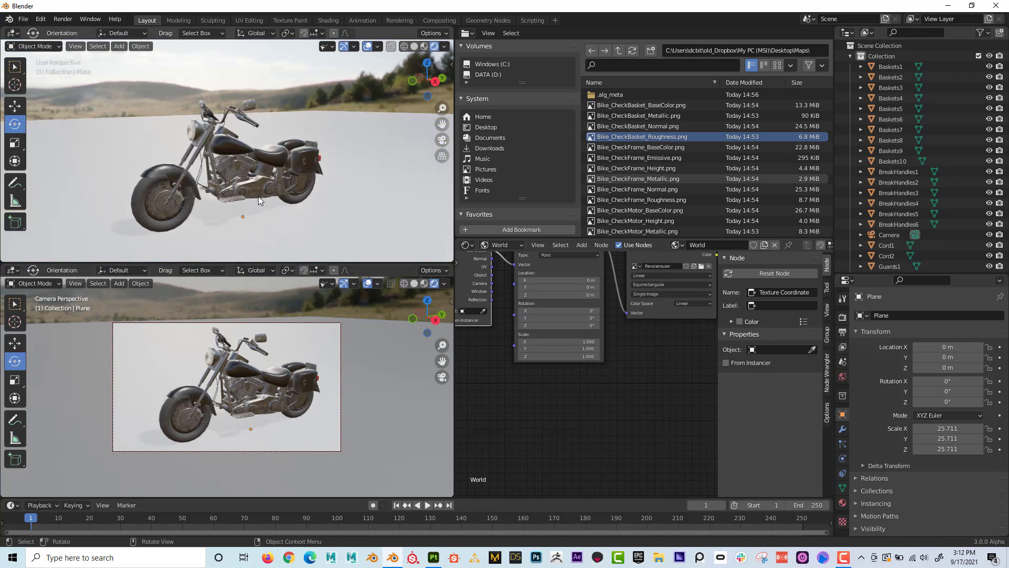
left_click(72, 21)
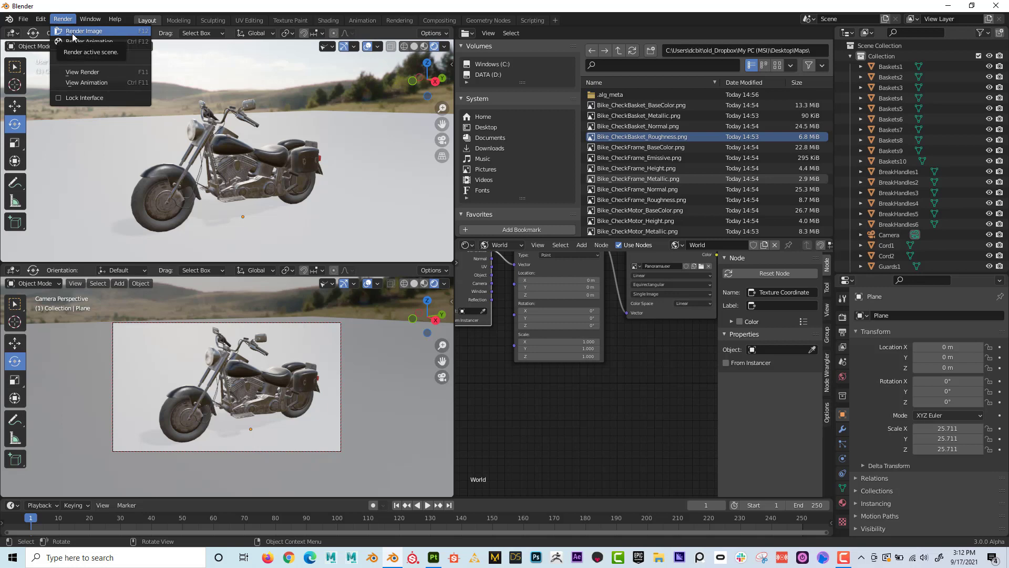
left_click(42, 20)
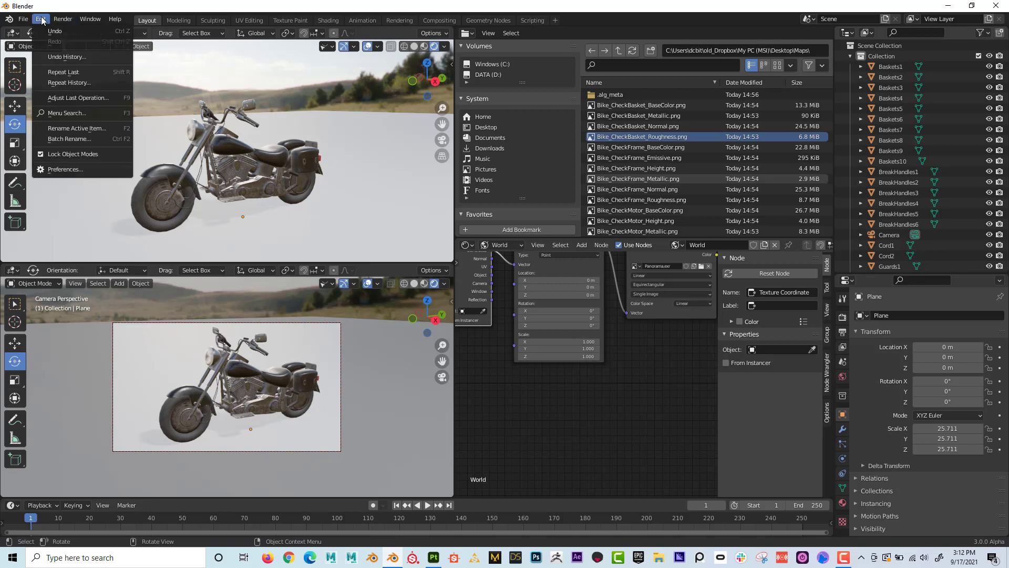
left_click(64, 170)
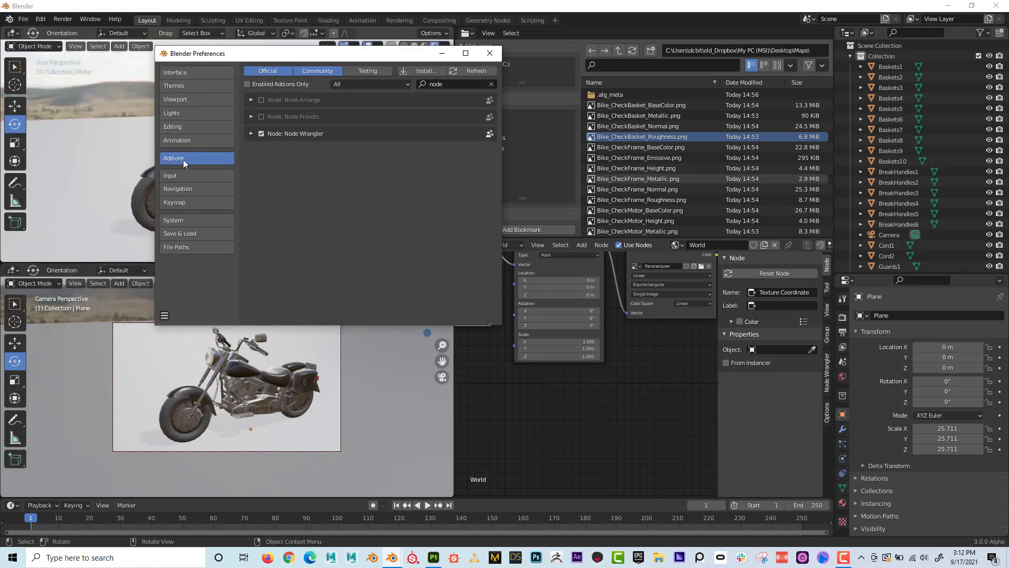
left_click(191, 76)
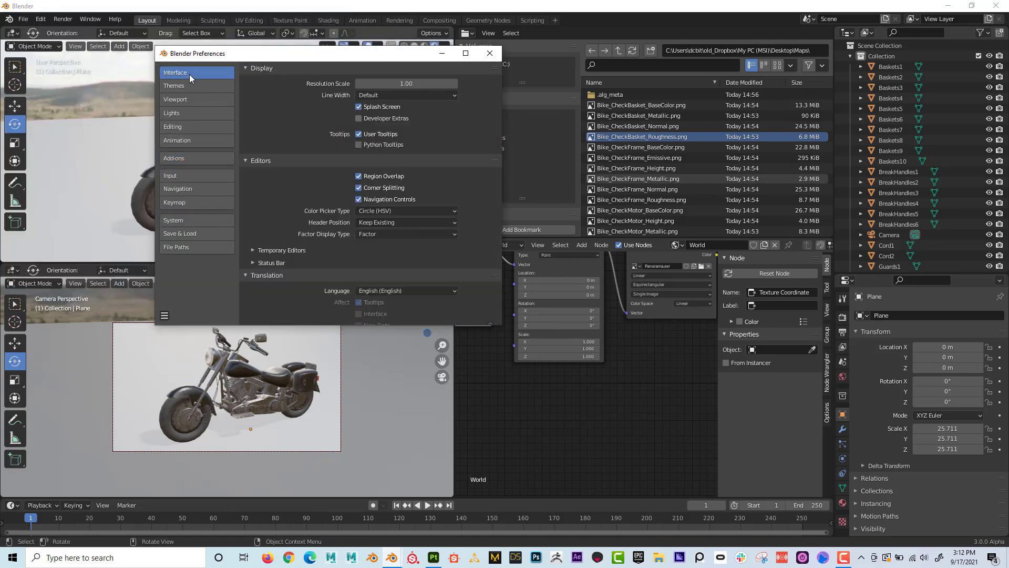
left_click(253, 249)
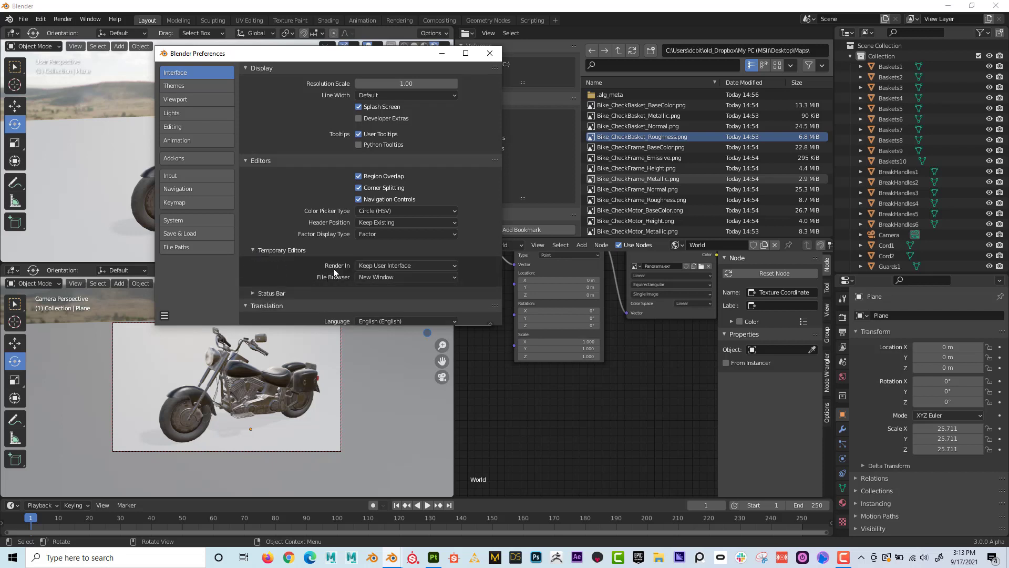
left_click(374, 265)
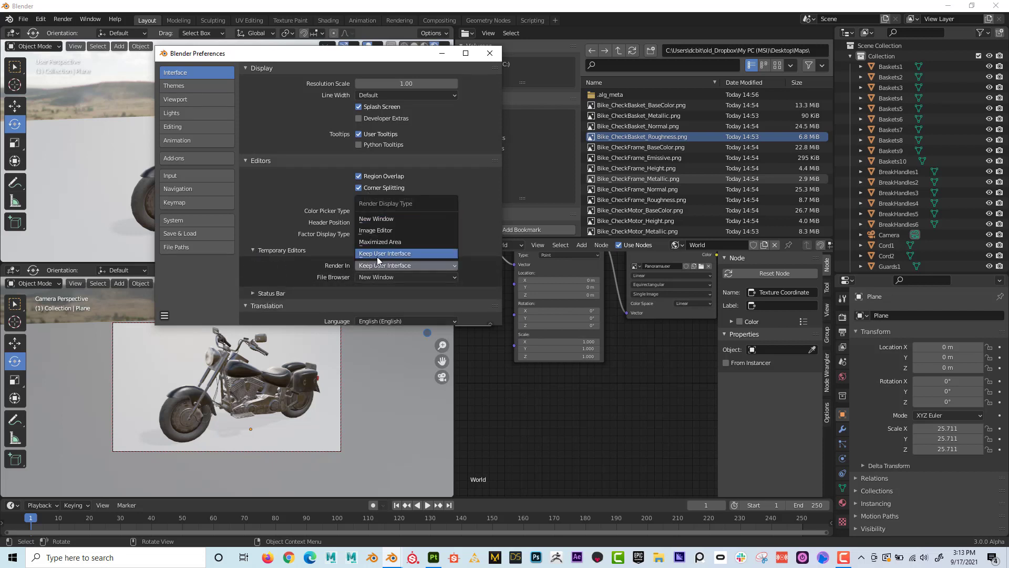
left_click(380, 253)
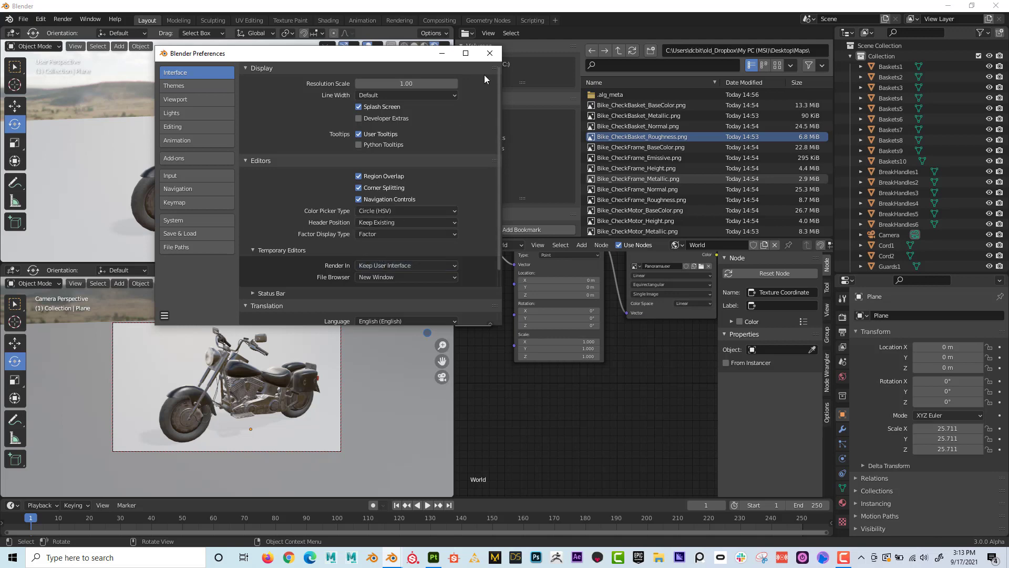
Close the preferences, enlarge the Properties editor and examine the scene's output settings
left_click(490, 53)
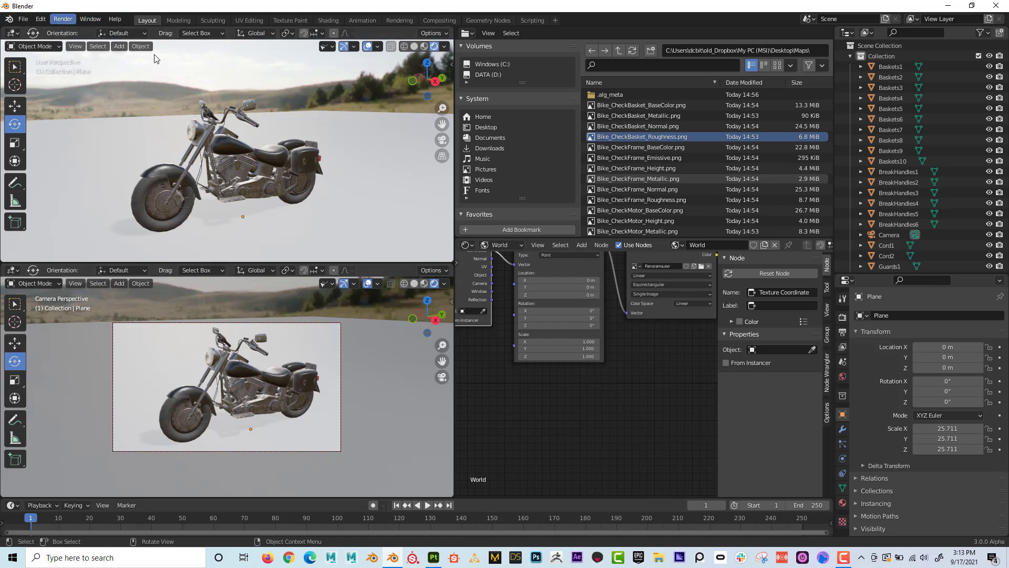
left_click_drag(974, 274, 964, 144)
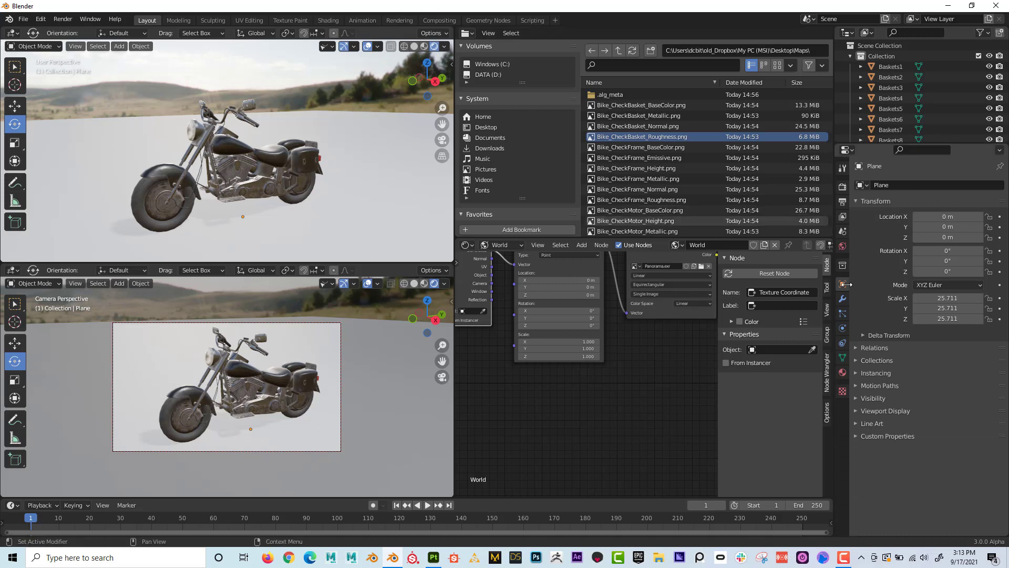
left_click(843, 188)
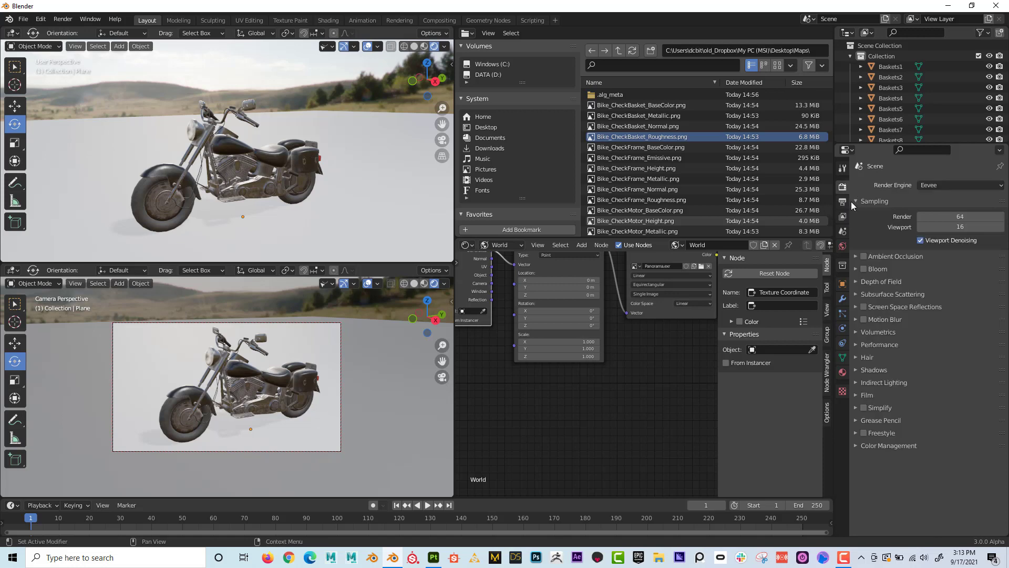
left_click(844, 204)
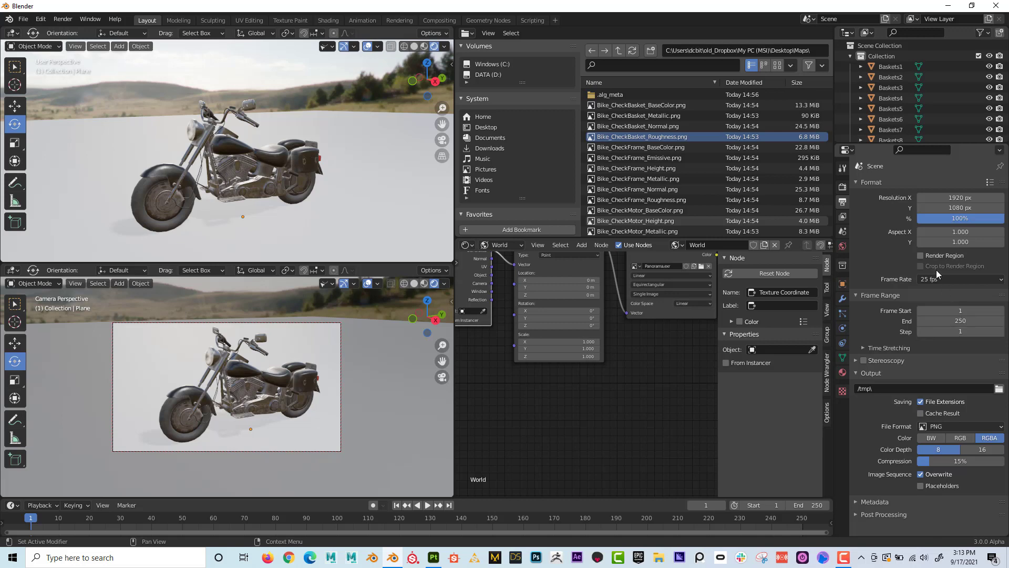
Change the scene's render engine from Eevee to Cycles
left_click(843, 187)
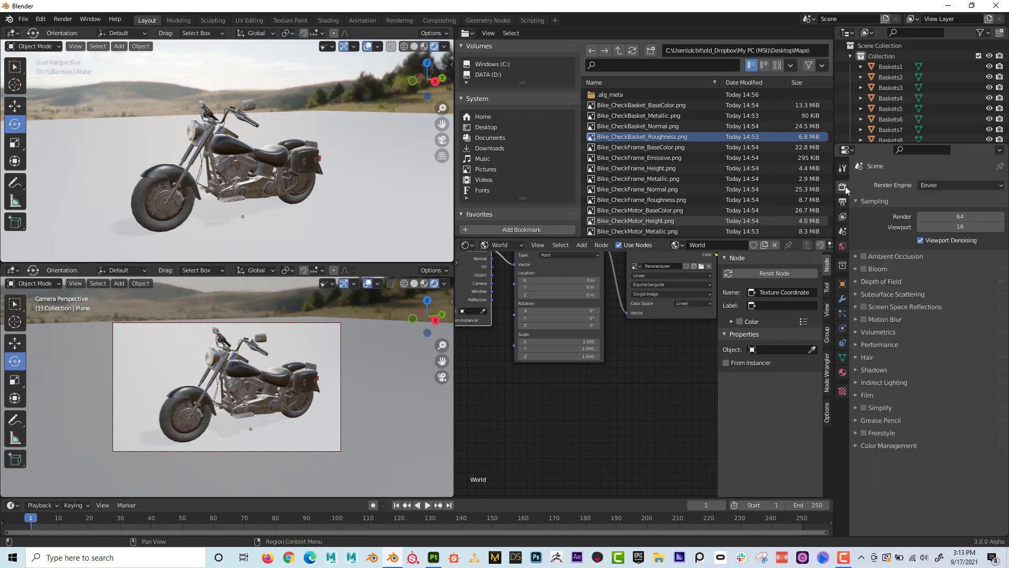
left_click(857, 256)
left_click(857, 256)
left_click(988, 188)
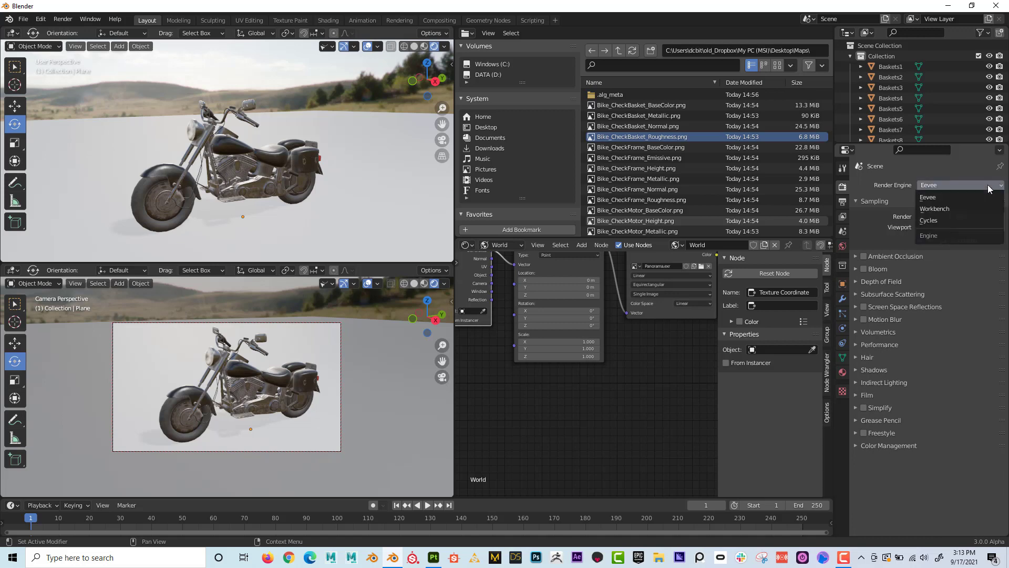
left_click(989, 220)
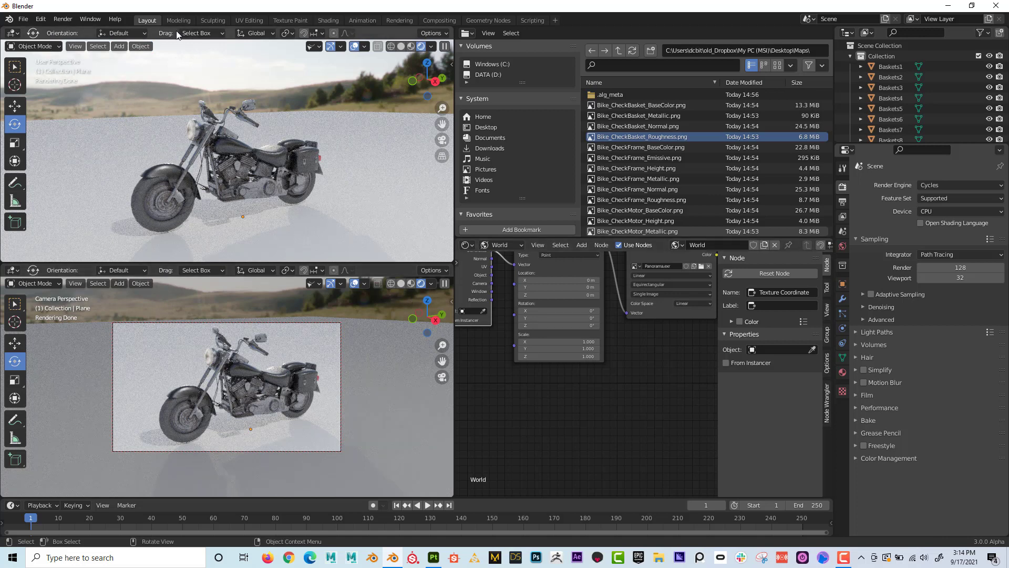
Turn the upper 3D viewport beside the file browser into an Image Editor showing Render Result
left_click(14, 34)
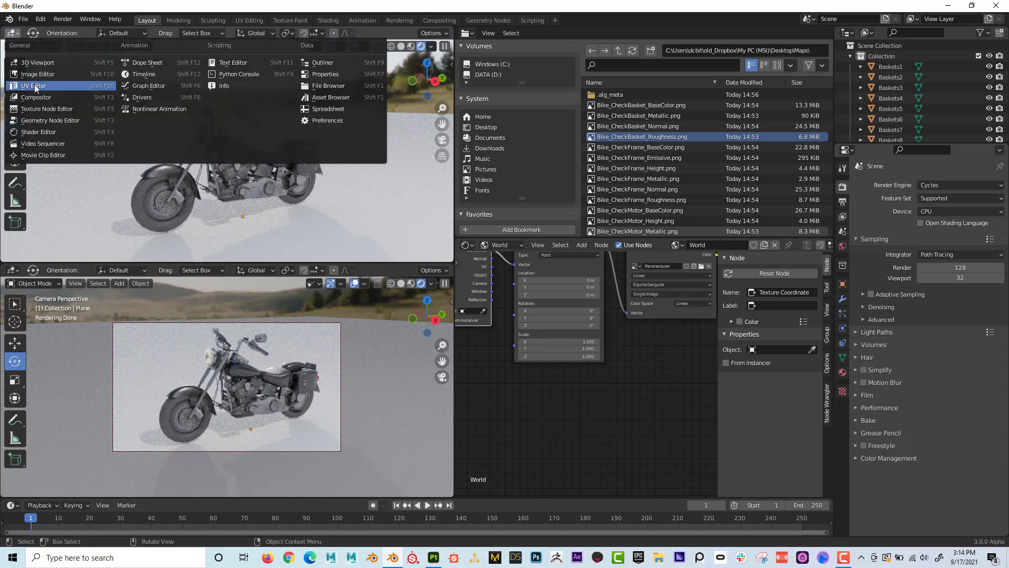
left_click(47, 75)
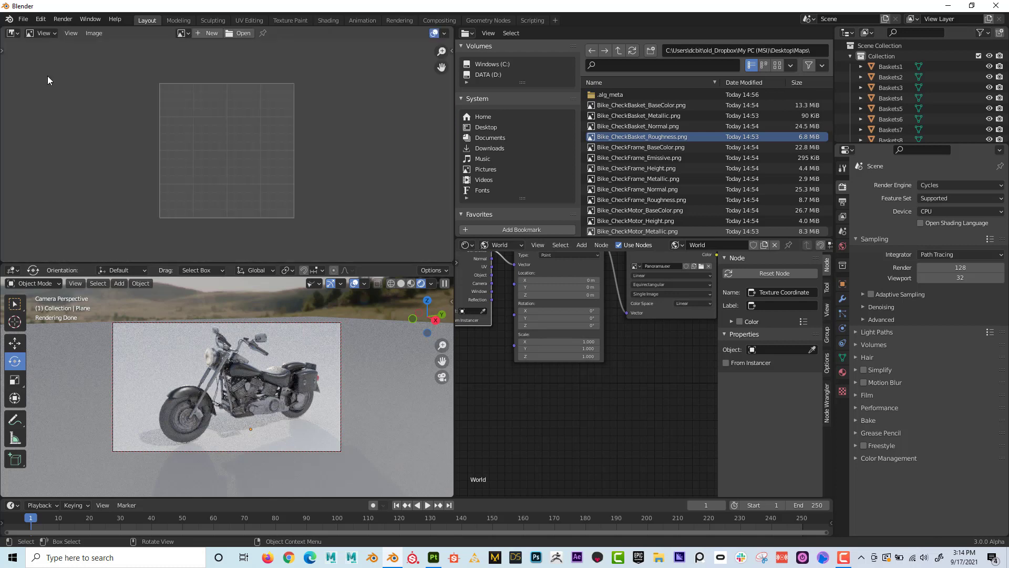
left_click(184, 33)
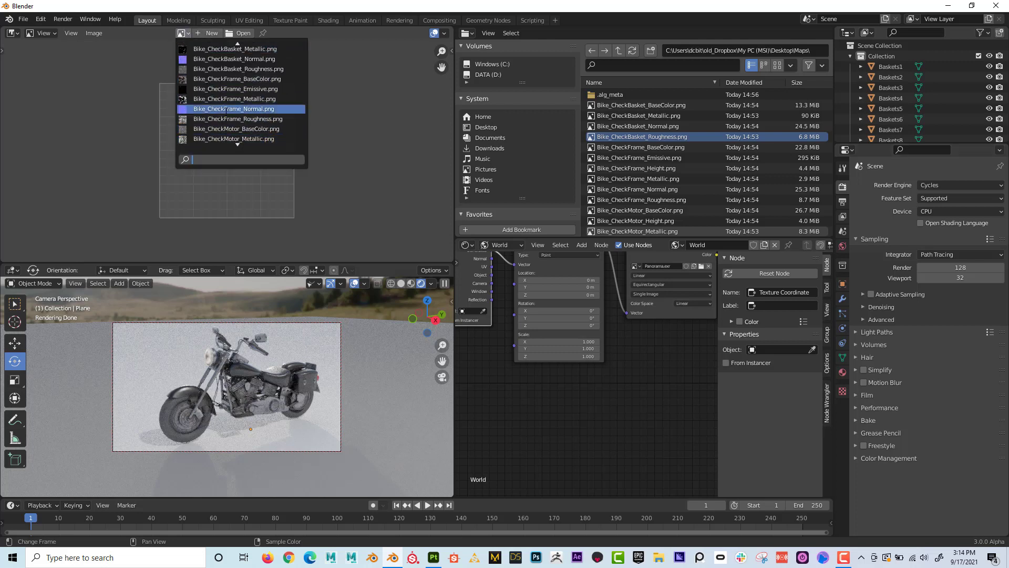
scroll(222, 109, "down", 4)
scroll(222, 115, "down", 5)
scroll(223, 121, "down", 6)
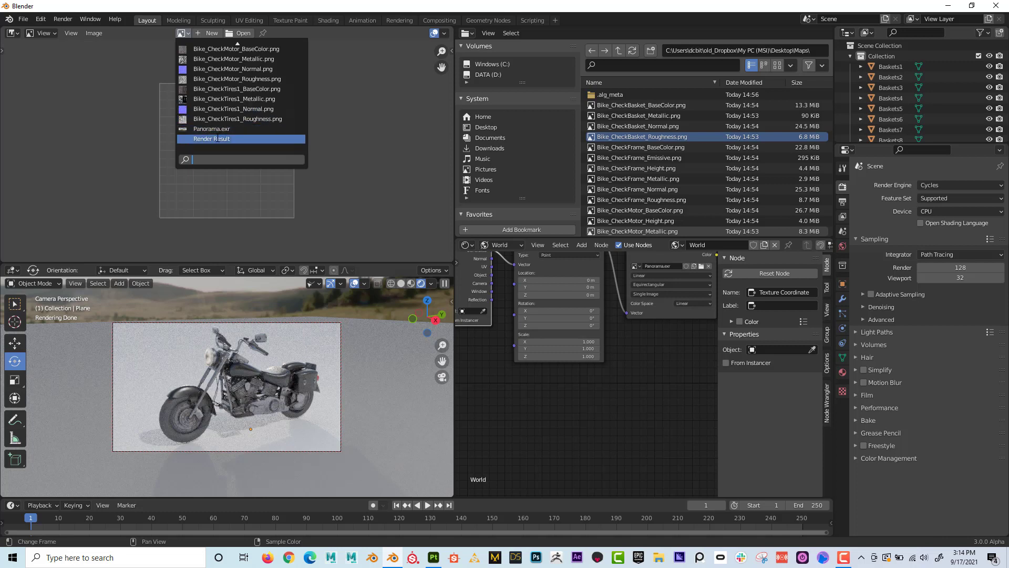
left_click(218, 139)
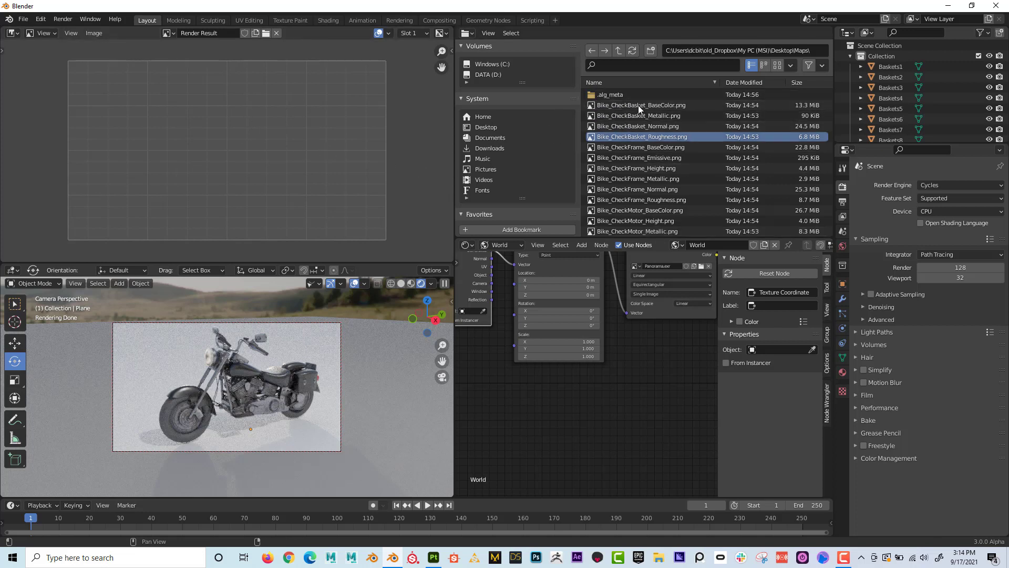
Replace the file browser with a 3D Viewport and make it taller, keeping the World nodes in view below
left_click(468, 33)
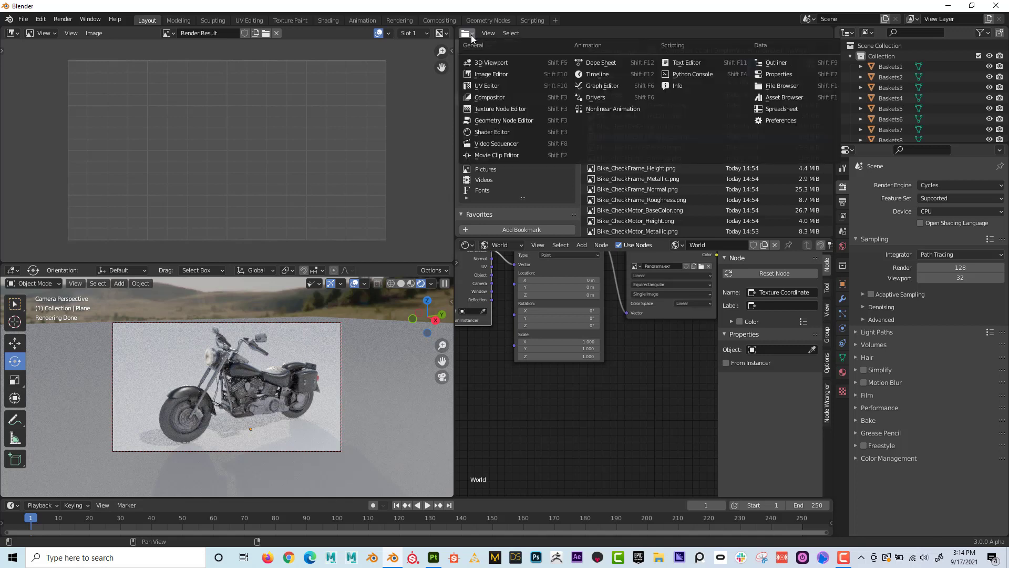
left_click(468, 63)
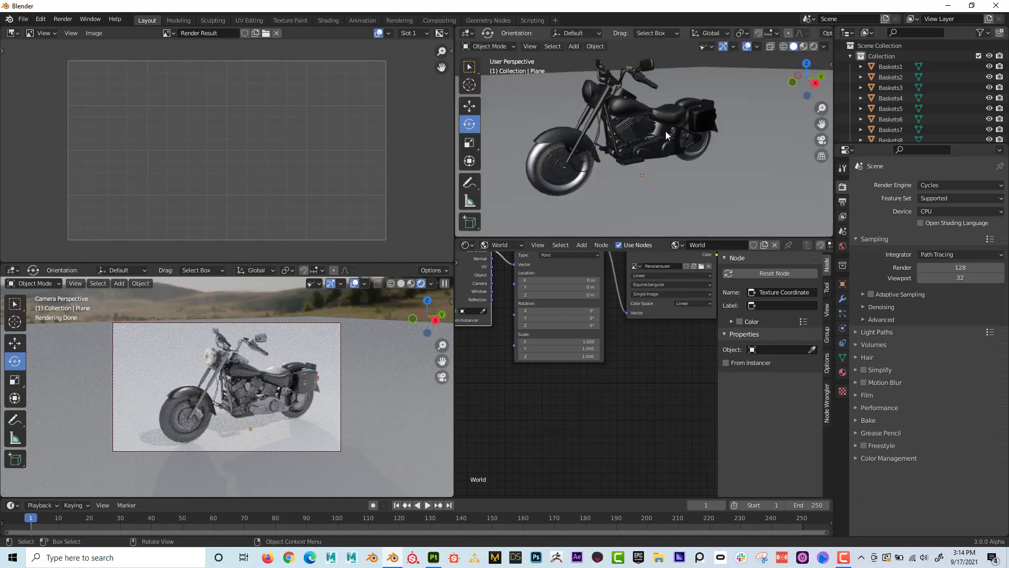
middle_click_drag(652, 146, 698, 143)
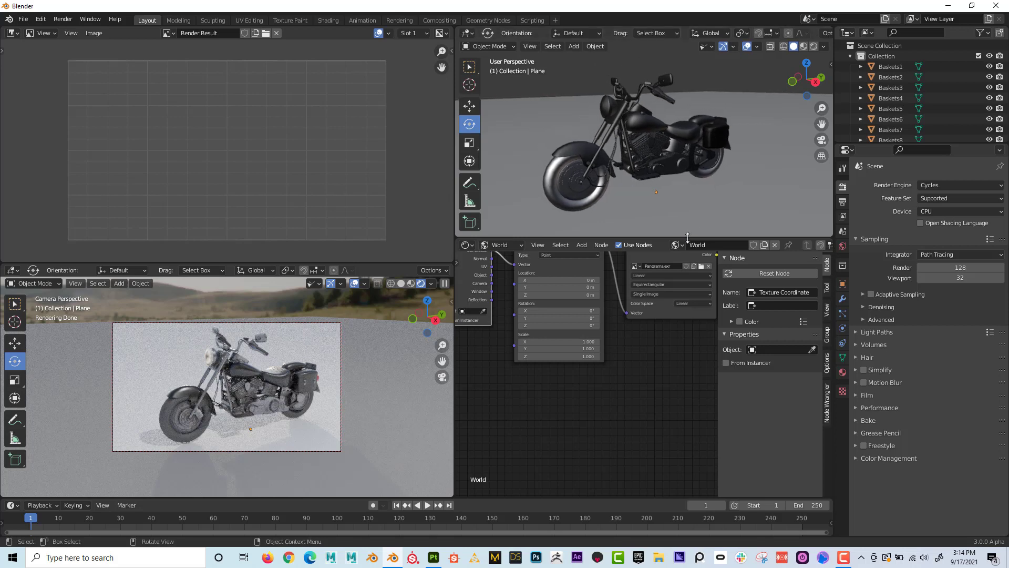
left_click_drag(688, 238, 691, 289)
scroll(616, 453, "down", 5)
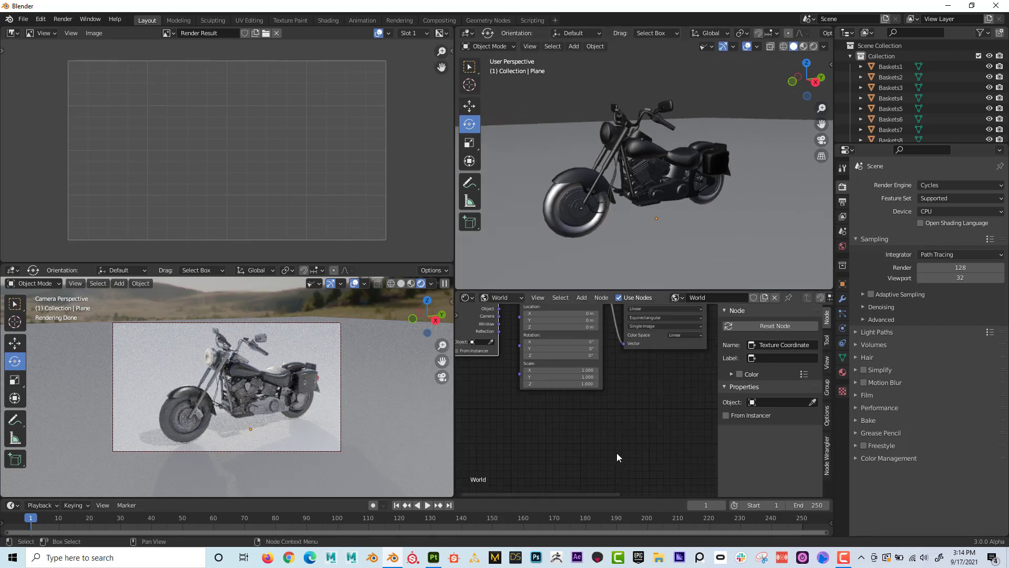
middle_click_drag(630, 420, 637, 439)
scroll(636, 440, "up", 2)
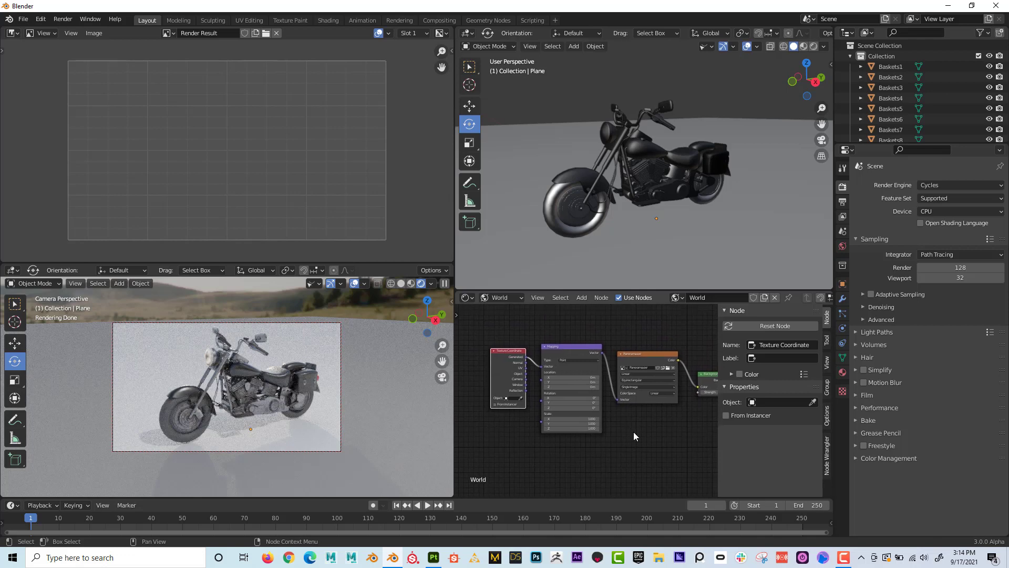
Render a still image of the motorcycle from the camera
left_click(63, 19)
left_click(77, 31)
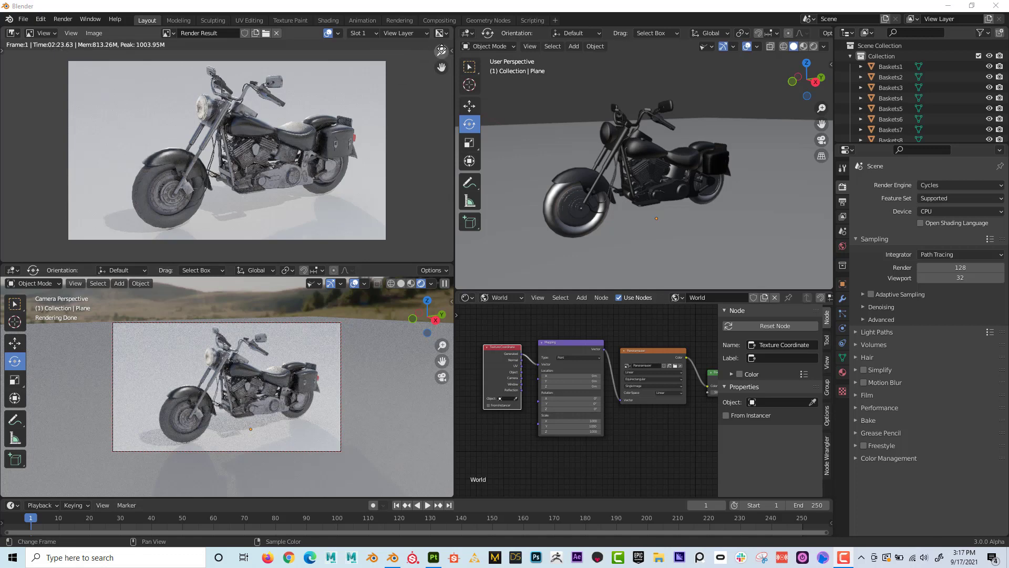
Examine the rendered motorcycle up close, including its engine, headlight, tank, seat and wheels
left_click_drag(442, 51, 442, 54)
scroll(292, 130, "up", 5)
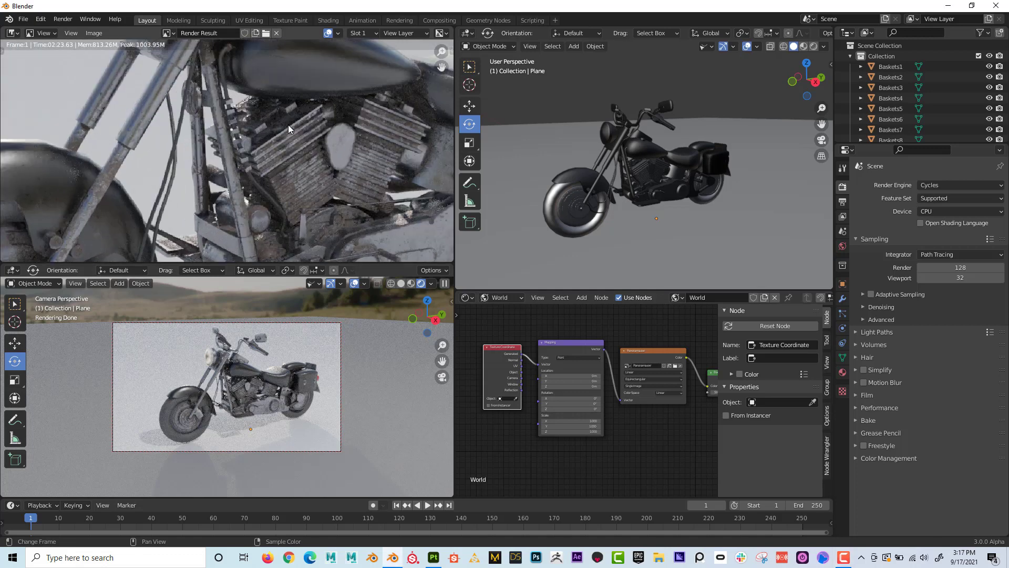
scroll(292, 130, "down", 1)
middle_click_drag(289, 116, 229, 194)
scroll(233, 186, "up", 1)
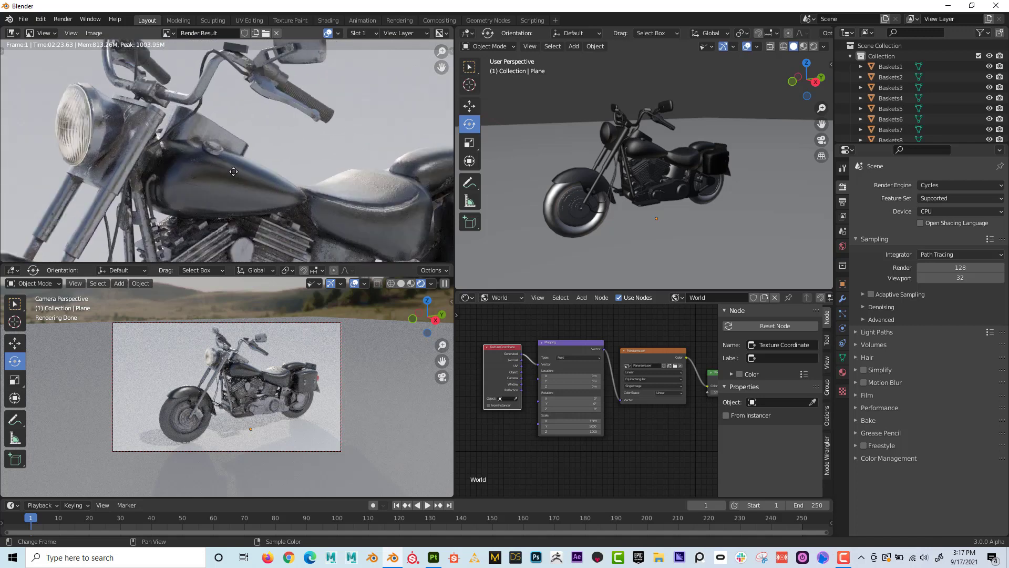
middle_click_drag(245, 108, 143, 80)
scroll(207, 164, "up", 2)
scroll(215, 160, "down", 1)
middle_click_drag(303, 177, 223, 108)
middle_click_drag(310, 257, 317, 168)
scroll(298, 165, "down", 5)
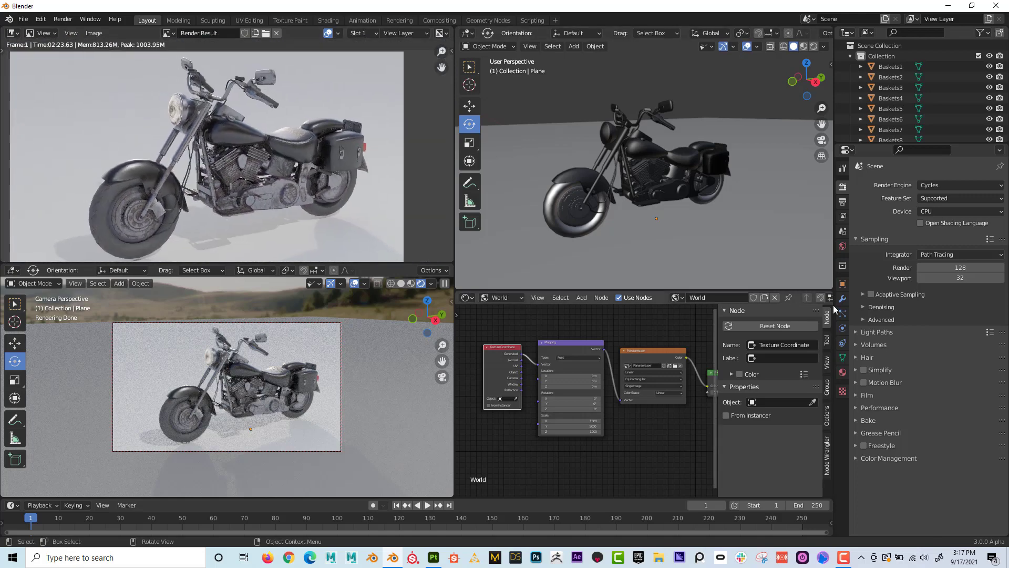
Set the Cycles render samples to 256
left_click(967, 267)
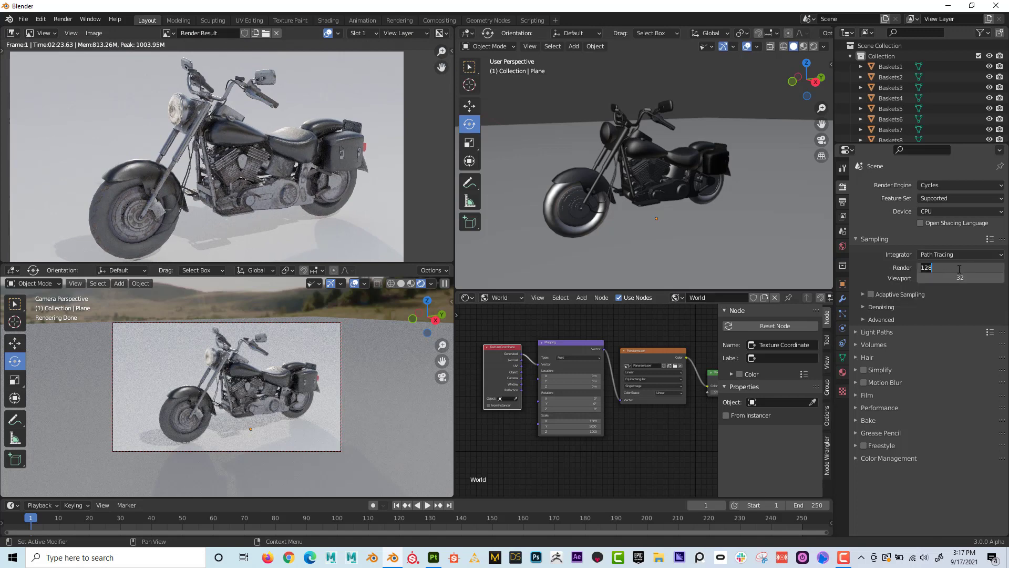
type("256")
key("Return")
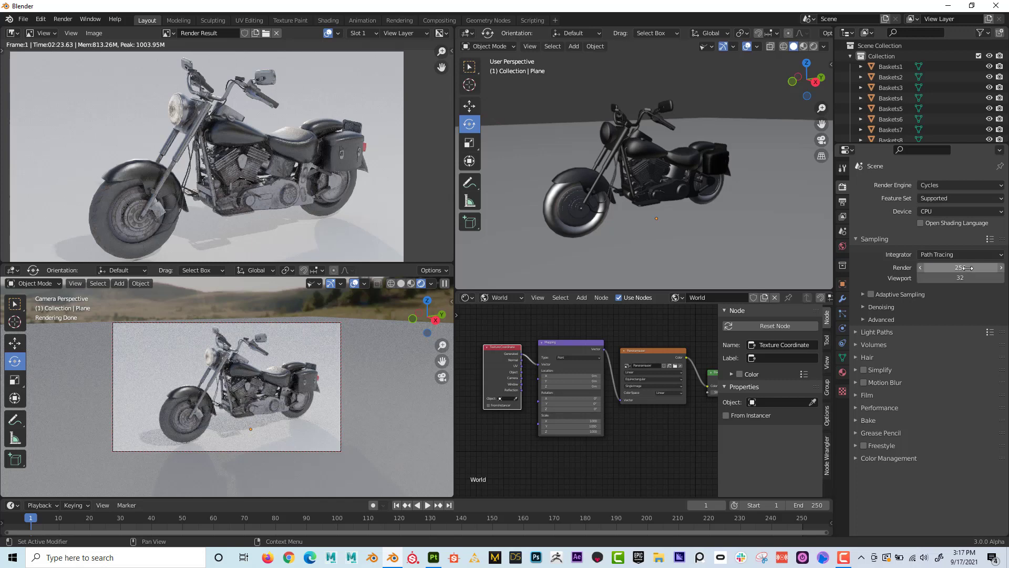
Try 512 render samples and return the value to 256
left_click(972, 268)
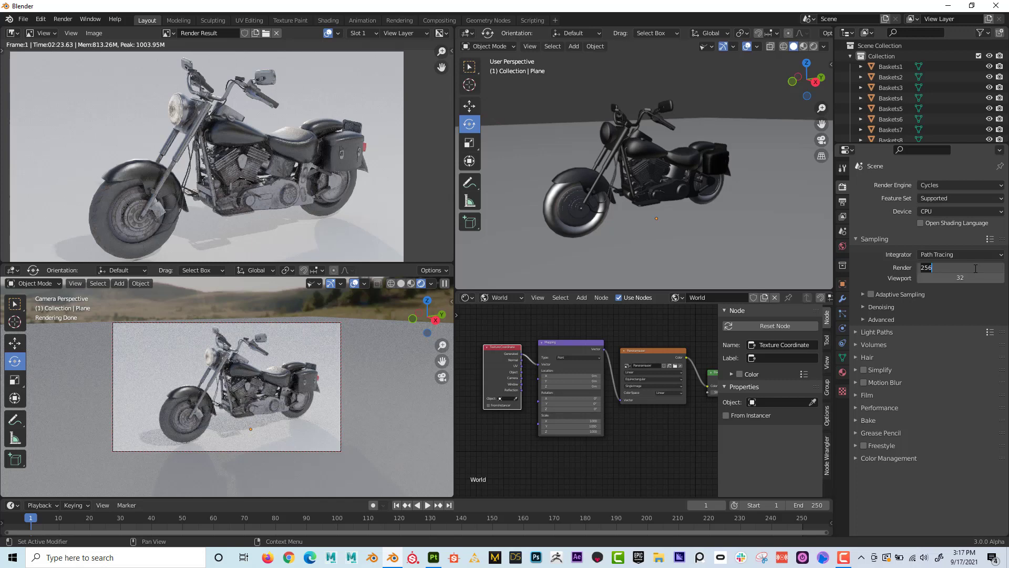
type("512")
key("Return")
left_click(975, 268)
type("25")
key("Return")
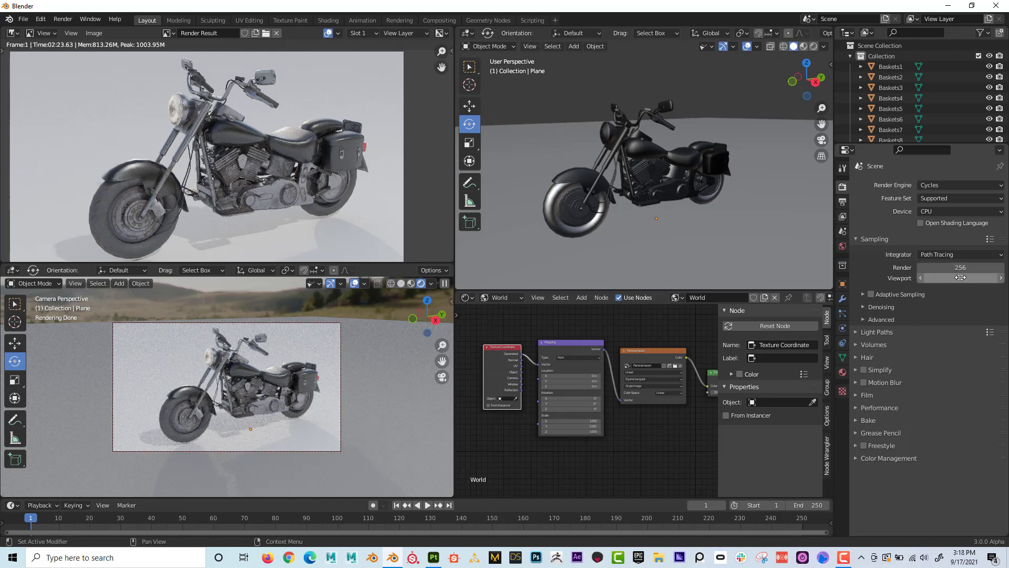
Set the Cycles device to GPU Compute and render the still image again
left_click(935, 211)
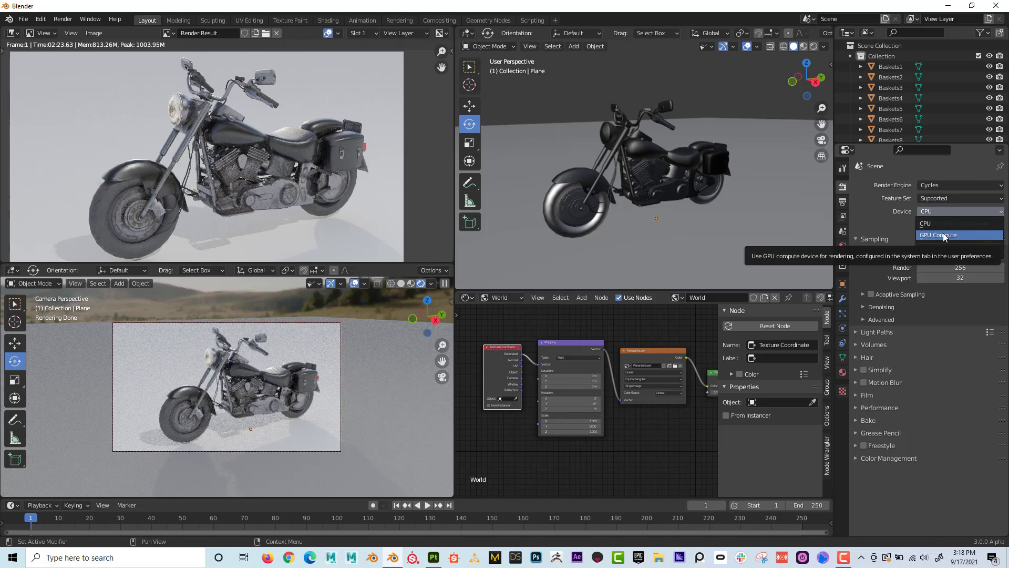
left_click(945, 237)
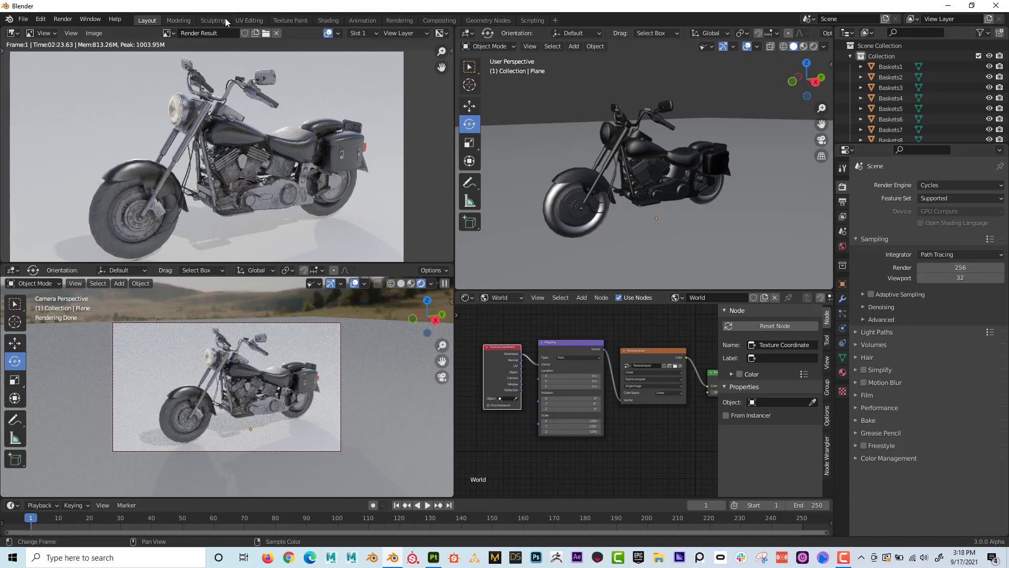
left_click(63, 20)
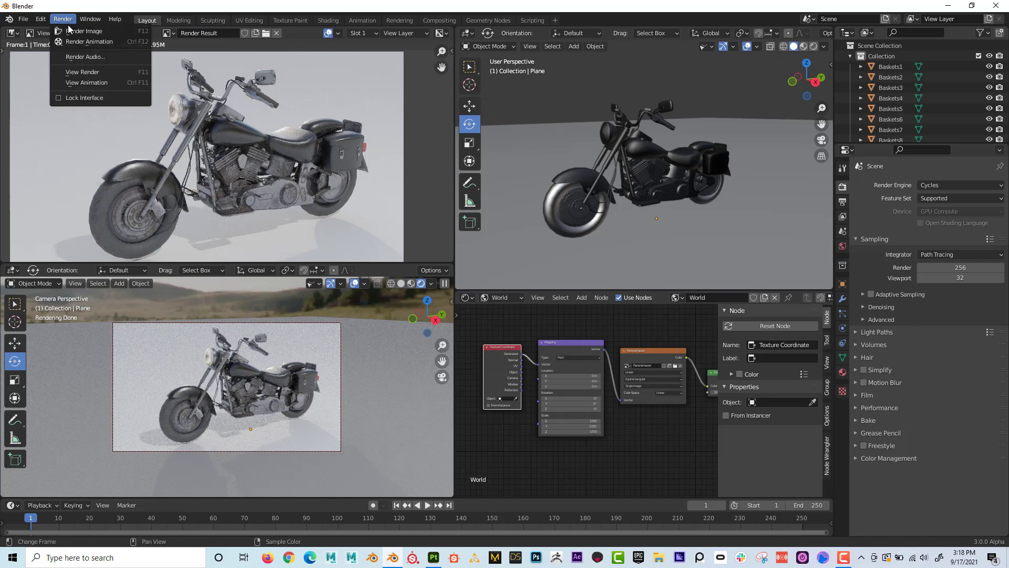
left_click(78, 31)
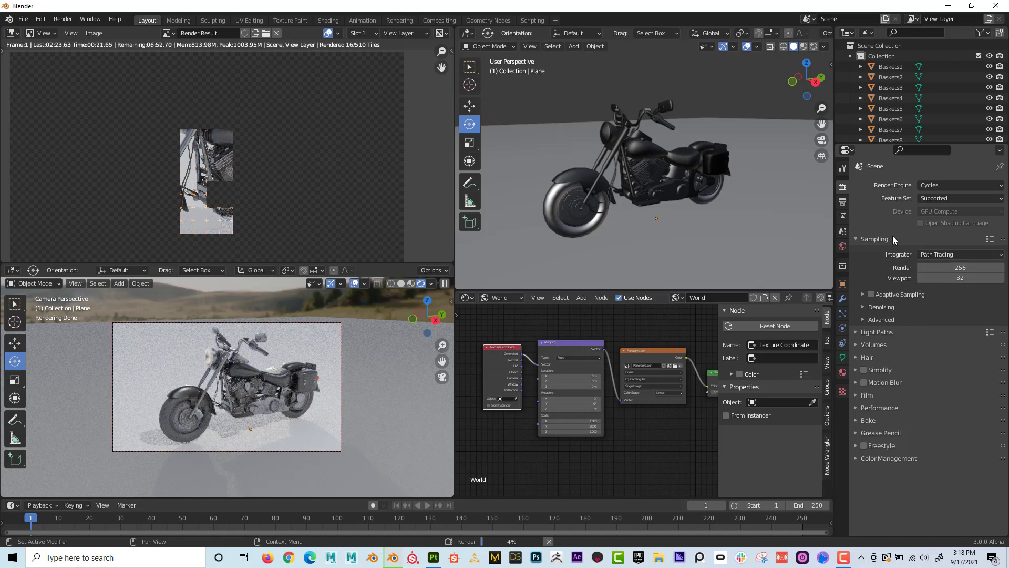
Show the output settings and examine the new render's engine, handlebars, headlight and overall look
left_click(843, 203)
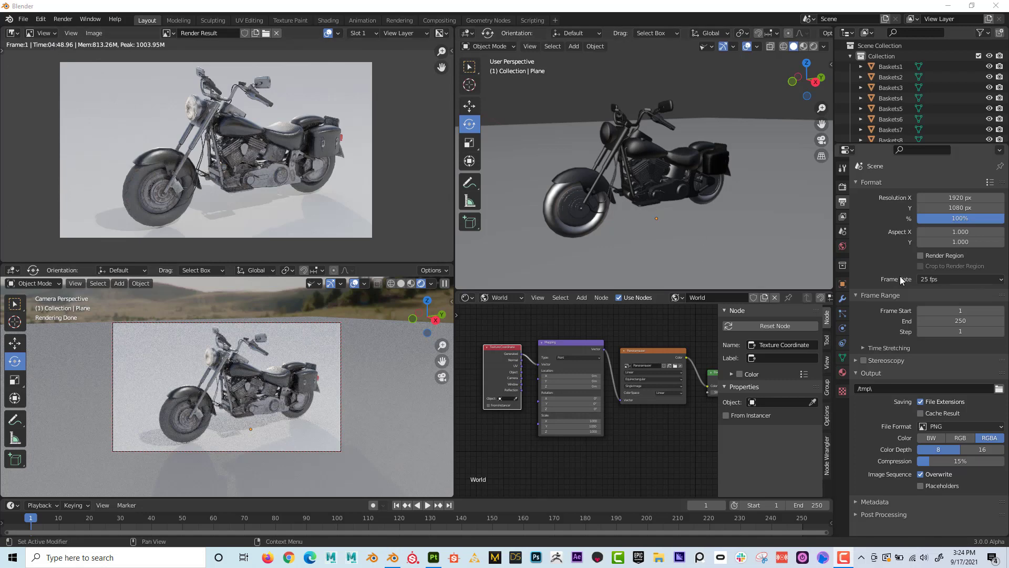
scroll(216, 110, "up", 5)
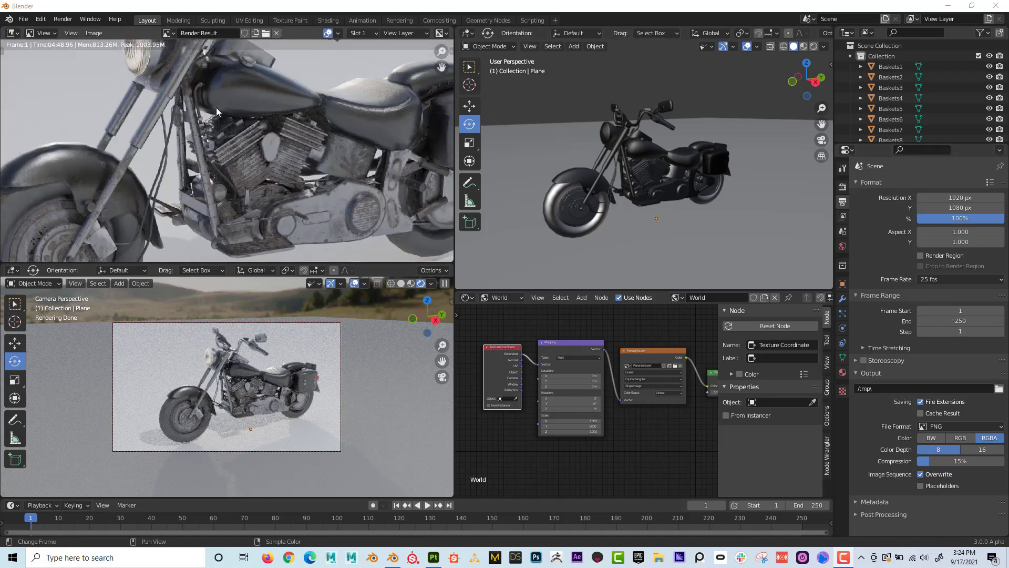
scroll(217, 108, "up", 1)
middle_click_drag(216, 108, 190, 209)
middle_click_drag(165, 56, 195, 112)
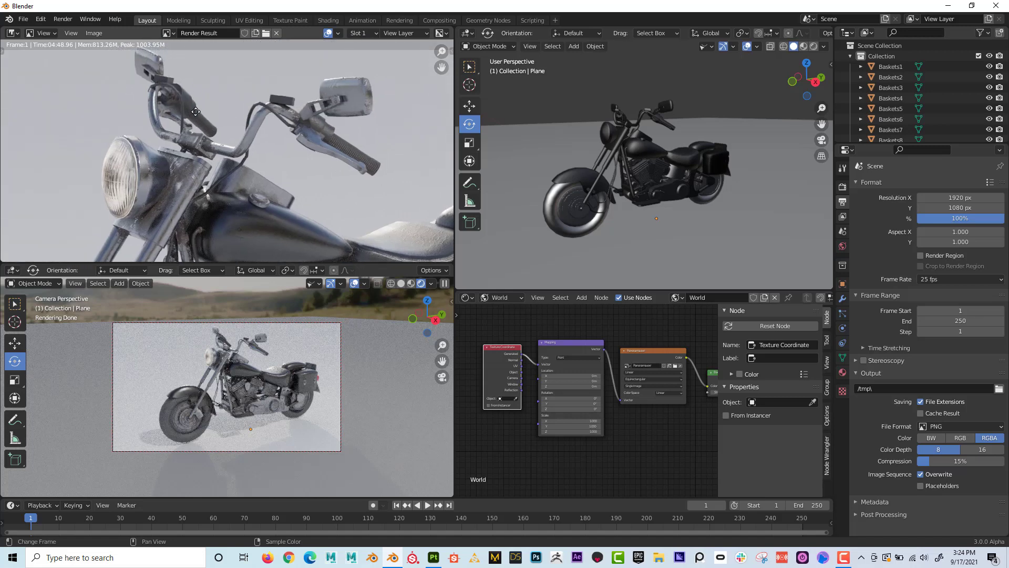
scroll(255, 147, "down", 5)
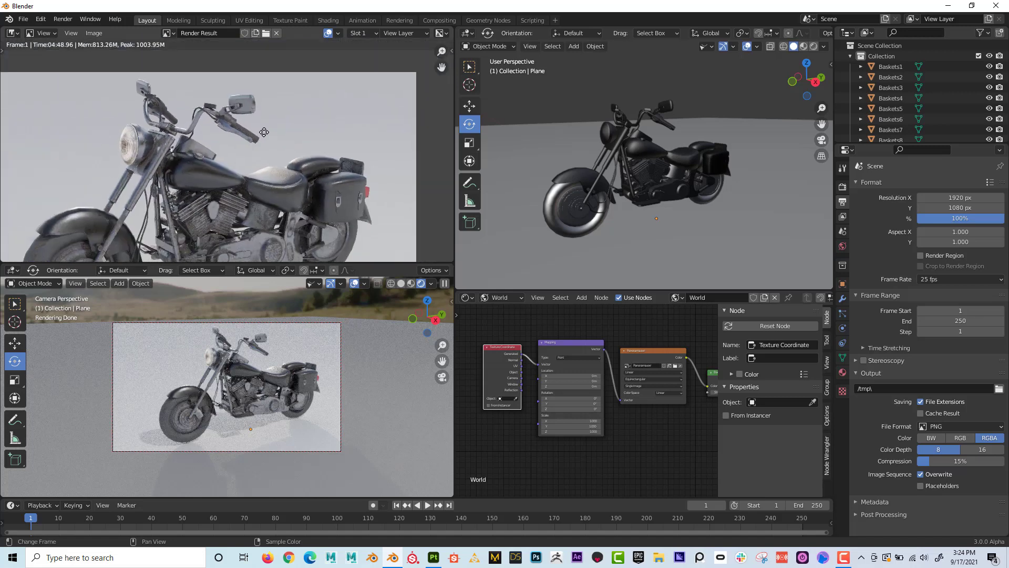
scroll(276, 109, "down", 1)
middle_click_drag(264, 133, 301, 104)
scroll(301, 104, "down", 1)
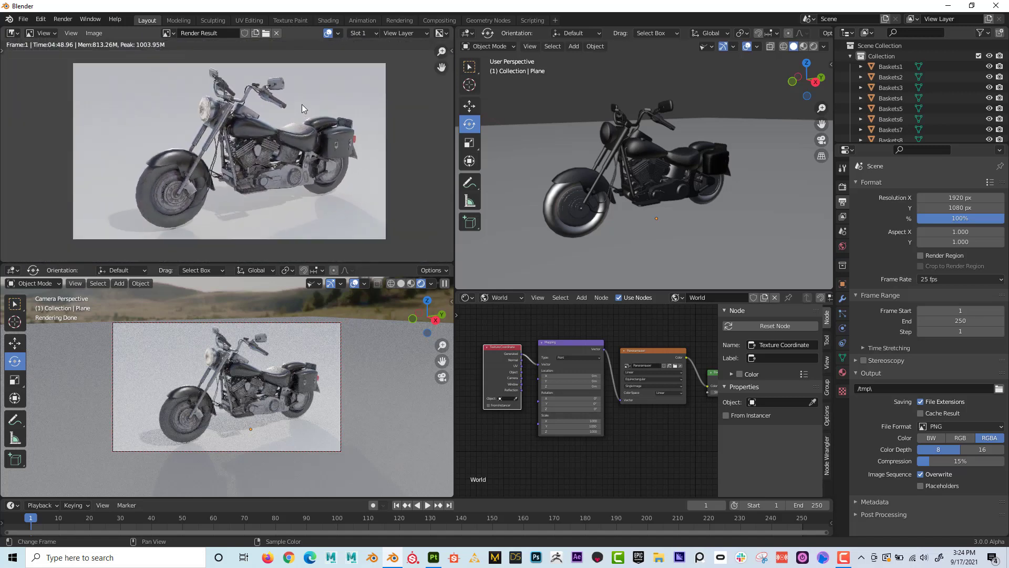
scroll(302, 104, "up", 1)
middle_click_drag(301, 172, 296, 170)
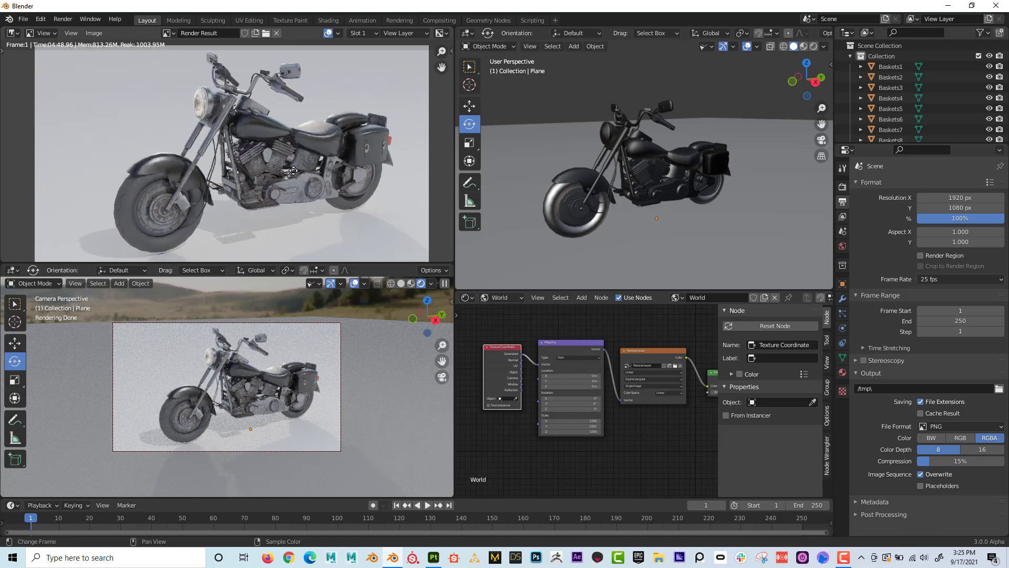
Start saving the rendered image as a new file and choose the Maps folder on the Desktop as its location
left_click(90, 35)
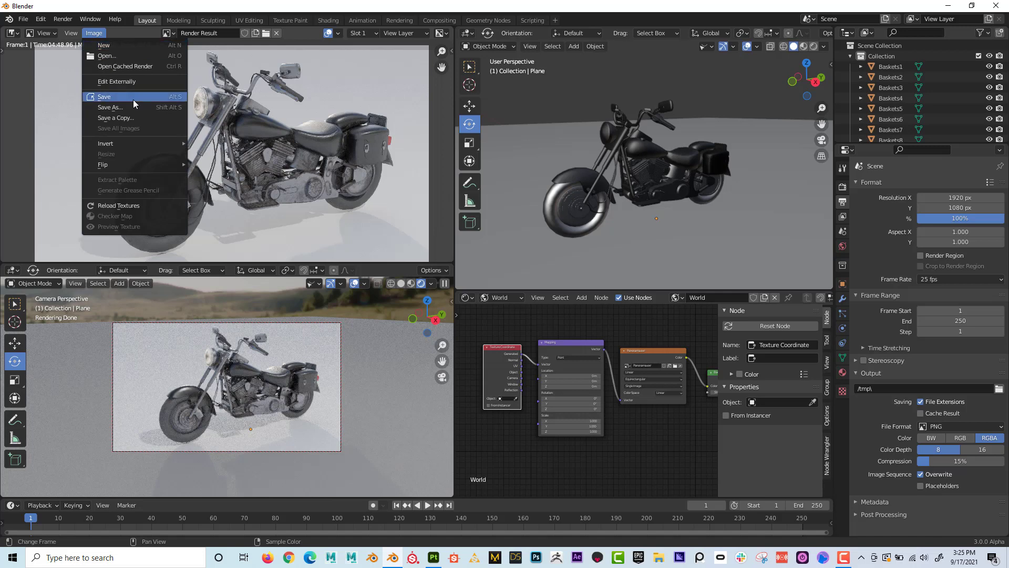
left_click(145, 109)
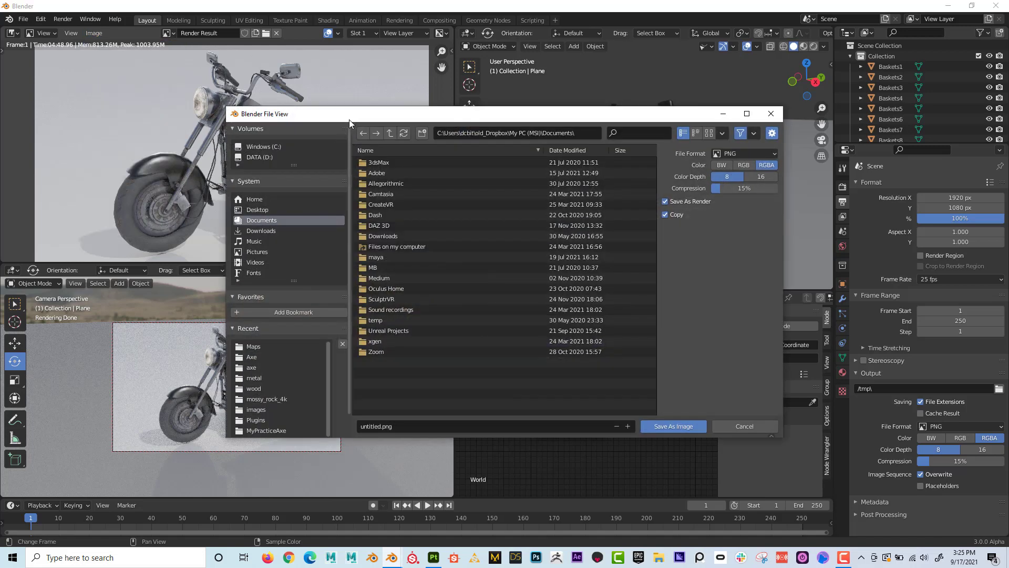
left_click_drag(349, 118, 329, 116)
left_click(243, 207)
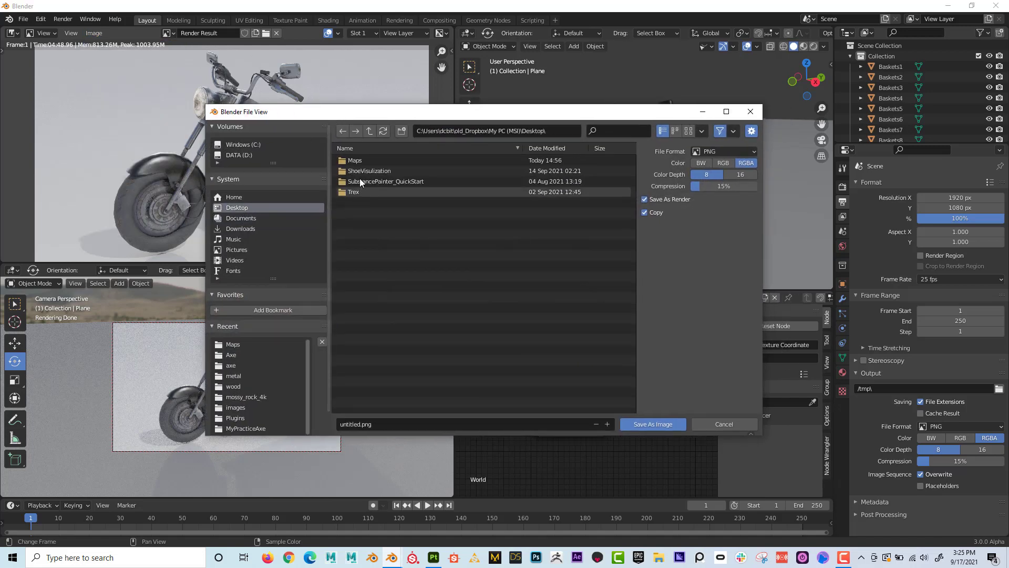
double_click(357, 160)
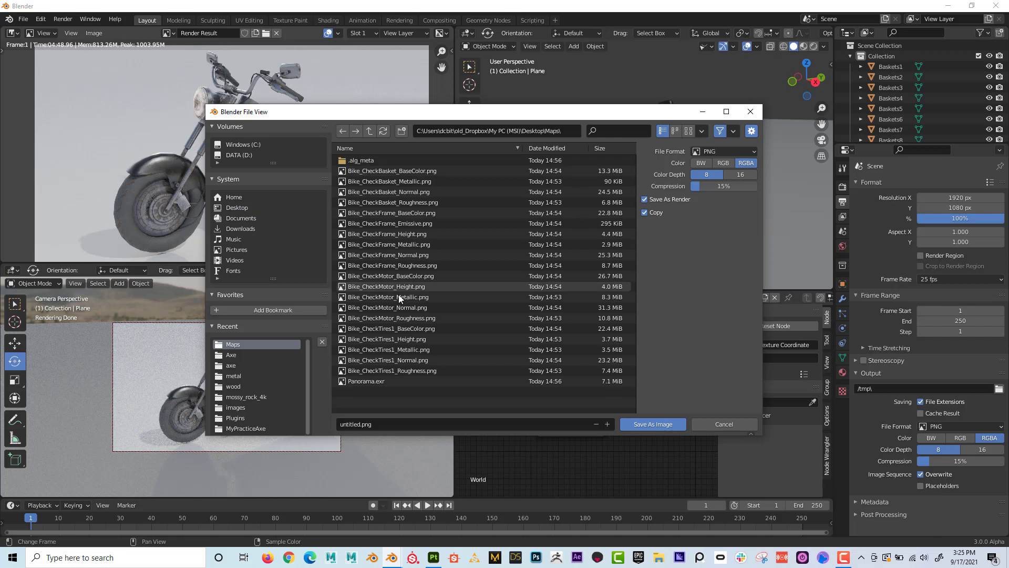
Name the image file Render.png
left_click(383, 423)
type("R")
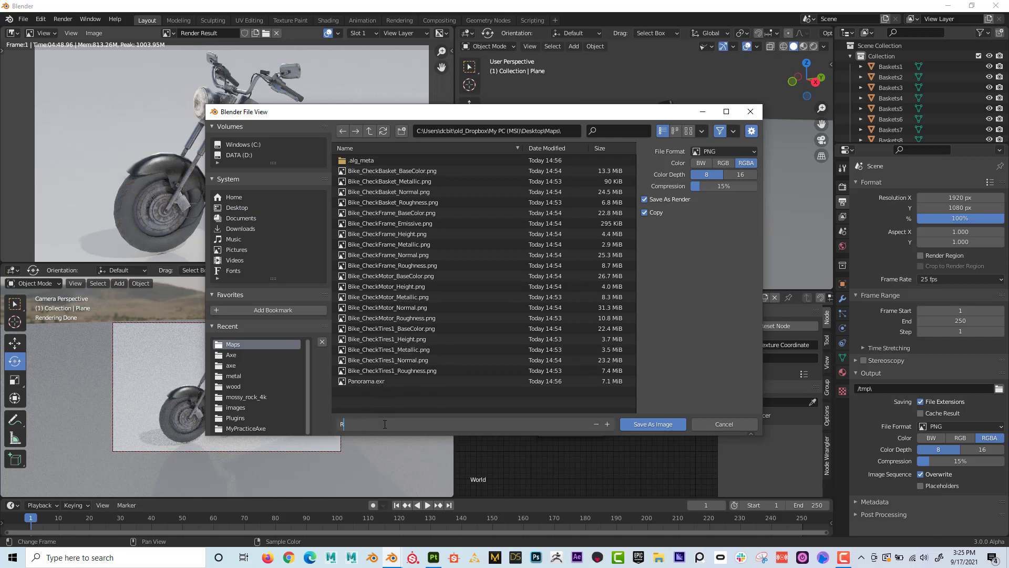
type("ender.pg")
key("BackSpace")
key("BackSpace")
key("BackSpace")
type(".png")
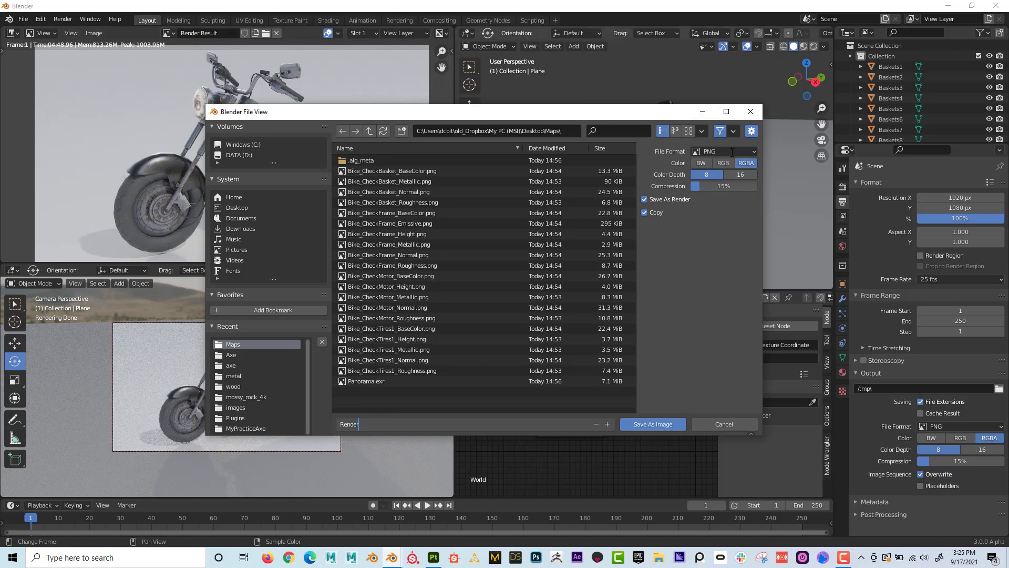
key("Return")
Choose PNG as the file format and save the rendered image
left_click(745, 152)
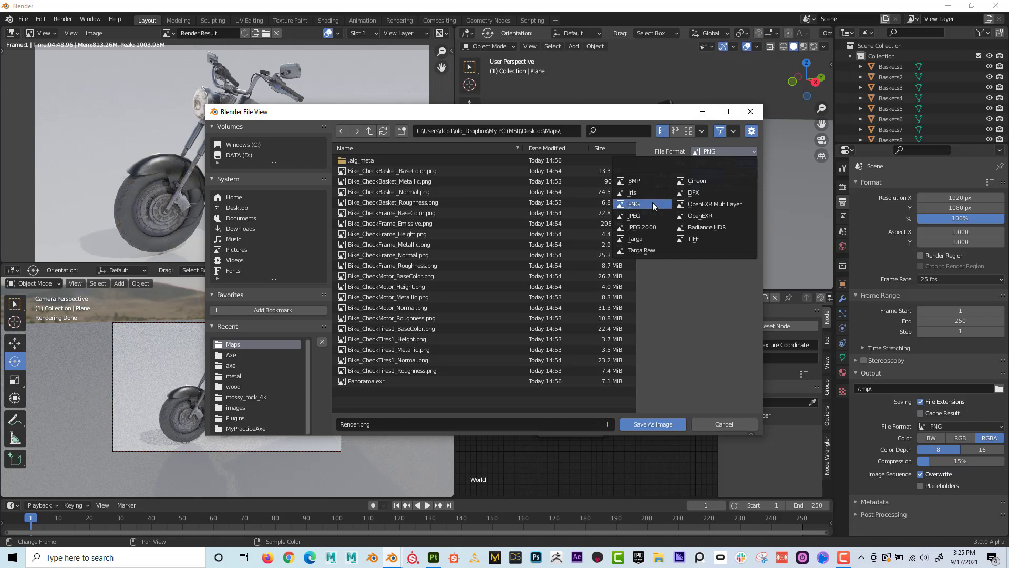
left_click(652, 203)
left_click(741, 152)
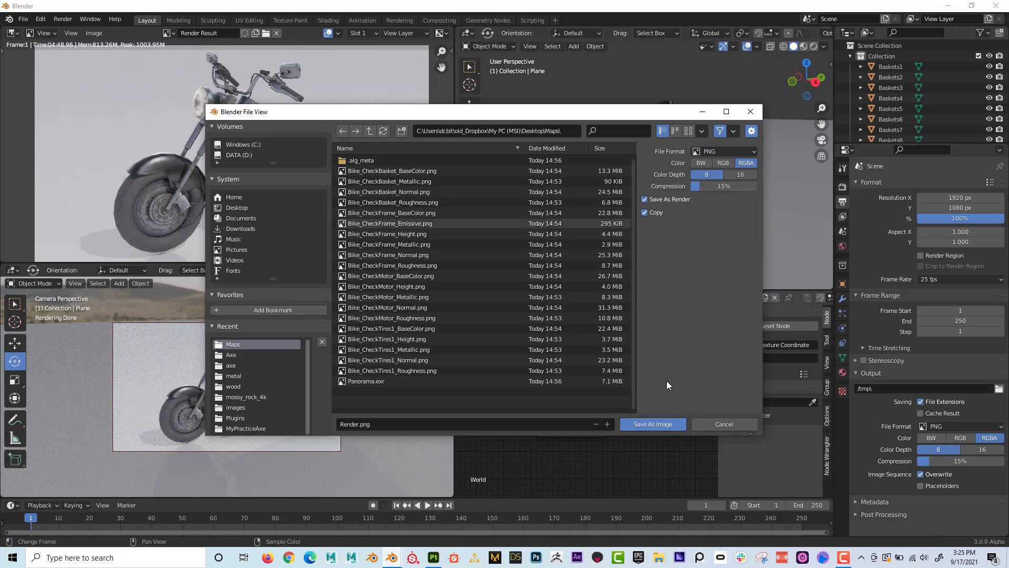
left_click(655, 425)
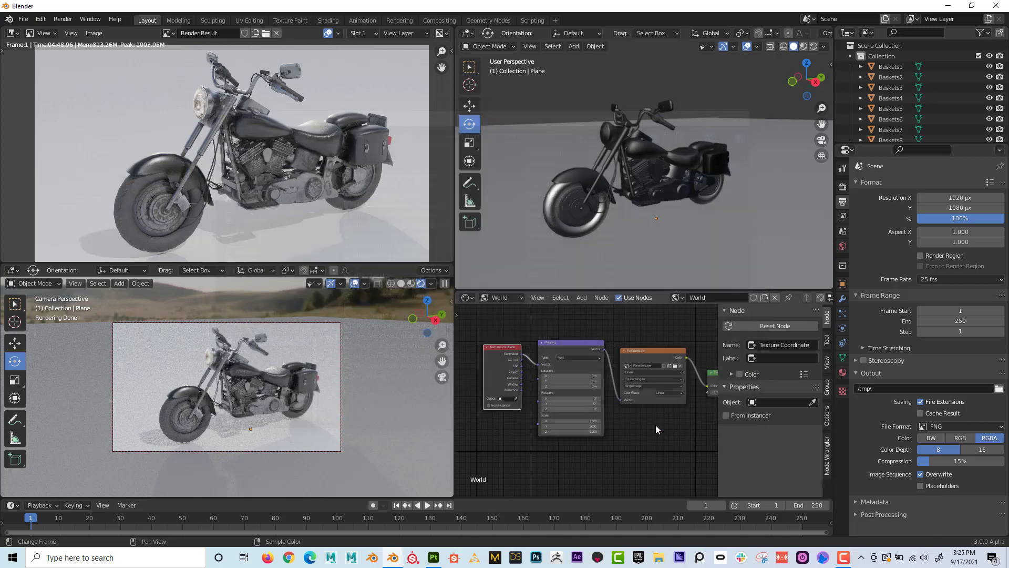